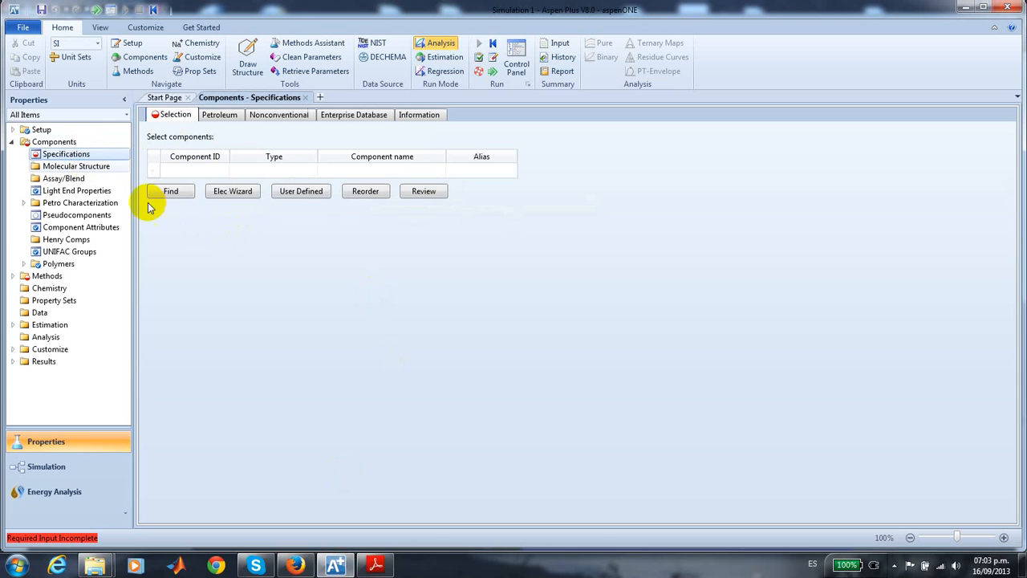
# - Add PROPYLENE as the first component and give it the component ID P
pyautogui.click(196, 173)
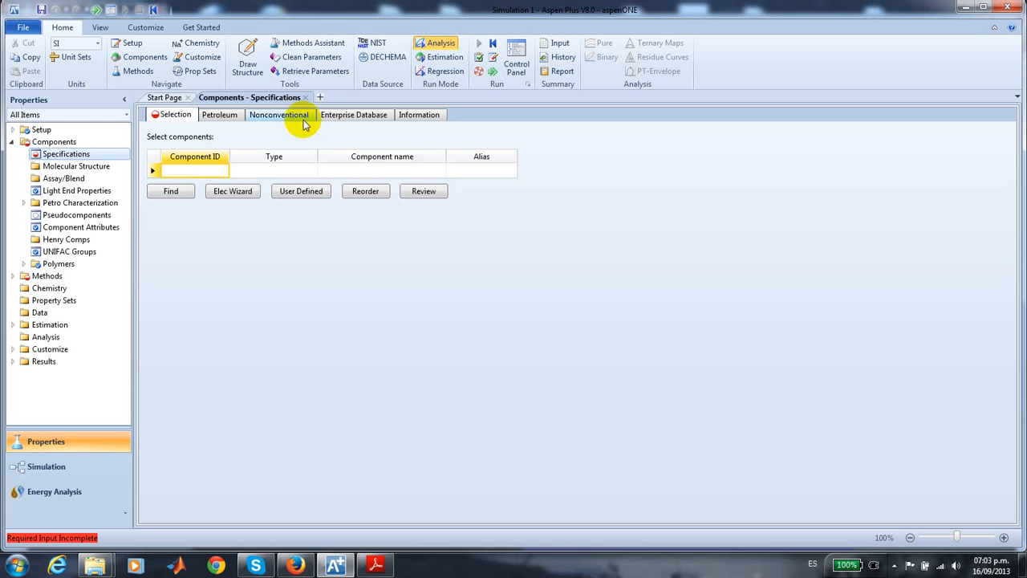
pyautogui.click(373, 171)
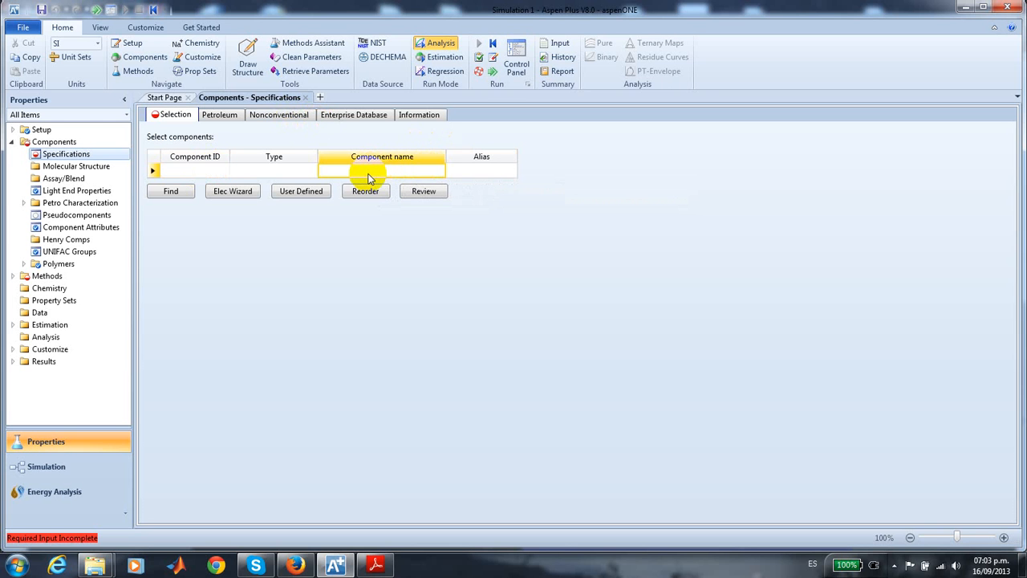
pyautogui.write('PROPYLENE')
pyautogui.click(187, 194)
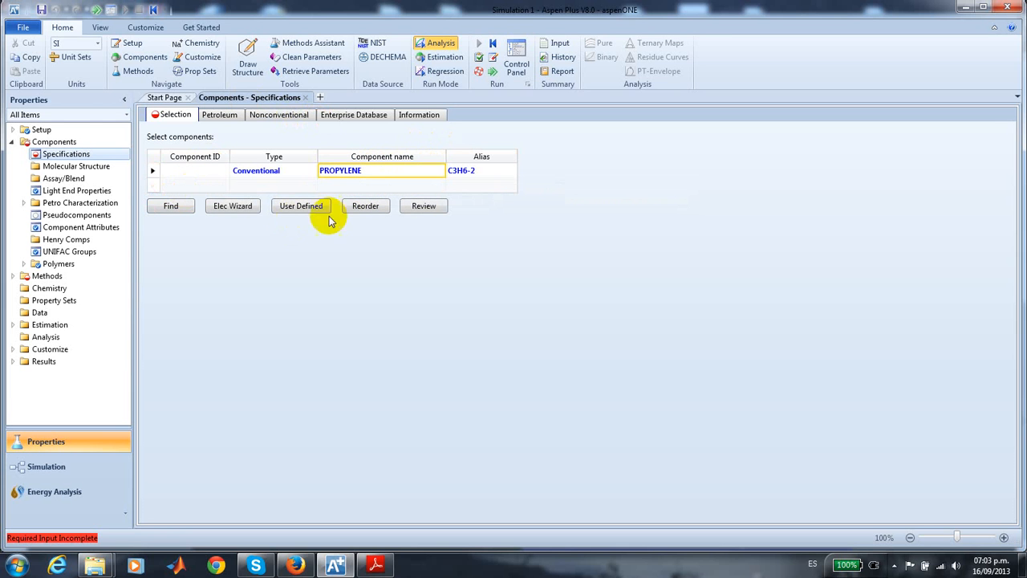
pyautogui.click(195, 175)
pyautogui.write('P')
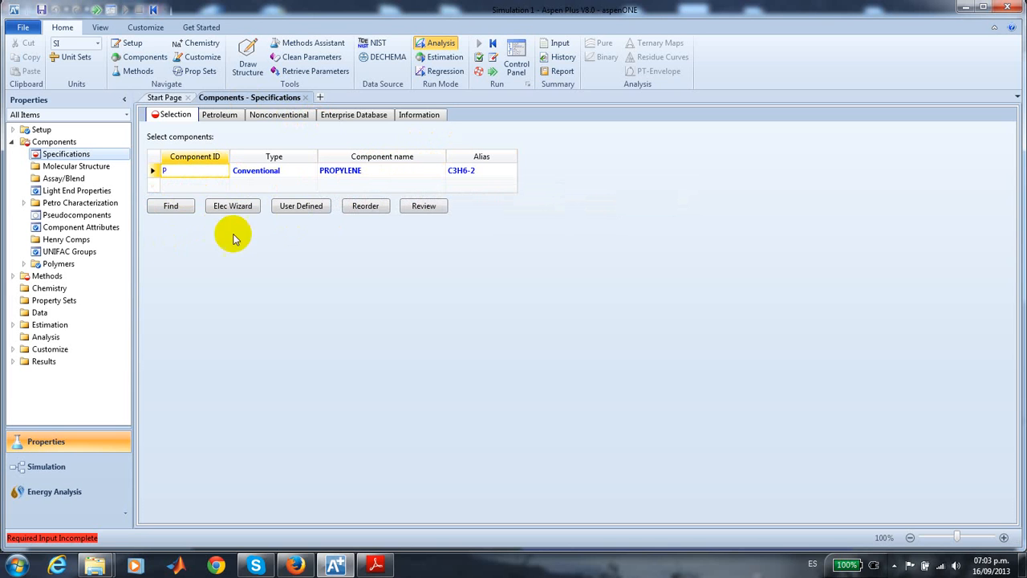
# - Add CHLORINE as the second component and give it the component ID CL
pyautogui.click(357, 188)
pyautogui.click(357, 188)
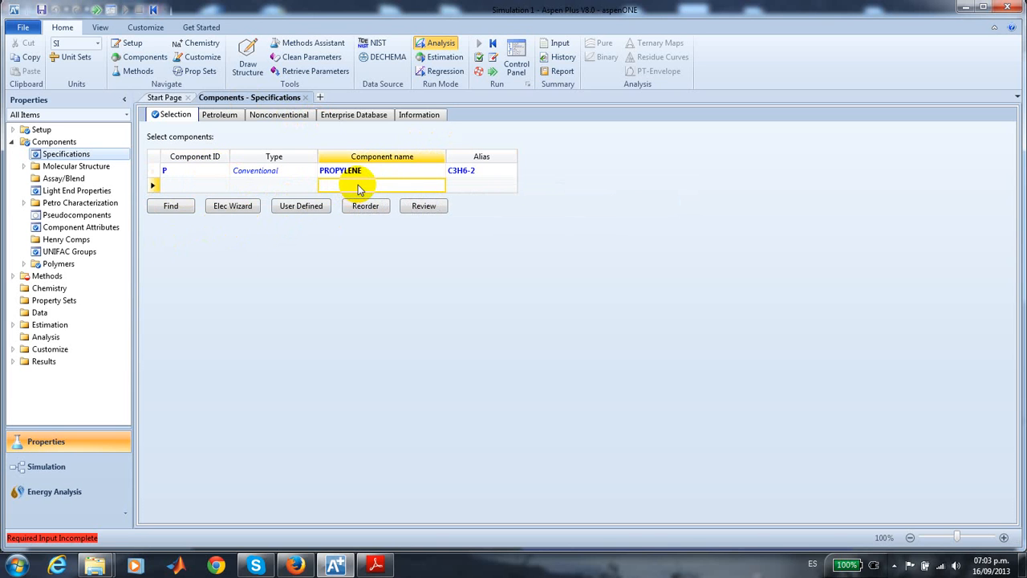
pyautogui.write('CHLORINE')
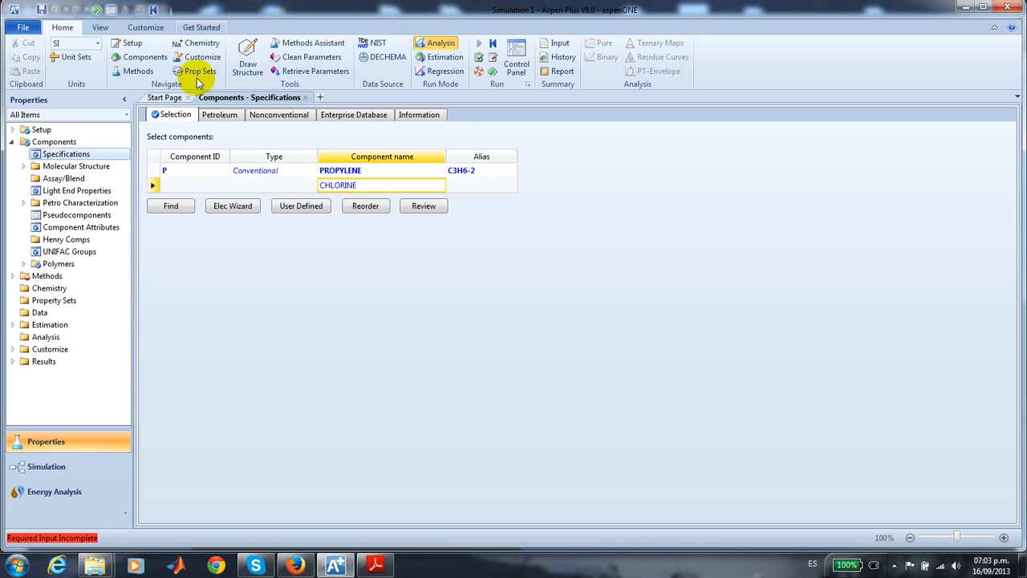
pyautogui.click(169, 209)
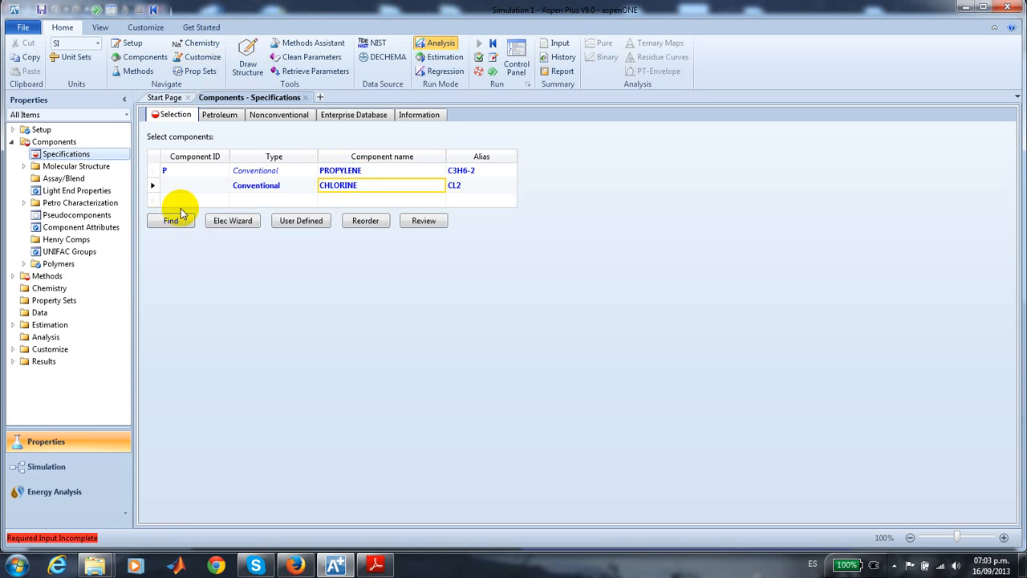
pyautogui.click(195, 186)
pyautogui.write('CL')
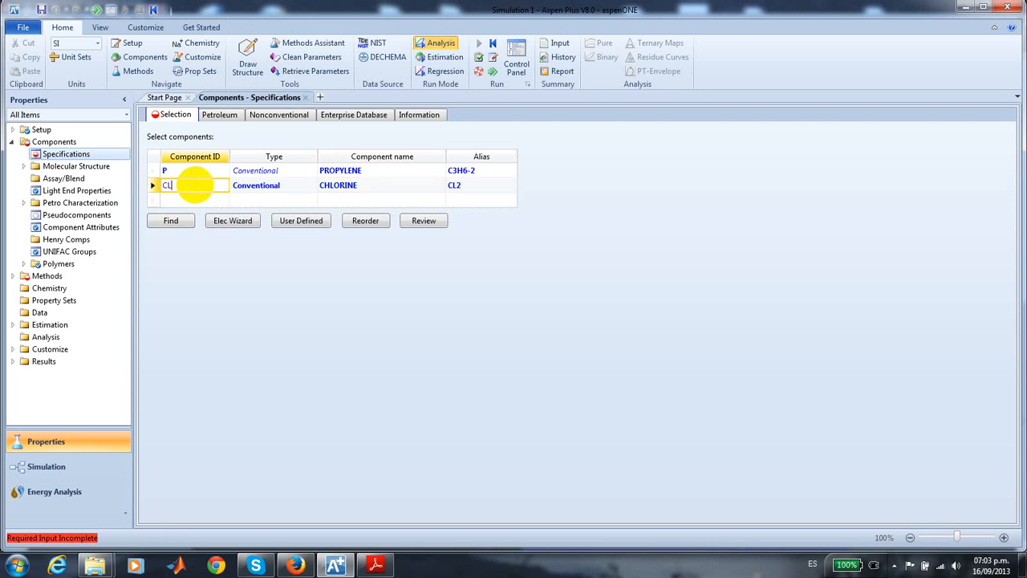
# - Add ALLYL-CHLORIDE by component name as the third component, closing the compound search window without using it
pyautogui.click(371, 200)
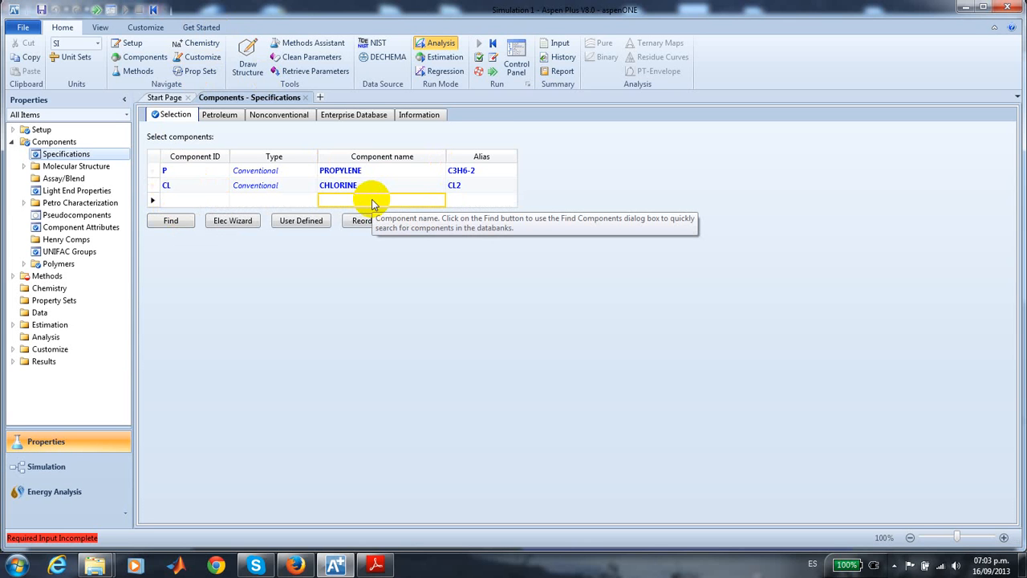
pyautogui.write('AA')
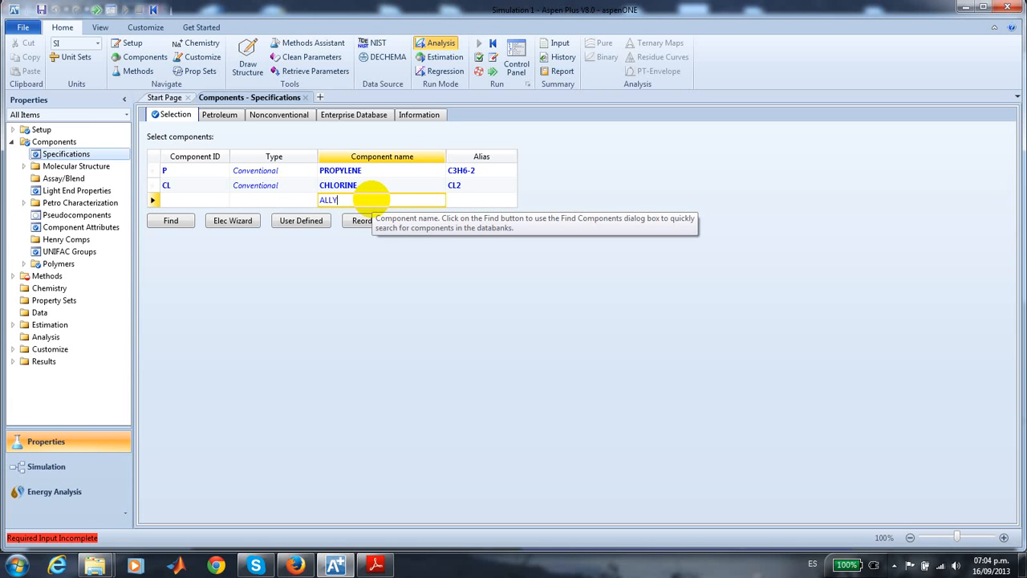
pyautogui.write('L-CHLORIDE')
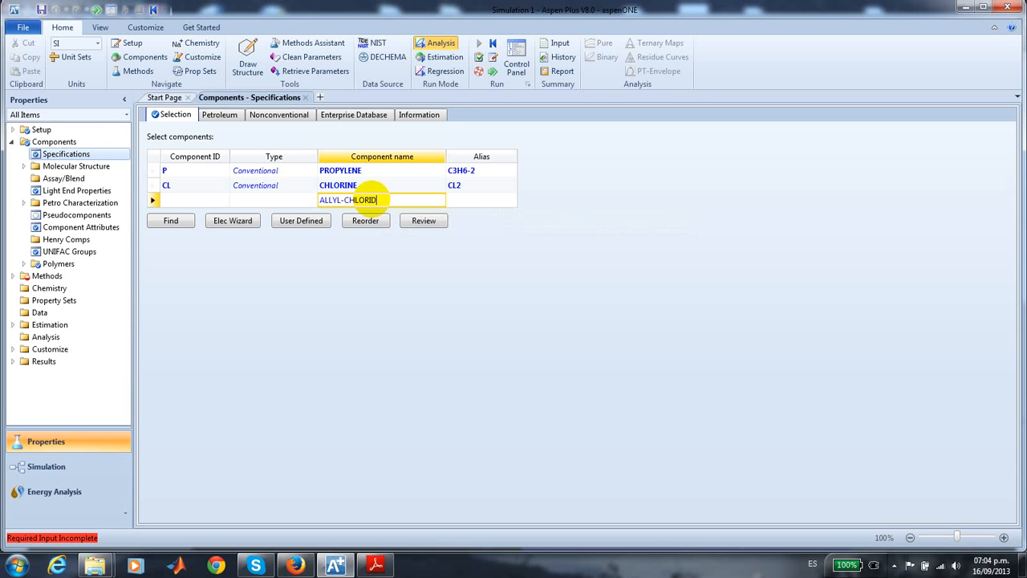
pyautogui.click(185, 224)
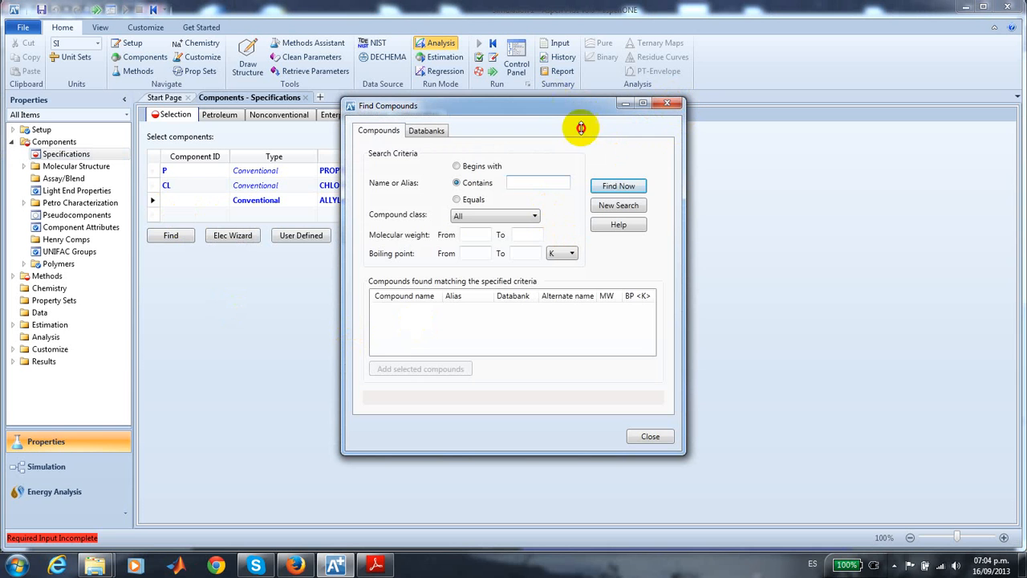
pyautogui.moveTo(513, 107); pyautogui.dragTo(749, 156)
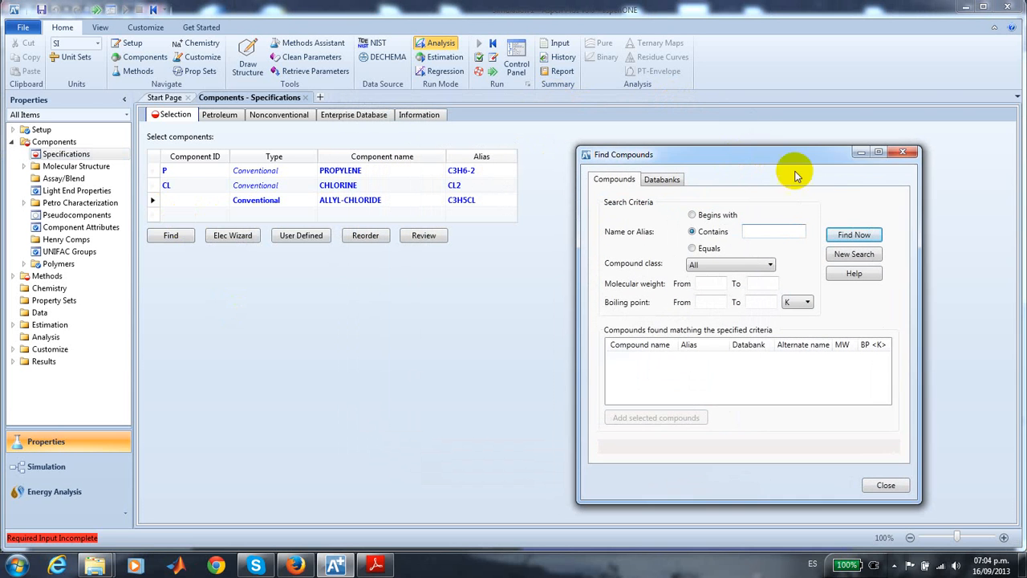
pyautogui.click(903, 151)
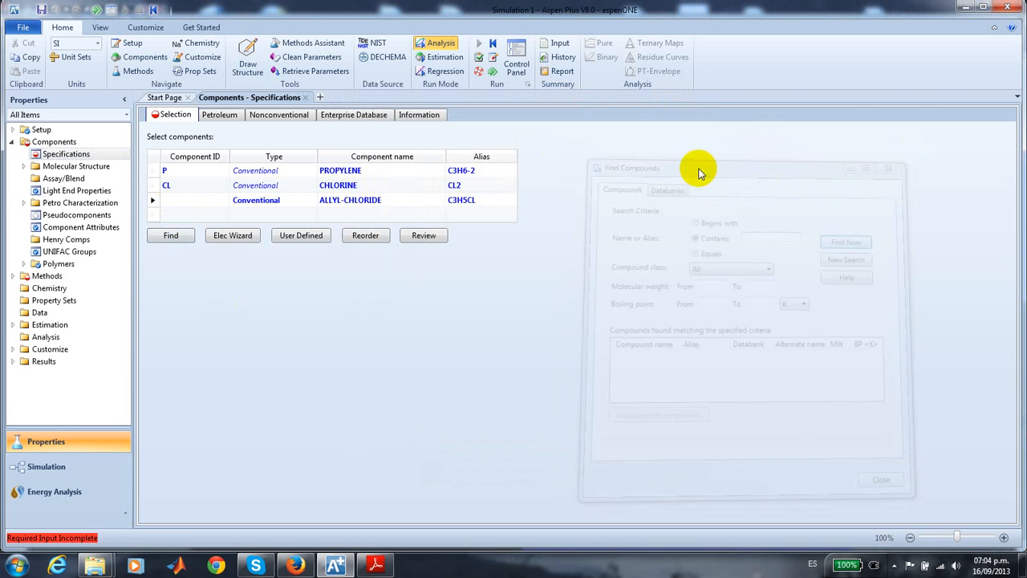
# - Add 1,2-DICHLOROPROPANE by component name as the fourth component
pyautogui.click(333, 214)
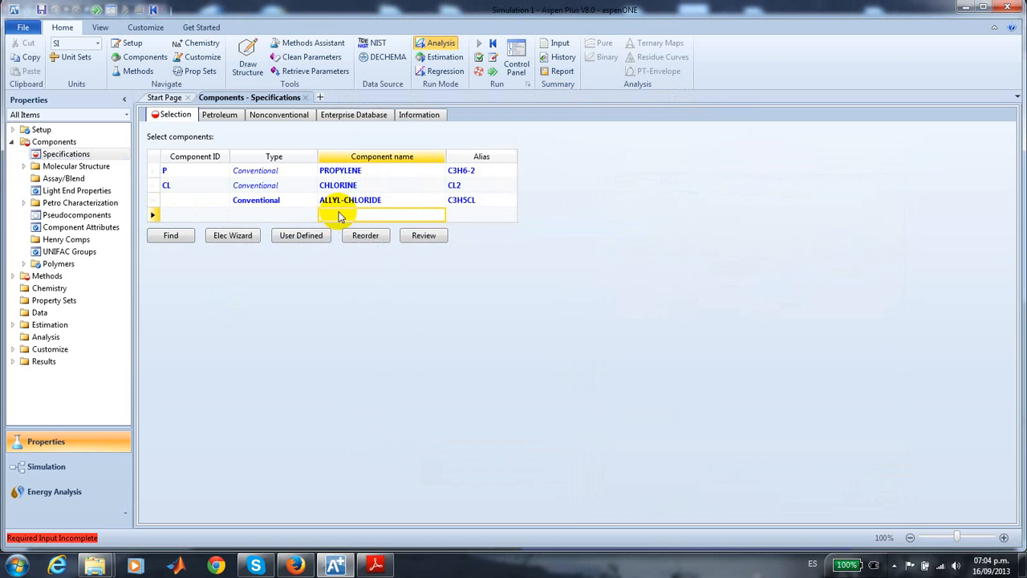
pyautogui.write('1,2-DICHLOROPROPANE')
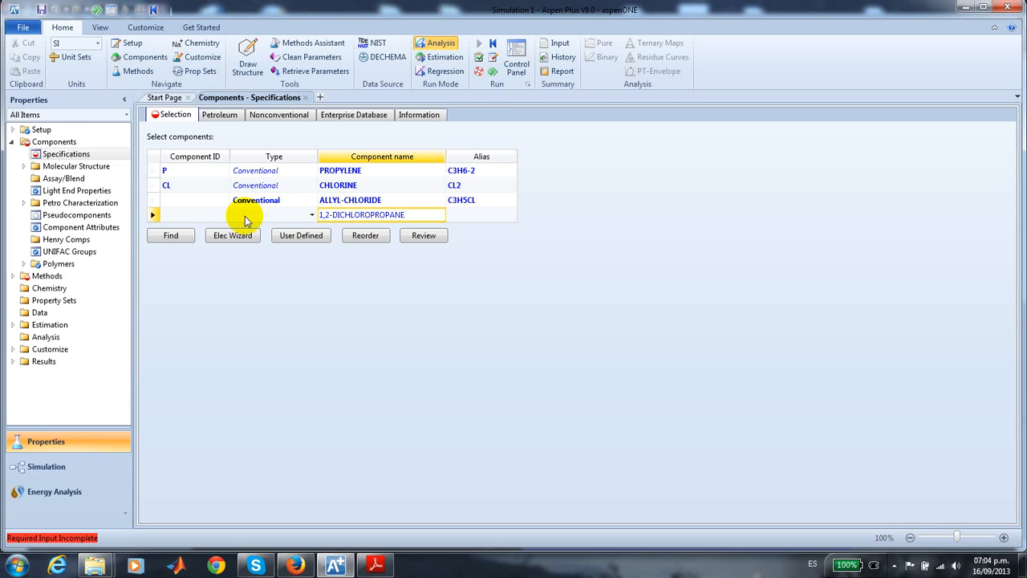
pyautogui.press('Return')
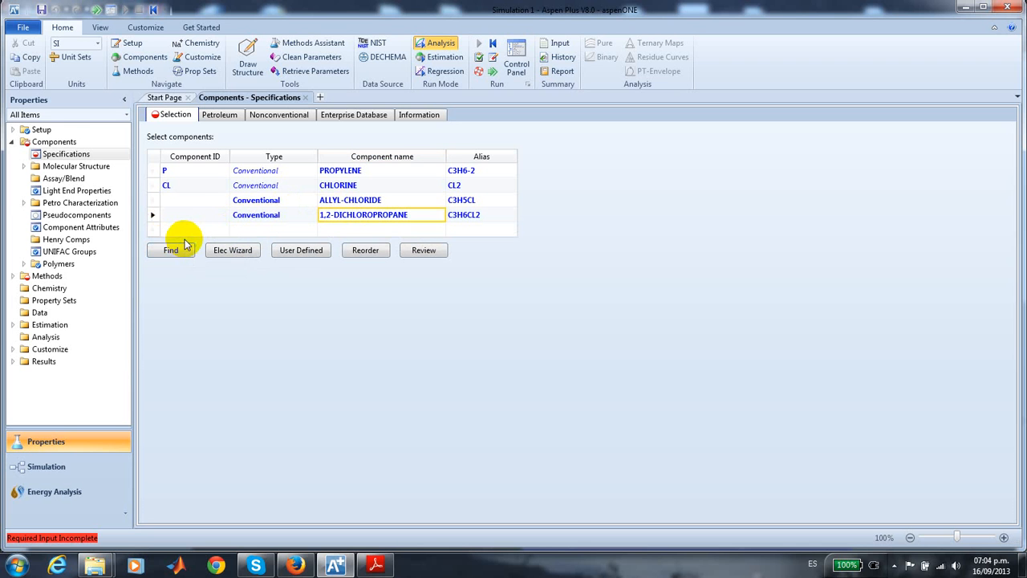
# - Add HYDROGEN-CHLORIDE and WATER by component name as the fifth and sixth components
pyautogui.click(371, 229)
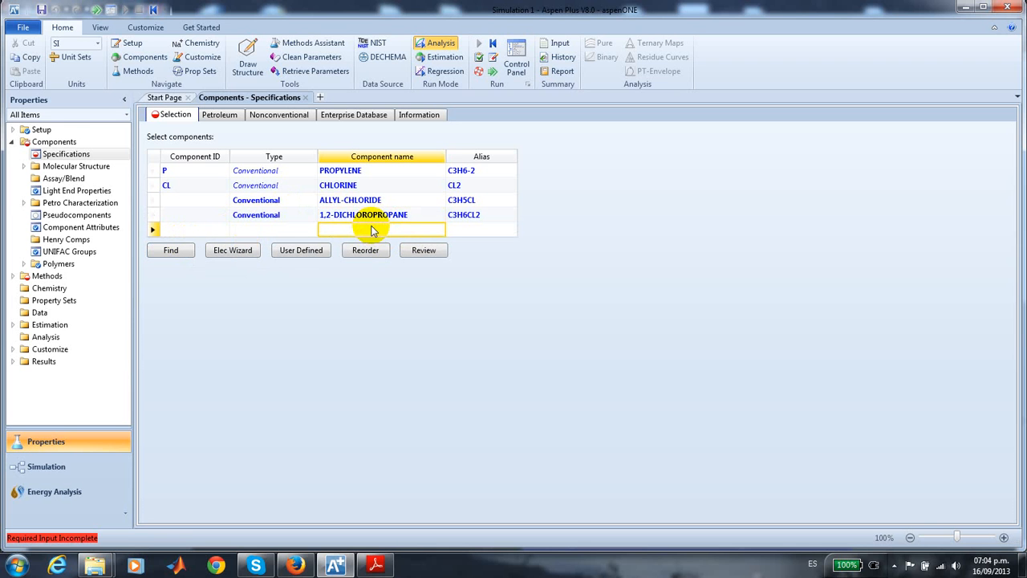
pyautogui.write('HYDR')
pyautogui.click(178, 252)
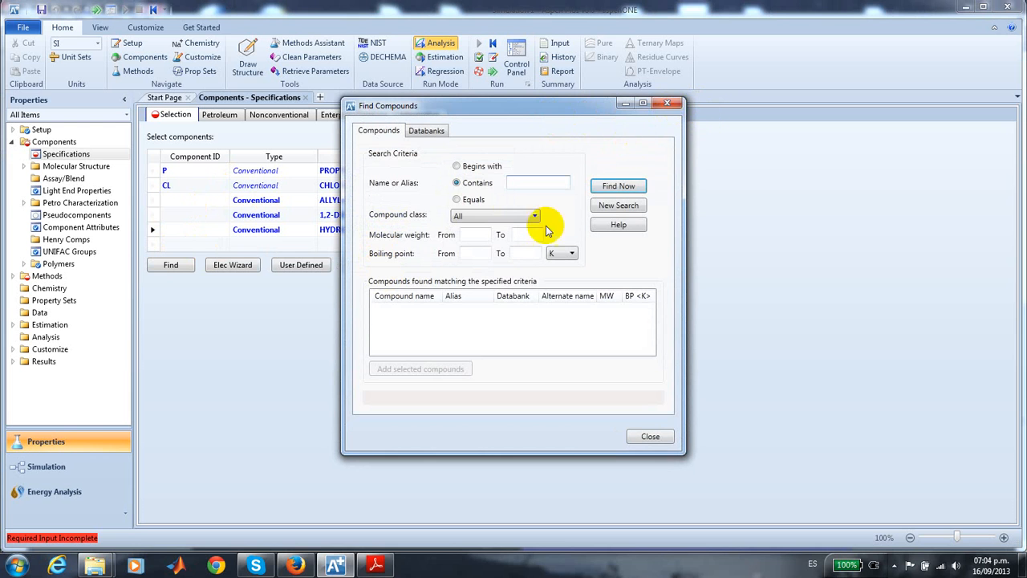
pyautogui.click(667, 102)
pyautogui.click(342, 246)
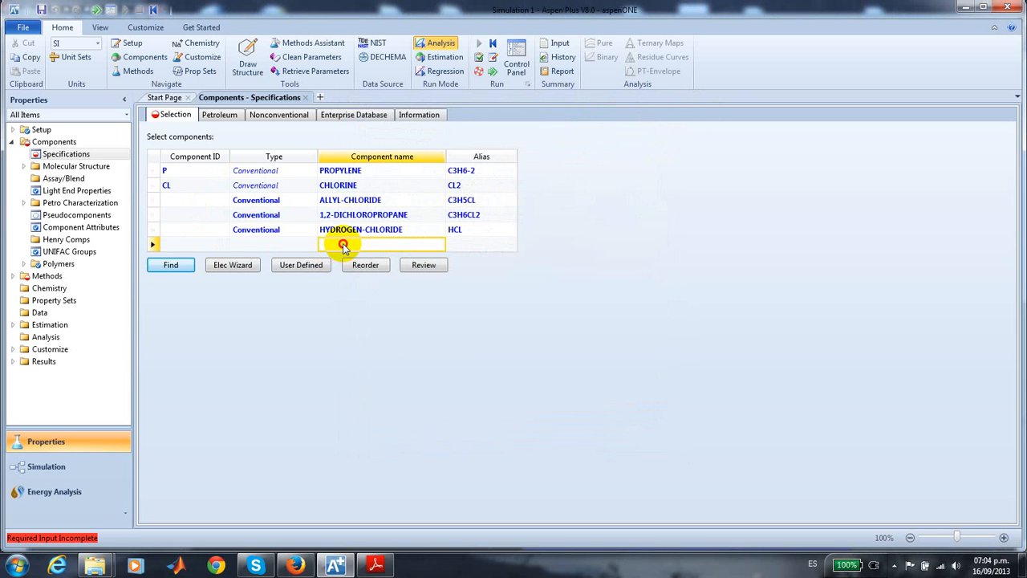
pyautogui.write('WATER')
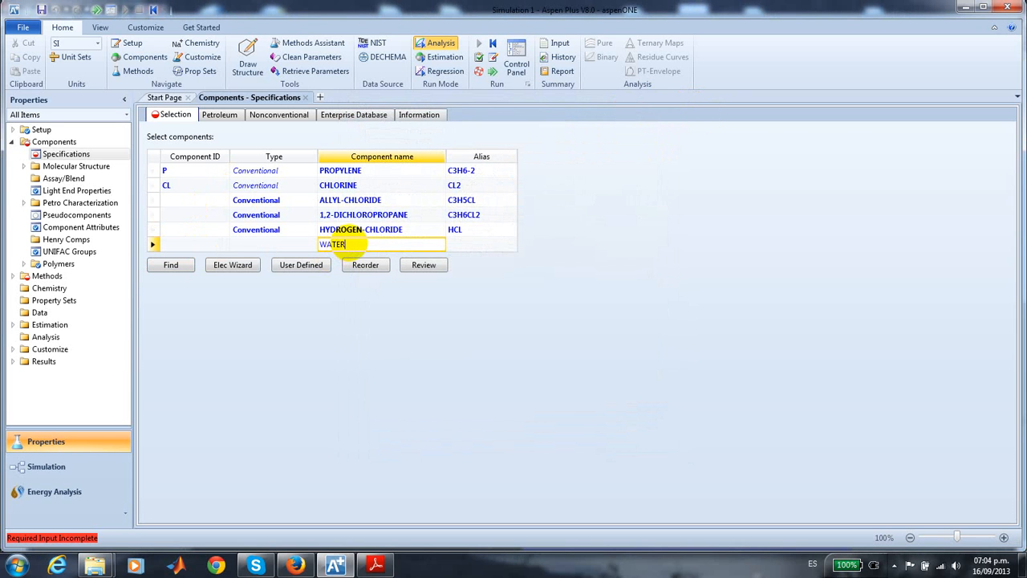
pyautogui.click(178, 267)
# - Assign the component ID AC to allyl chloride and DCP to 1,2-dichloropropane
pyautogui.click(193, 199)
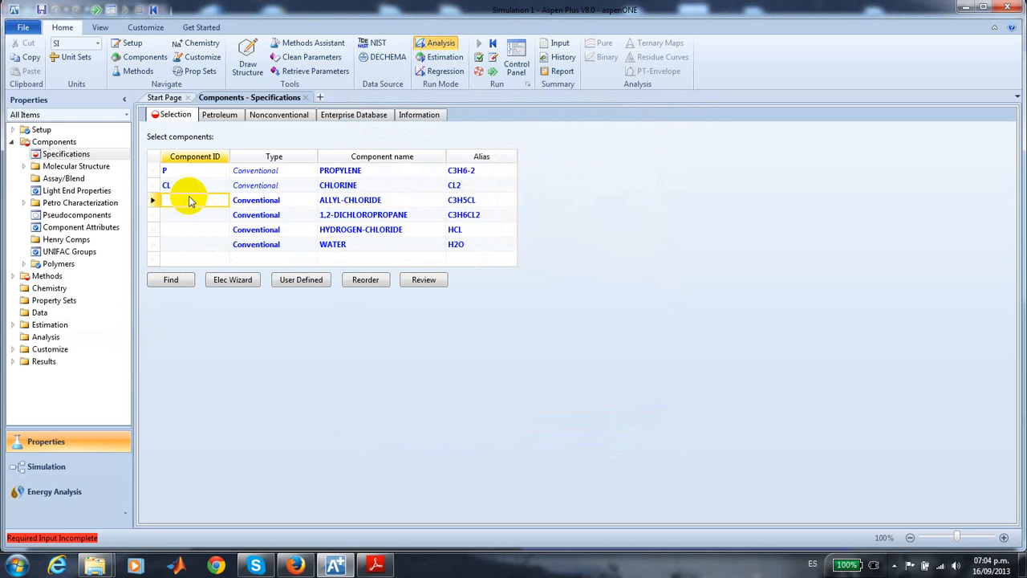
pyautogui.write('AC')
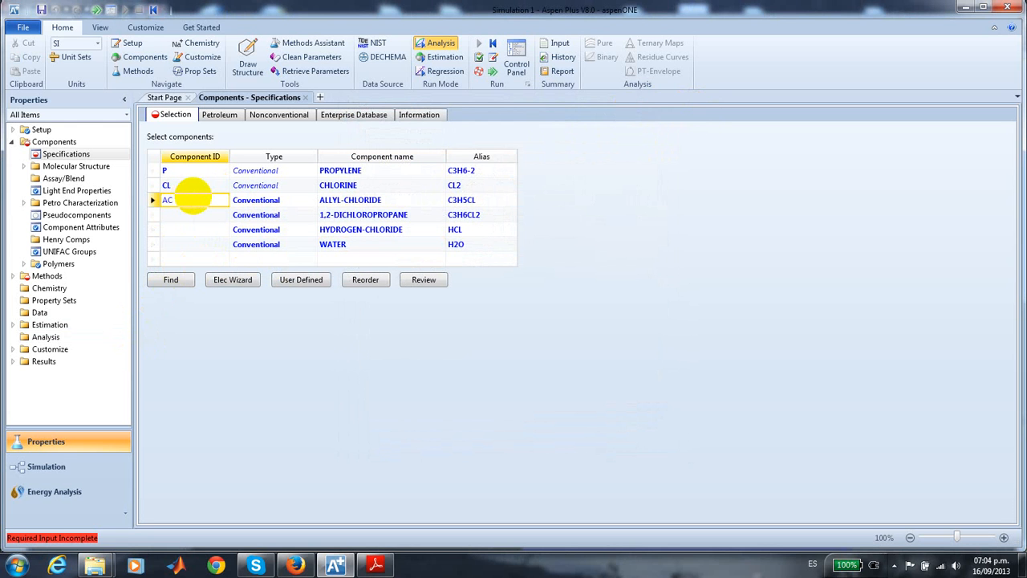
pyautogui.click(181, 215)
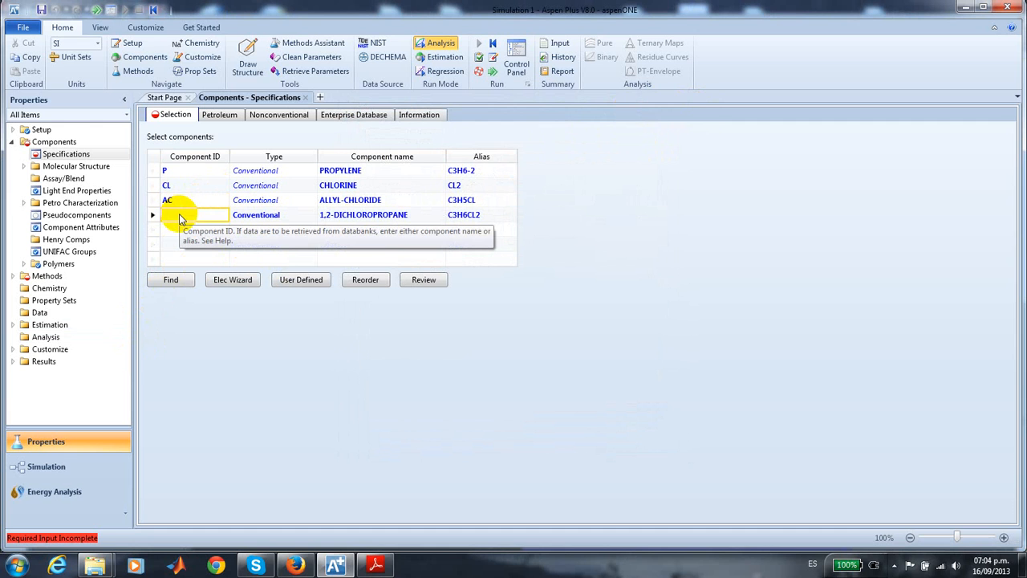
pyautogui.write('DC')
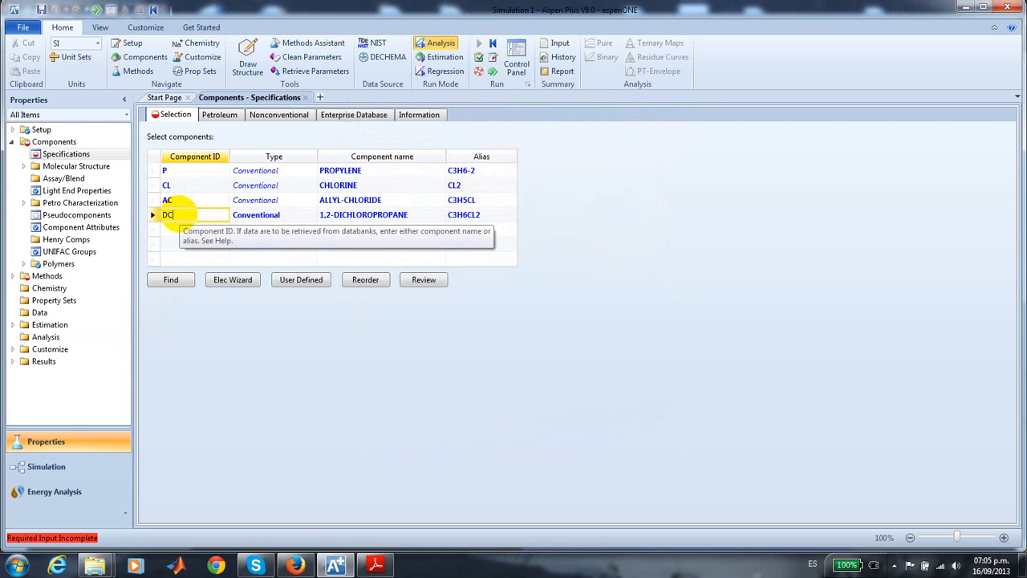
pyautogui.write('P')
# - Assign the component ID HCL to hydrogen chloride and W to water
pyautogui.click(181, 230)
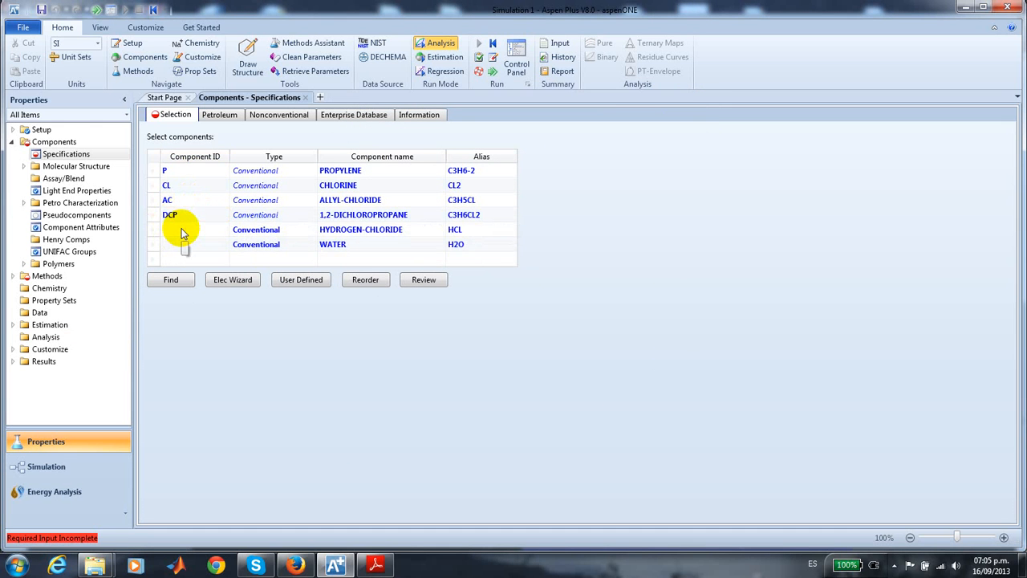
pyautogui.write('HC')
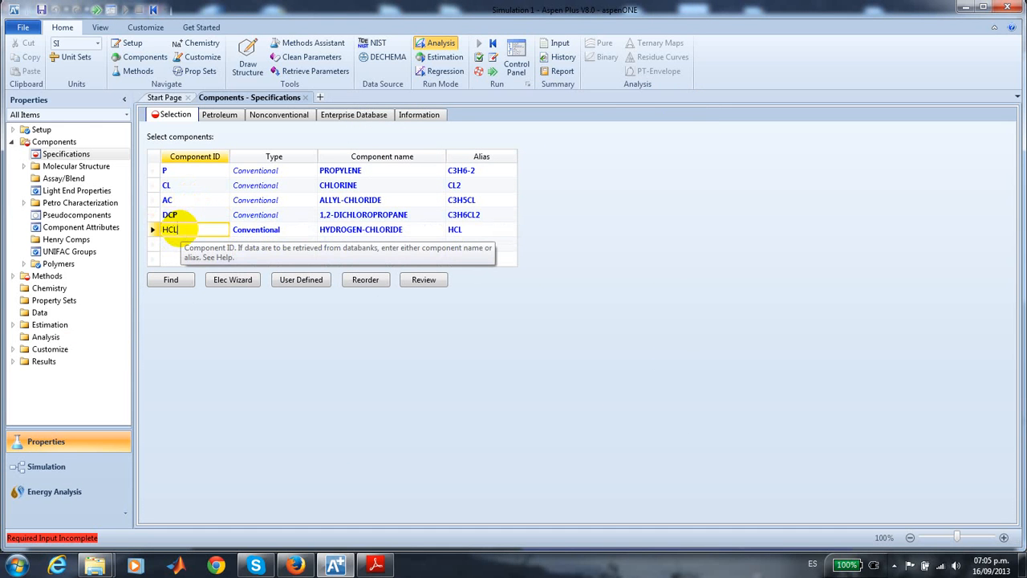
pyautogui.write('L')
pyautogui.click(169, 247)
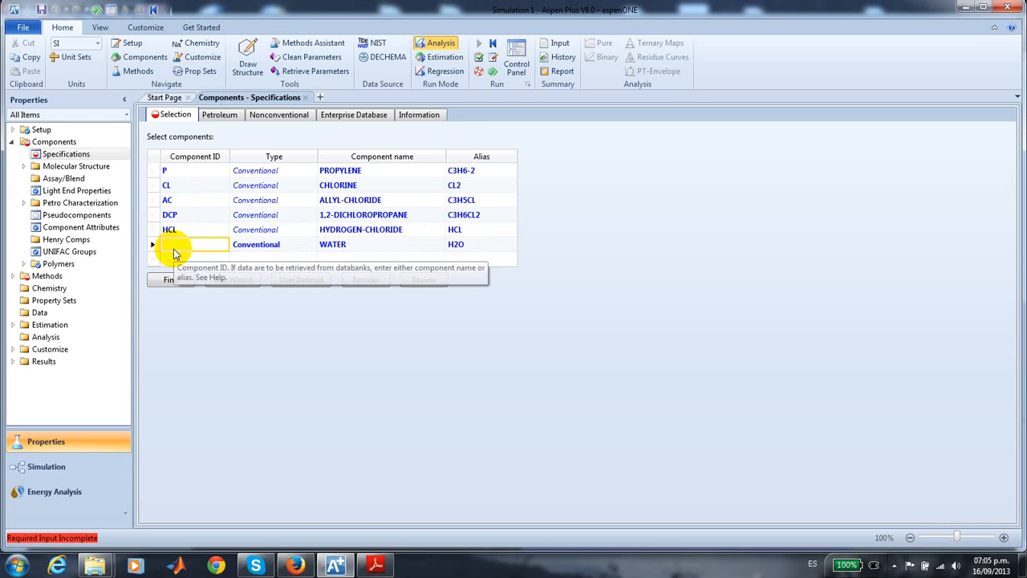
pyautogui.write('W')
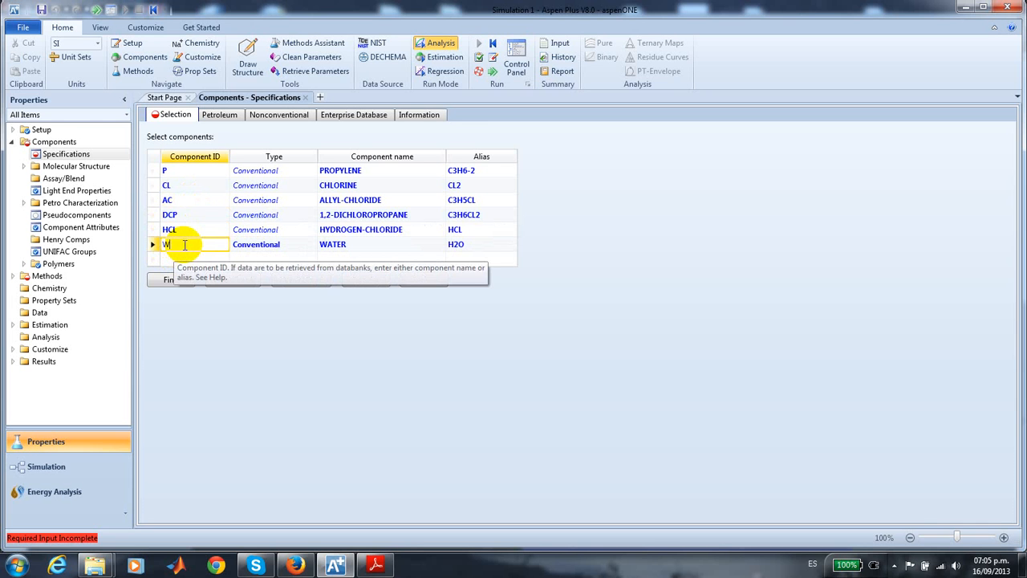
pyautogui.click(215, 319)
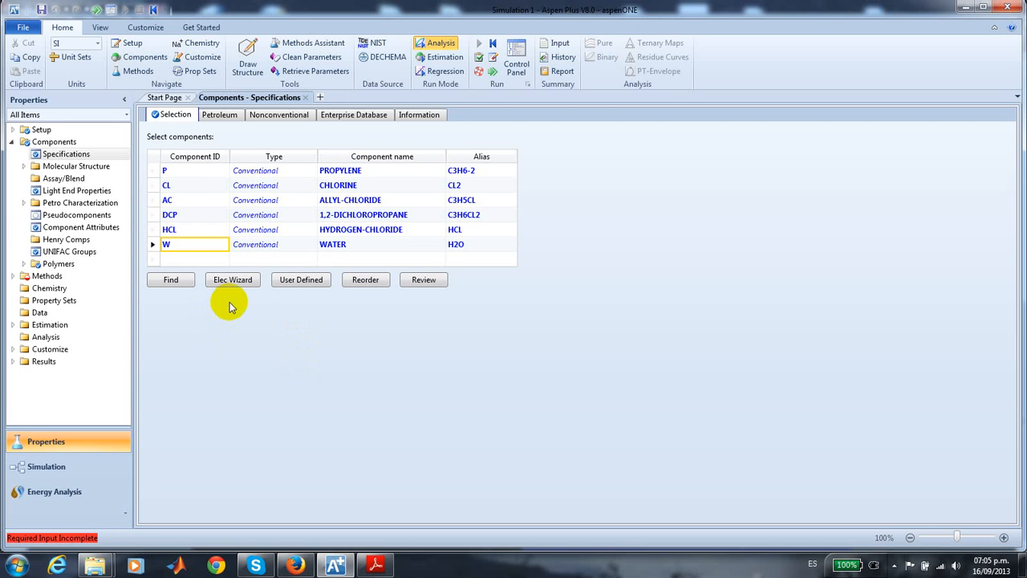
# - Set the base property method to PENG-ROB and switch to the simulation environment with the main flowsheet
pyautogui.click(52, 280)
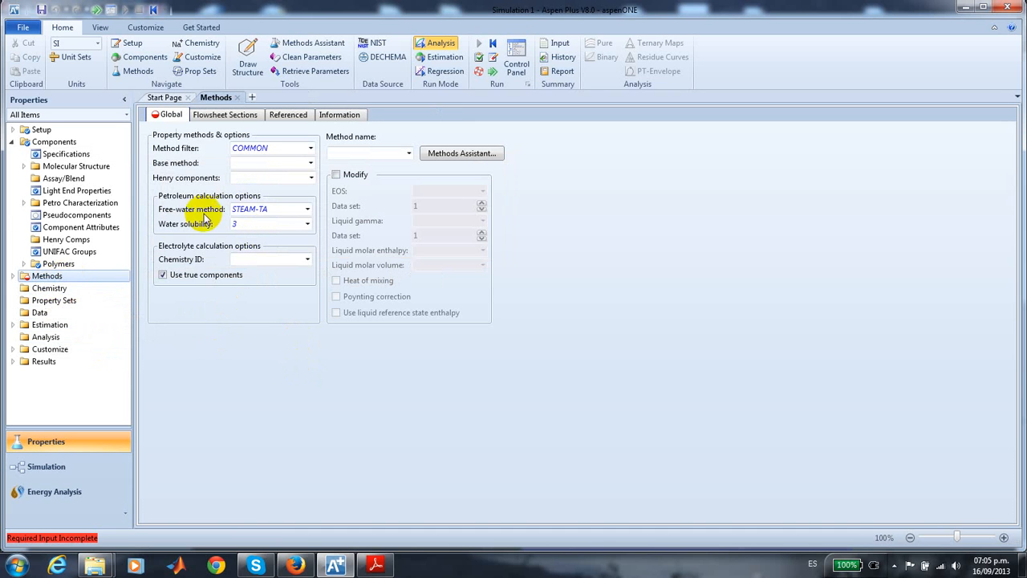
pyautogui.click(311, 163)
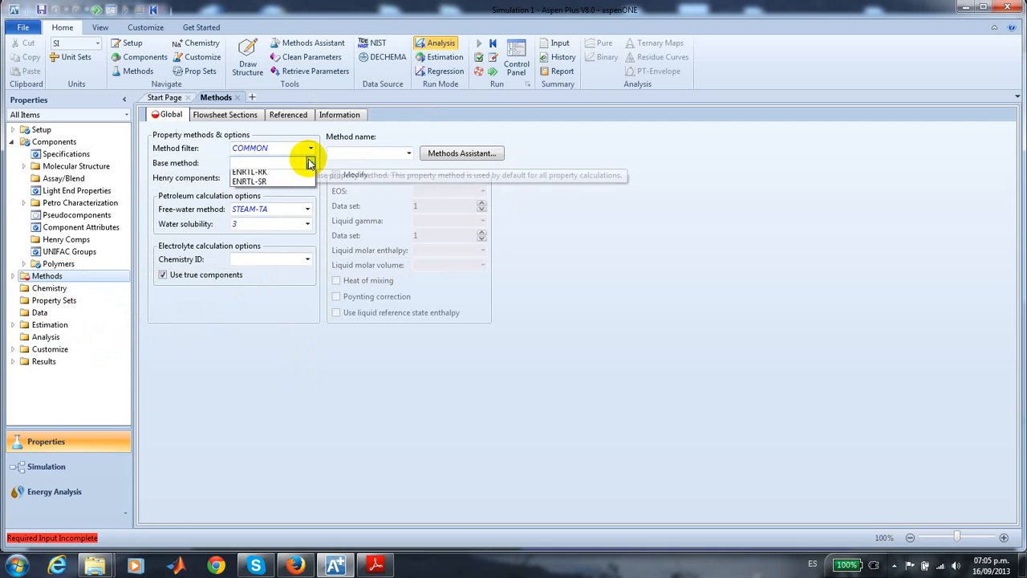
pyautogui.click(285, 223)
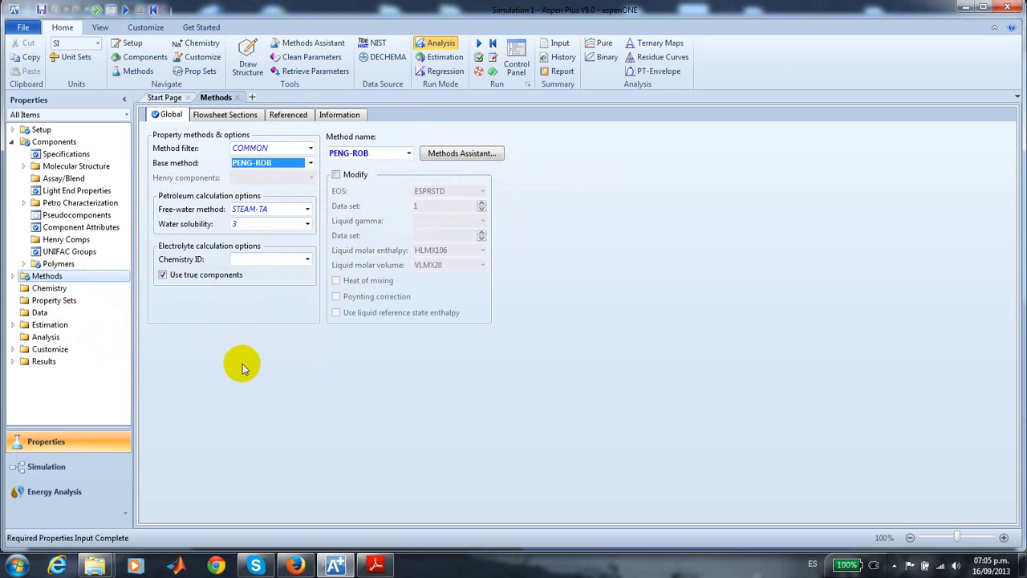
pyautogui.click(46, 468)
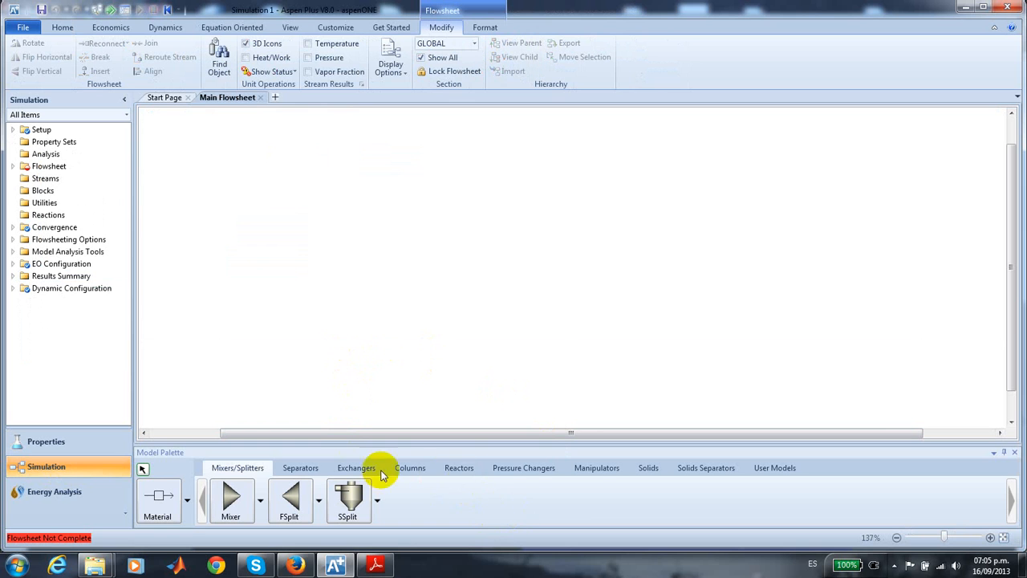
# - Place an RPlug reactor block with the horizontal ICON2 shape on the upper part of the flowsheet
pyautogui.click(459, 467)
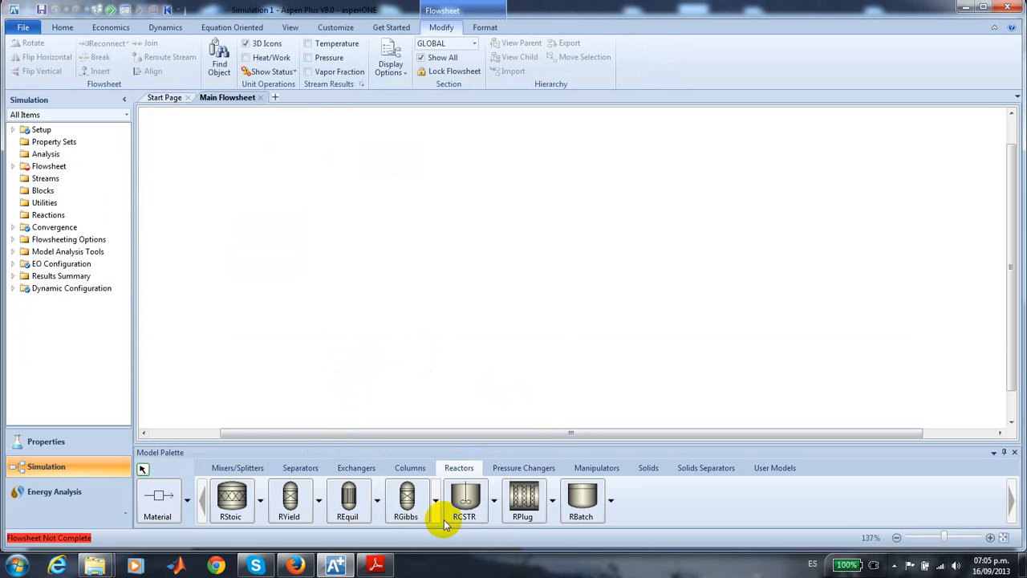
pyautogui.click(554, 501)
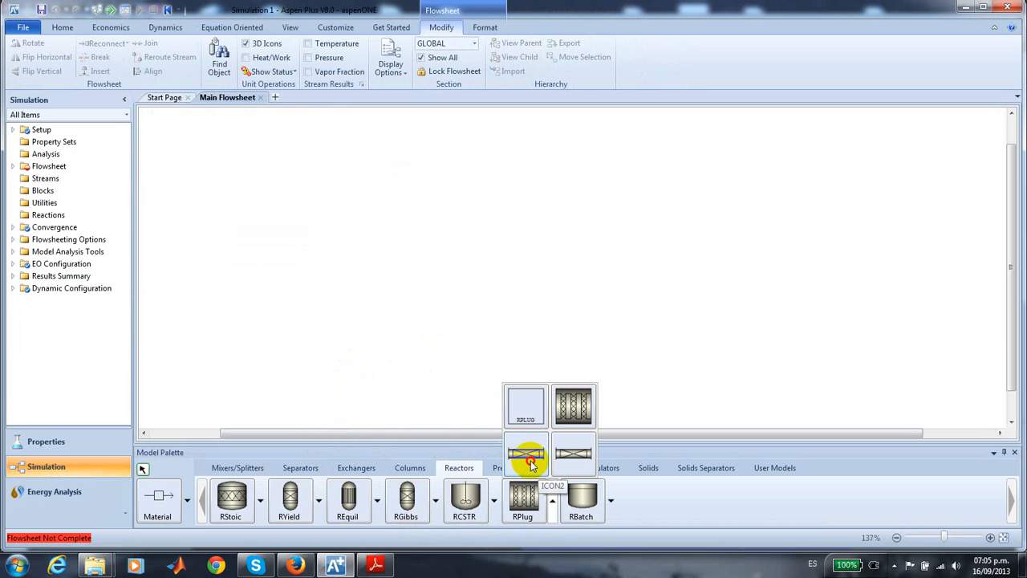
pyautogui.click(528, 459)
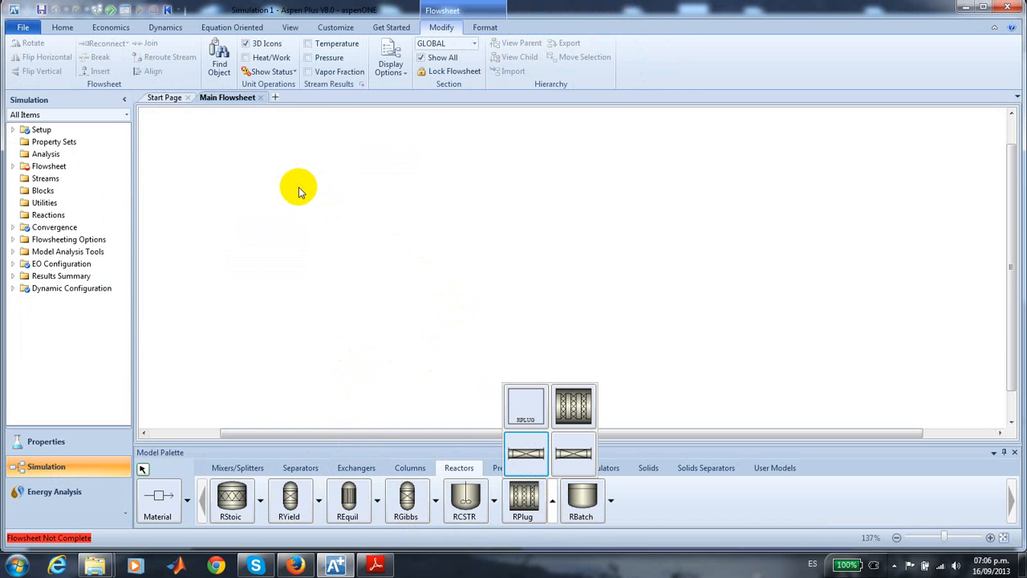
pyautogui.click(526, 454)
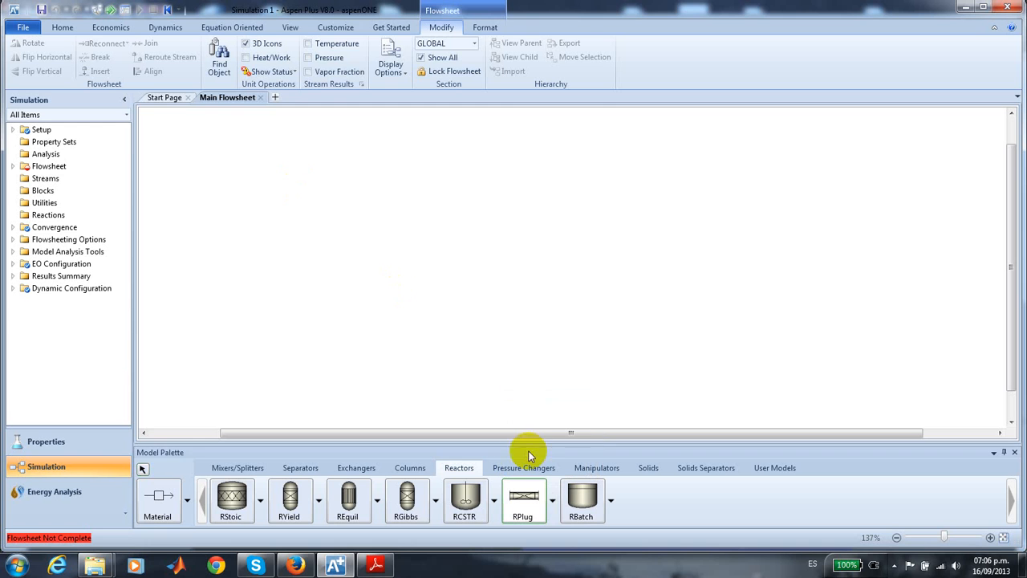
pyautogui.click(320, 195)
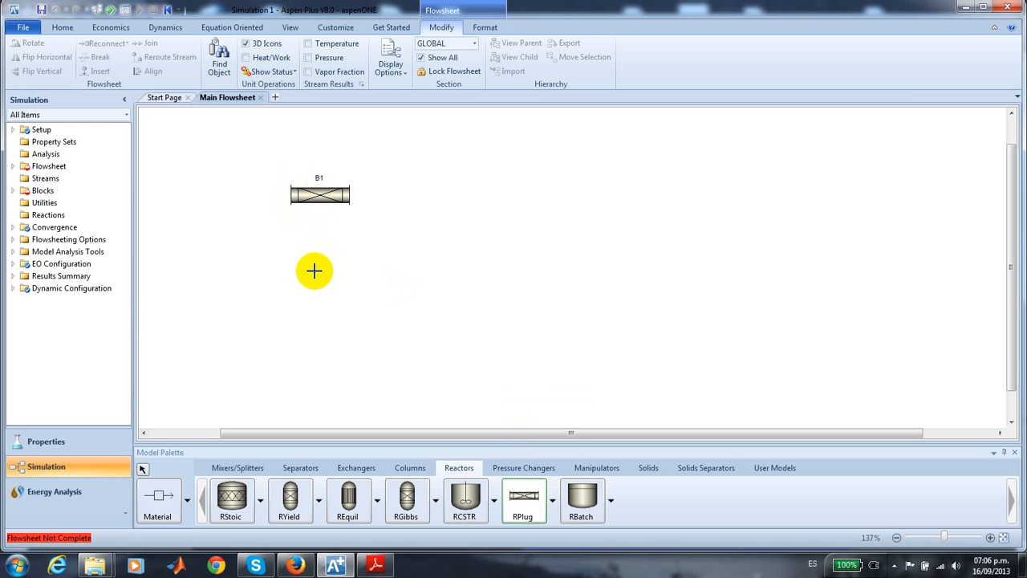
# - Place two Valve blocks with the plain valve icon, one before and one after the reactor, level with it
pyautogui.click(523, 466)
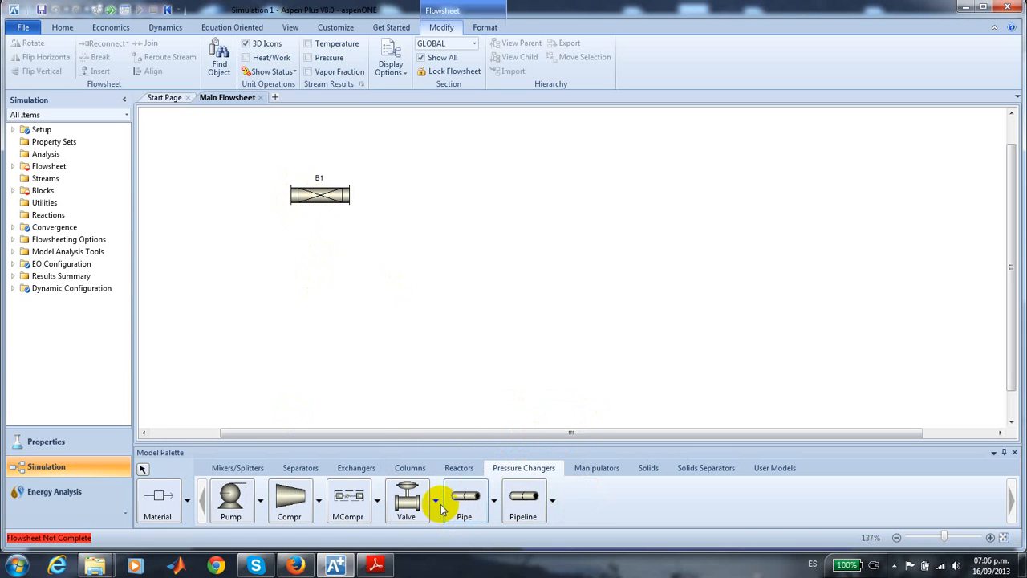
pyautogui.click(437, 504)
pyautogui.click(408, 403)
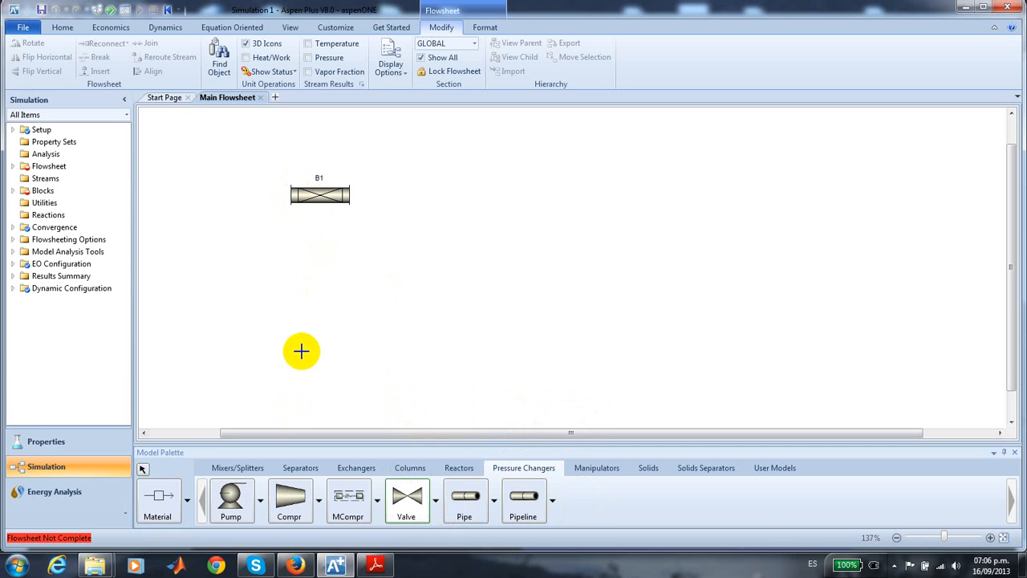
pyautogui.click(220, 193)
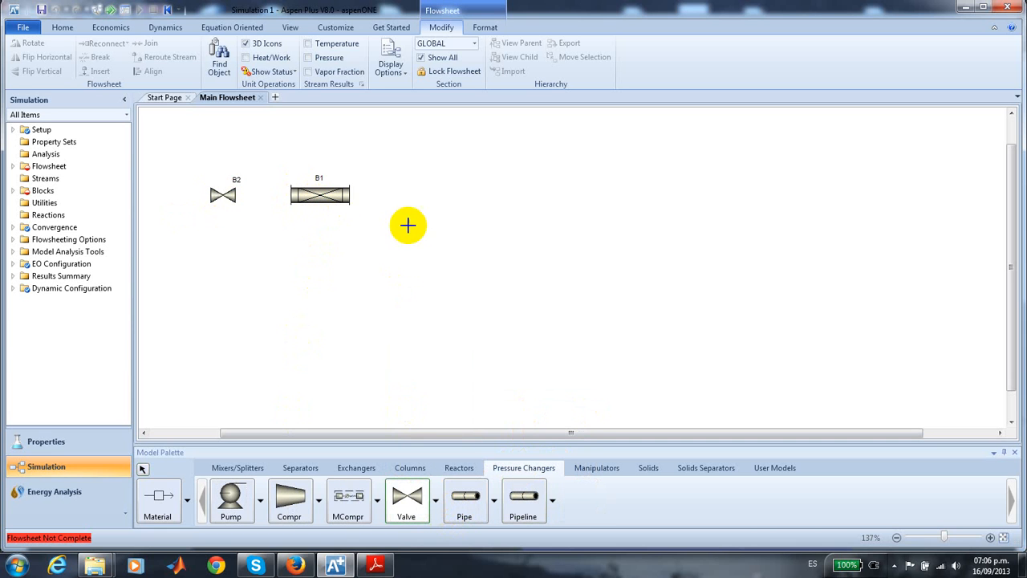
pyautogui.click(417, 196)
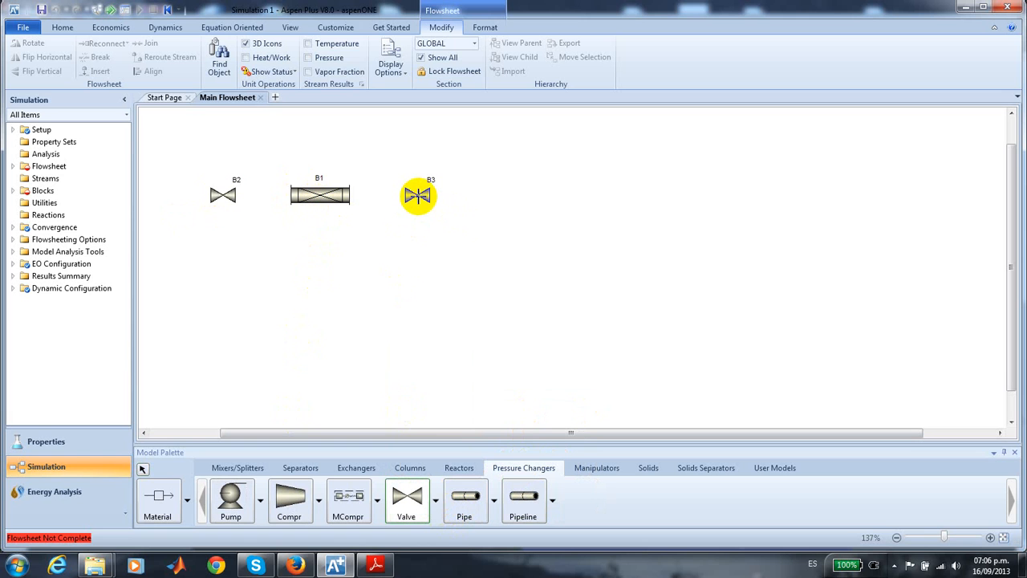
pyautogui.rightClick(378, 284)
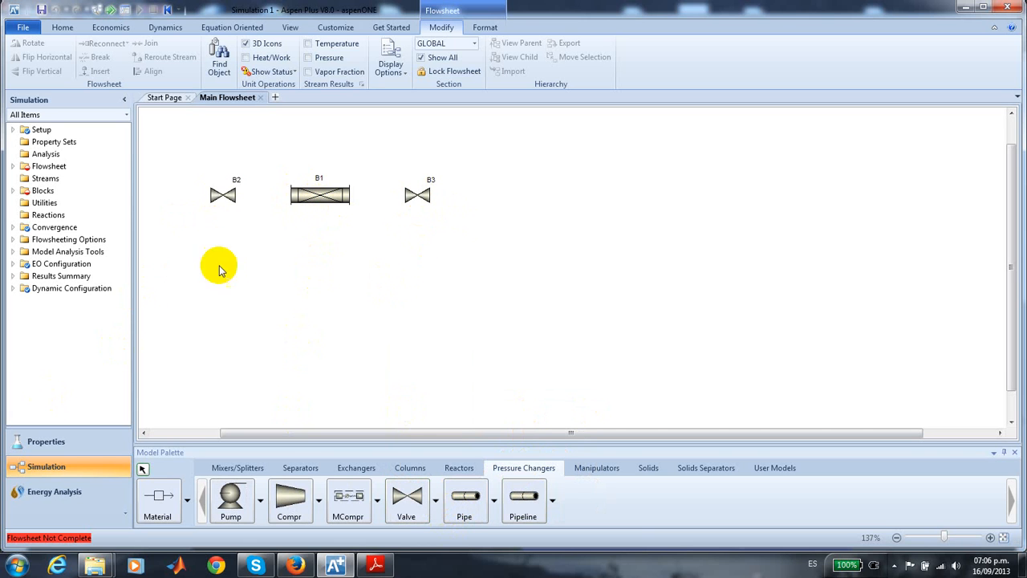
# - Rename the valve before the reactor V11 and the valve after it V12
pyautogui.rightClick(233, 198)
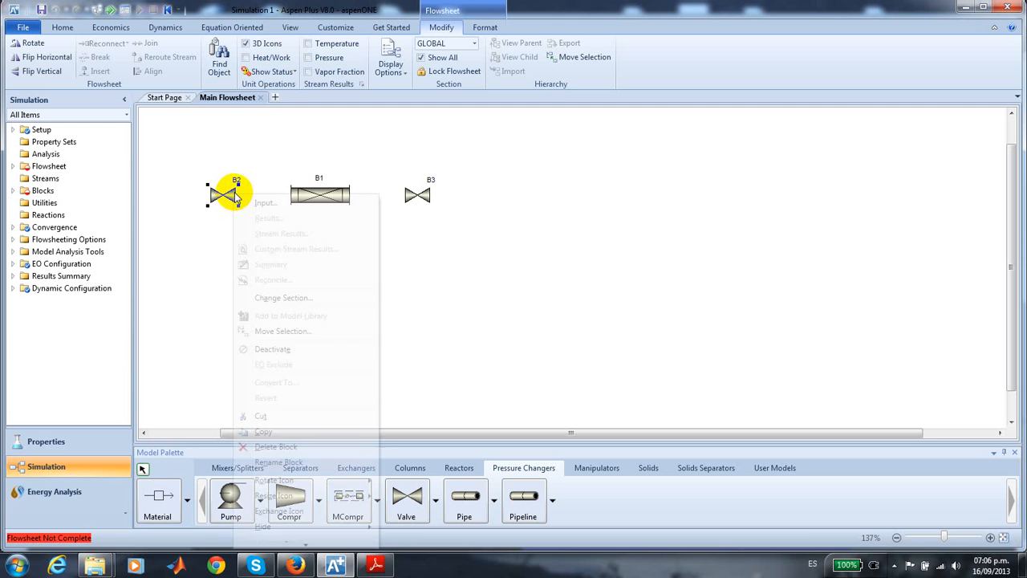
pyautogui.click(278, 462)
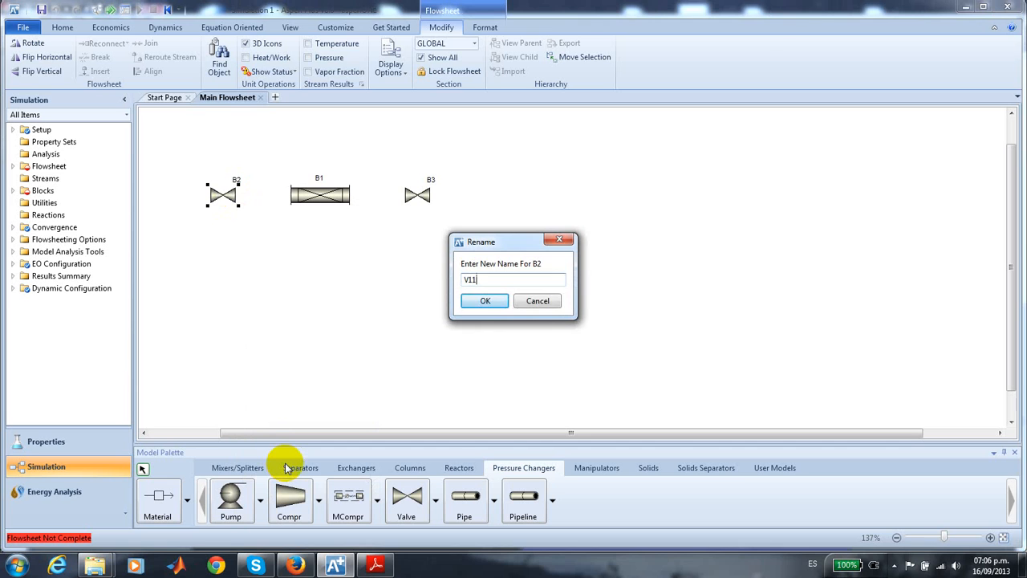
pyautogui.press('Return')
pyautogui.click(428, 199)
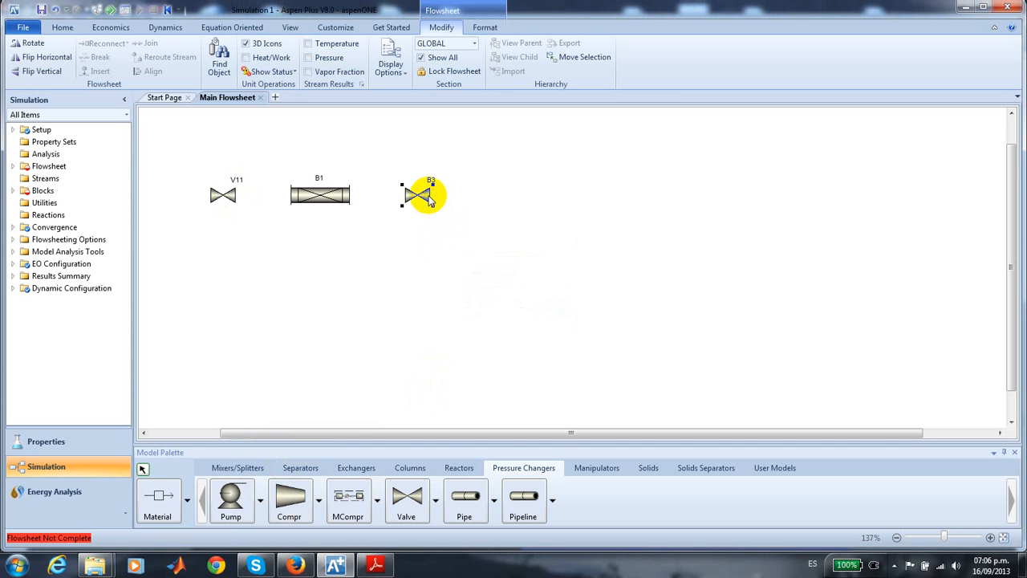
pyautogui.rightClick(429, 201)
pyautogui.click(396, 245)
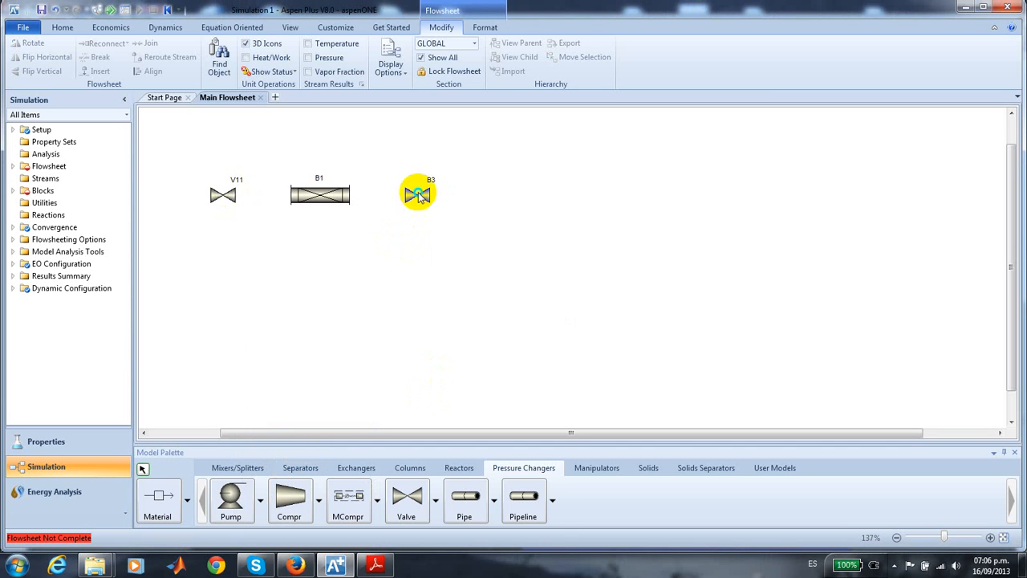
pyautogui.rightClick(418, 195)
pyautogui.click(462, 461)
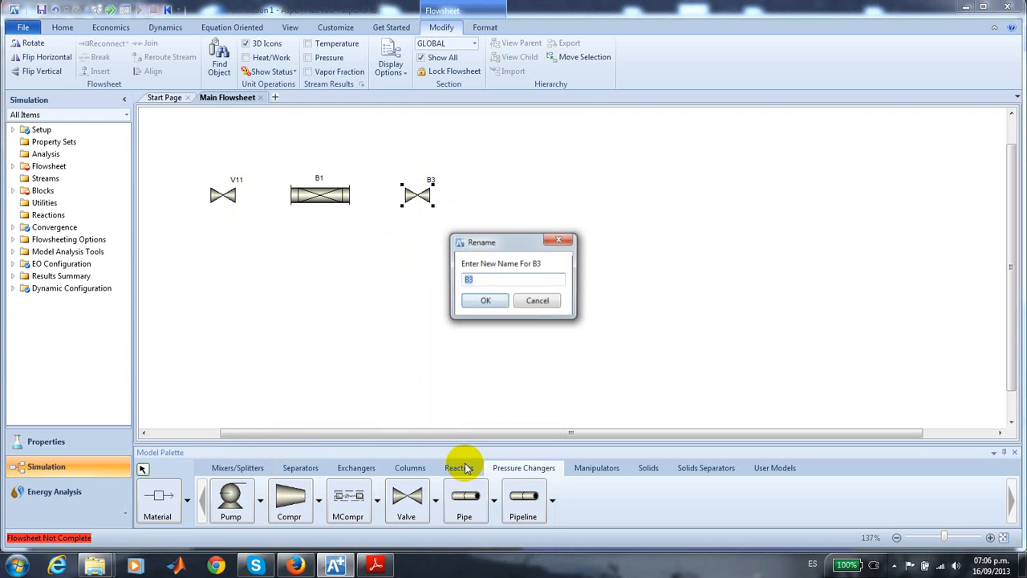
pyautogui.press('Return')
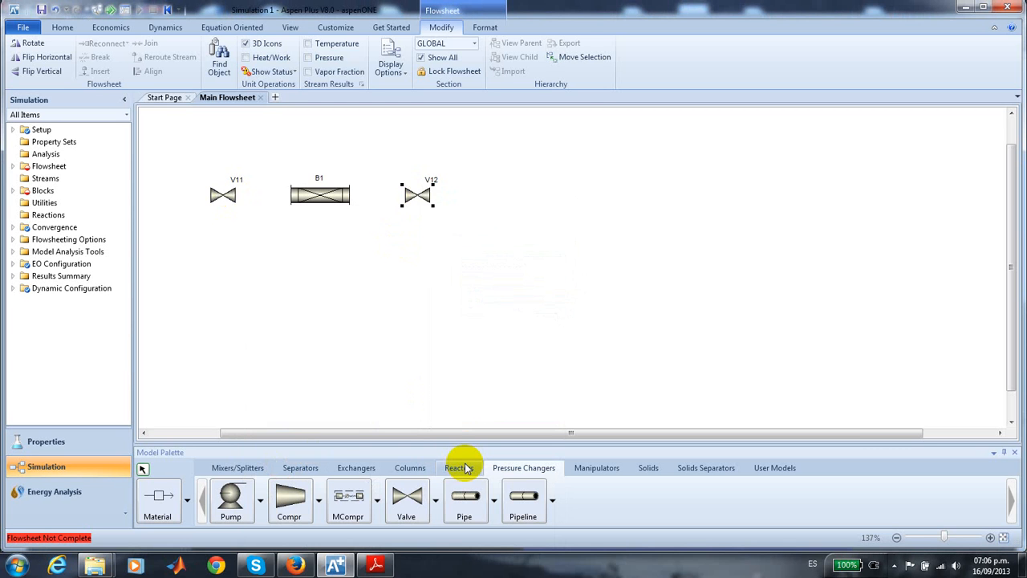
pyautogui.click(418, 353)
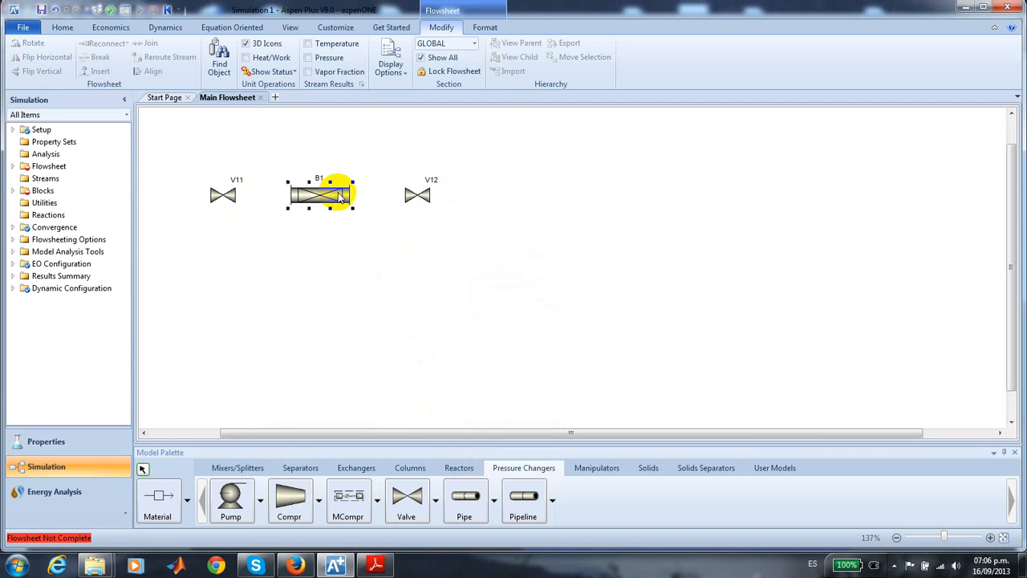
# - Rename the RPlug reactor block ADIABAT
pyautogui.rightClick(336, 199)
pyautogui.click(382, 462)
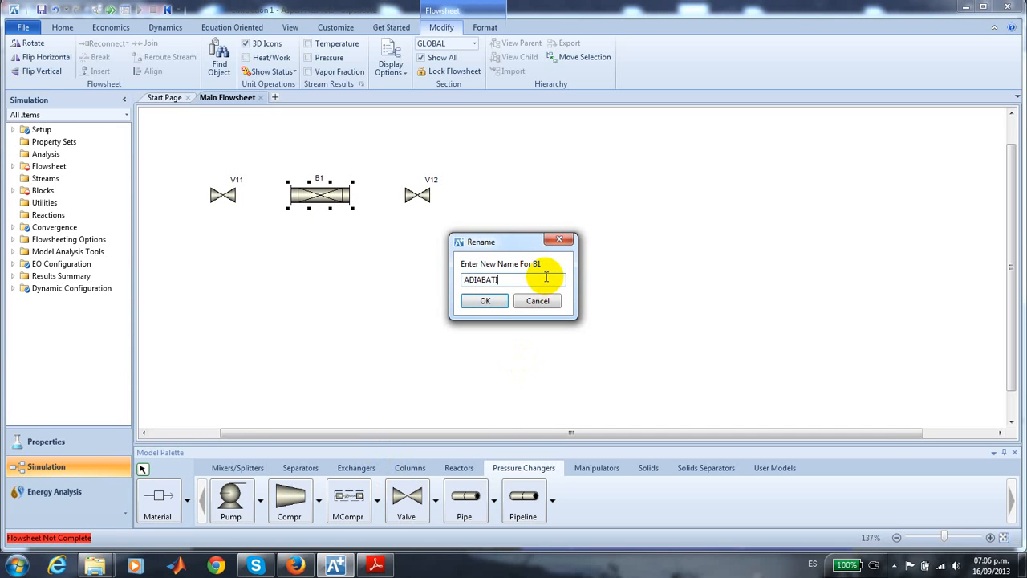
pyautogui.click(487, 302)
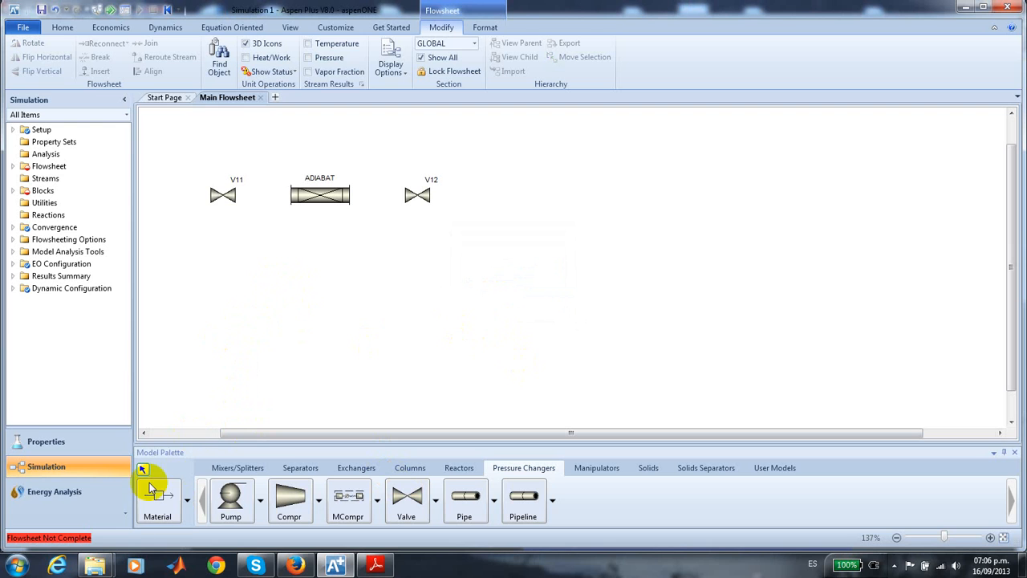
# - Connect a material feed stream to the V11 inlet and a second stream from V11 to the ADIABAT feed inlet
pyautogui.click(165, 512)
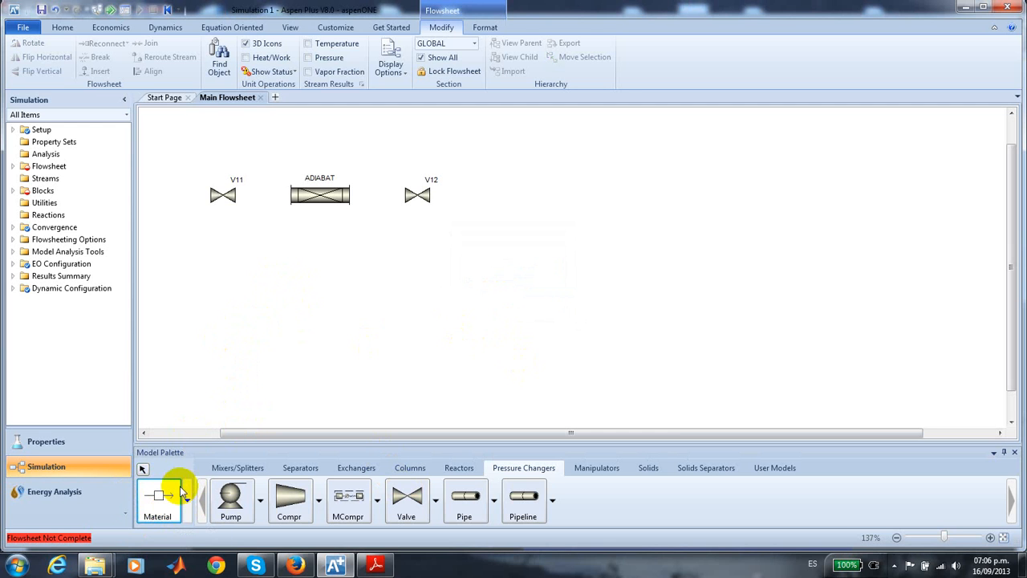
pyautogui.click(164, 193)
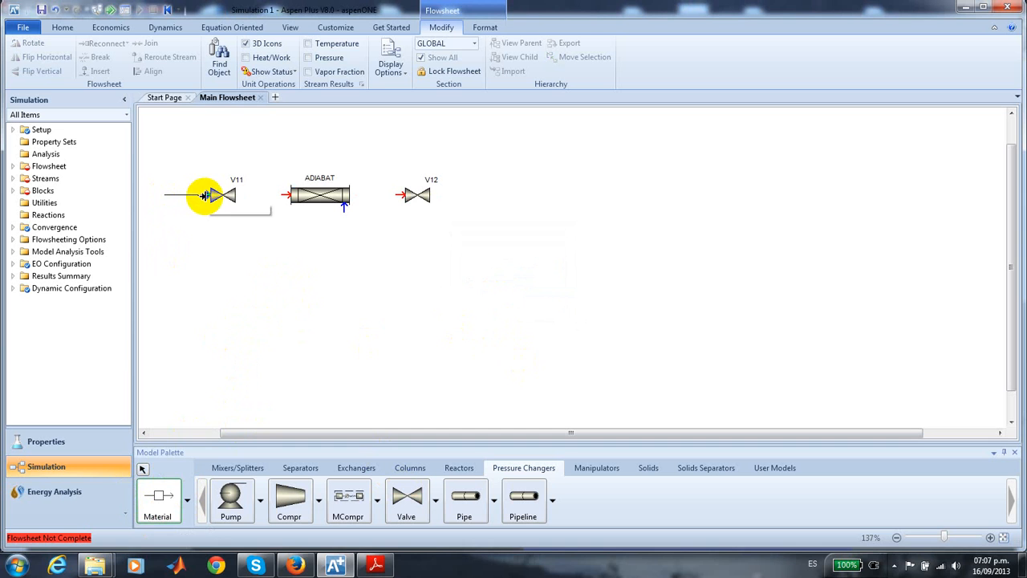
pyautogui.click(206, 195)
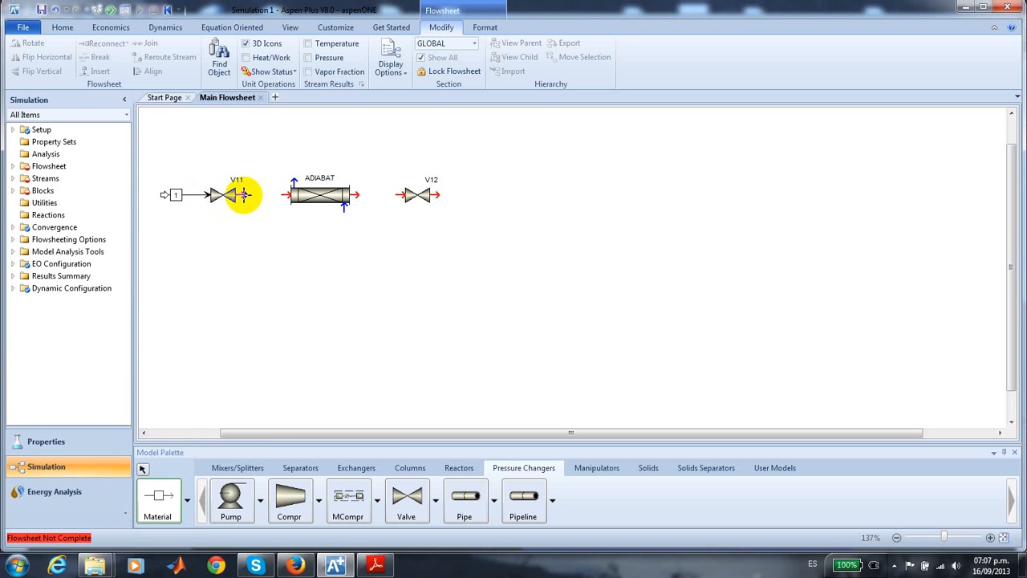
pyautogui.click(237, 195)
pyautogui.click(281, 195)
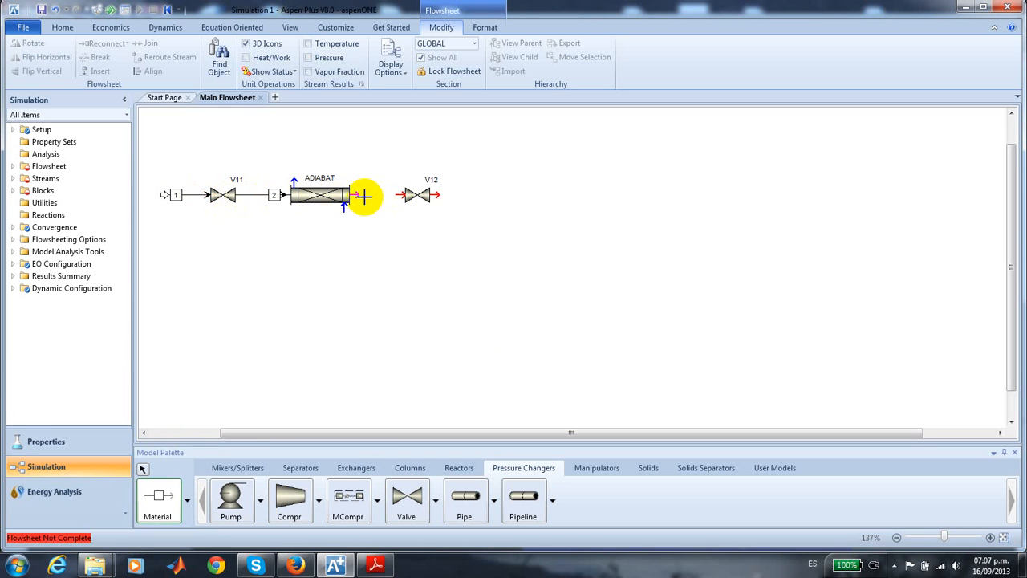
# - Connect a material stream from the ADIABAT product outlet to V12 and draw a product stream leaving V12
pyautogui.click(358, 194)
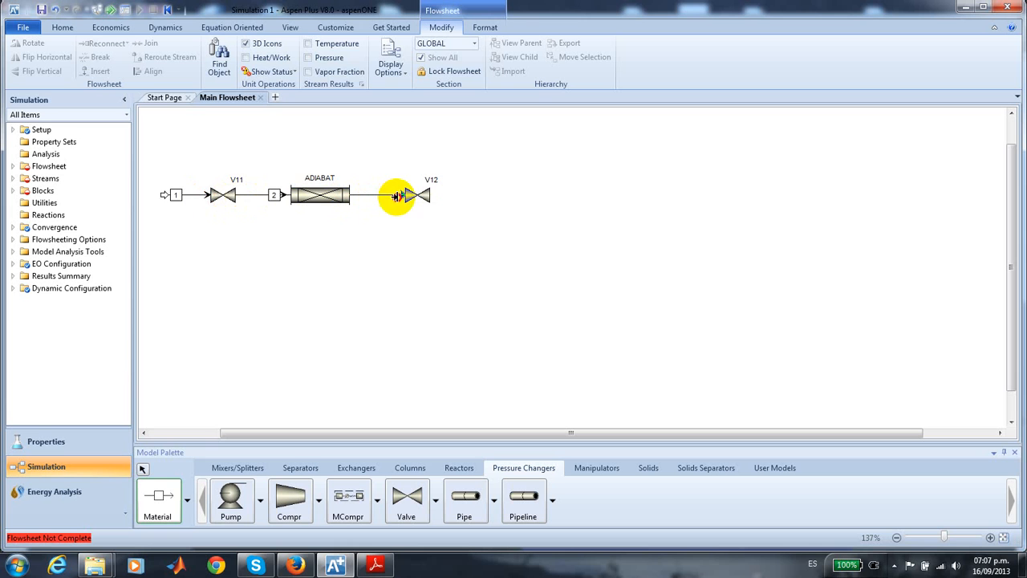
pyautogui.click(398, 195)
pyautogui.click(438, 195)
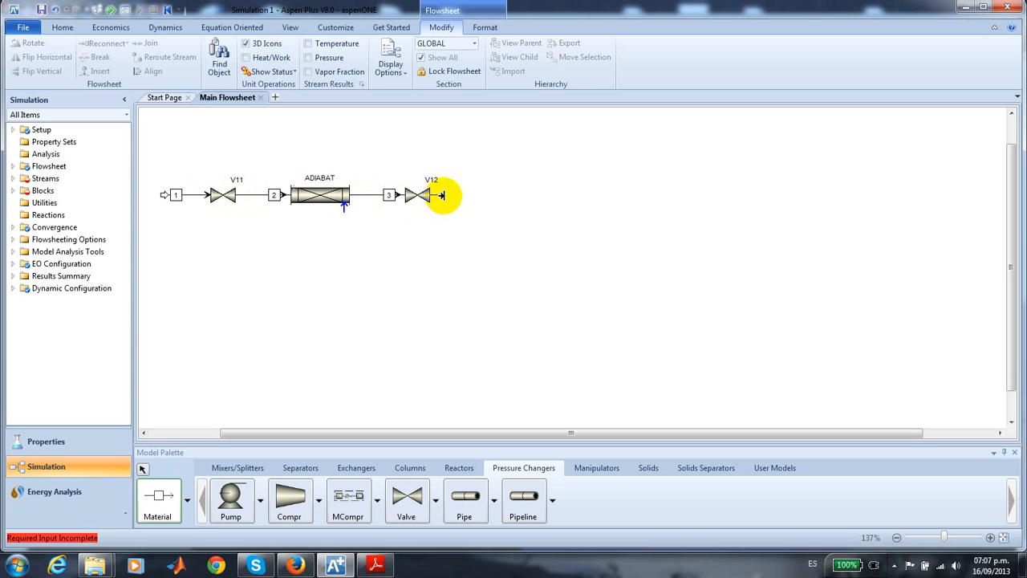
pyautogui.click(473, 194)
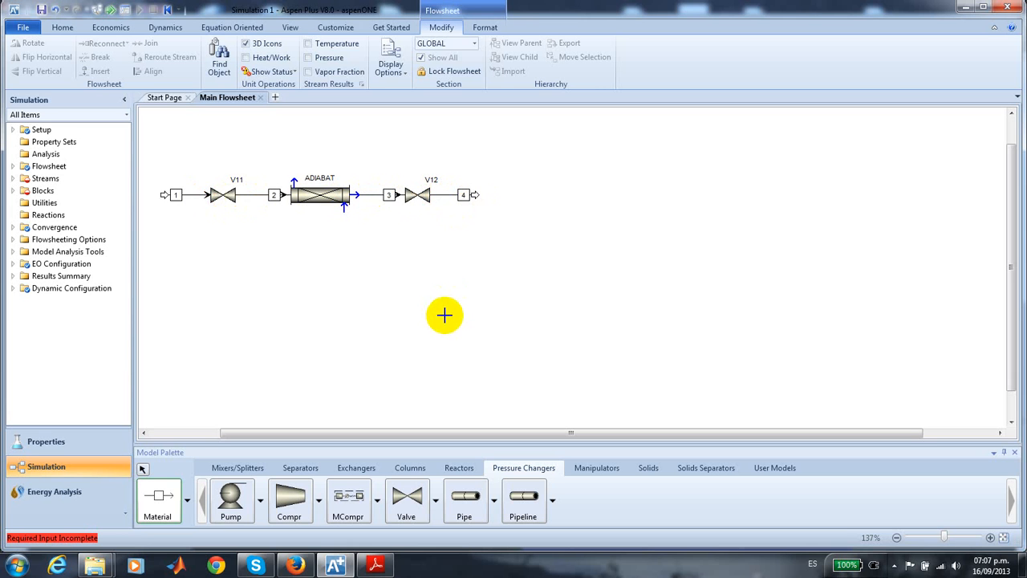
pyautogui.press('Escape')
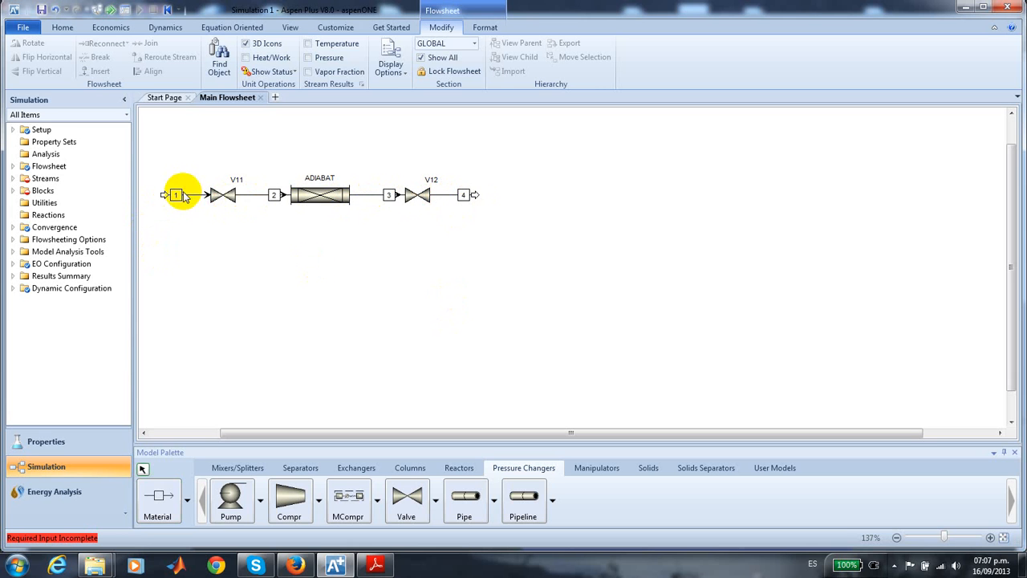
# - Rename the feed stream entering V11 as F1
pyautogui.click(178, 196)
pyautogui.rightClick(178, 195)
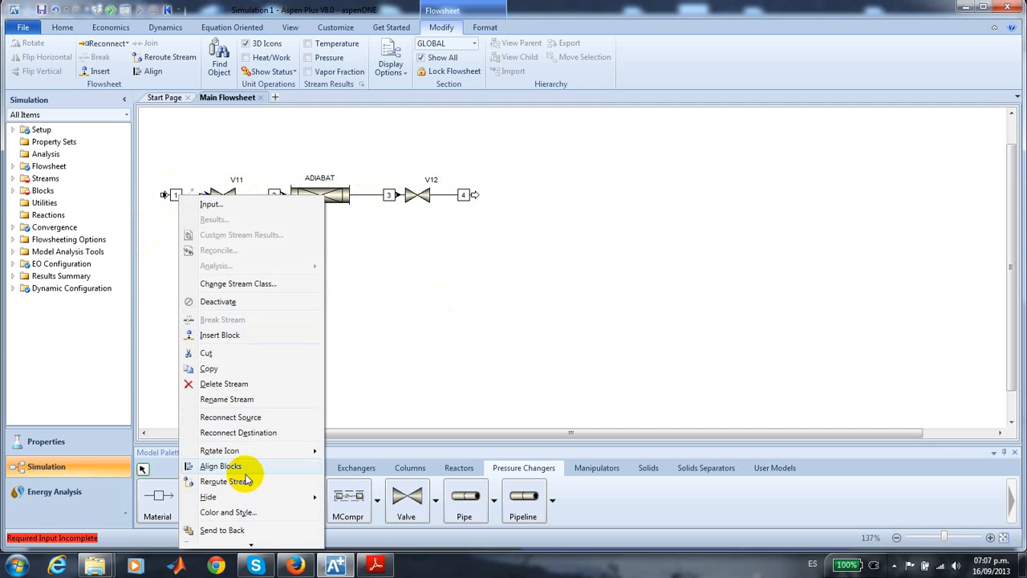
pyautogui.click(245, 399)
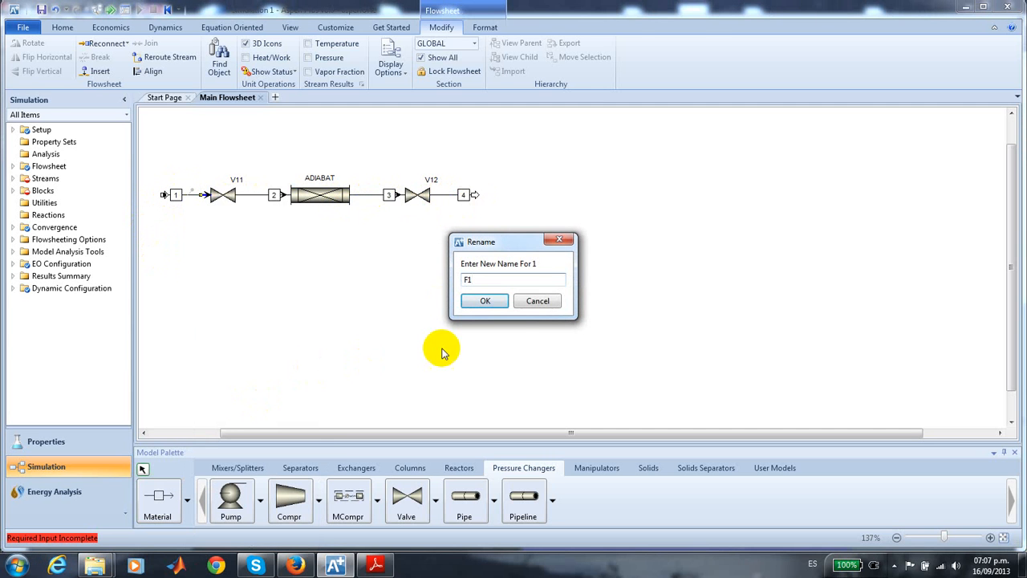
pyautogui.click(491, 302)
pyautogui.click(467, 330)
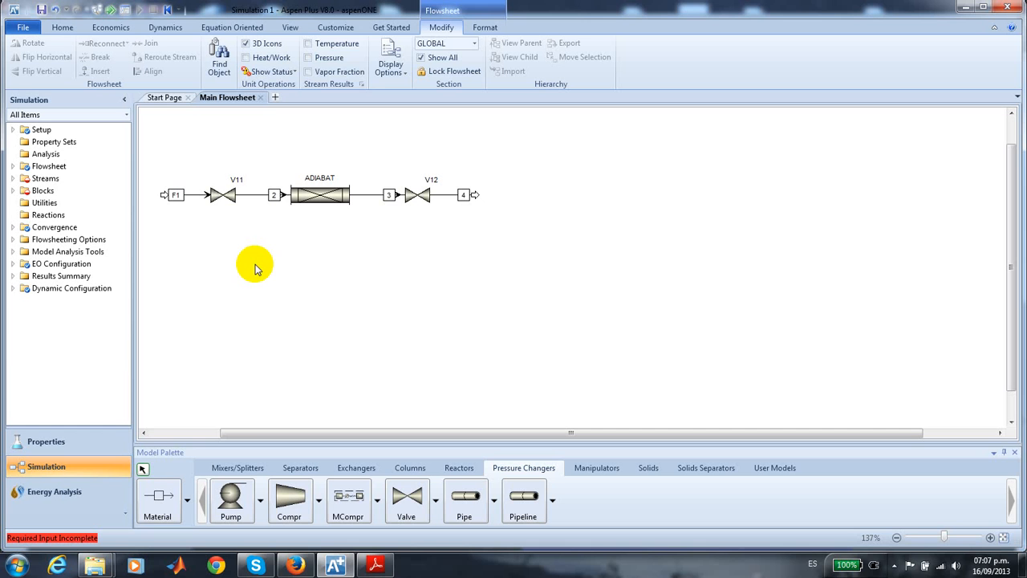
# - Create a reaction set of type POWERLAW, keeping the ID R-1
pyautogui.click(80, 215)
pyautogui.click(205, 150)
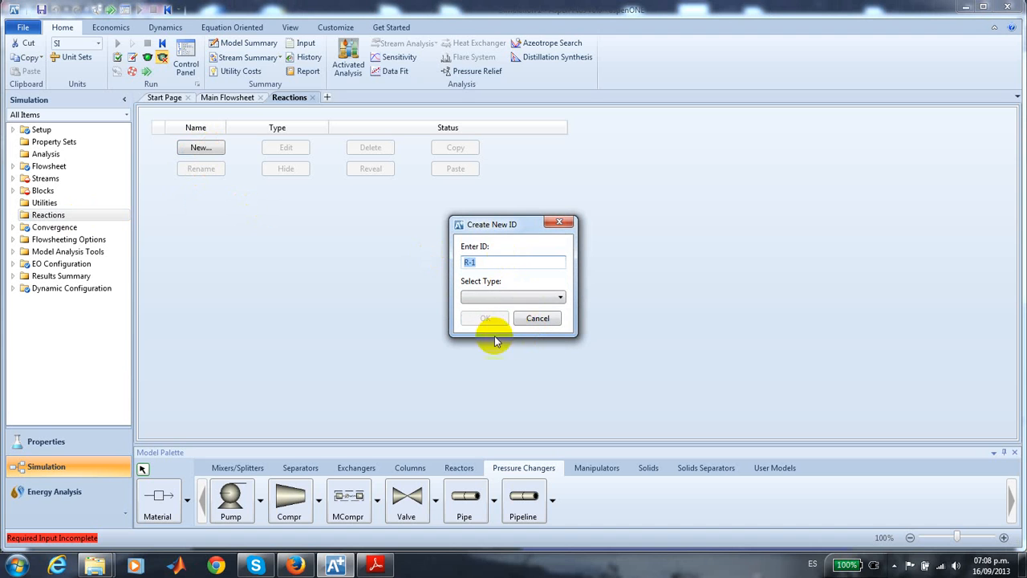
pyautogui.click(560, 299)
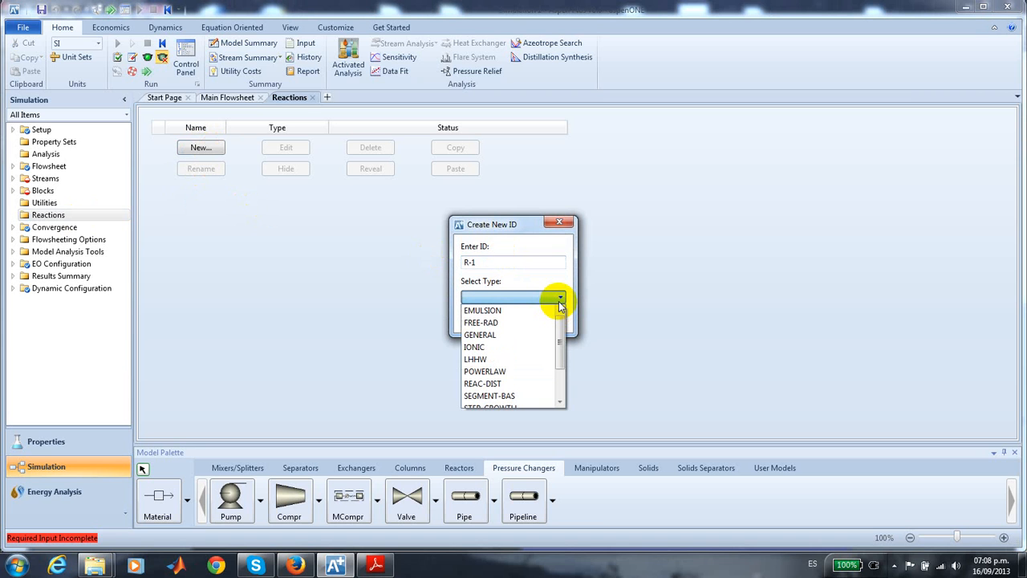
pyautogui.click(497, 371)
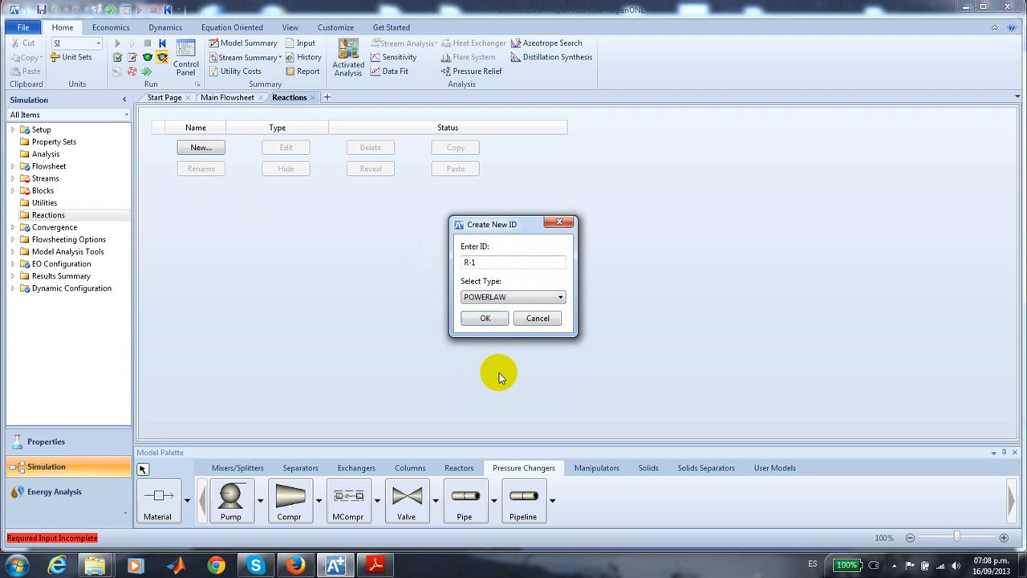
pyautogui.click(486, 318)
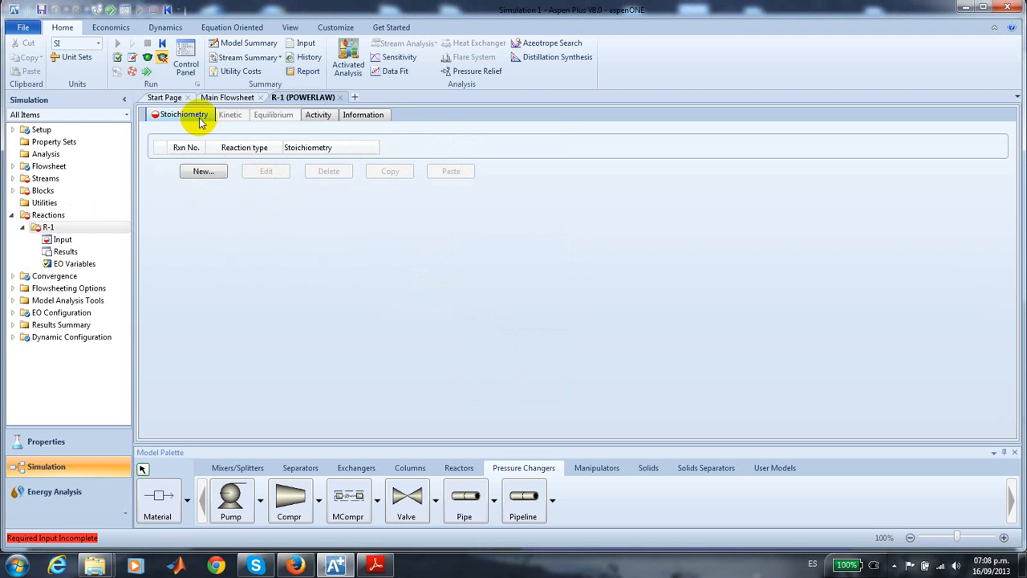
# - Create kinetic reaction 1 in R-1 and enter reactant P with coefficient -1 and exponent 1
pyautogui.click(204, 174)
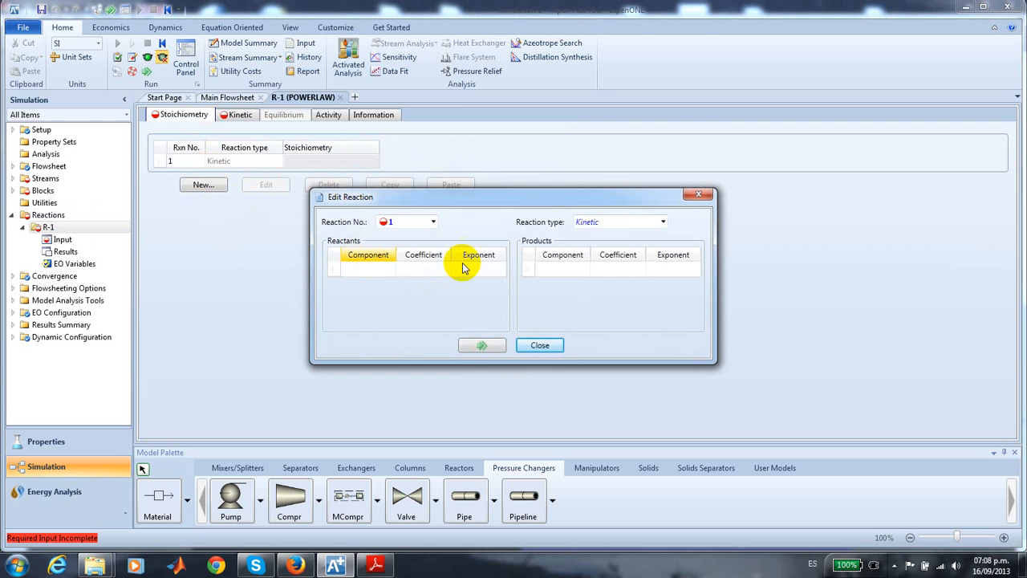
pyautogui.click(389, 270)
pyautogui.click(390, 269)
pyautogui.click(382, 282)
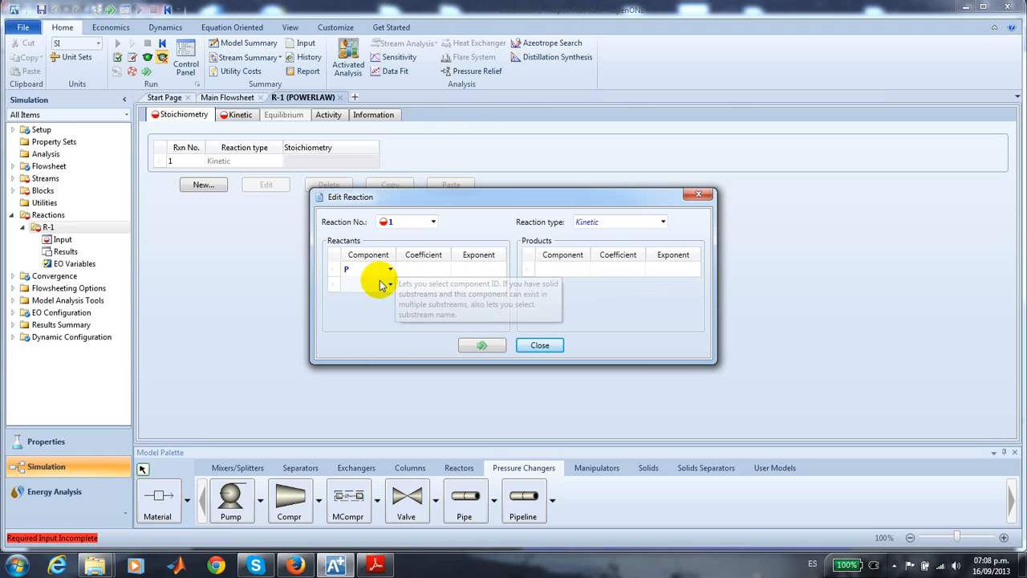
pyautogui.click(421, 270)
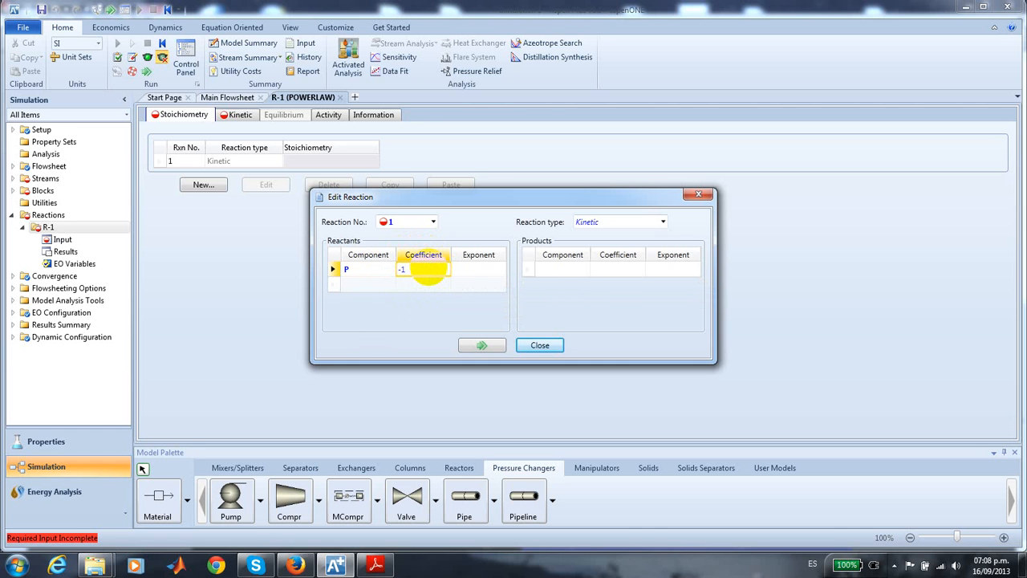
pyautogui.click(471, 274)
pyautogui.write('1')
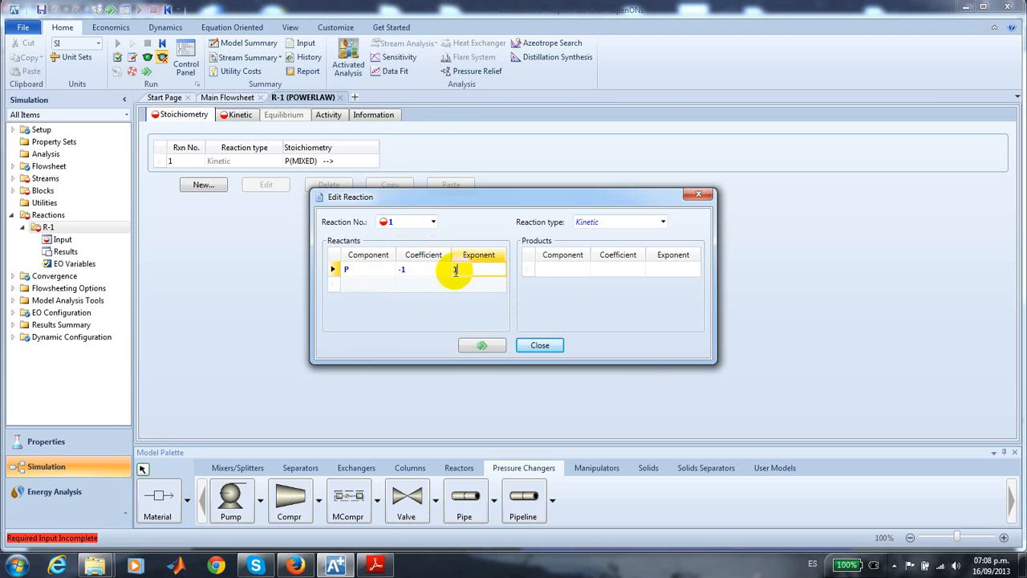
# - Add CL as the second reactant of reaction 1 with coefficient -1 and exponent 1
pyautogui.click(367, 286)
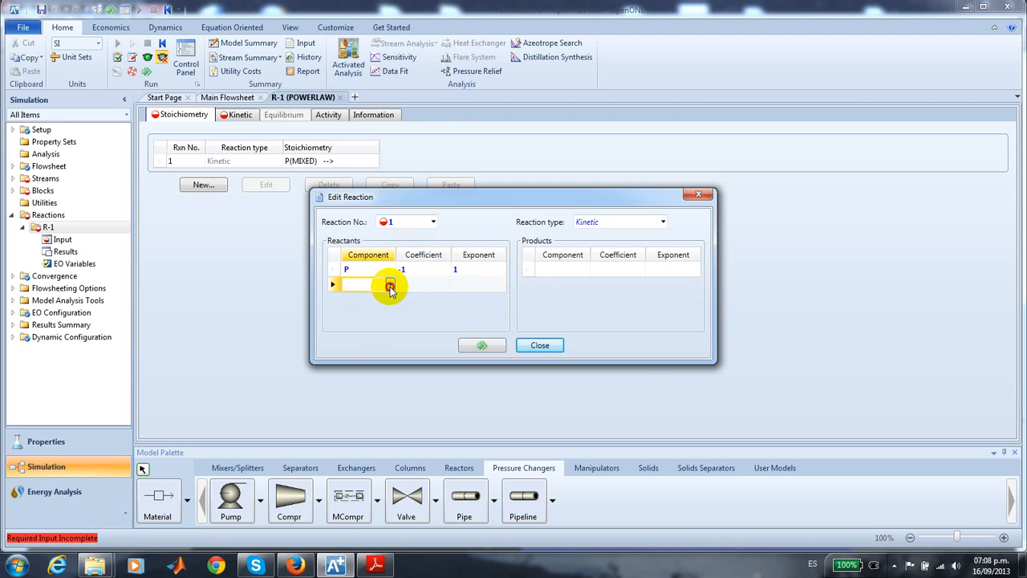
pyautogui.click(390, 284)
pyautogui.click(375, 309)
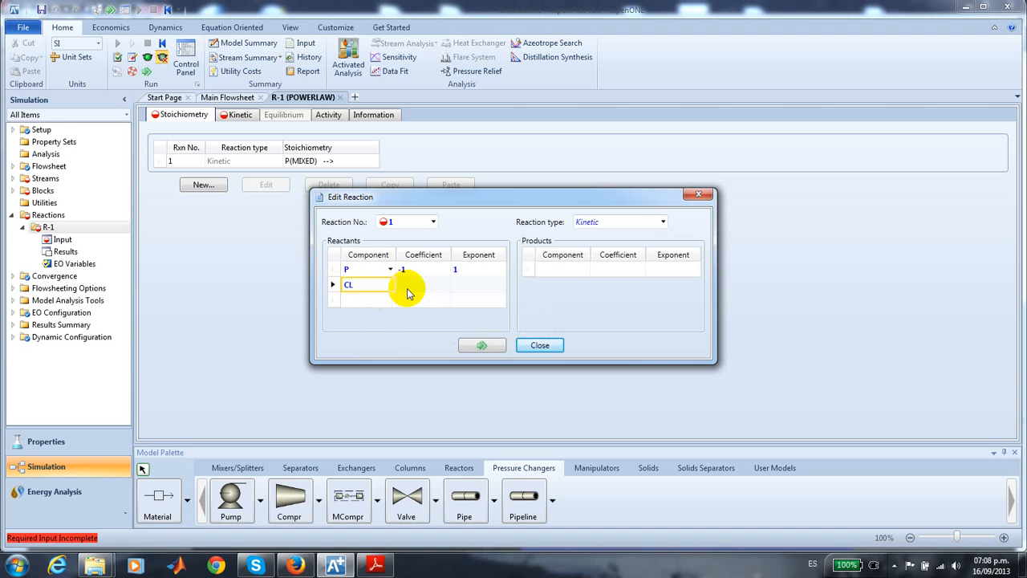
pyautogui.click(416, 292)
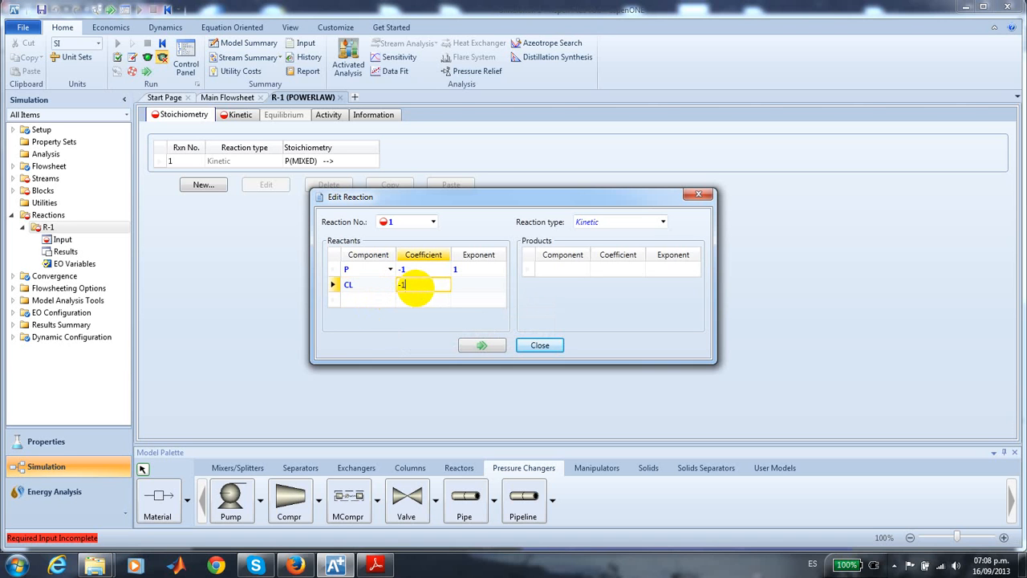
pyautogui.write('-1')
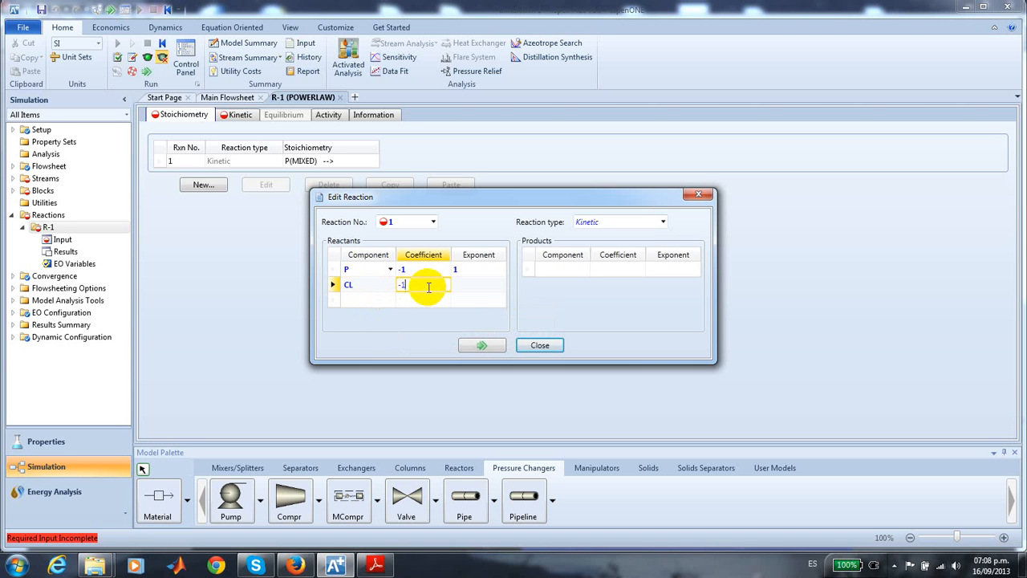
pyautogui.click(470, 289)
pyautogui.write('1')
pyautogui.press('Return')
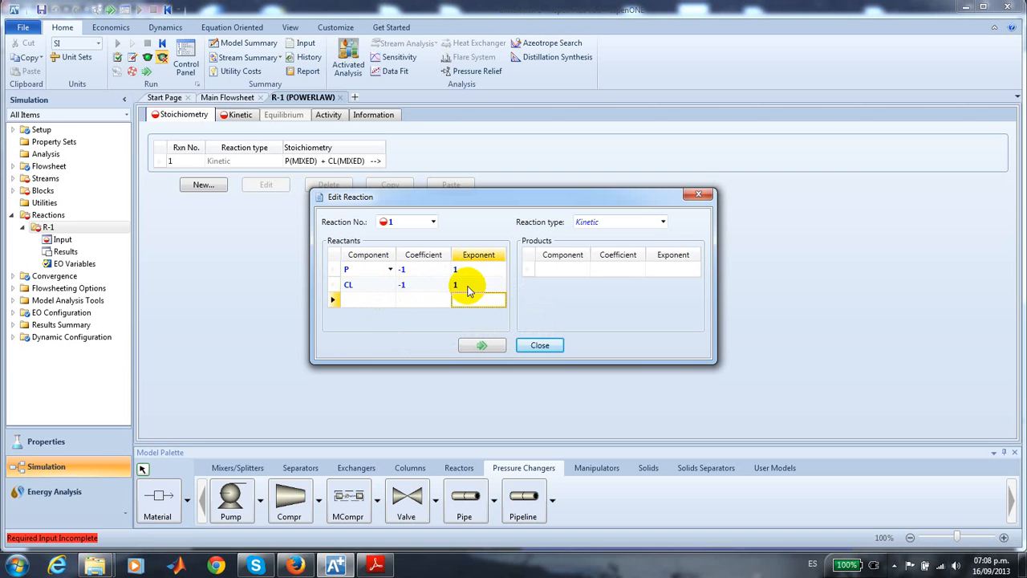
# - Enter AC and HCL as the products of reaction 1, each with coefficient 1
pyautogui.click(552, 272)
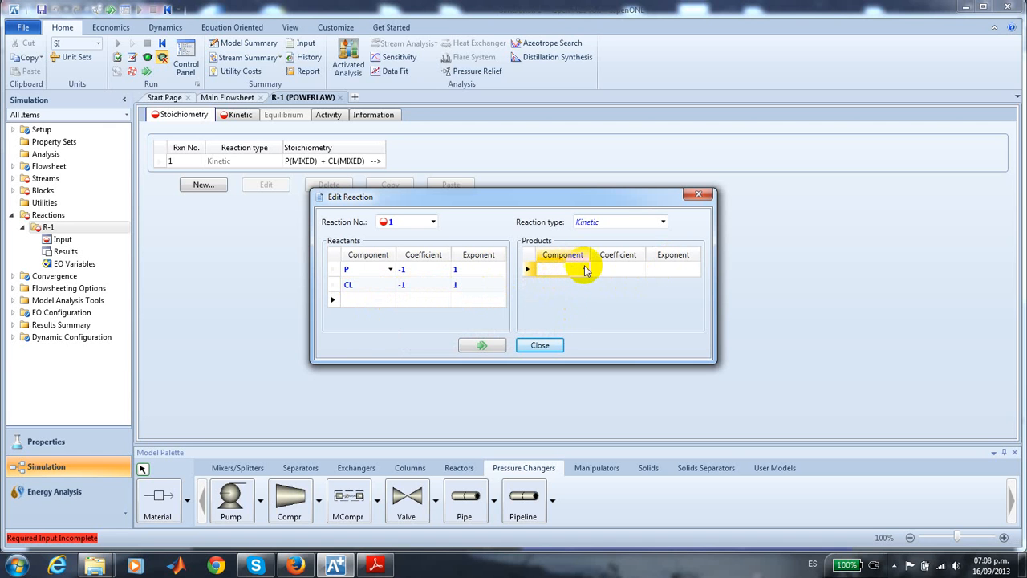
pyautogui.click(585, 270)
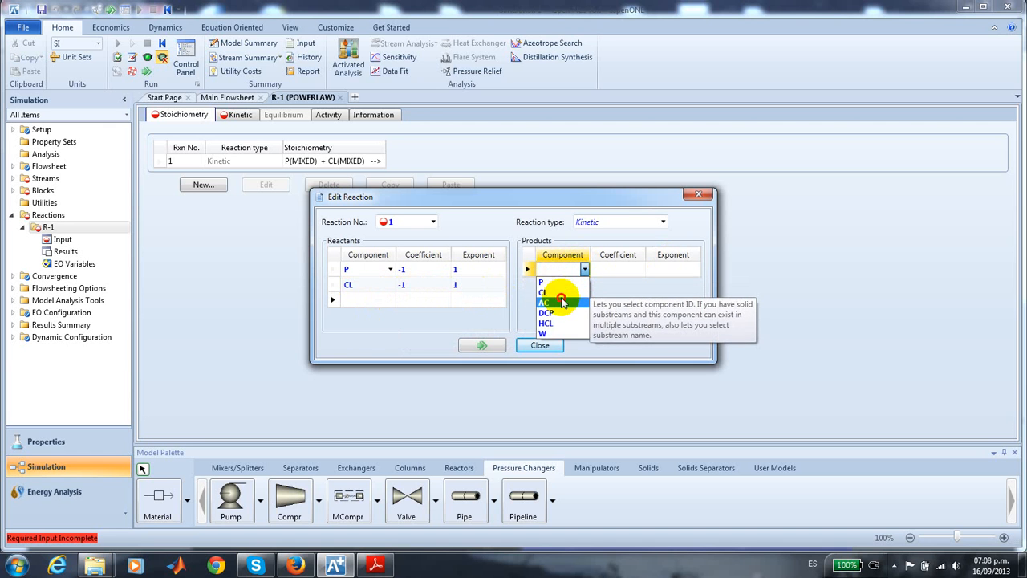
pyautogui.click(557, 287)
pyautogui.click(611, 272)
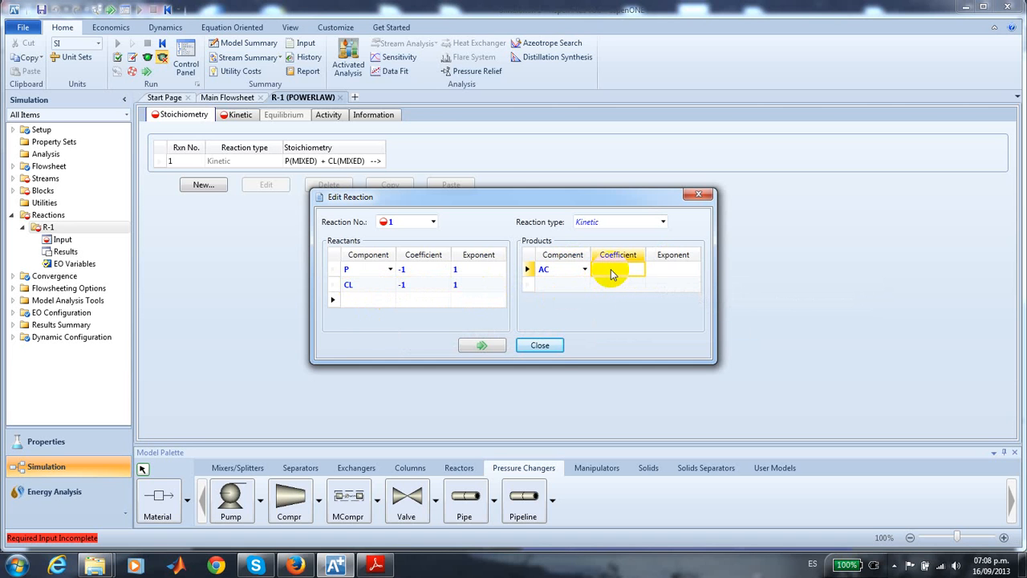
pyautogui.write('1')
pyautogui.click(555, 287)
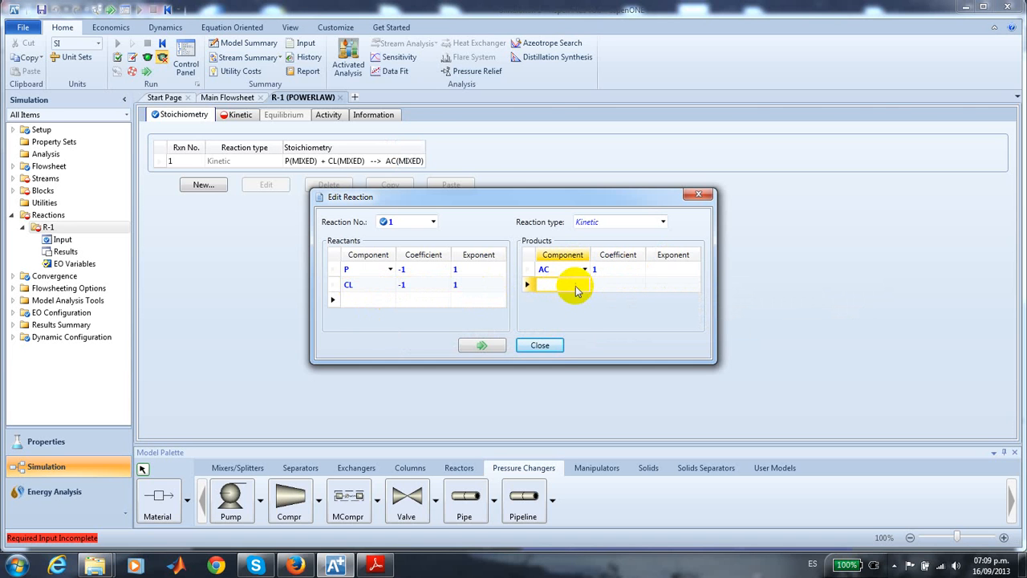
pyautogui.click(584, 286)
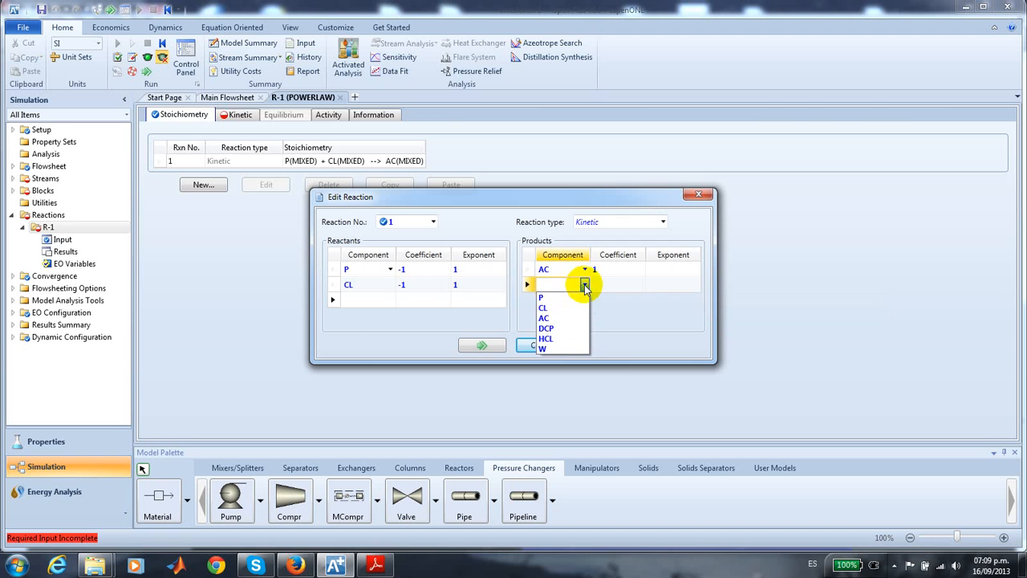
pyautogui.click(555, 338)
pyautogui.click(600, 286)
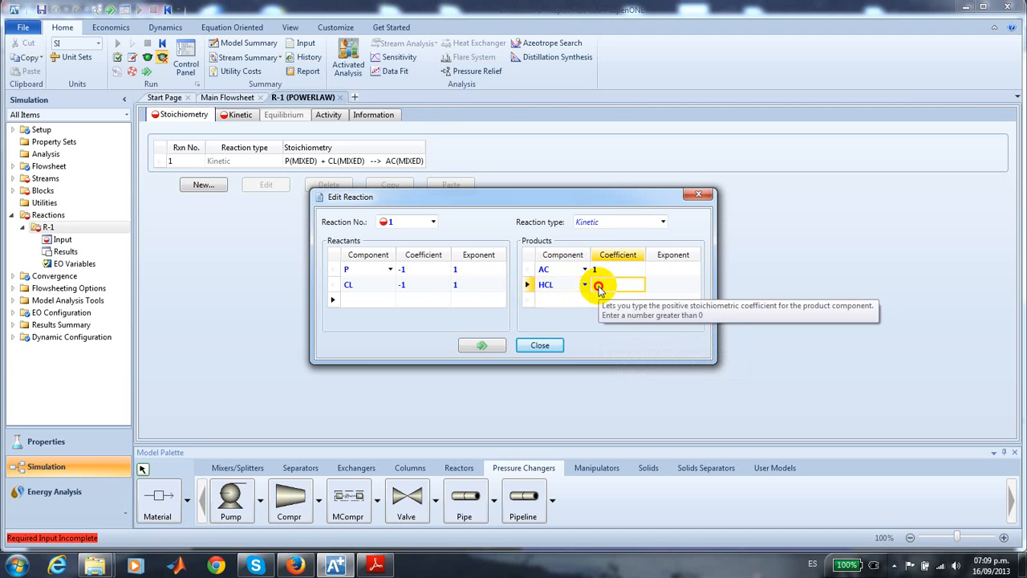
pyautogui.press('Return')
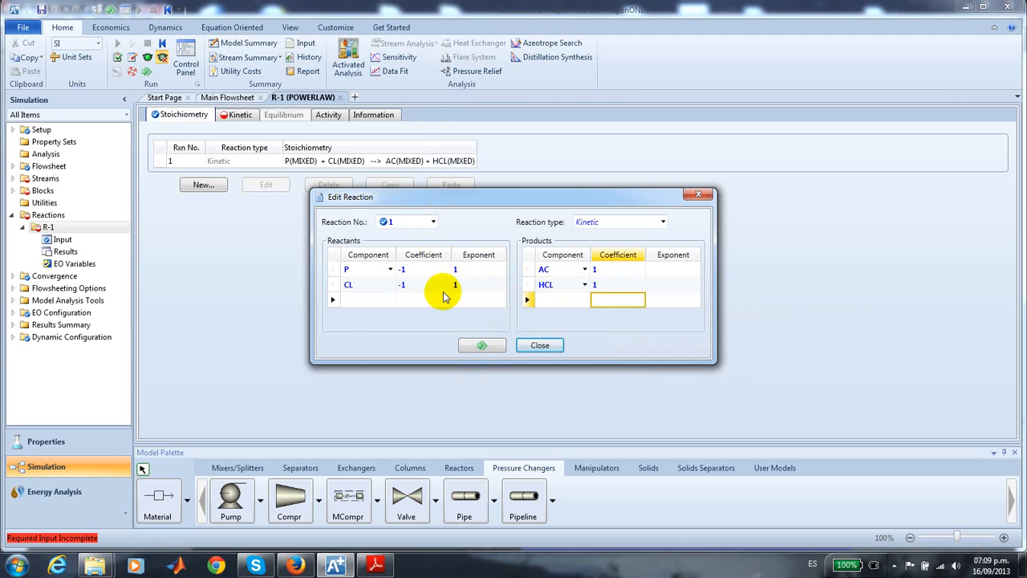
# - Create a new reaction numbered 2 and enter reactant P with coefficient -1 and exponent 1
pyautogui.click(433, 222)
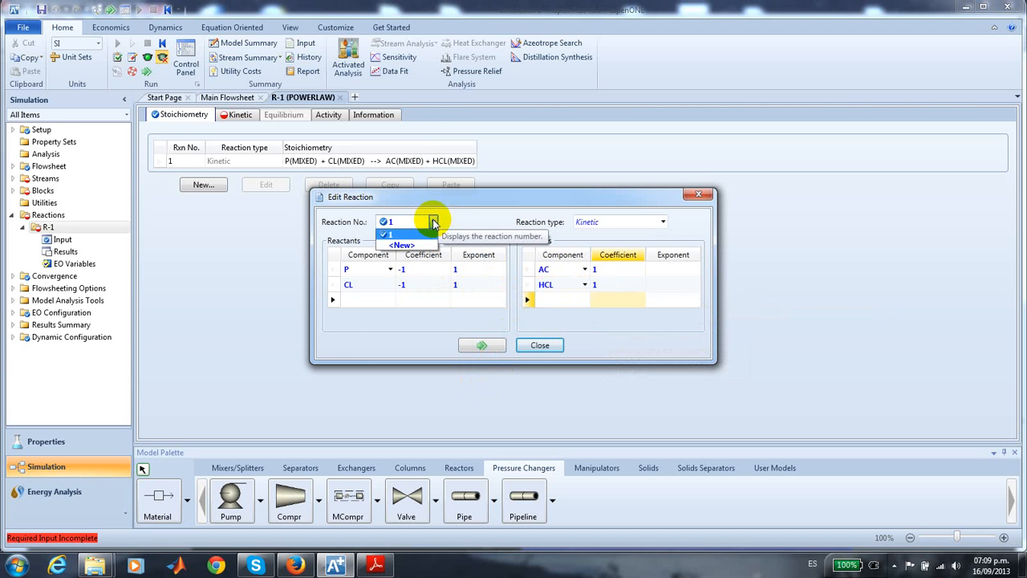
pyautogui.click(402, 244)
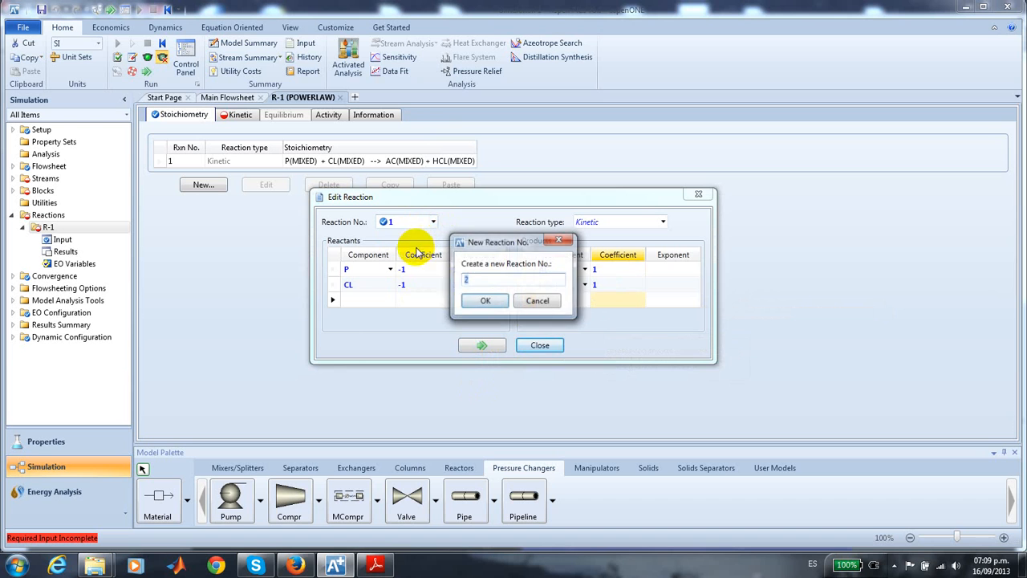
pyautogui.click(481, 301)
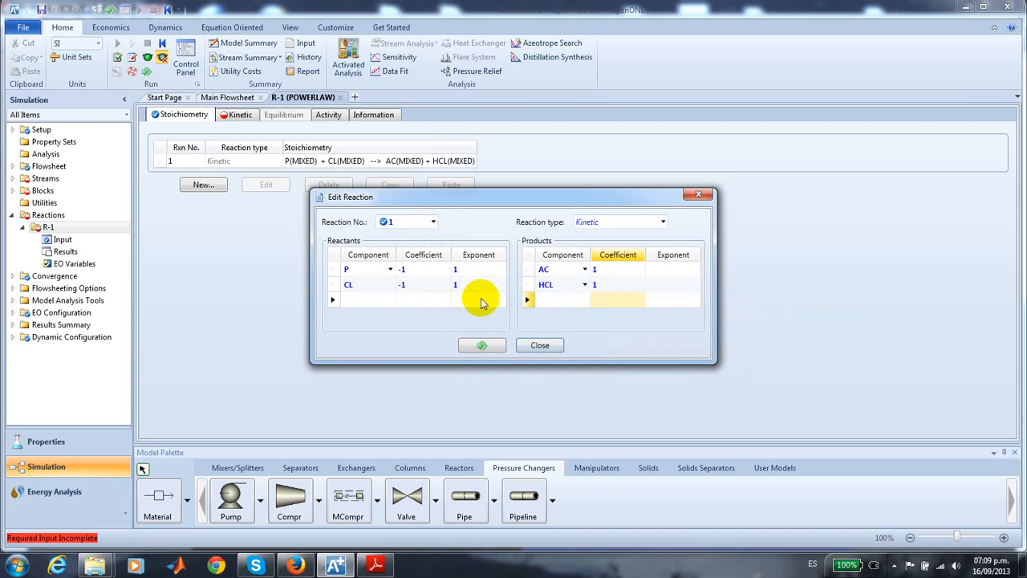
pyautogui.click(380, 270)
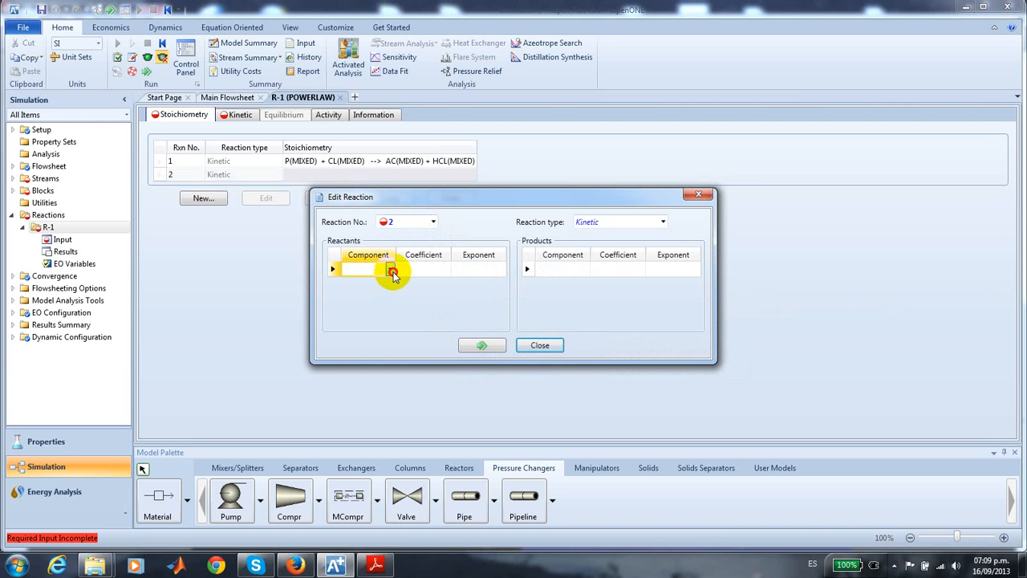
pyautogui.click(390, 269)
pyautogui.click(373, 283)
pyautogui.click(418, 270)
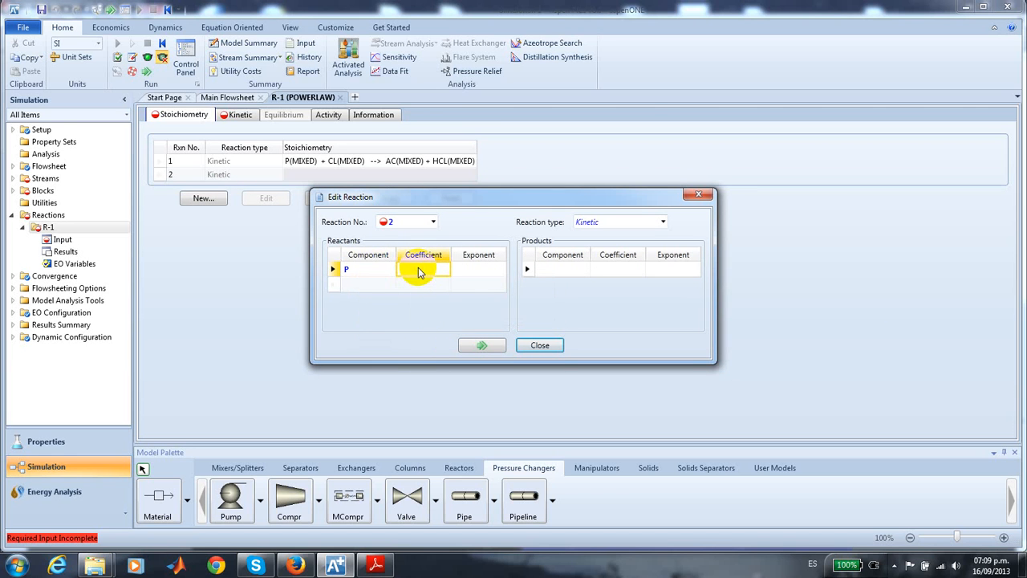
pyautogui.click(470, 269)
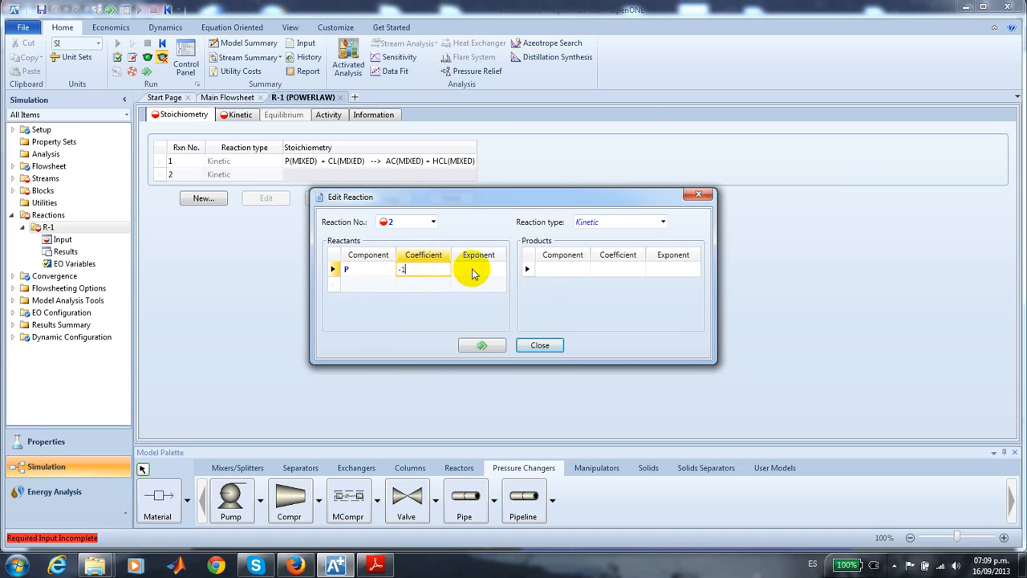
pyautogui.write('1')
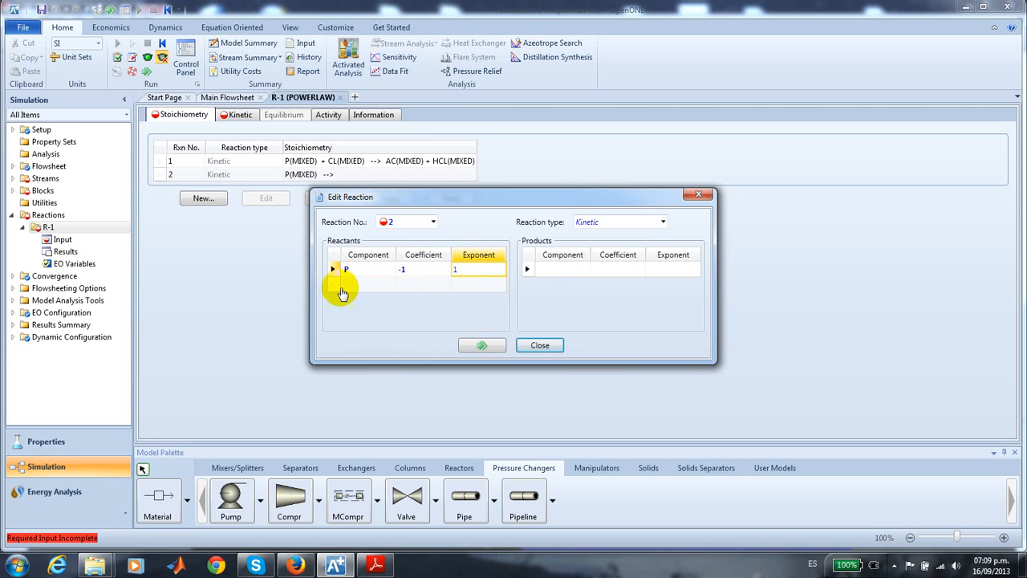
# - Add CL as the second reactant of reaction 2 with coefficient -1 and exponent 1
pyautogui.click(369, 291)
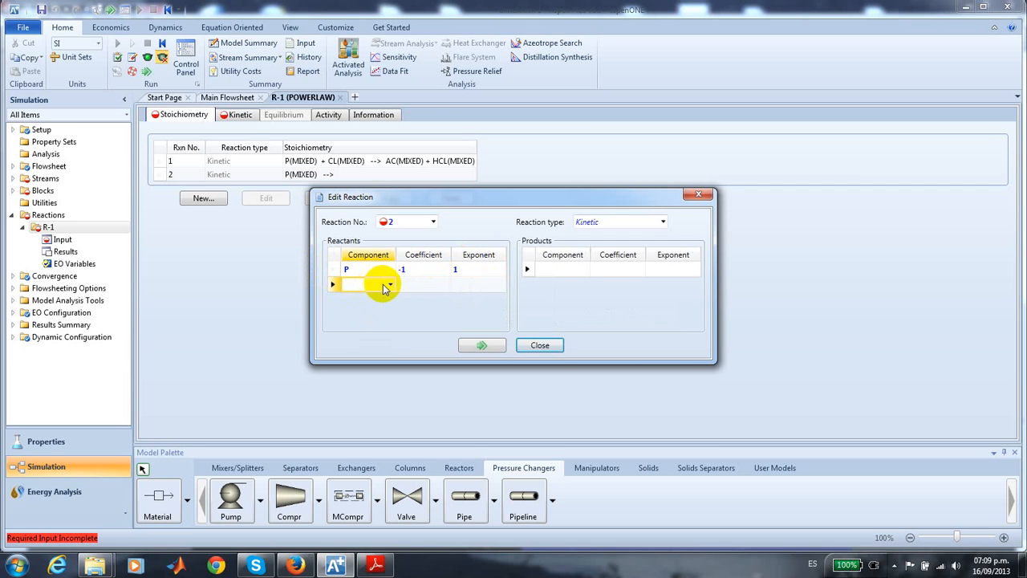
pyautogui.click(389, 284)
pyautogui.click(365, 313)
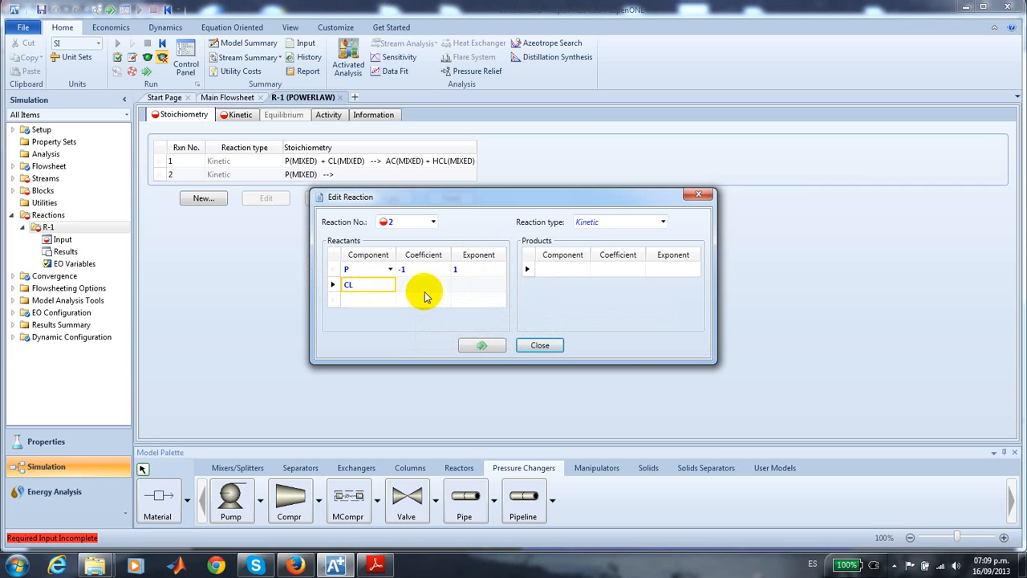
pyautogui.click(424, 285)
pyautogui.write('-1')
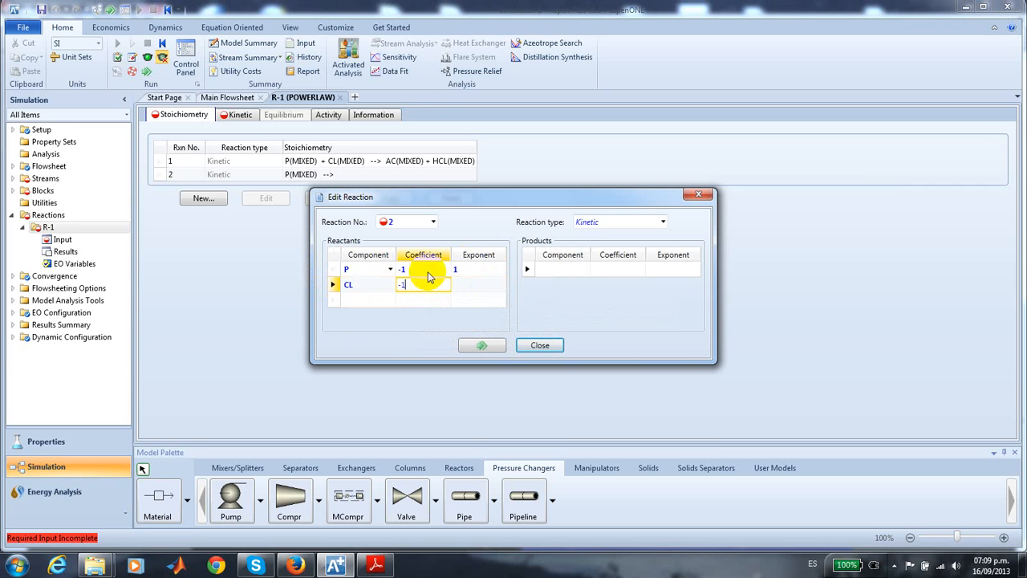
pyautogui.click(474, 284)
pyautogui.write('1')
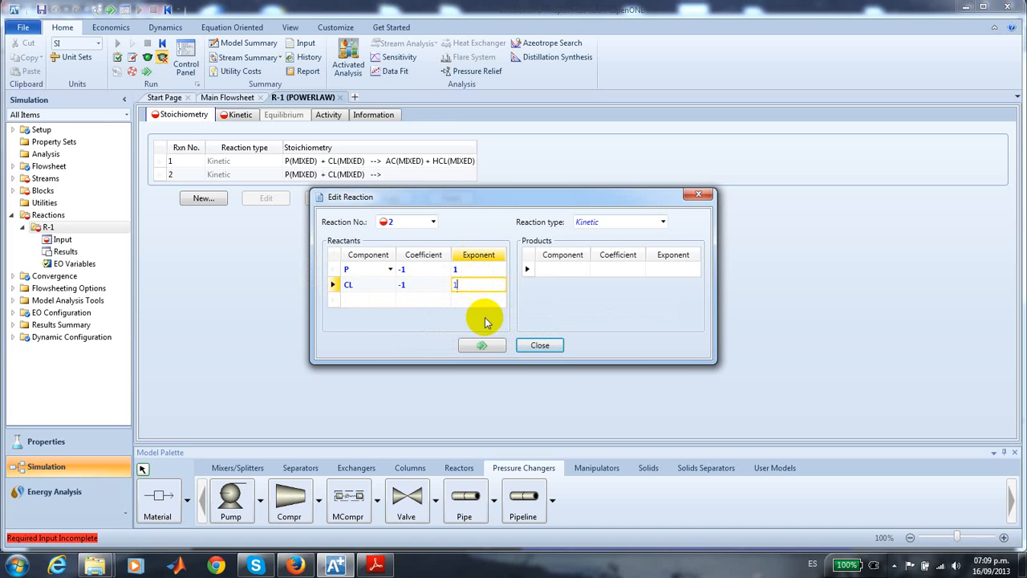
# - Enter DCP as the product of reaction 2 with coefficient 1 and finish editing the reactions
pyautogui.click(584, 269)
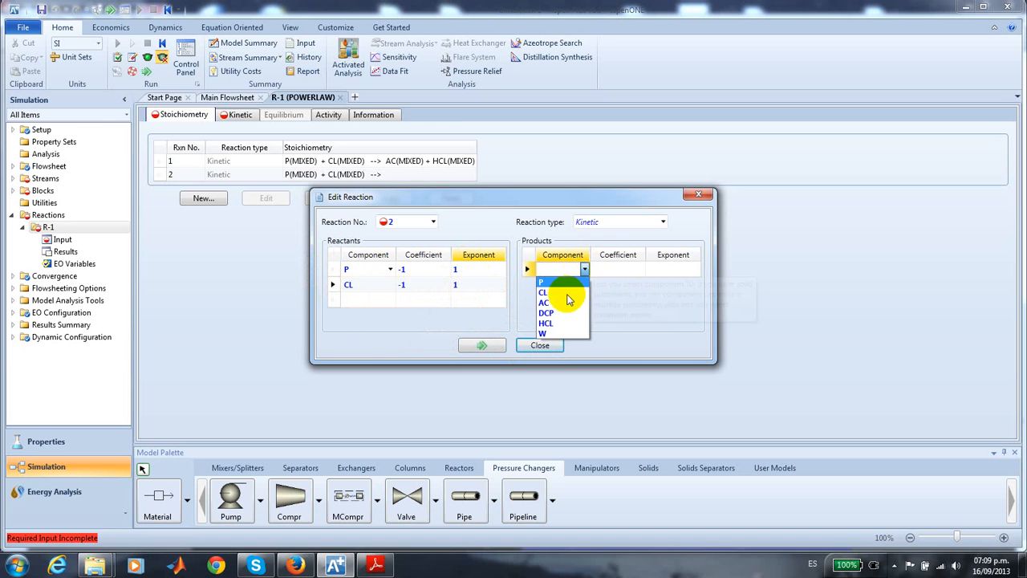
pyautogui.click(554, 313)
pyautogui.click(609, 271)
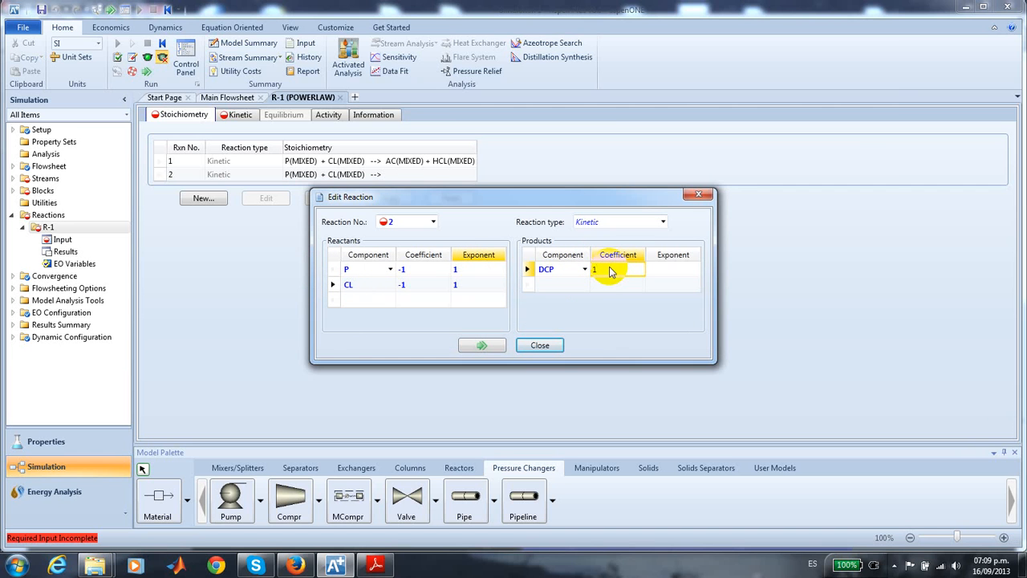
pyautogui.press('Return')
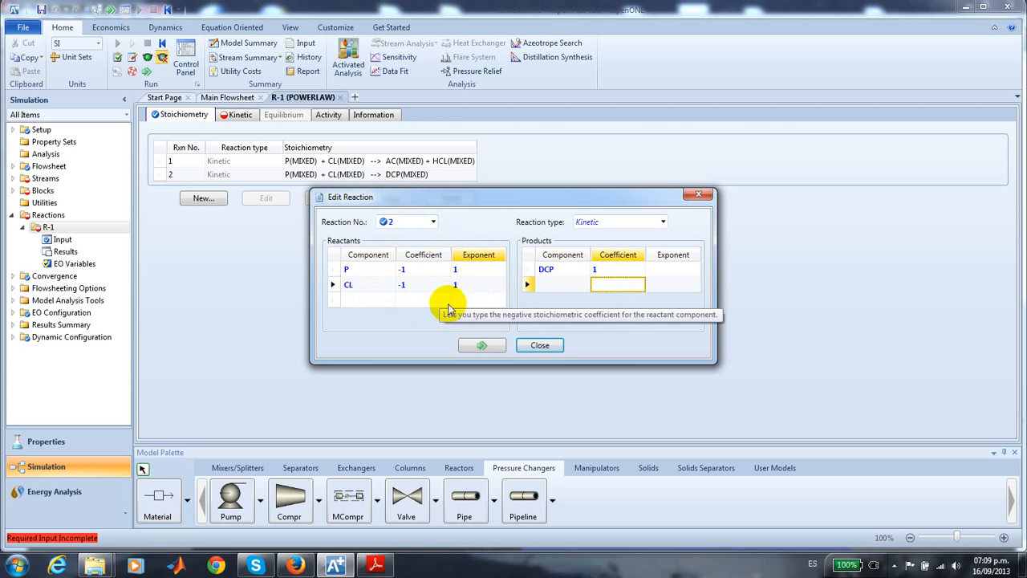
pyautogui.click(540, 345)
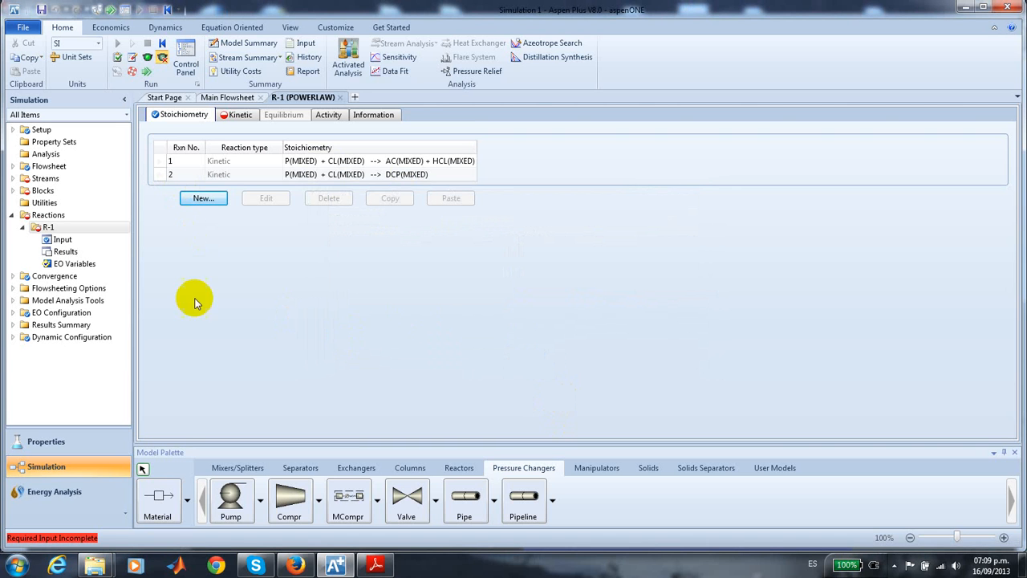
# - In the kinetics of reaction 1, set the reacting phase to Vapor and keep the rate basis at Reac (vol)
pyautogui.click(241, 117)
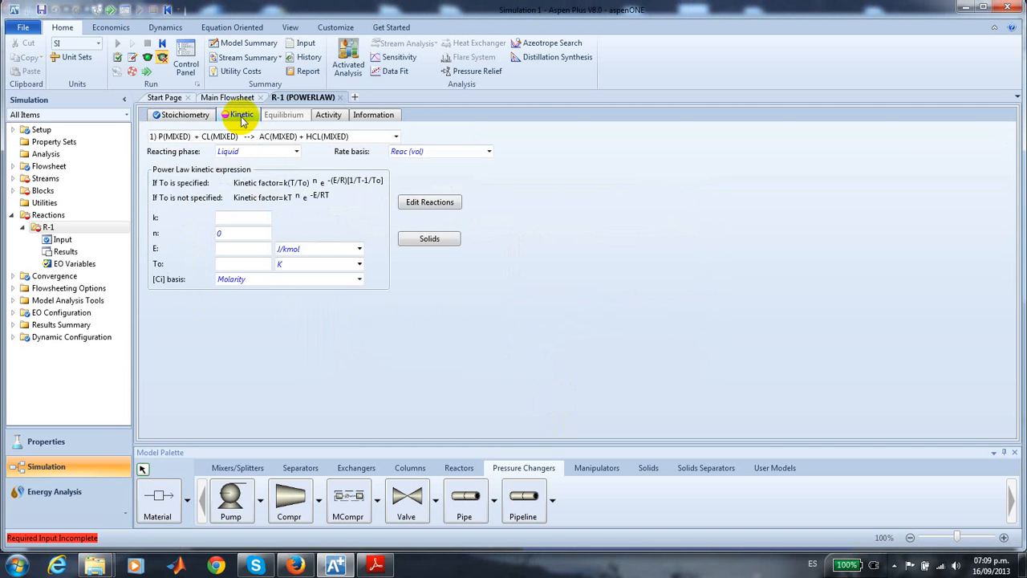
pyautogui.click(296, 152)
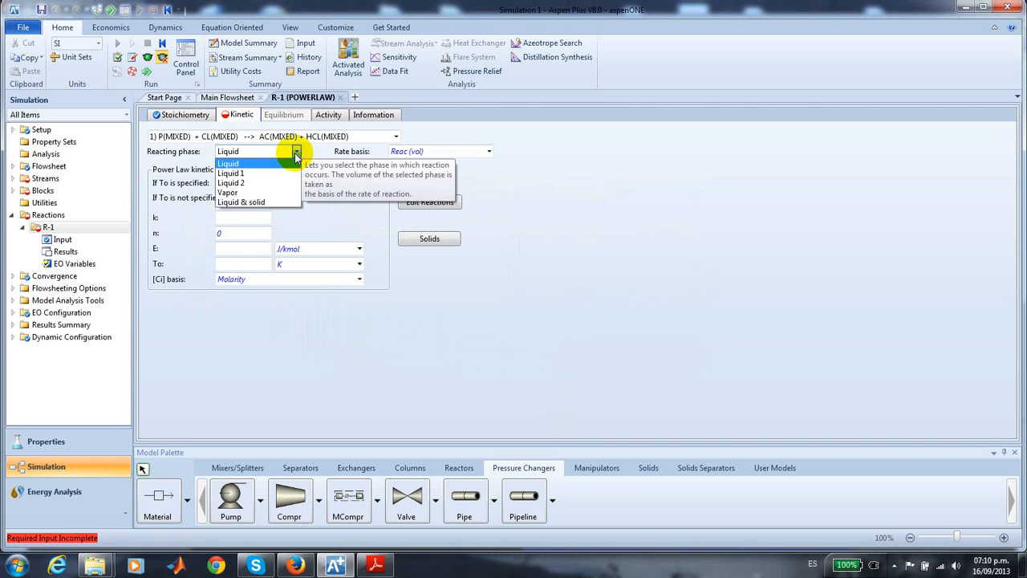
pyautogui.click(254, 193)
pyautogui.click(488, 151)
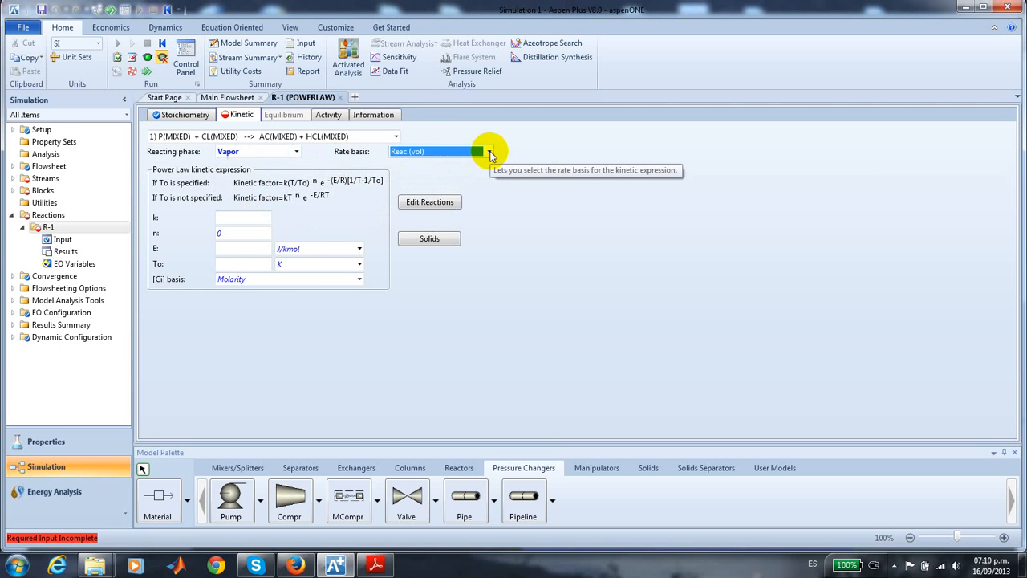
pyautogui.click(487, 152)
pyautogui.click(470, 164)
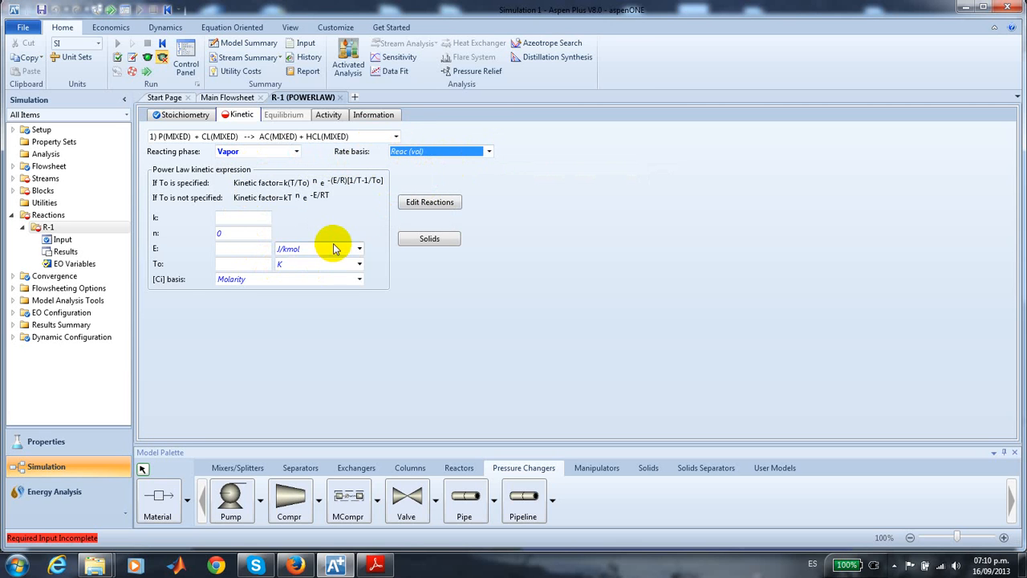
# - For reaction 1, enter k as 8.992e-08 and E as 15111 cal/mol, with partial pressure as the concentration basis
pyautogui.click(240, 218)
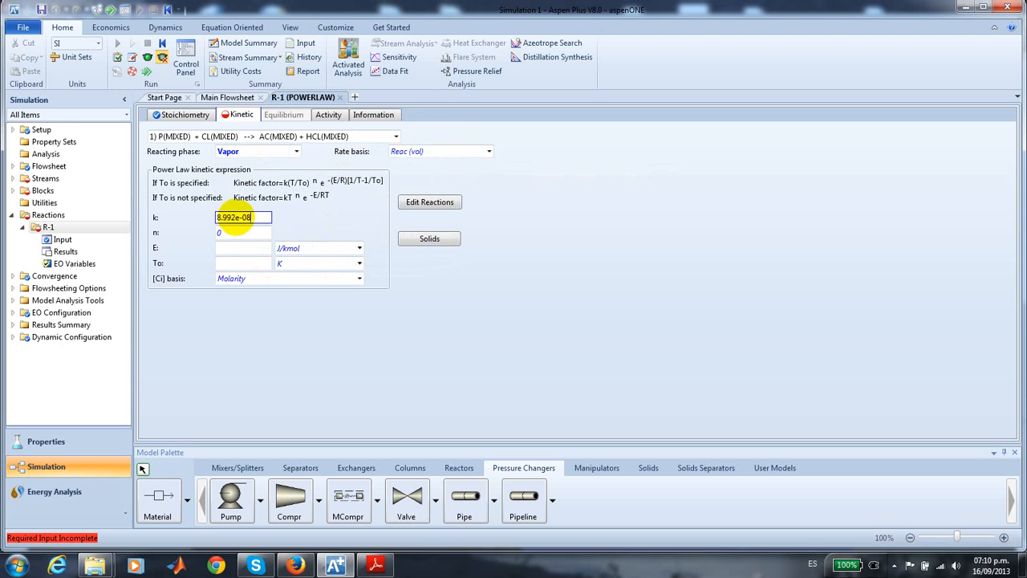
pyautogui.click(243, 249)
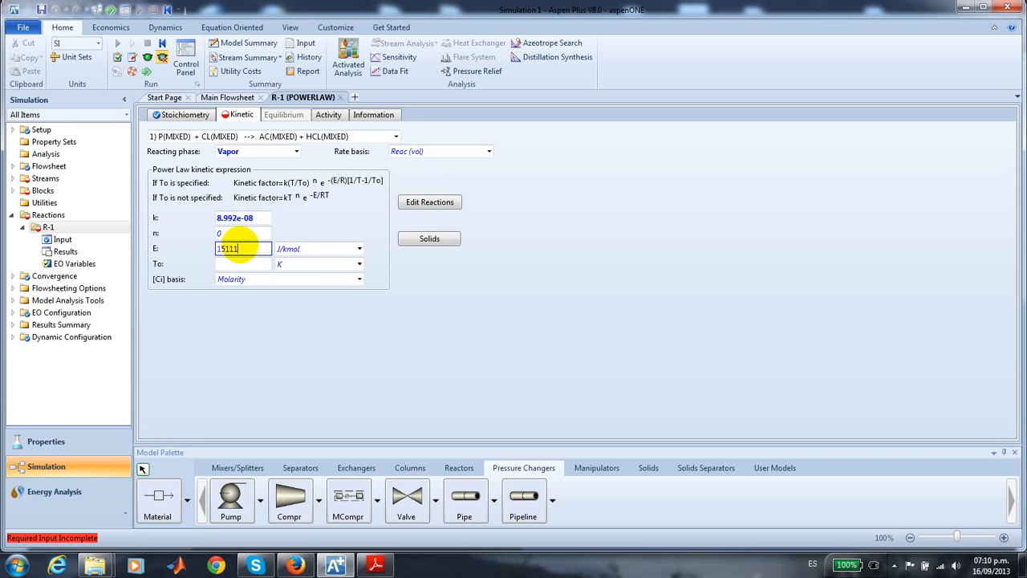
pyautogui.click(359, 251)
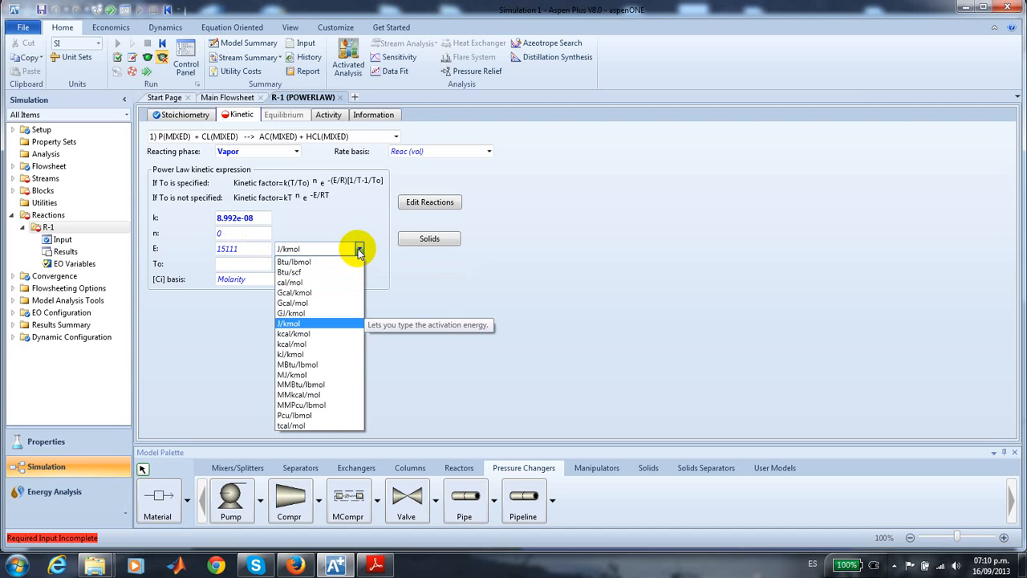
pyautogui.click(328, 282)
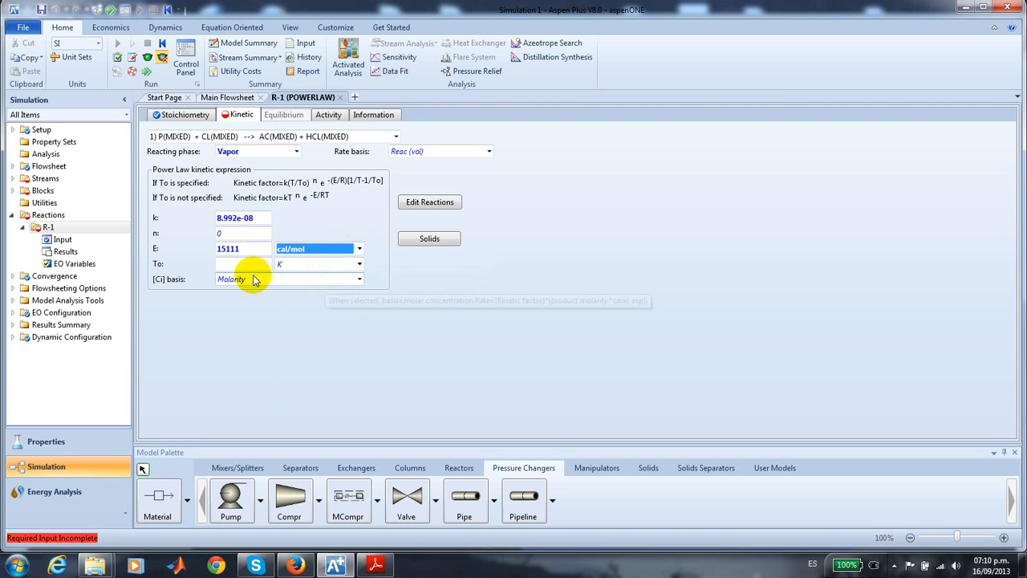
pyautogui.click(359, 280)
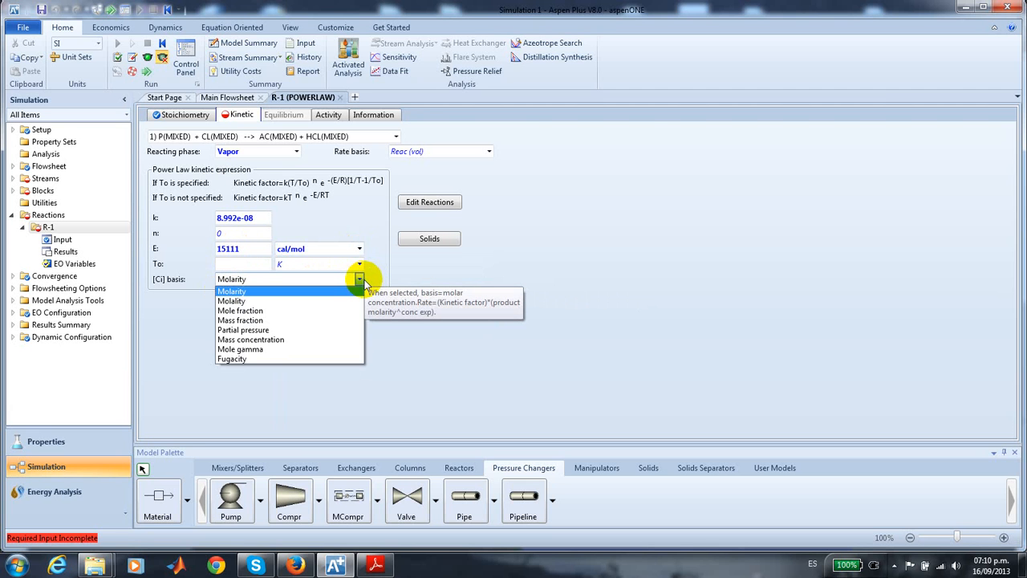
pyautogui.click(306, 330)
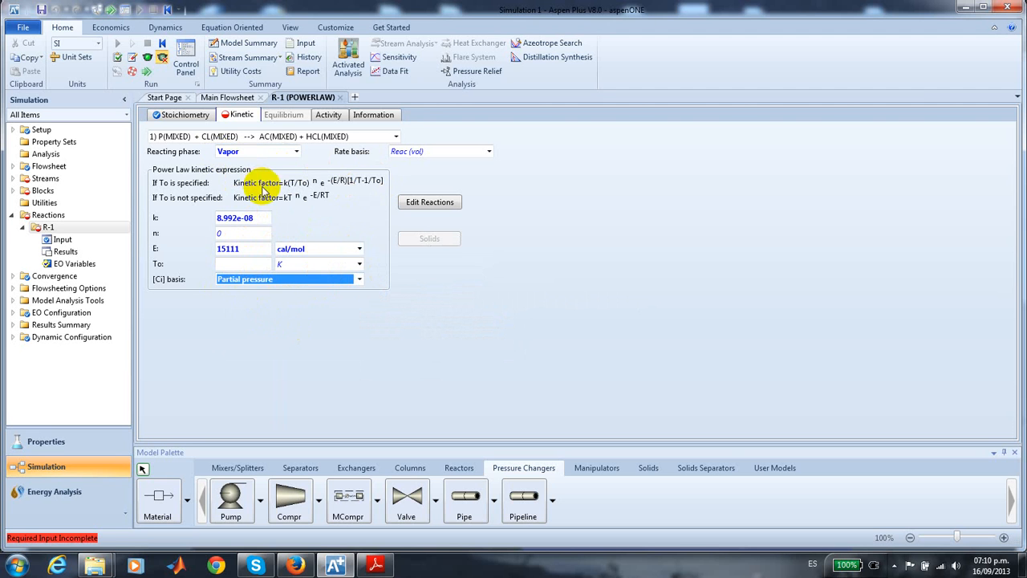
# - Switch to the kinetics of reaction 2, set its reacting phase to Vapor and enter k as 5.107e-12
pyautogui.click(395, 138)
pyautogui.click(360, 158)
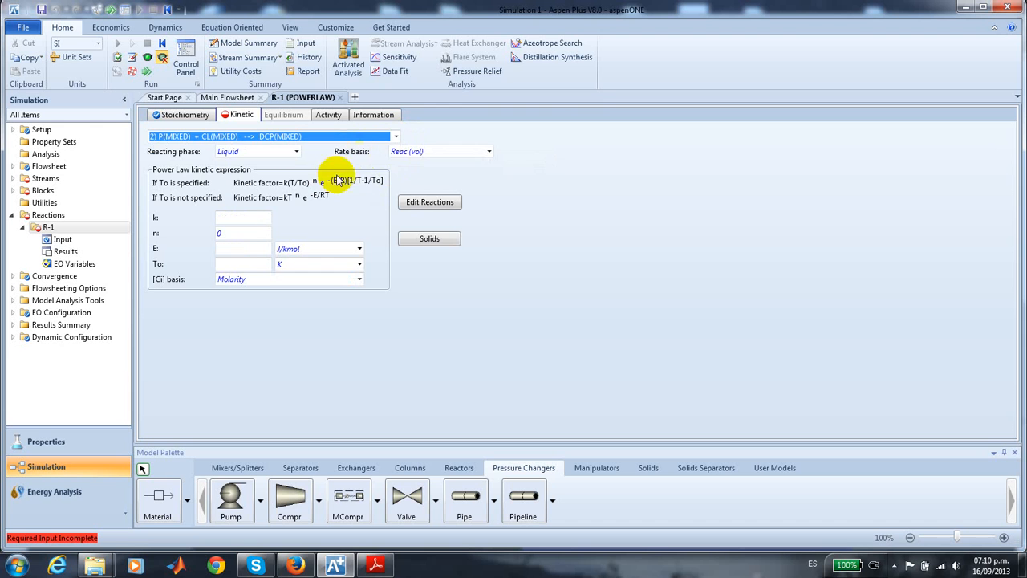
pyautogui.click(296, 152)
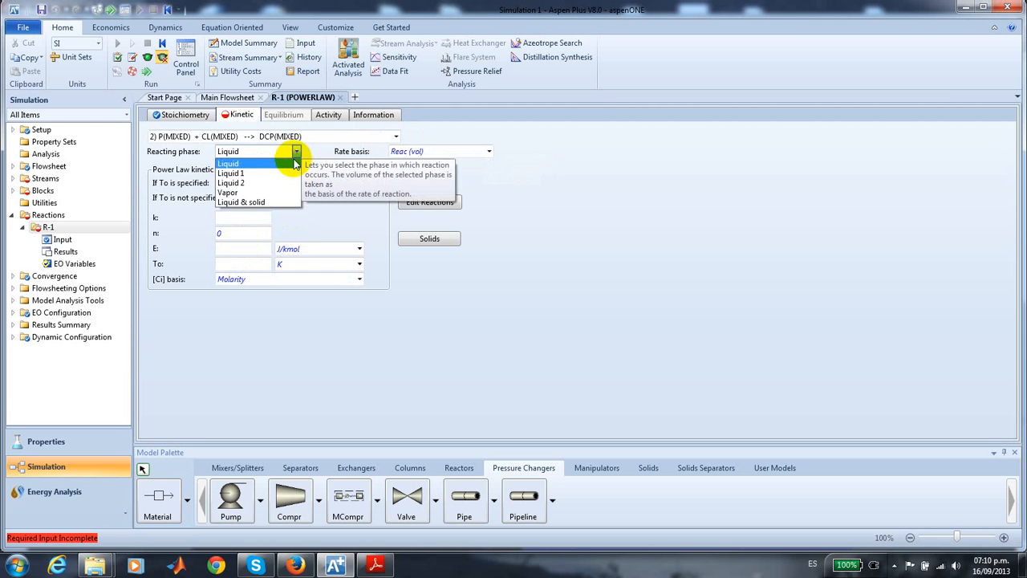
pyautogui.click(271, 192)
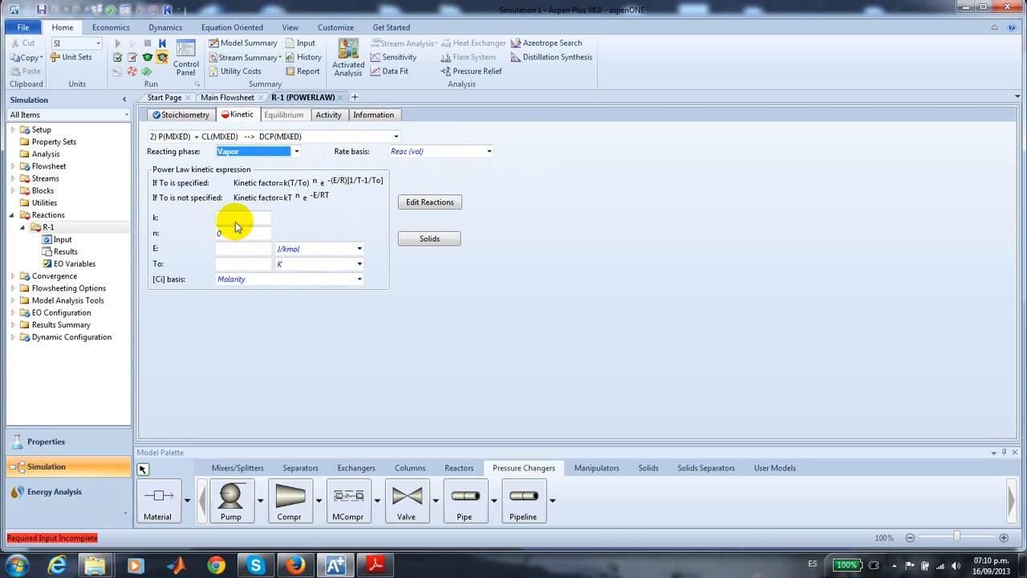
pyautogui.click(236, 218)
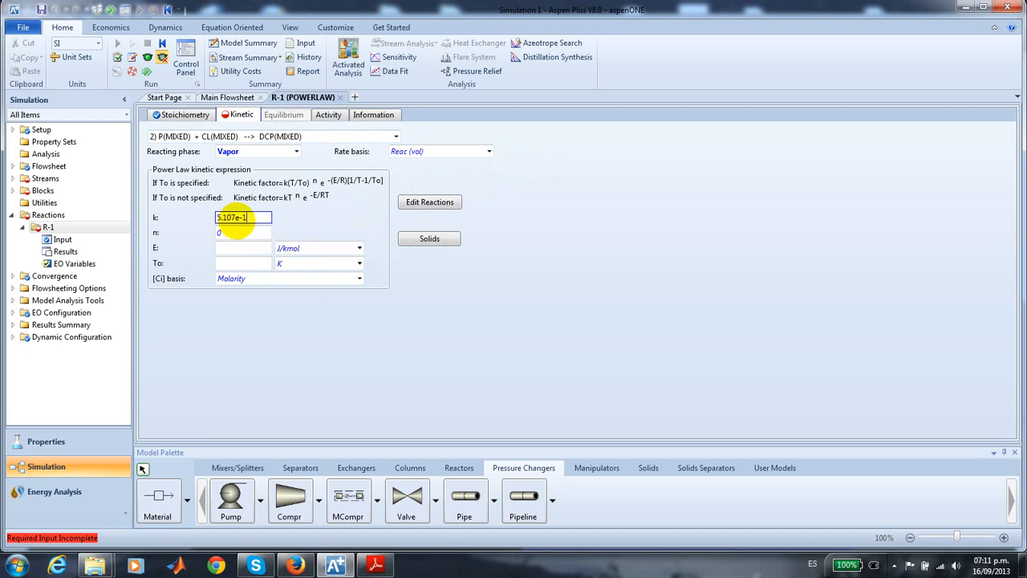
pyautogui.write('5.107e-12')
pyautogui.press('Return')
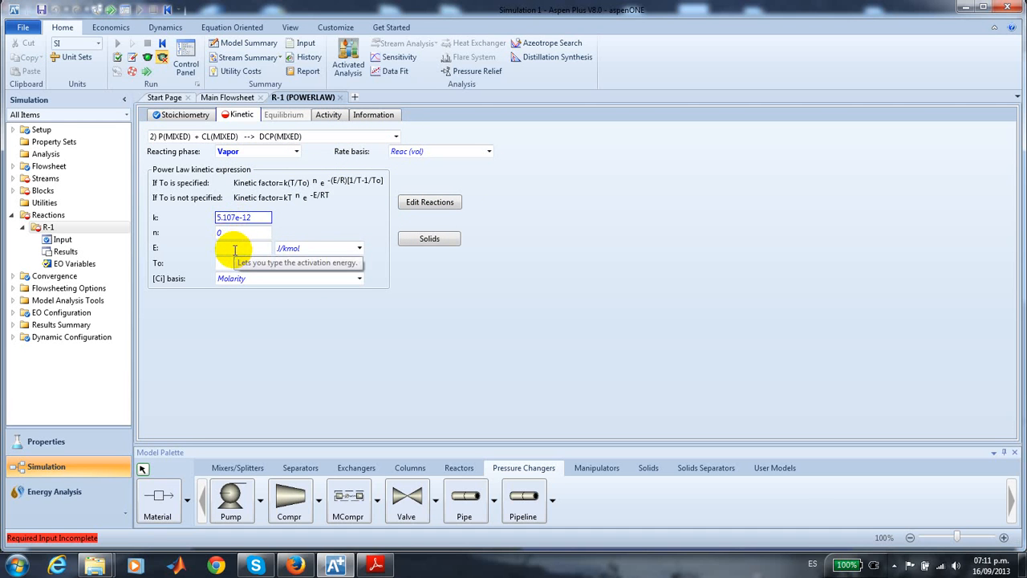
# - Set the activation energy of reaction 2 to 3811 cal/mol and its concentration basis to partial pressure
pyautogui.click(234, 249)
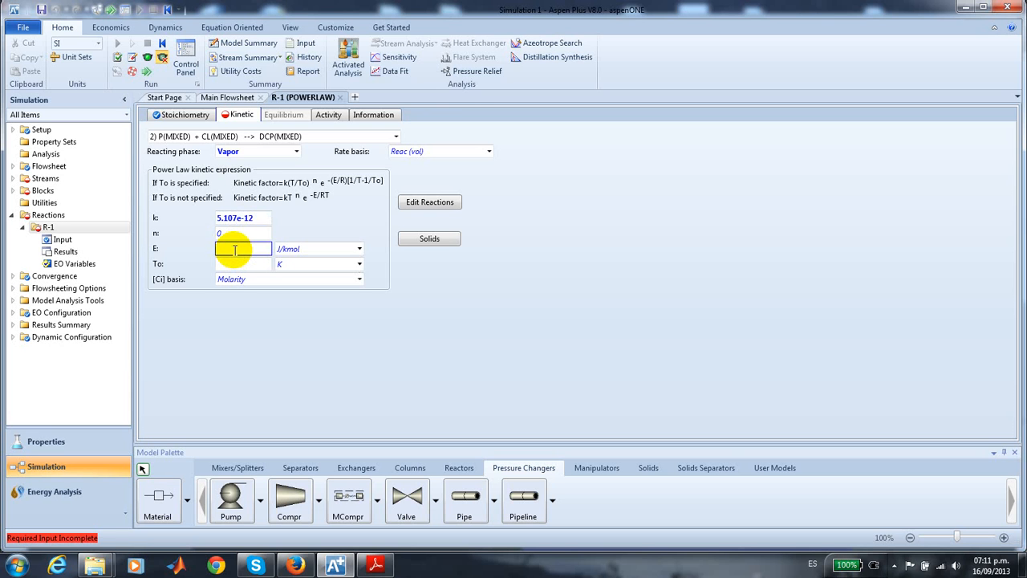
pyautogui.click(358, 249)
pyautogui.click(330, 281)
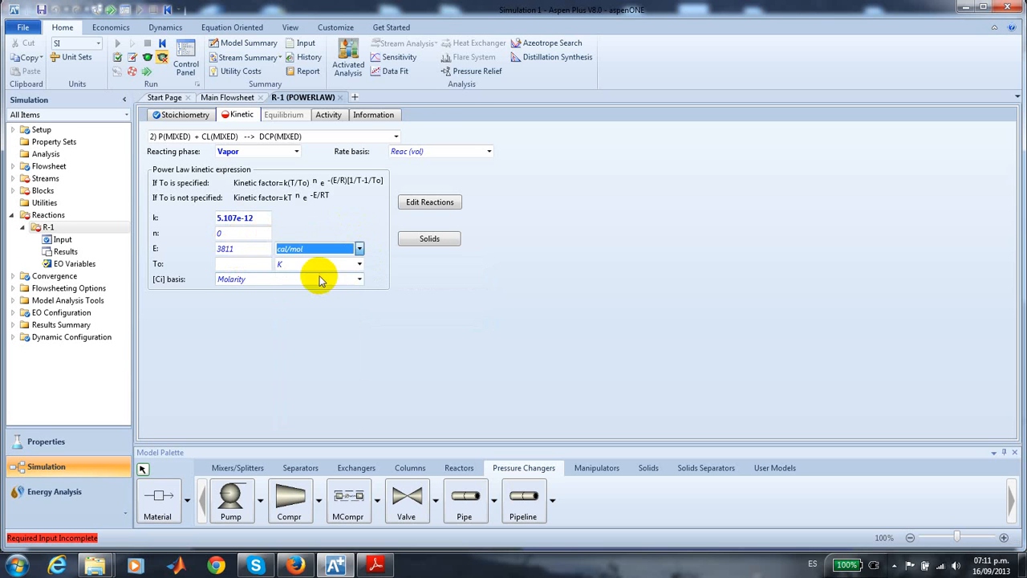
pyautogui.click(359, 279)
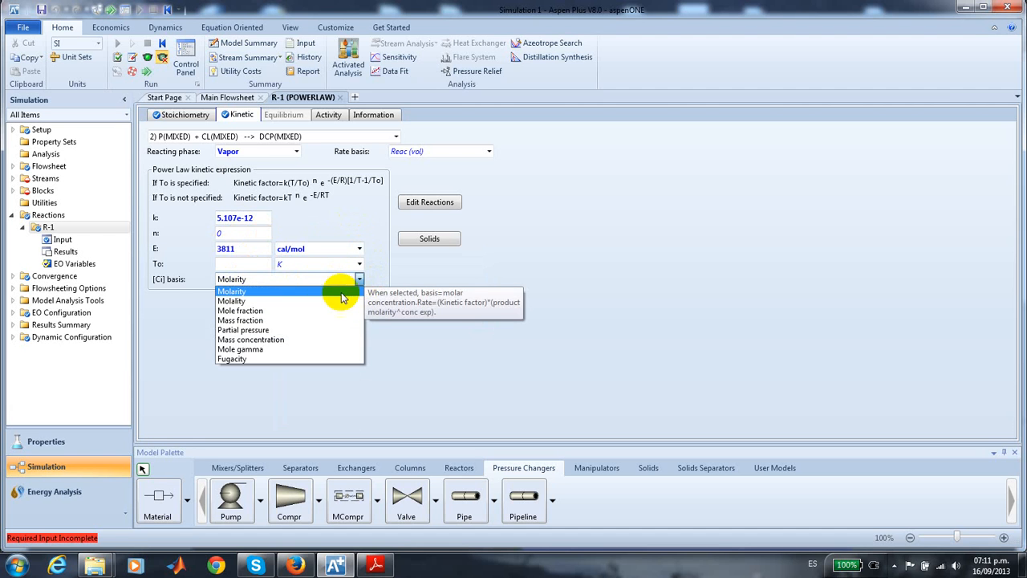
pyautogui.click(320, 330)
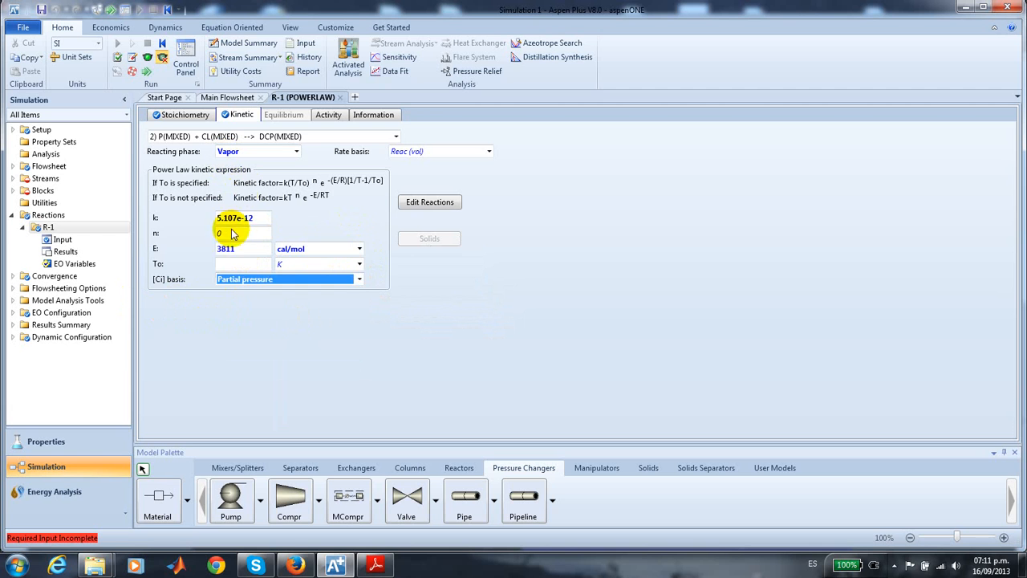
pyautogui.click(377, 349)
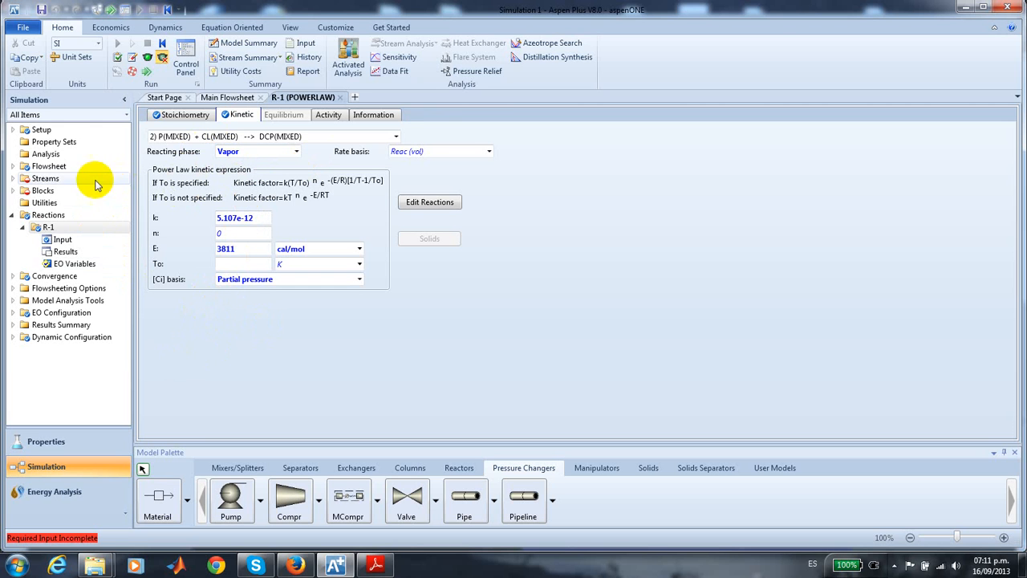
# - Open the specifications of feed stream F1 and set its temperature to 400 K
pyautogui.click(69, 179)
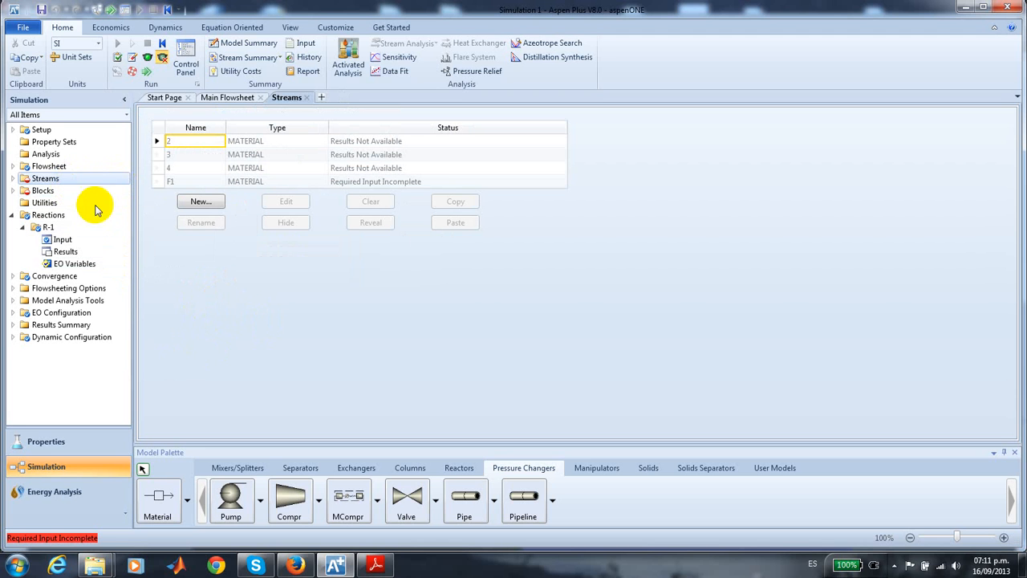
pyautogui.click(228, 98)
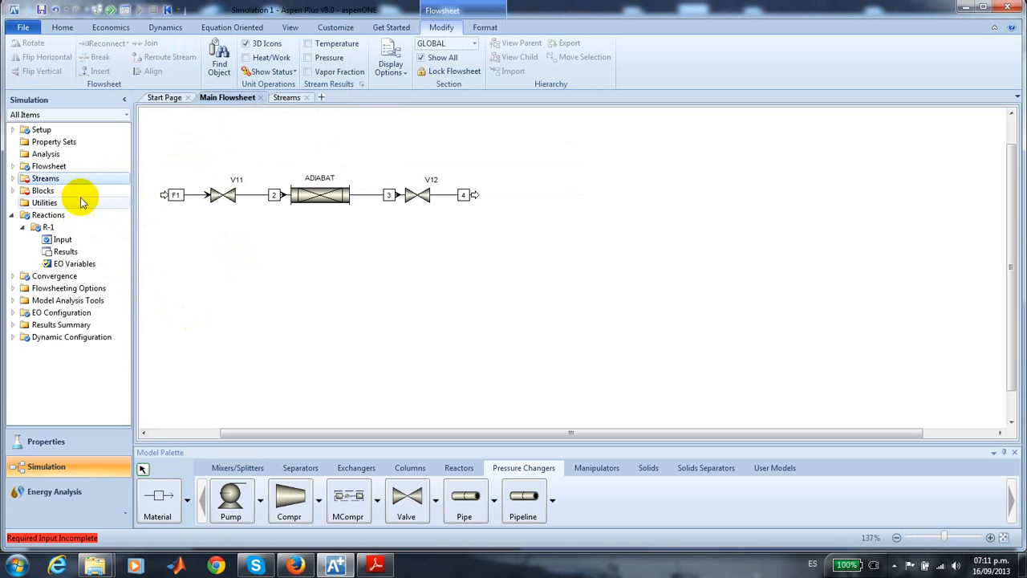
pyautogui.doubleClick(46, 178)
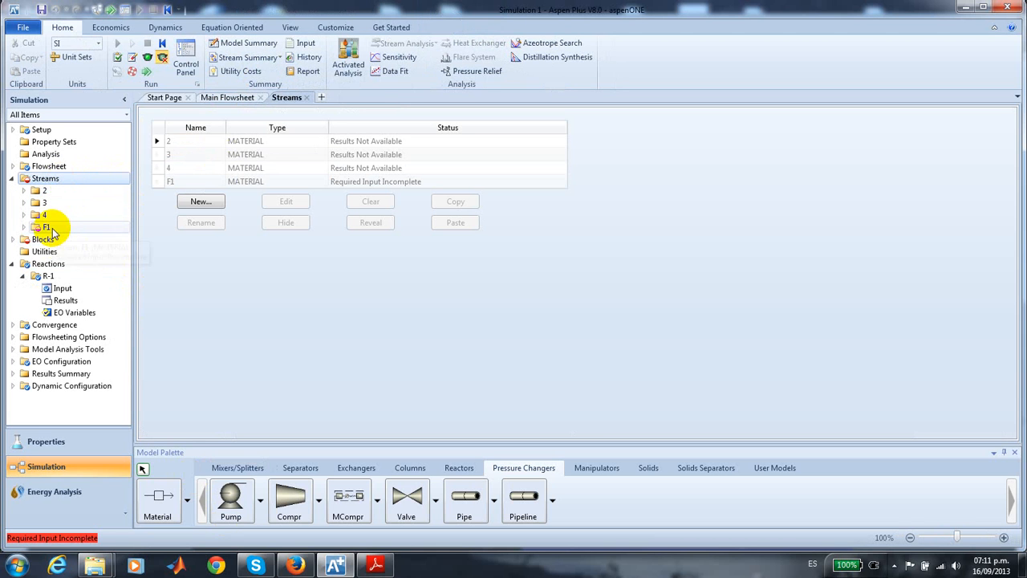
pyautogui.doubleClick(56, 230)
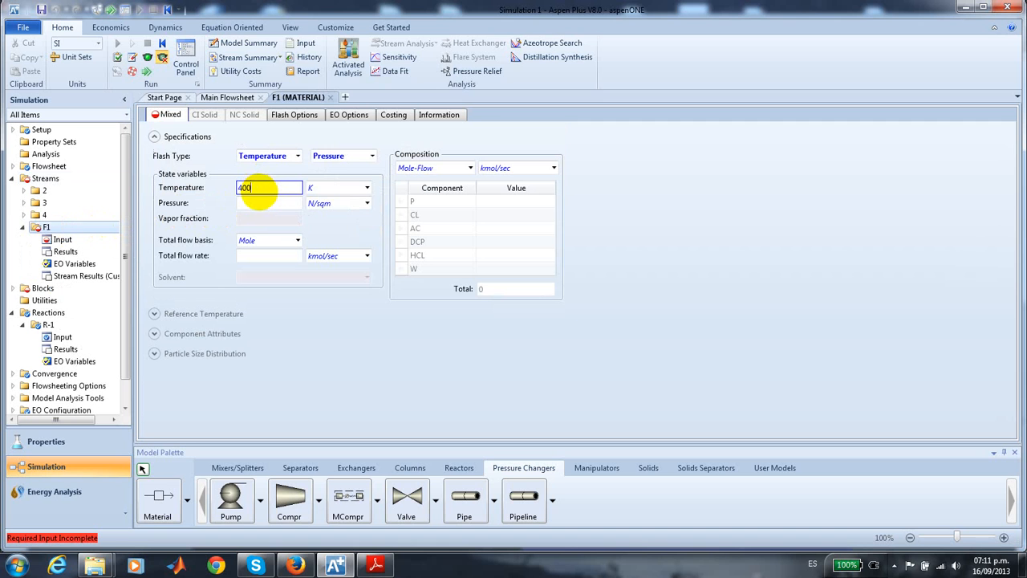
pyautogui.click(262, 190)
pyautogui.write('400')
# - Set the pressure of stream F1 to 5 atm and its total mole flow rate to 0.025 kmol/sec
pyautogui.click(265, 203)
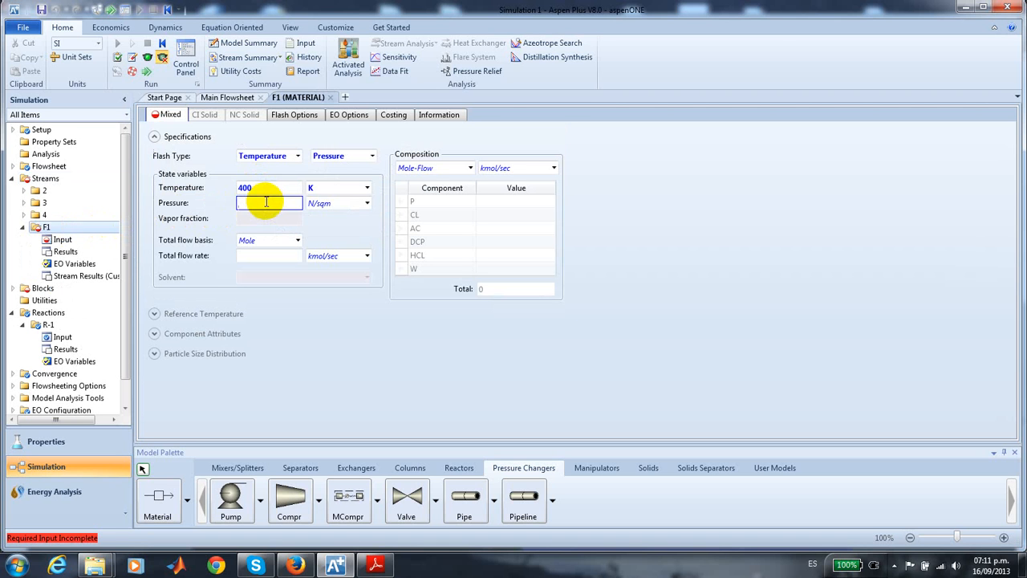
pyautogui.write('5')
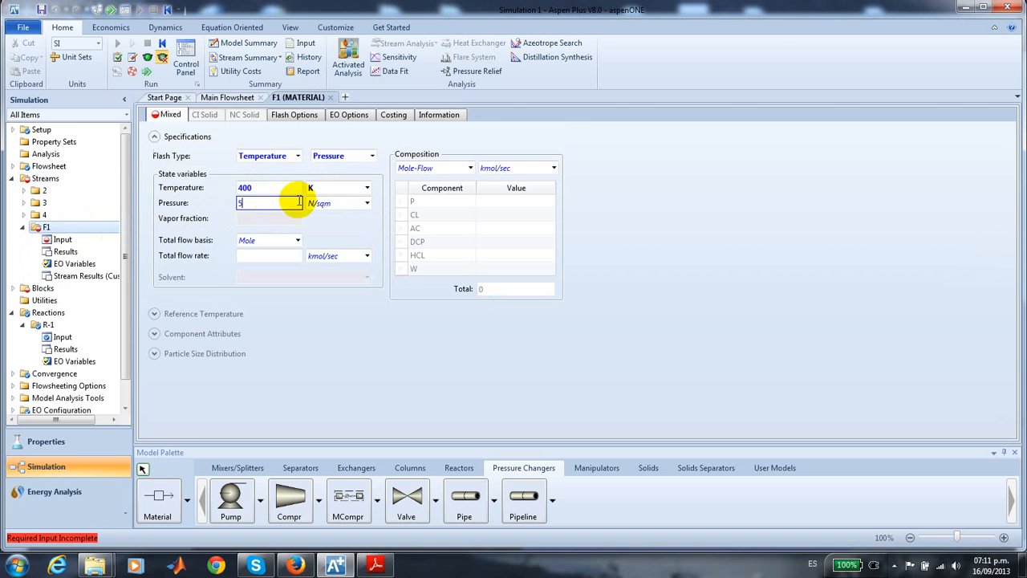
pyautogui.click(367, 205)
pyautogui.scroll(6, 375, 314)
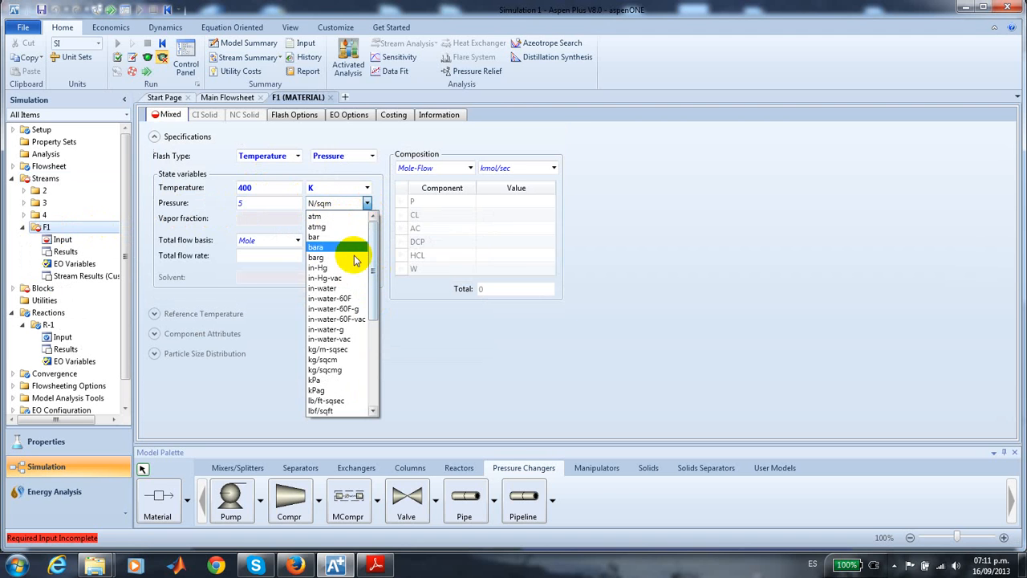
pyautogui.click(321, 215)
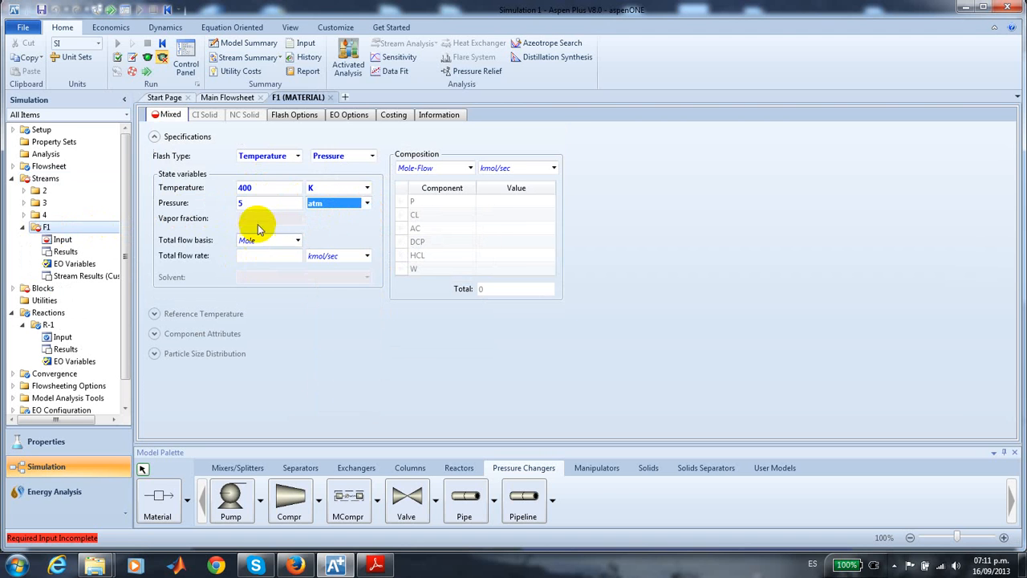
pyautogui.click(289, 257)
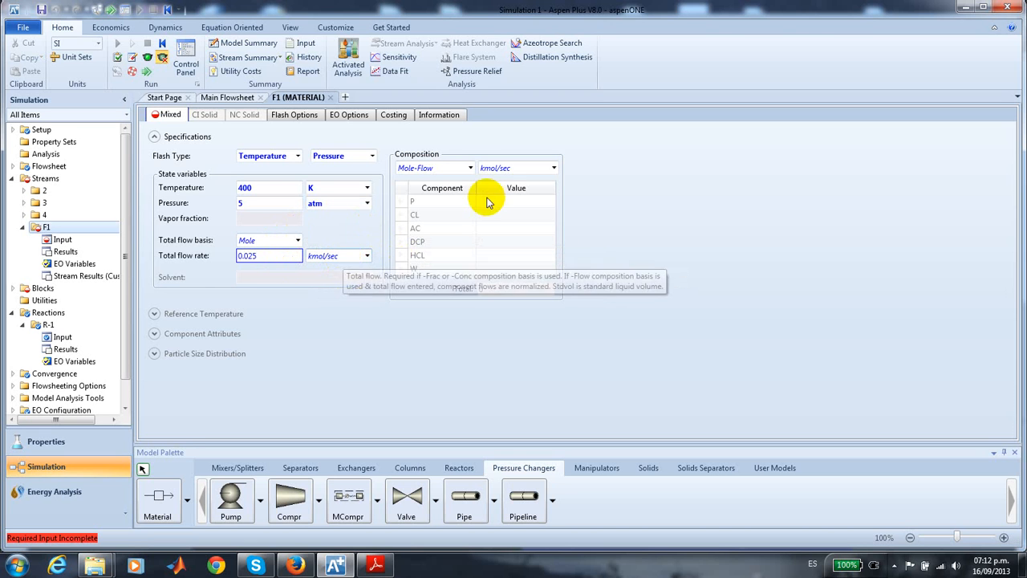
# - Define the composition of stream F1 by mole fraction, with 0.9 for P and 0.1 for CL
pyautogui.click(470, 167)
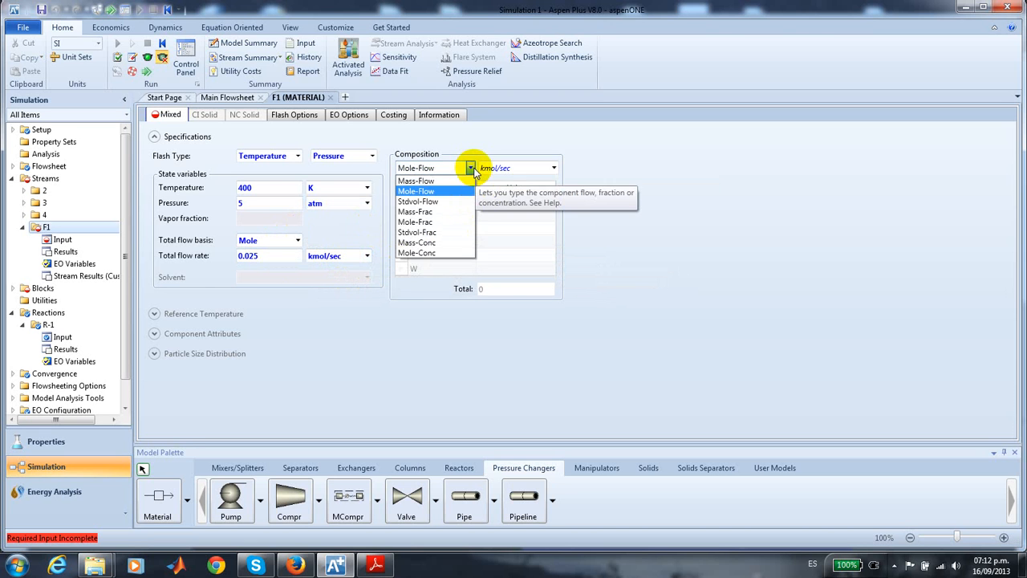
pyautogui.click(440, 221)
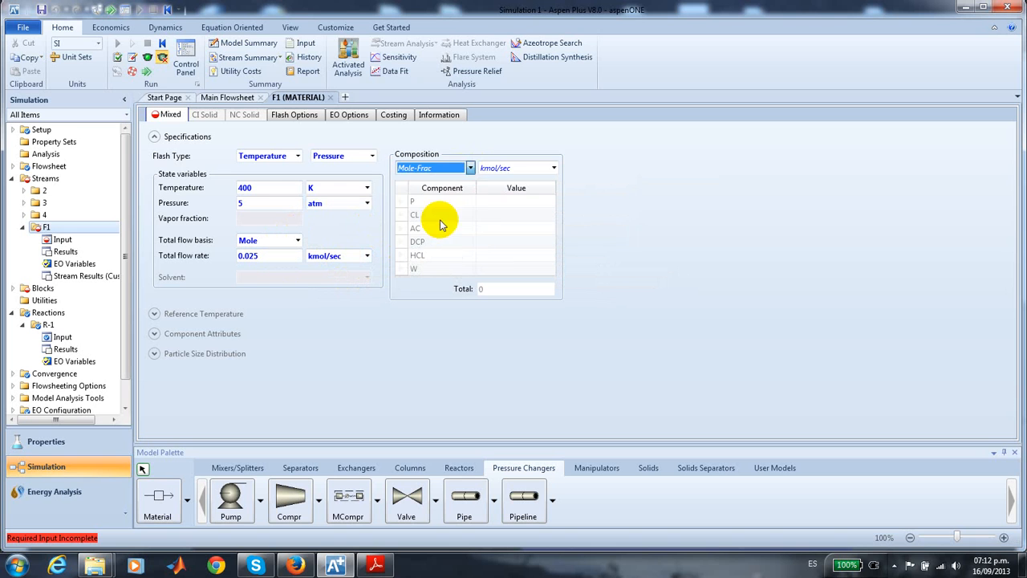
pyautogui.click(492, 203)
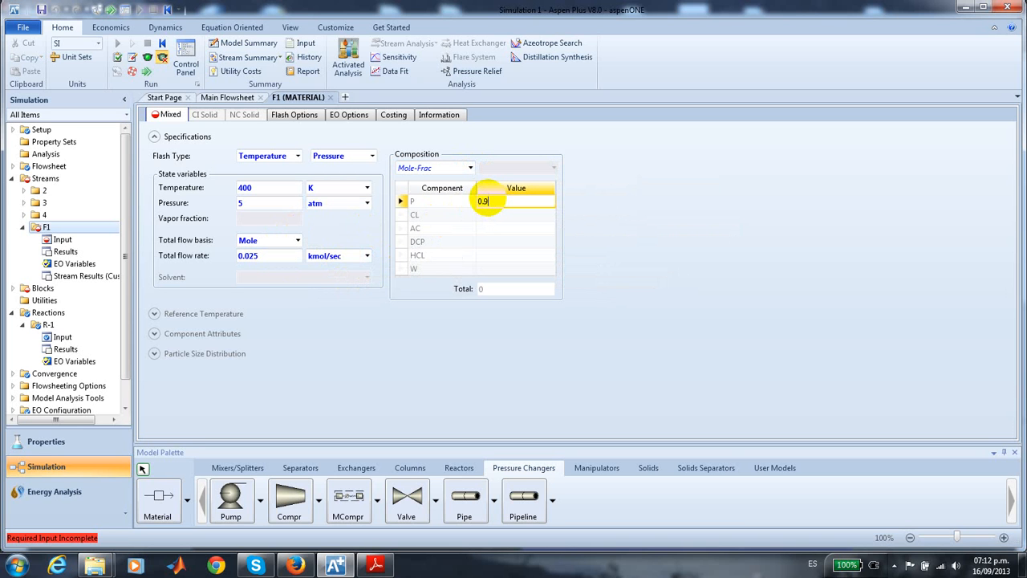
pyautogui.write('0.9')
pyautogui.click(484, 220)
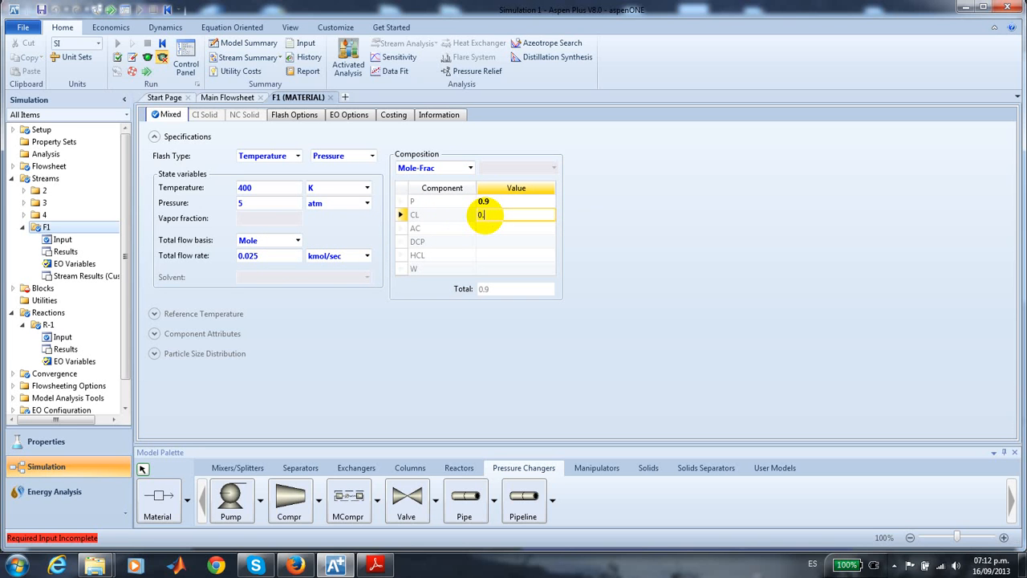
pyautogui.write('0.1')
pyautogui.press('Return')
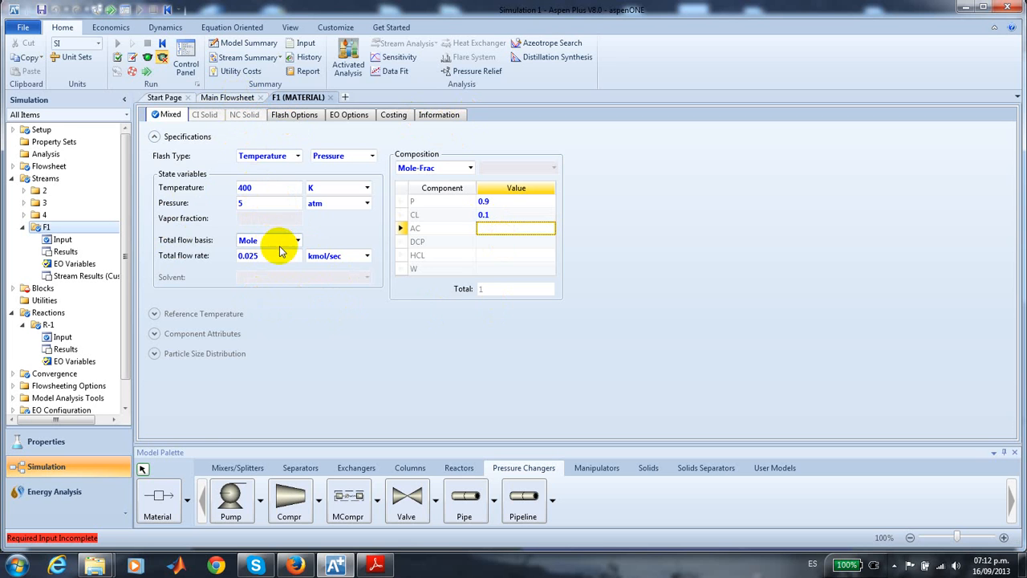
# - Open valve V11 from the flowsheet and specify an outlet pressure of 3 atm with Vapor-Only as valid phases
pyautogui.click(224, 98)
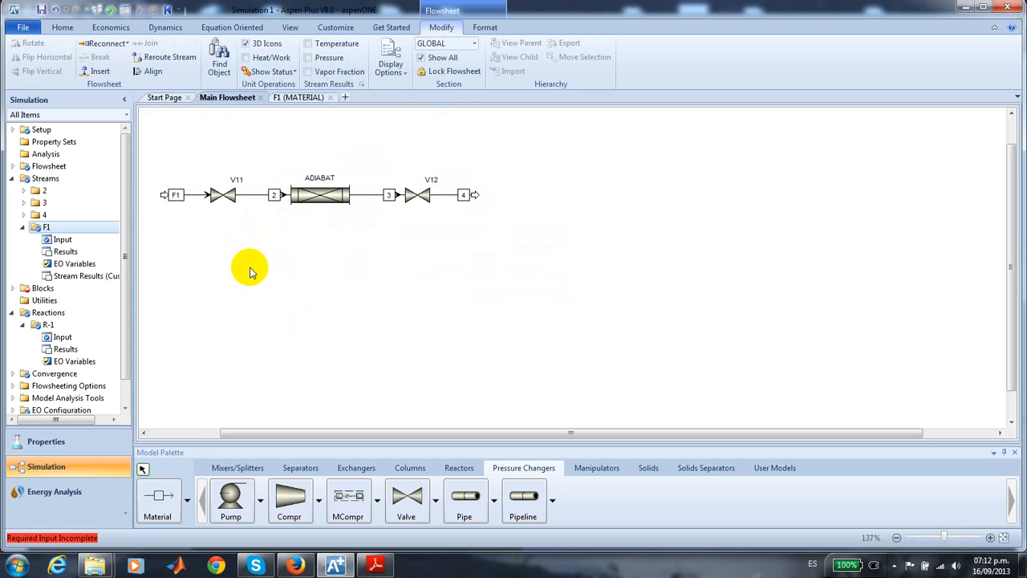
pyautogui.click(230, 196)
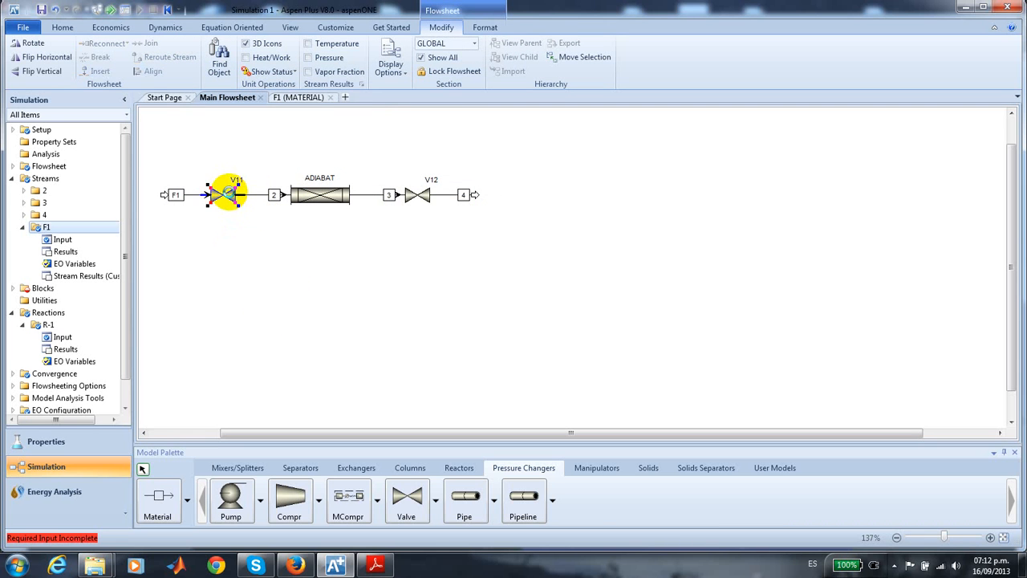
pyautogui.doubleClick(231, 195)
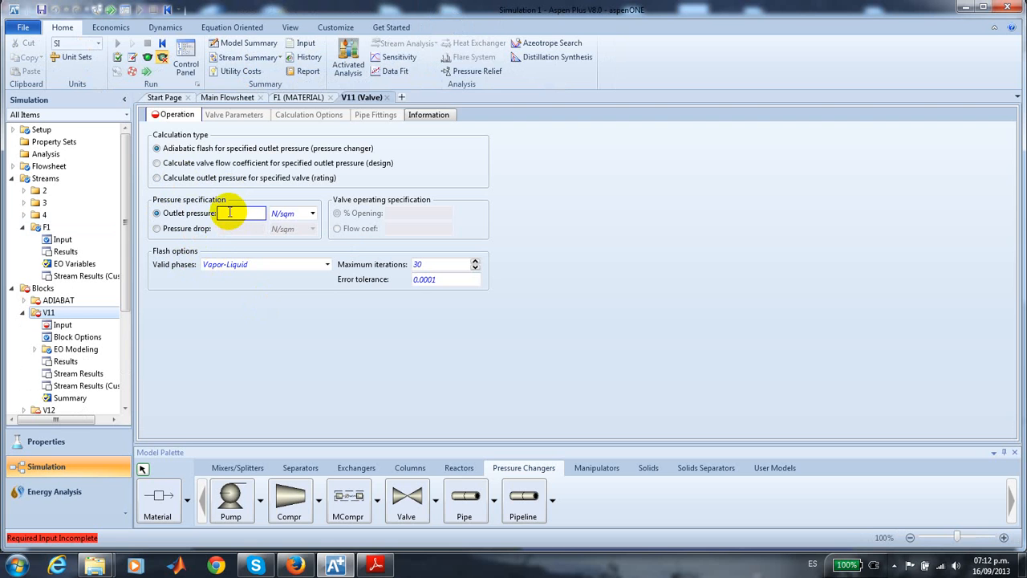
pyautogui.click(312, 215)
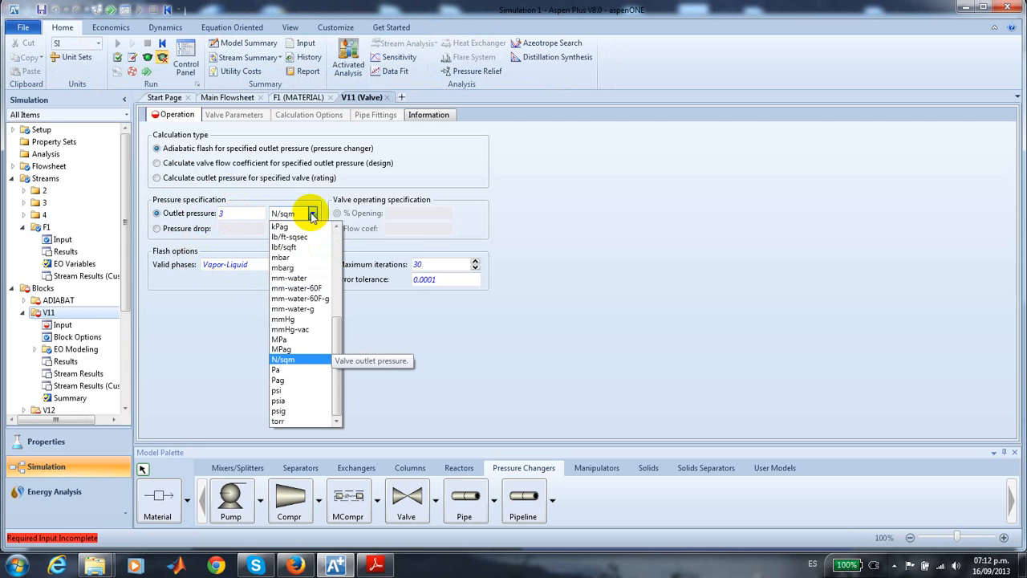
pyautogui.scroll(-3, 340, 321)
pyautogui.moveTo(339, 321); pyautogui.dragTo(385, 213)
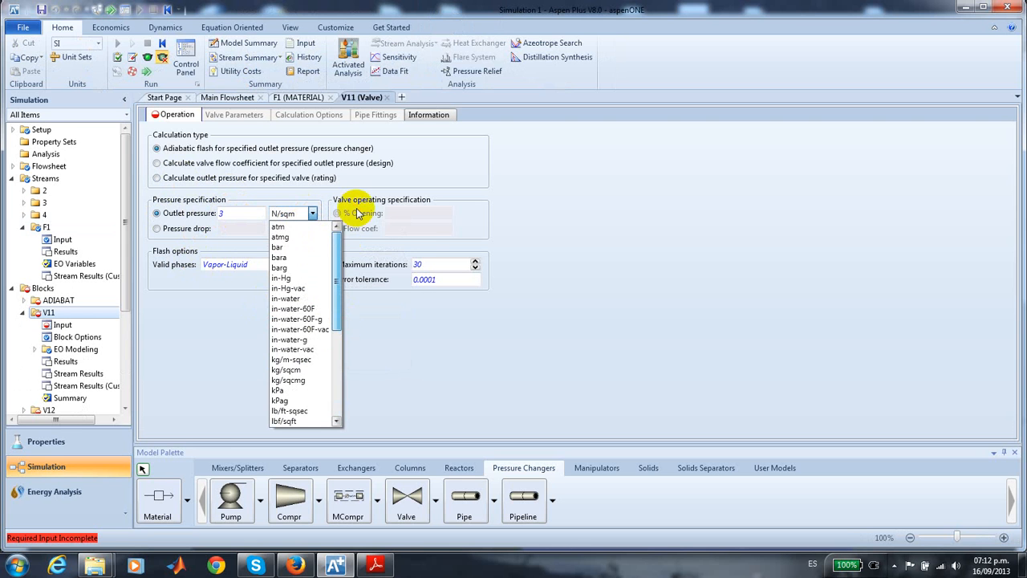
pyautogui.click(309, 226)
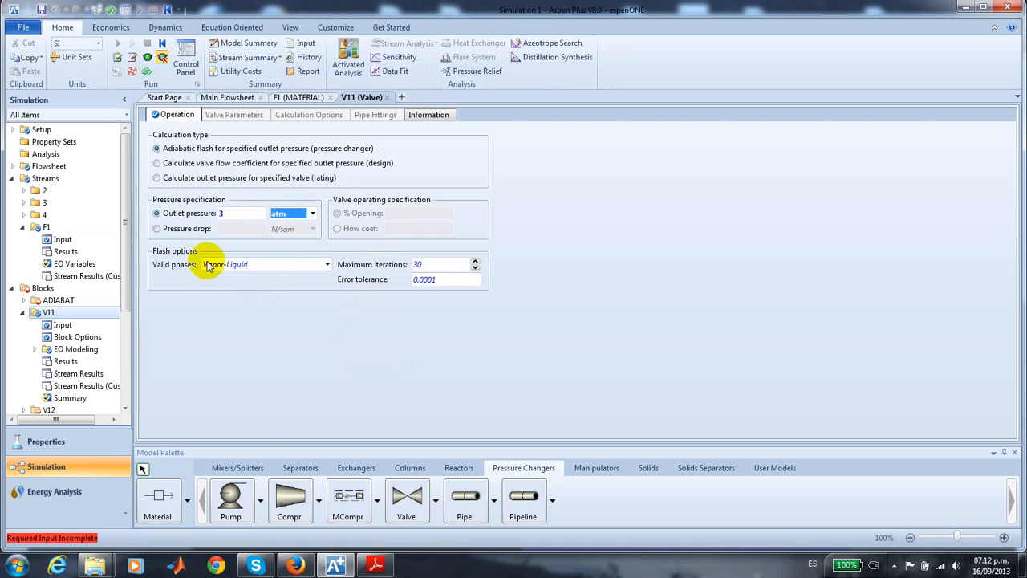
pyautogui.click(327, 267)
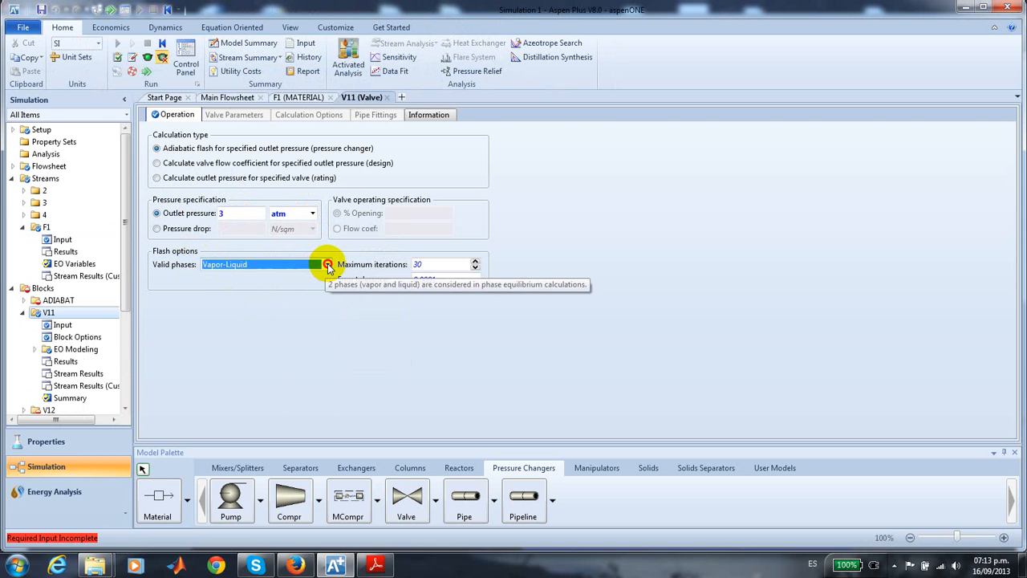
pyautogui.click(277, 277)
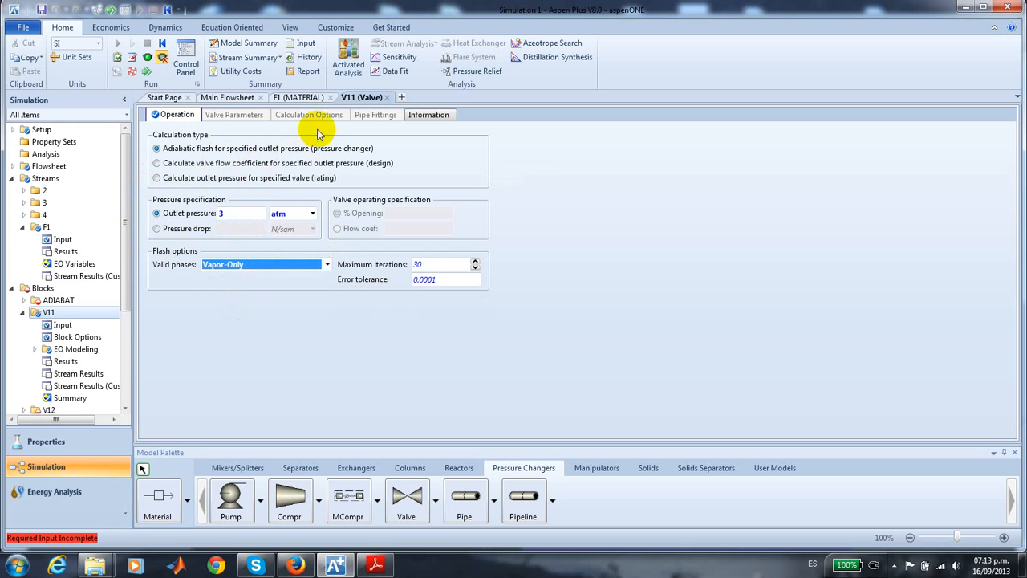
# - Open valve V12 from the flowsheet and specify a pressure drop of 1 atm with Vapor-Only as valid phases
pyautogui.click(234, 101)
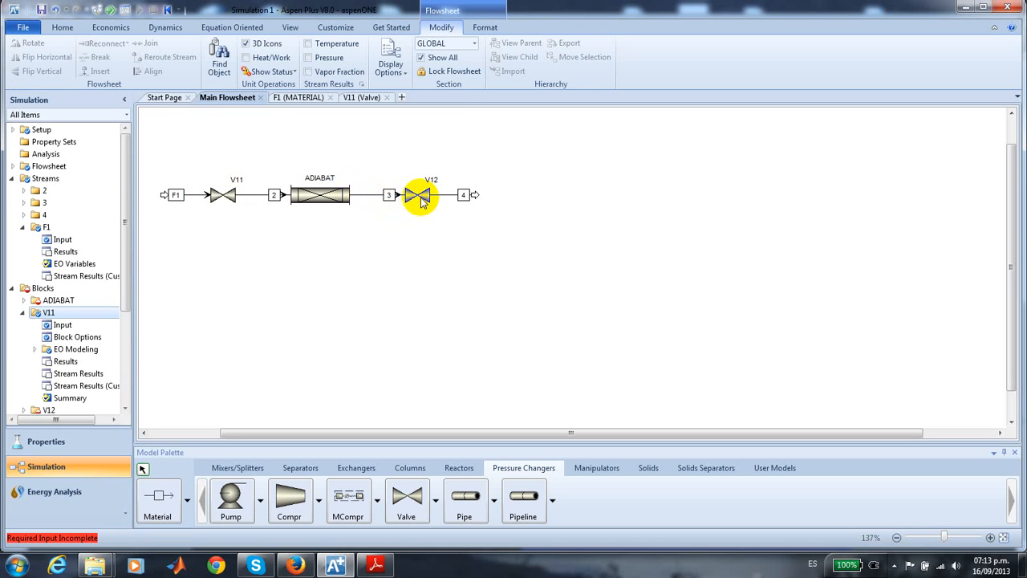
pyautogui.click(423, 200)
pyautogui.doubleClick(419, 196)
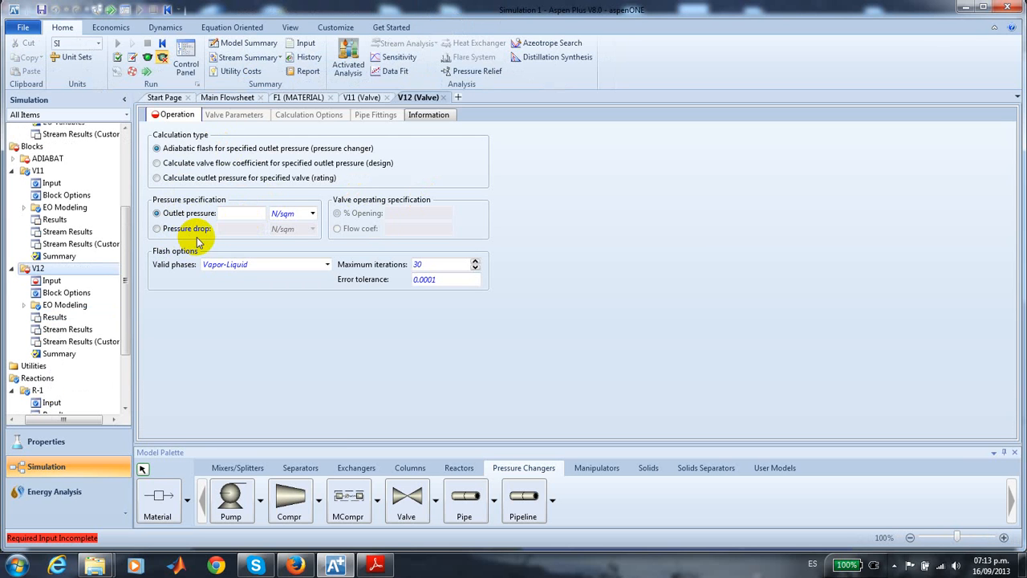
pyautogui.click(157, 229)
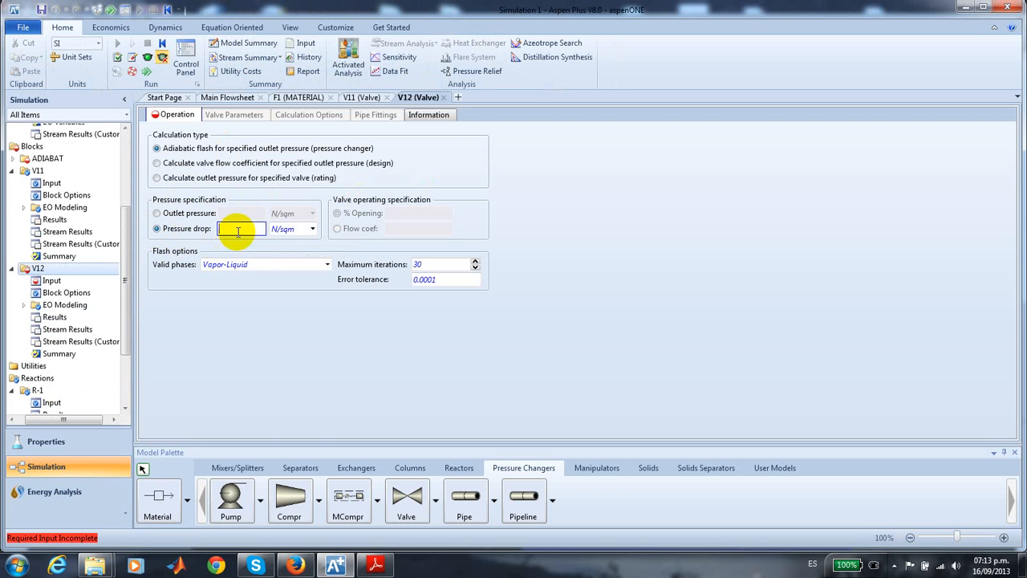
pyautogui.write('1')
pyautogui.click(312, 229)
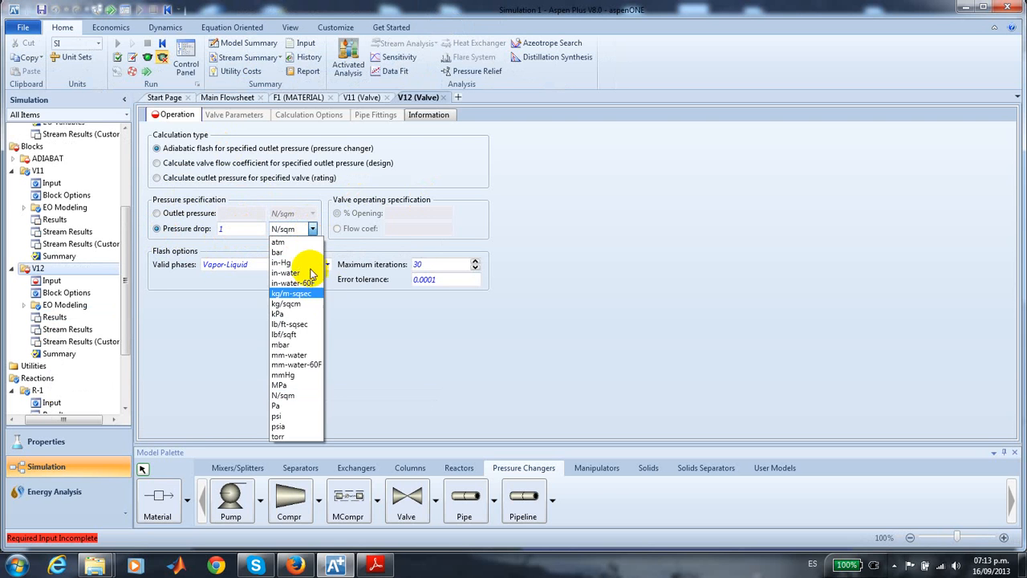
pyautogui.click(295, 242)
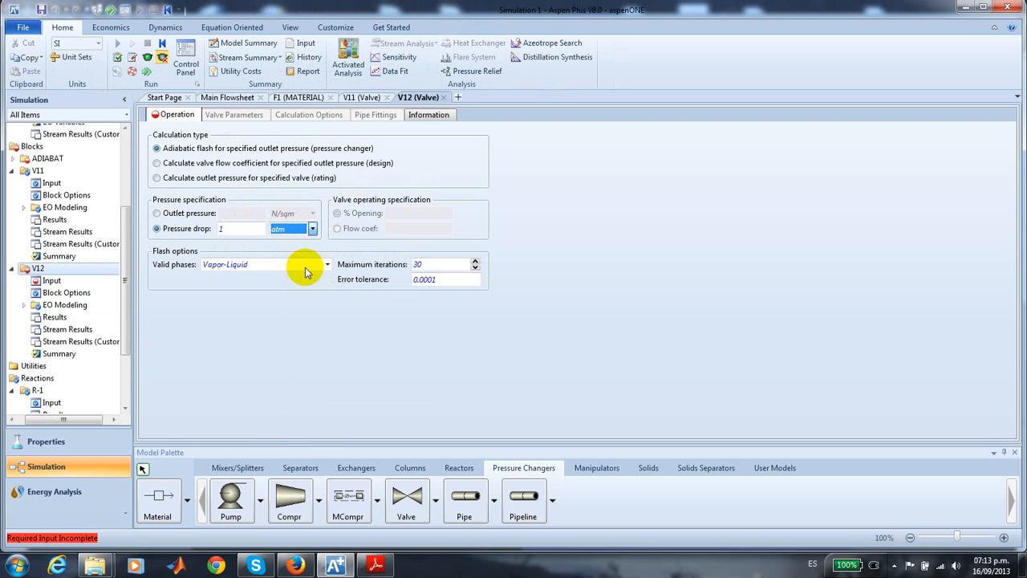
pyautogui.click(327, 264)
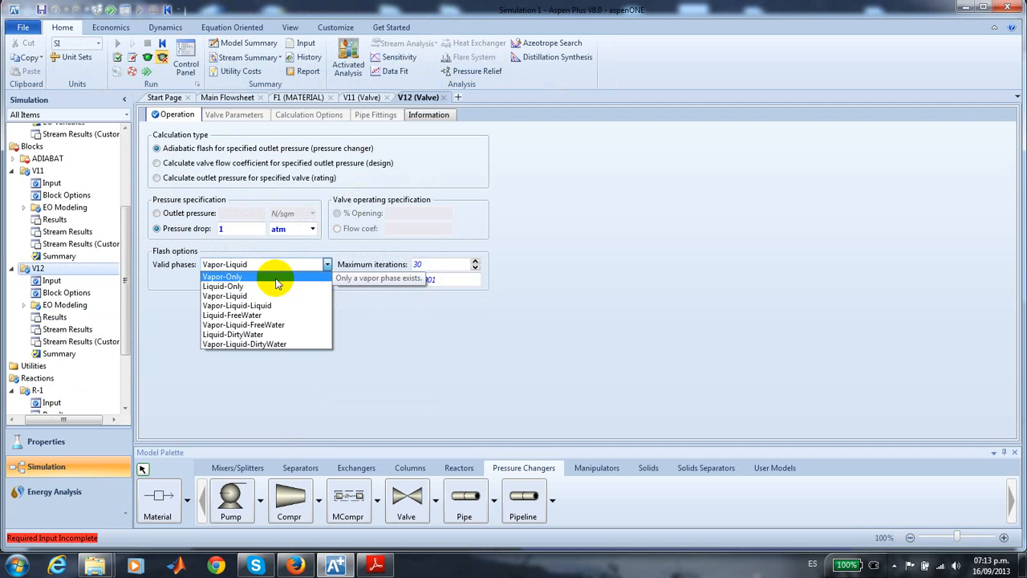
pyautogui.click(276, 278)
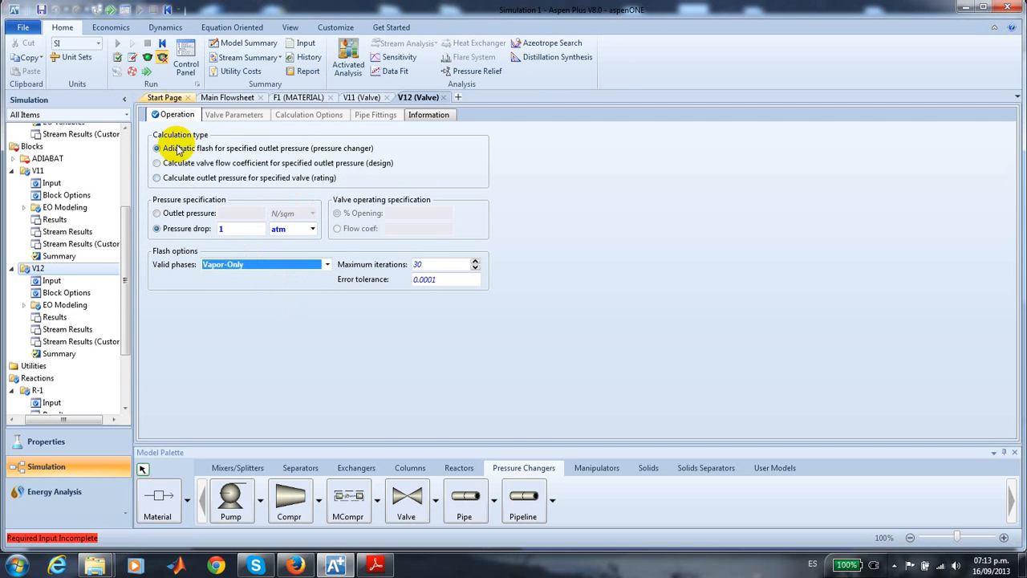
# - Open the ADIABAT plug-flow reactor from the flowsheet and set its reactor type to Adiabatic reactor
pyautogui.click(228, 99)
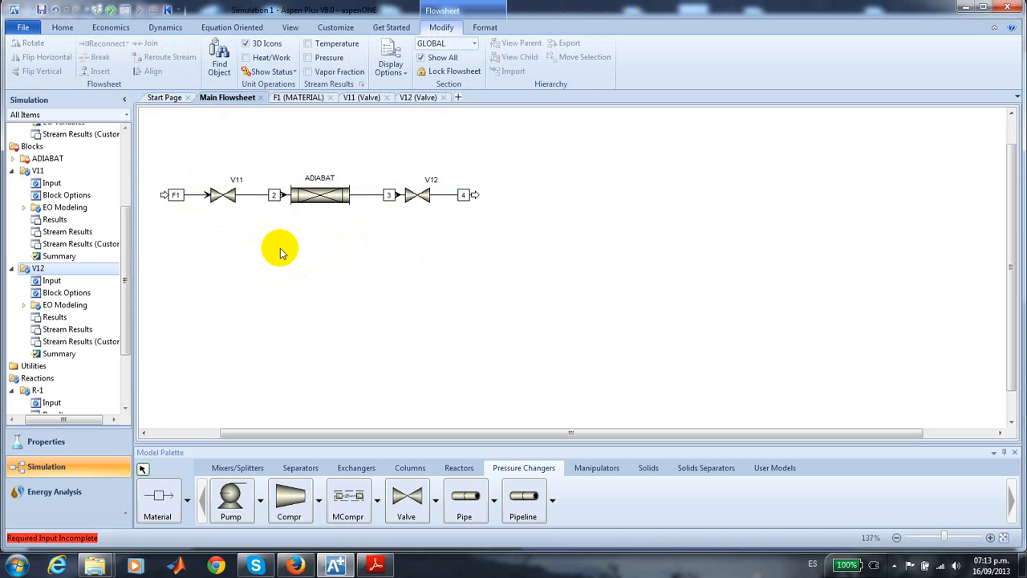
pyautogui.click(326, 204)
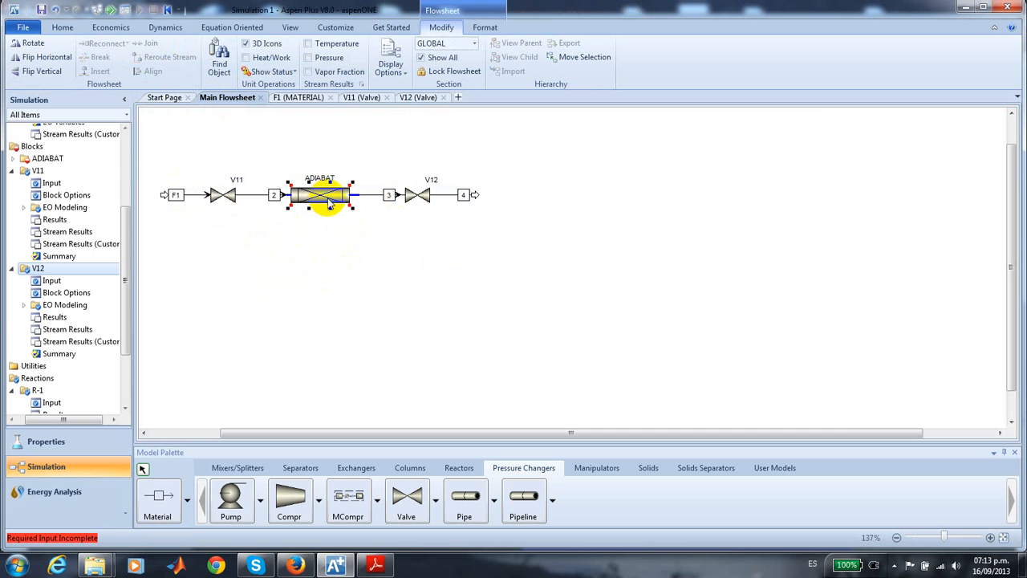
pyautogui.doubleClick(329, 199)
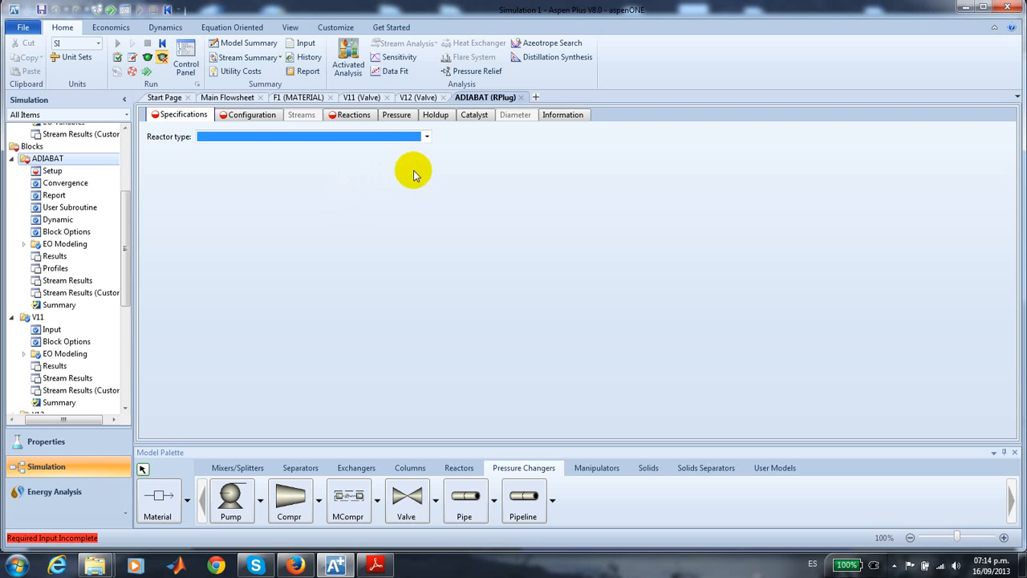
pyautogui.click(426, 137)
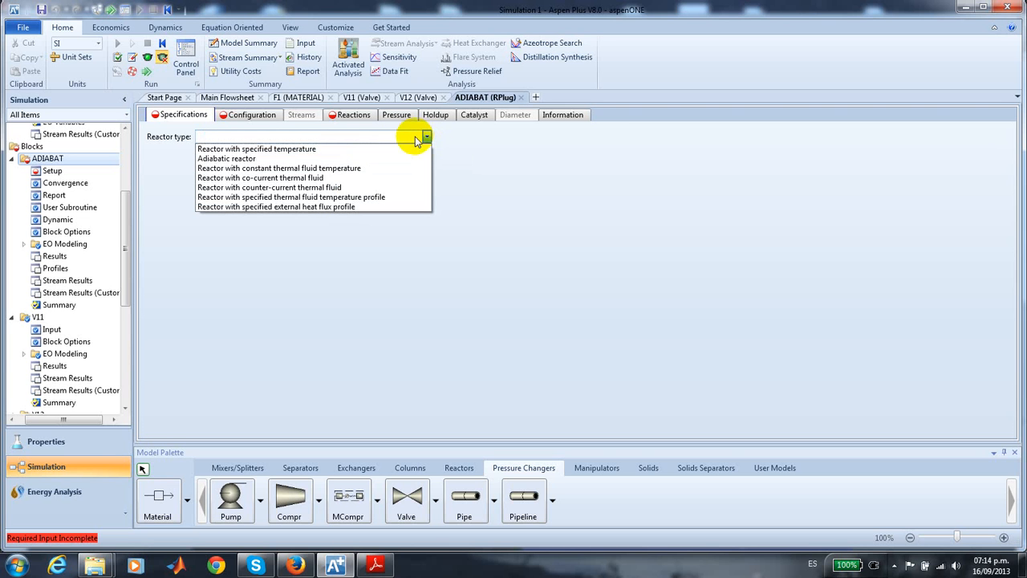
pyautogui.click(283, 159)
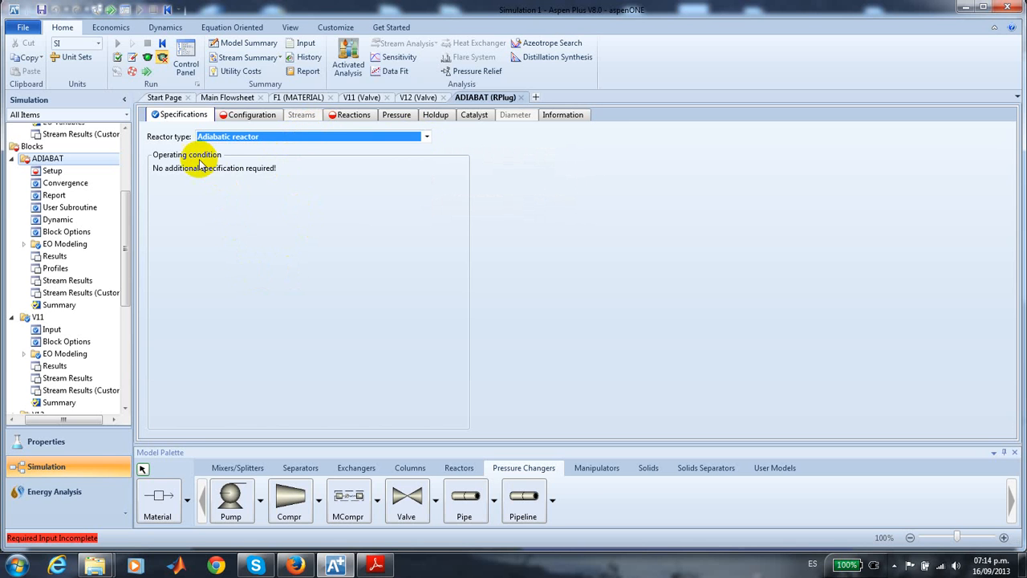
# - Set the ADIABAT reactor's length to 10 meters and diameter to 1 meter, keeping the process stream as Vapor-Only
pyautogui.click(251, 116)
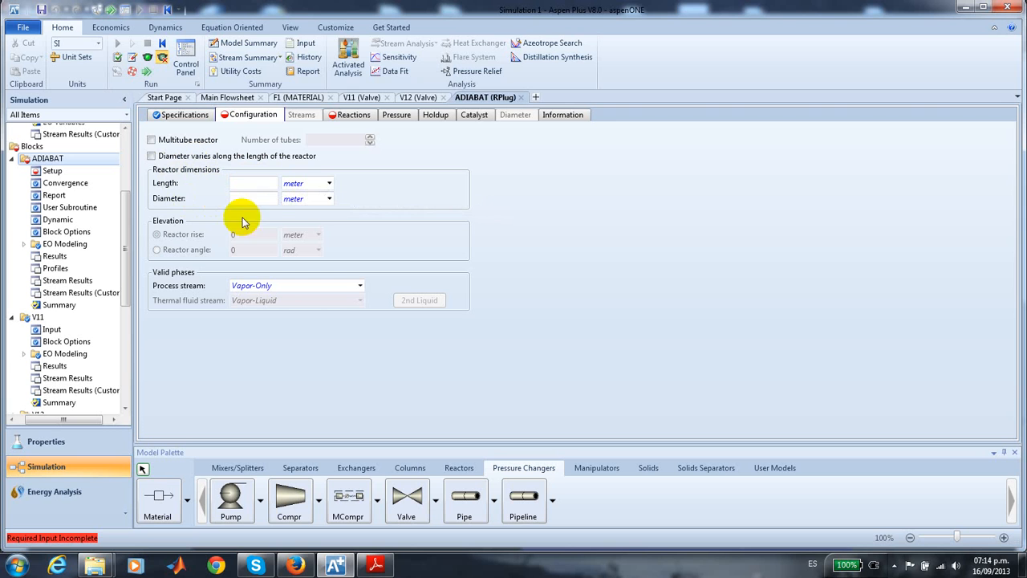
pyautogui.click(258, 185)
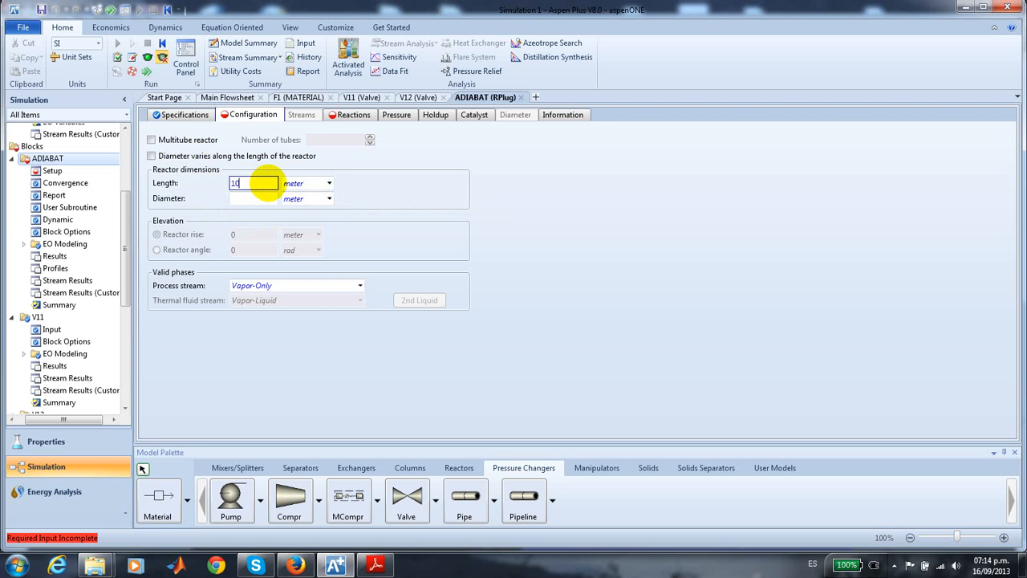
pyautogui.write('10')
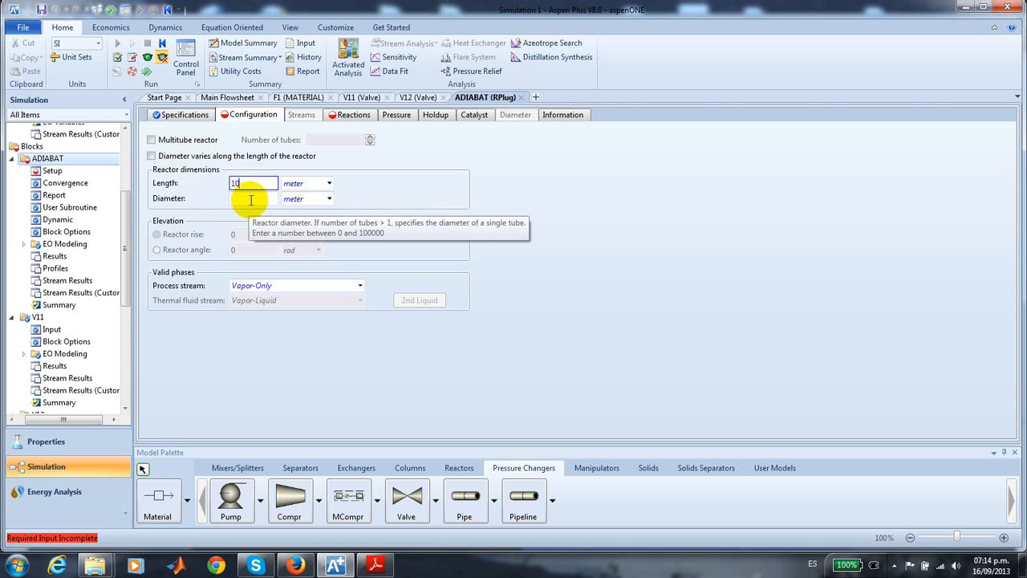
pyautogui.click(252, 198)
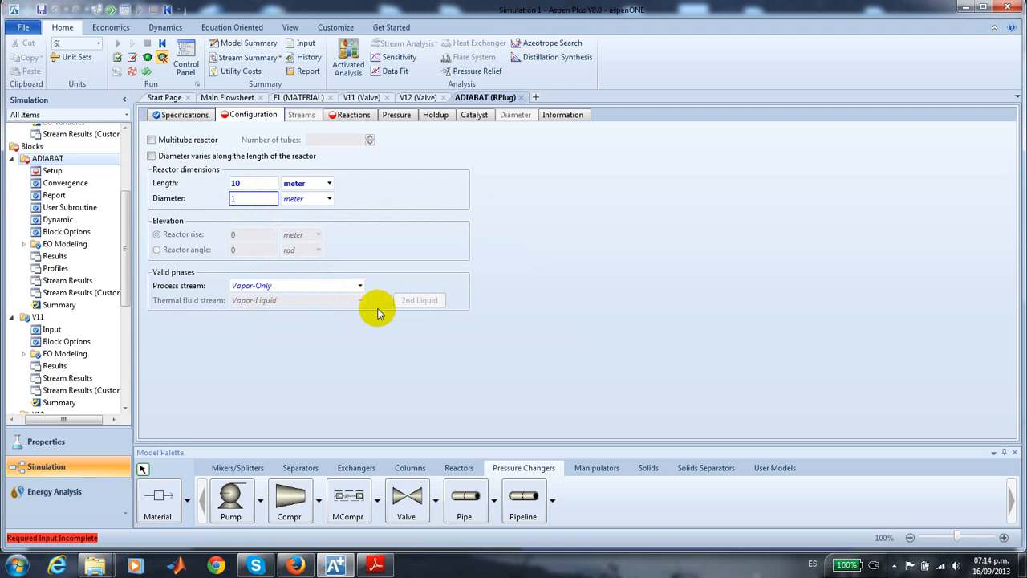
pyautogui.click(360, 287)
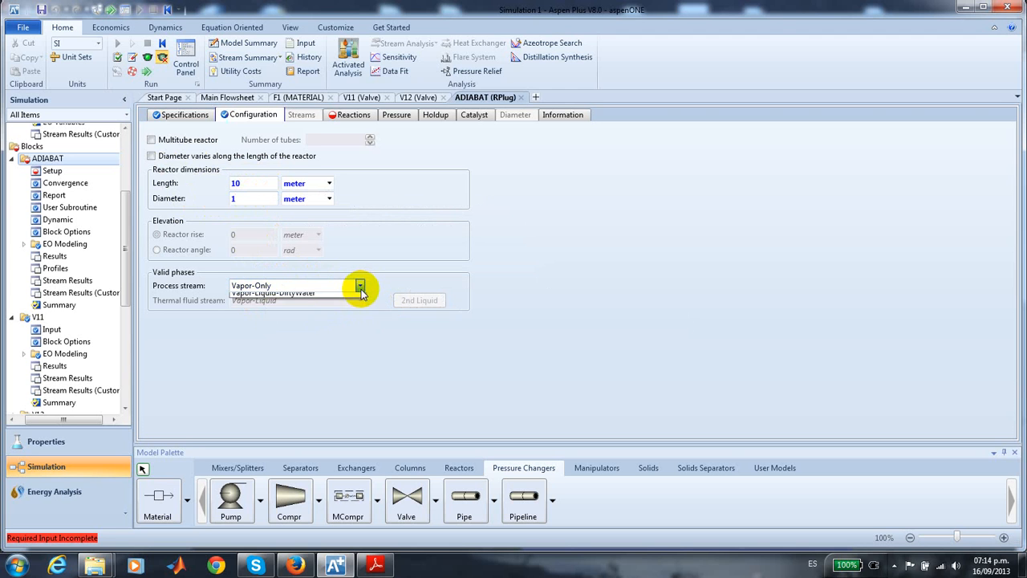
pyautogui.click(360, 286)
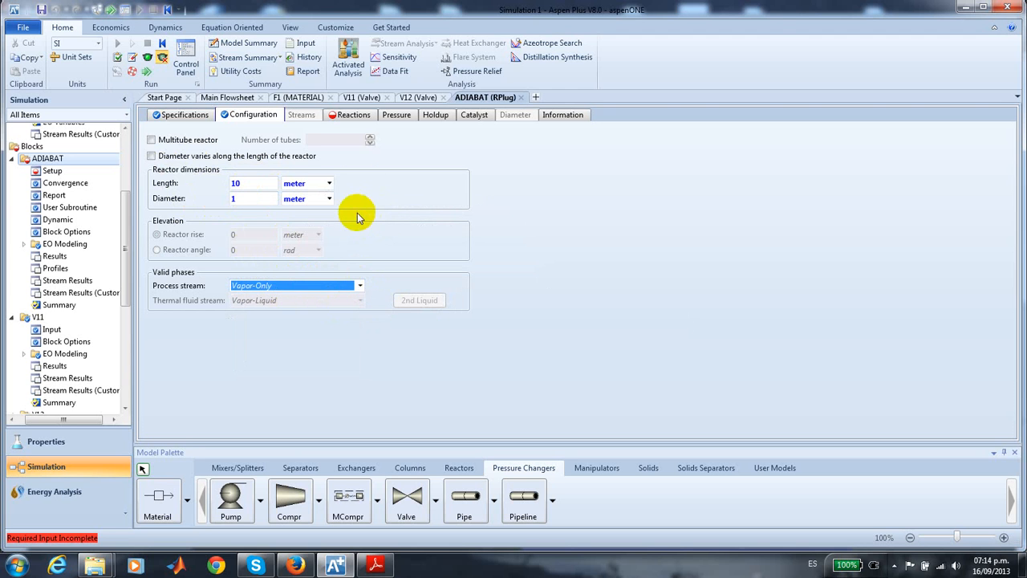
# - Include reaction set R-1 in the ADIABAT reactor's selected reaction sets
pyautogui.click(360, 118)
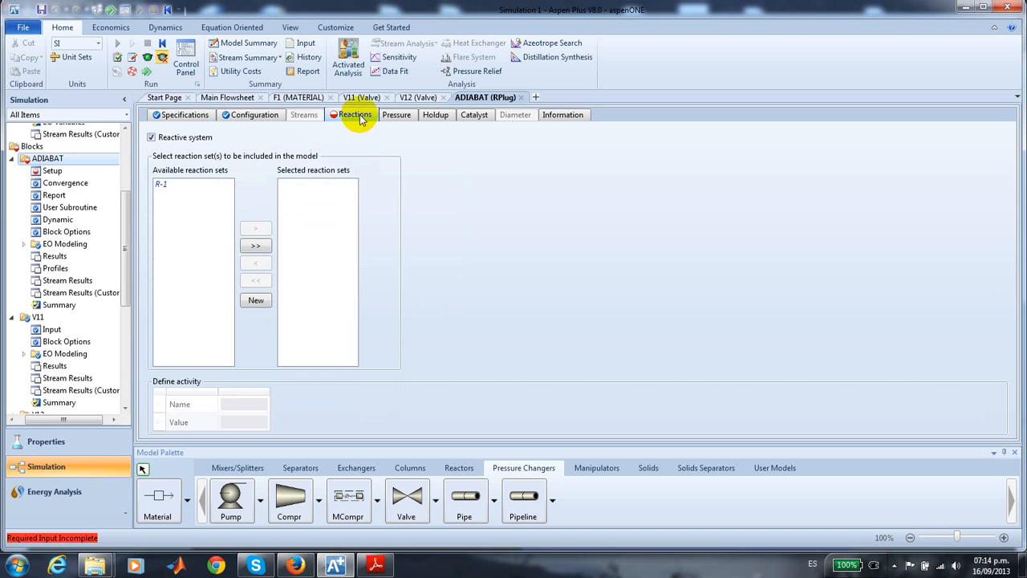
pyautogui.click(160, 185)
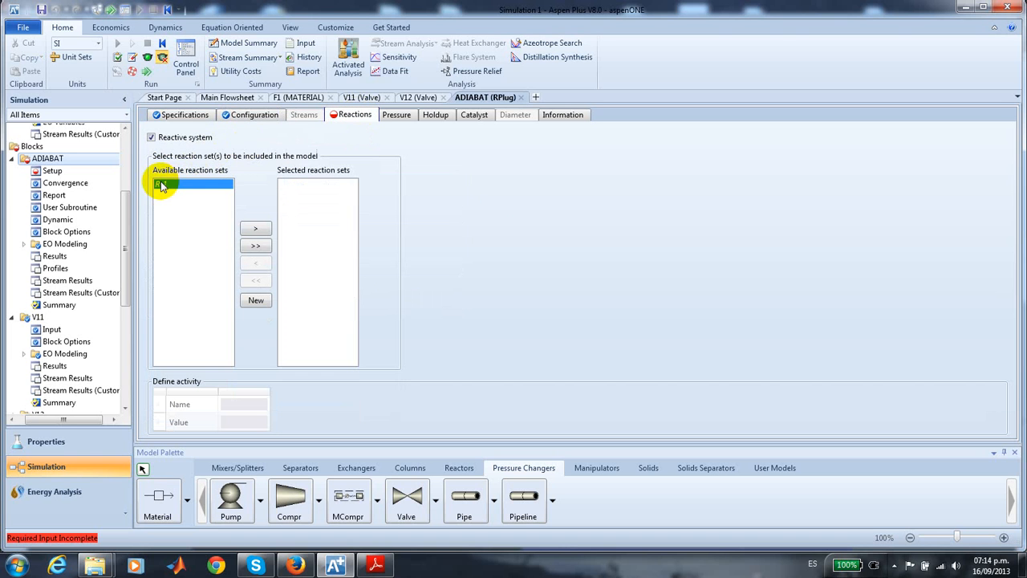
pyautogui.click(253, 251)
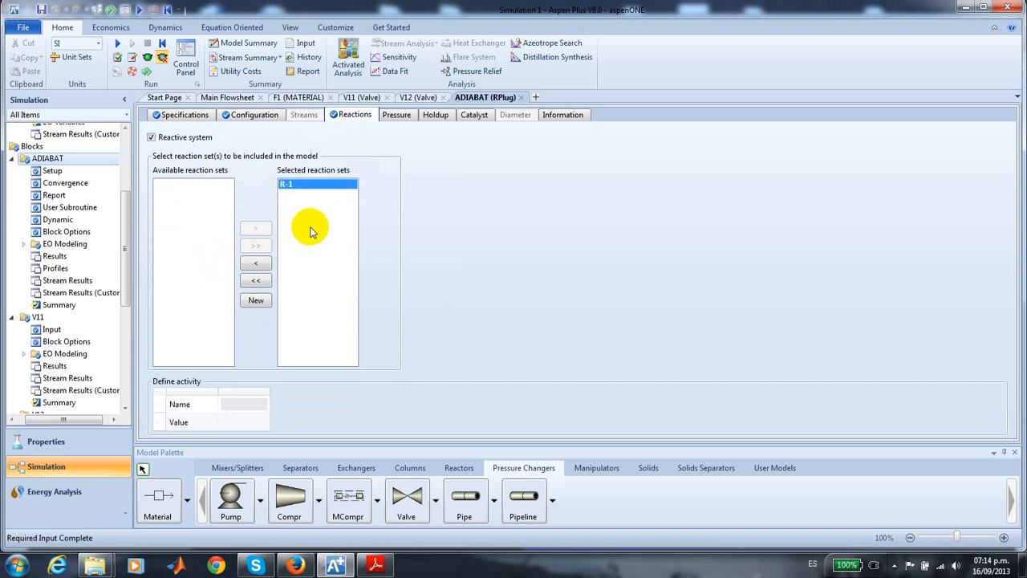
# - Set the process stream pressure at the ADIABAT reactor inlet to 3 atm
pyautogui.click(398, 116)
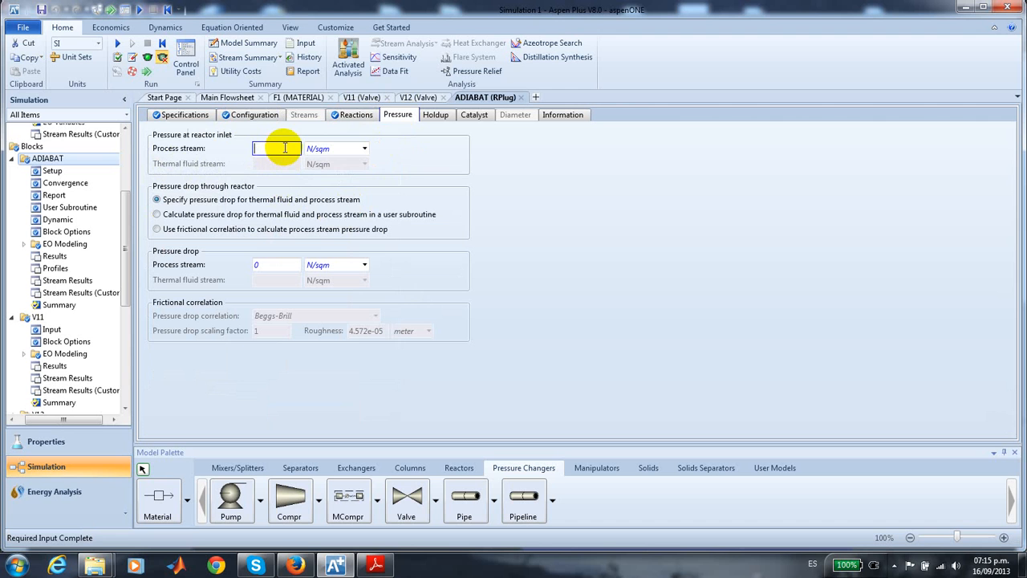
pyautogui.click(364, 148)
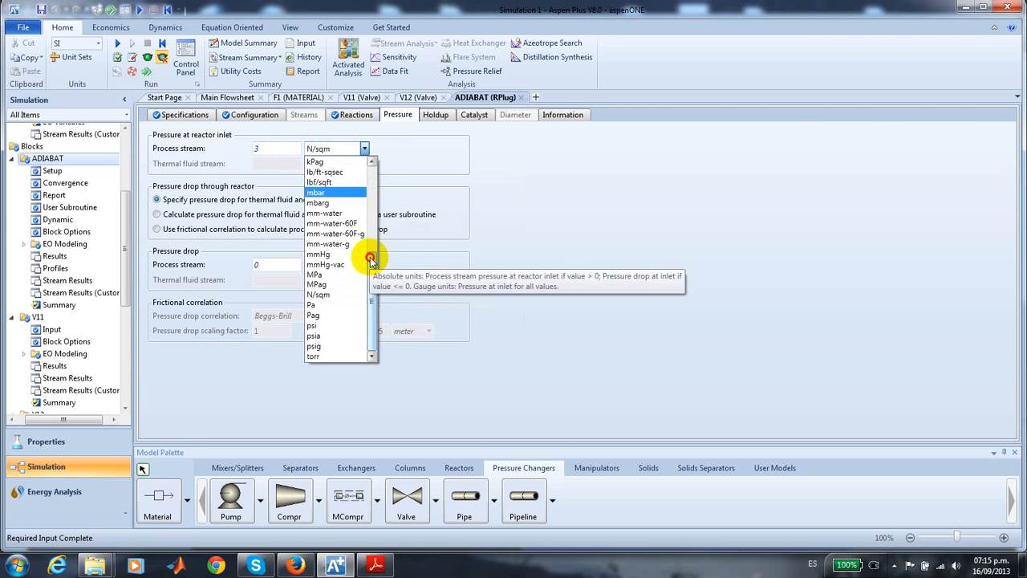
pyautogui.scroll(6, 357, 248)
pyautogui.click(330, 161)
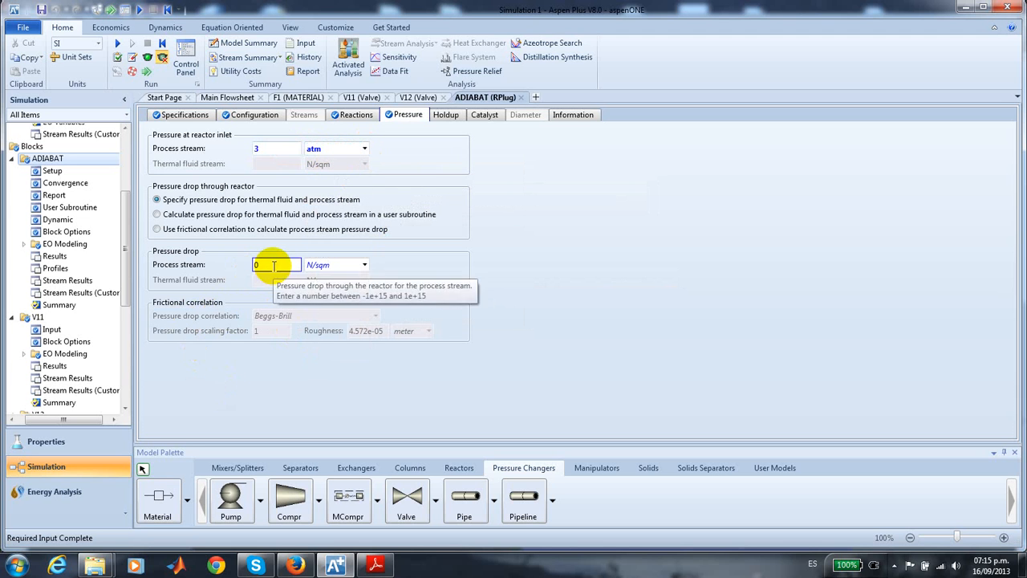
# - Set the process stream pressure drop through the ADIABAT reactor to 1 atm
pyautogui.click(277, 263)
pyautogui.write('1')
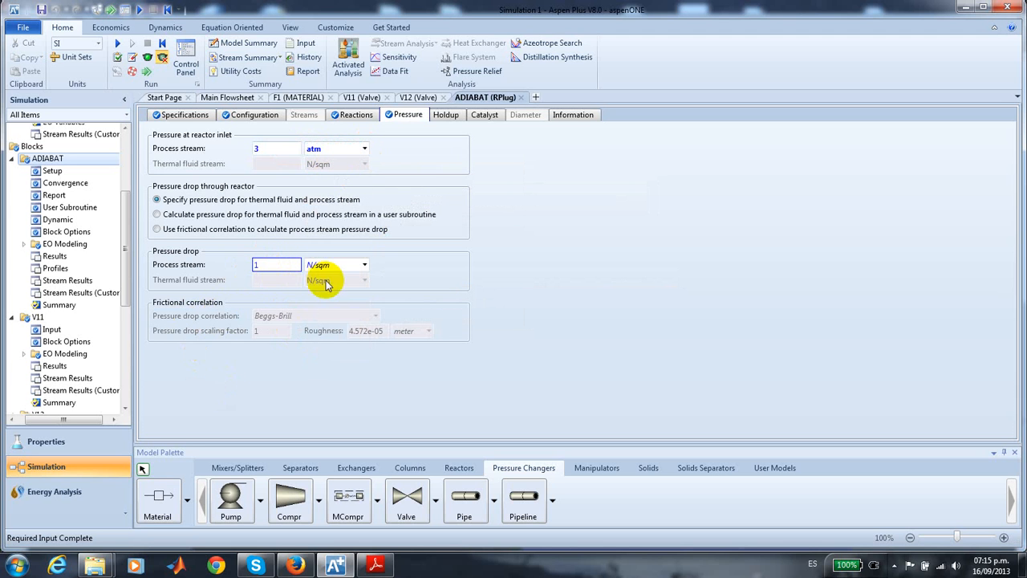
pyautogui.click(364, 264)
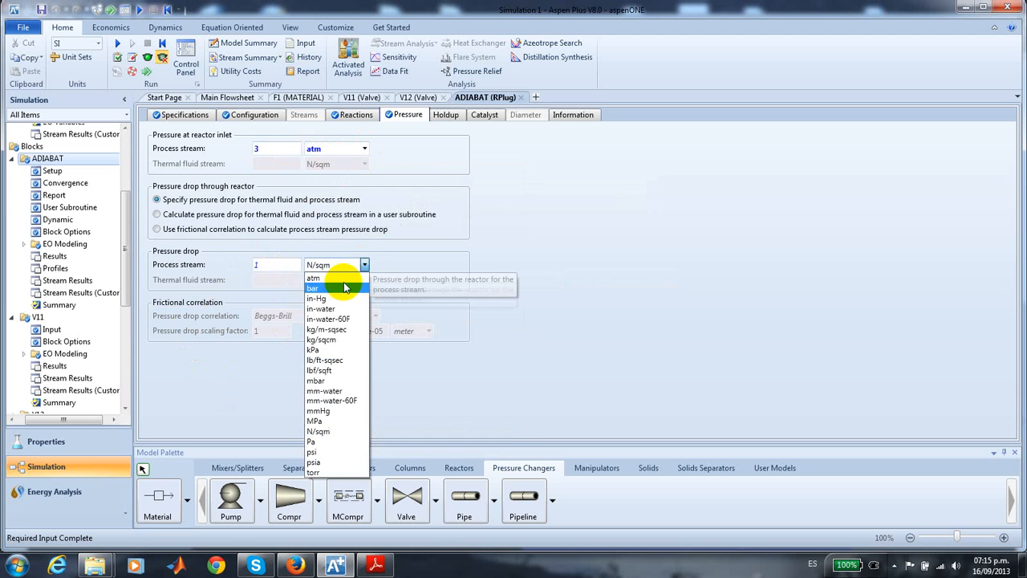
pyautogui.click(345, 277)
pyautogui.click(626, 281)
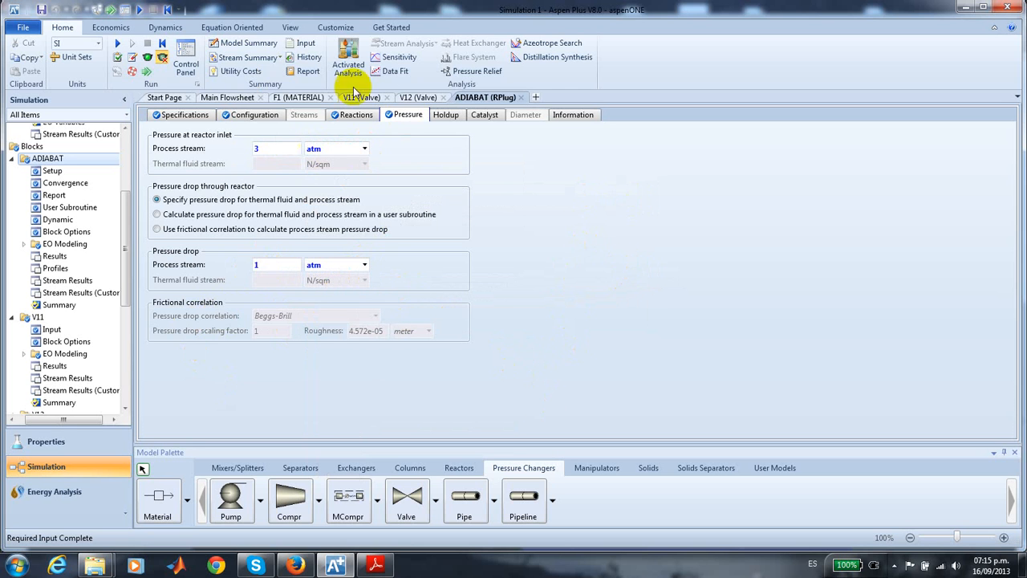
# - Return to the main flowsheet and run the simulation
pyautogui.click(229, 99)
pyautogui.click(270, 333)
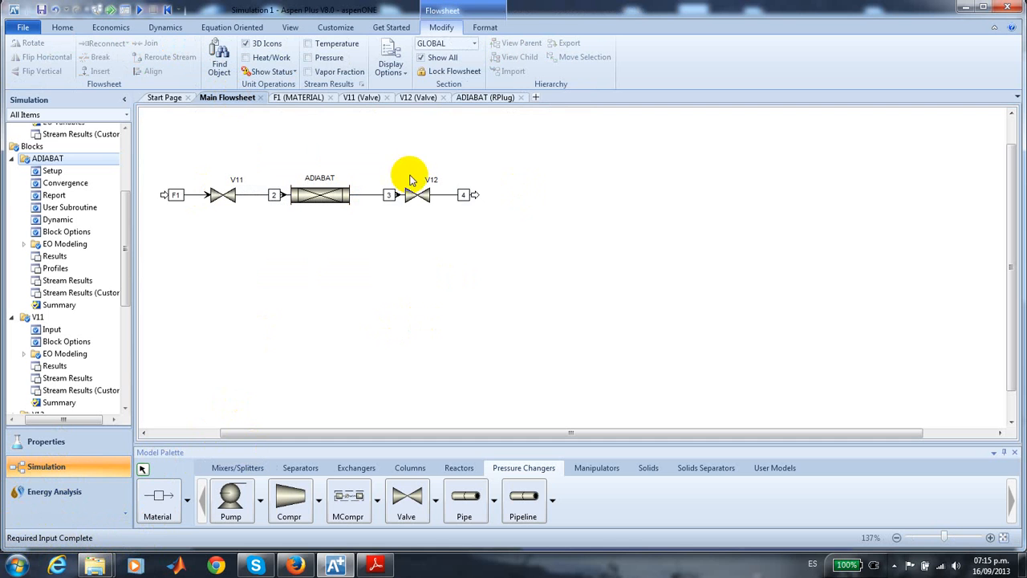
pyautogui.click(62, 28)
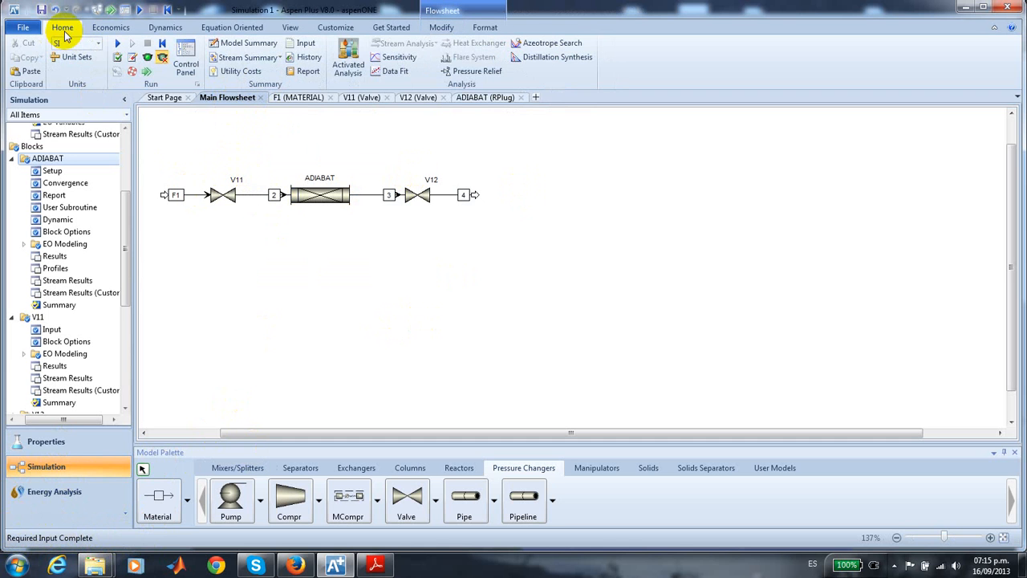
pyautogui.click(118, 44)
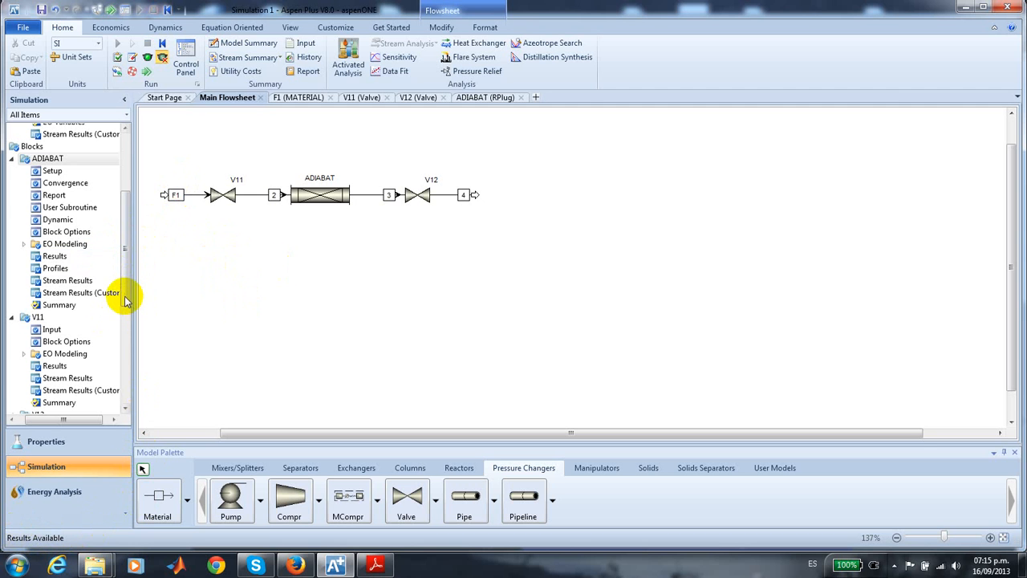
# - Plot the ADIABAT reactor's process stream temperature against reactor length in meters, and move the legend below the curve
pyautogui.moveTo(122, 297); pyautogui.dragTo(121, 243)
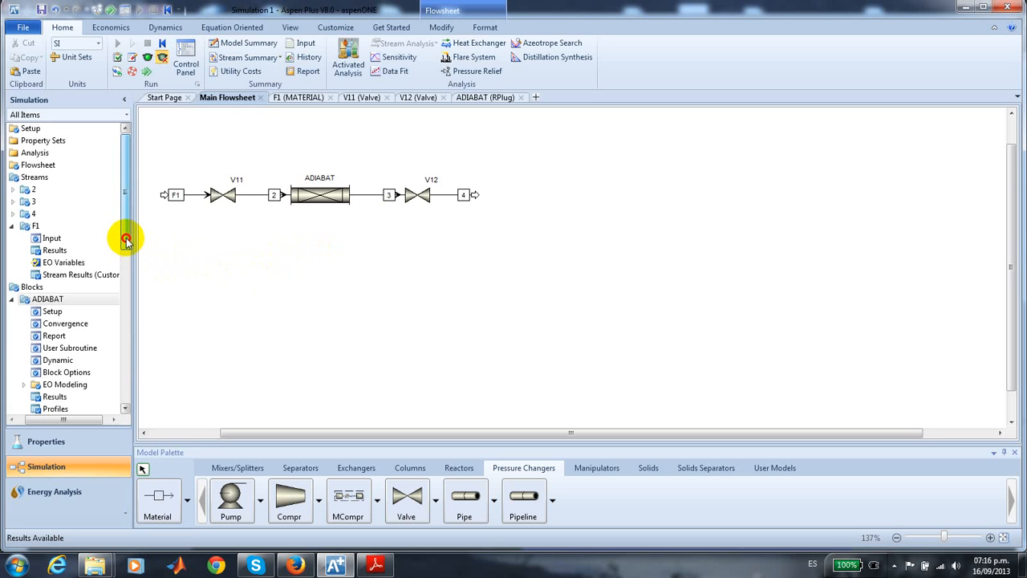
pyautogui.moveTo(126, 206); pyautogui.dragTo(113, 277)
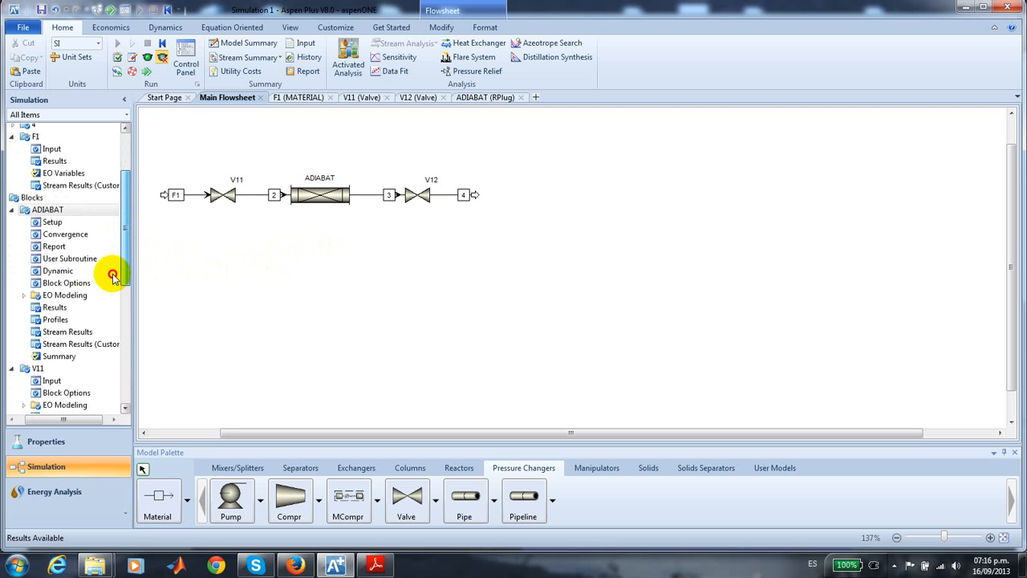
pyautogui.click(68, 320)
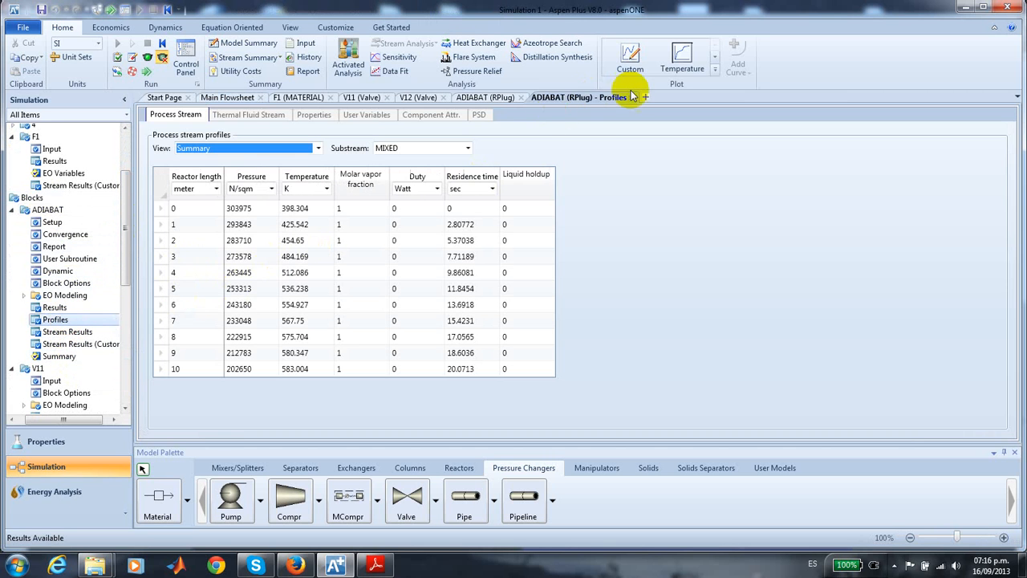
pyautogui.click(687, 59)
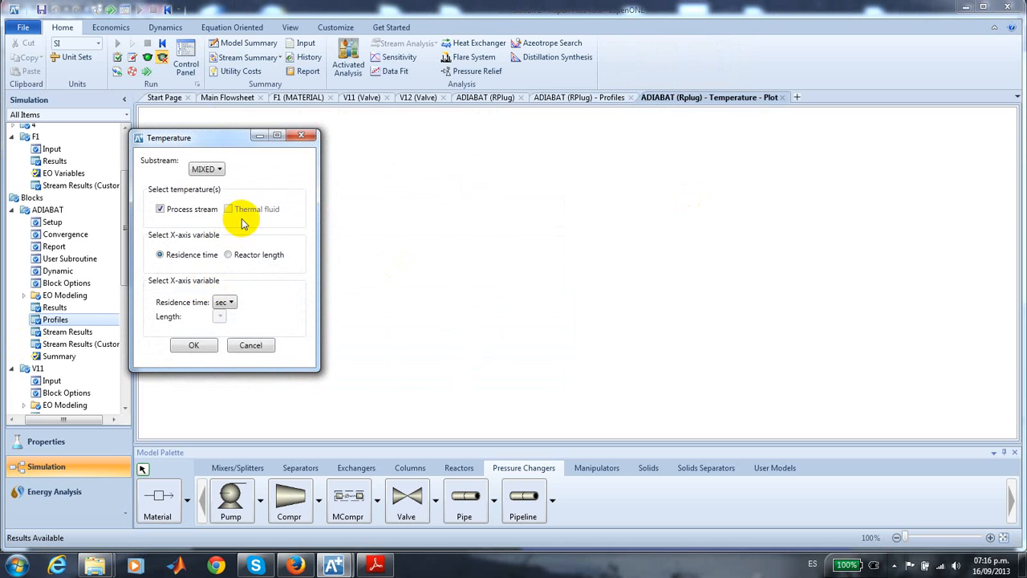
pyautogui.click(228, 255)
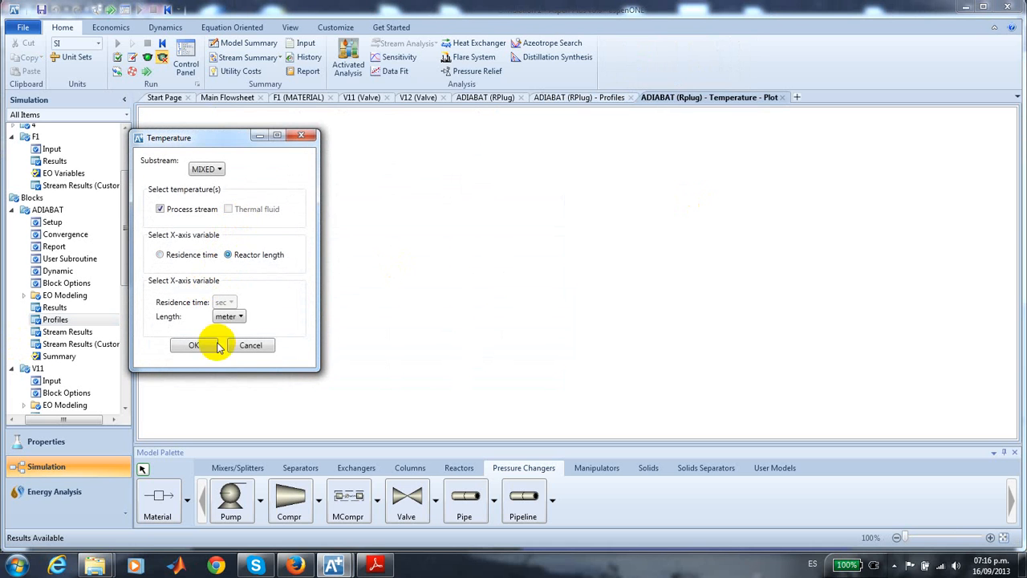
pyautogui.click(195, 346)
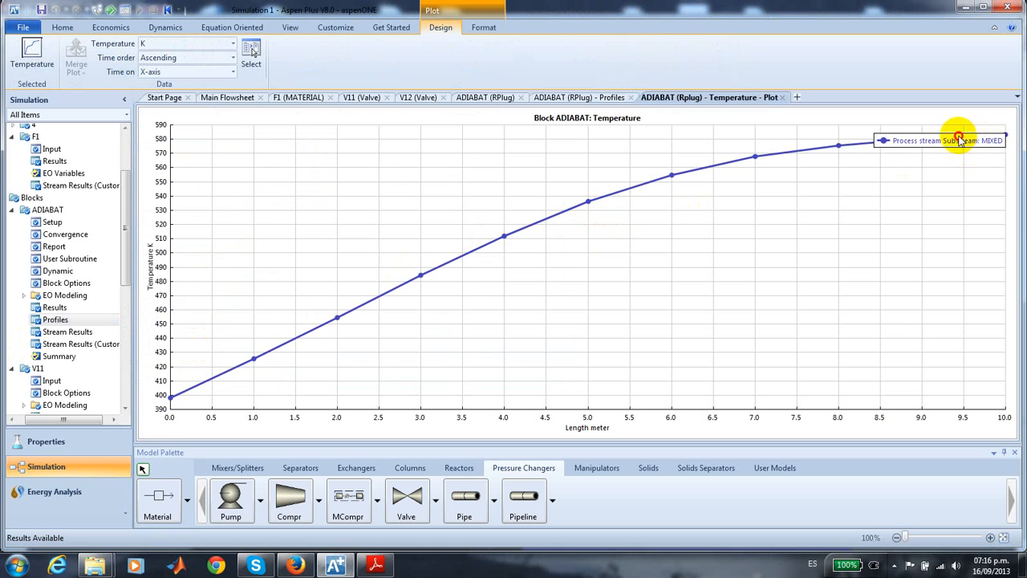
pyautogui.click(896, 166)
pyautogui.moveTo(896, 166); pyautogui.dragTo(832, 224)
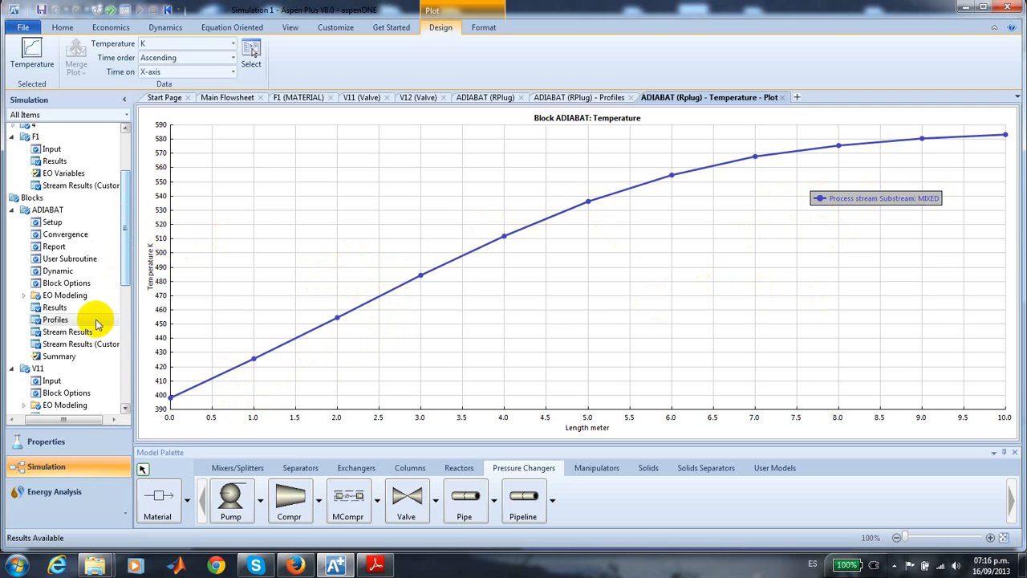
# - Set the ADIABAT report's number of uniformly spaced profile intervals to 30
pyautogui.click(65, 246)
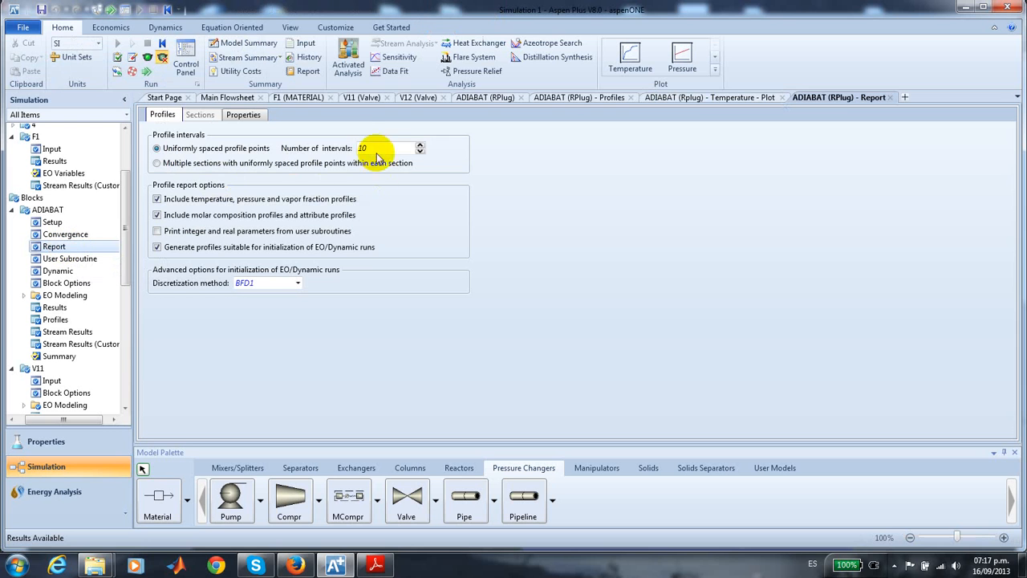
pyautogui.click(372, 148)
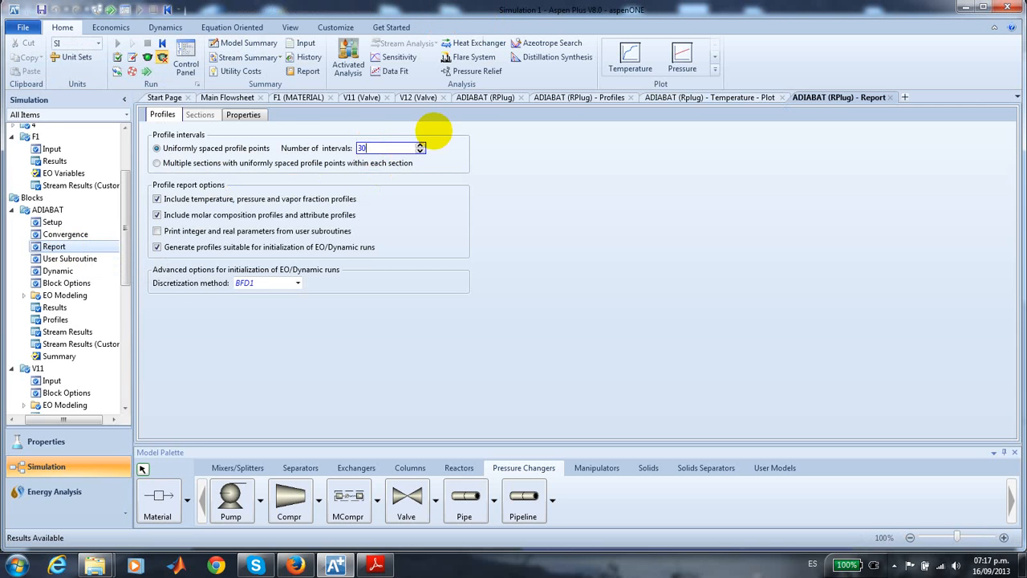
pyautogui.click(487, 358)
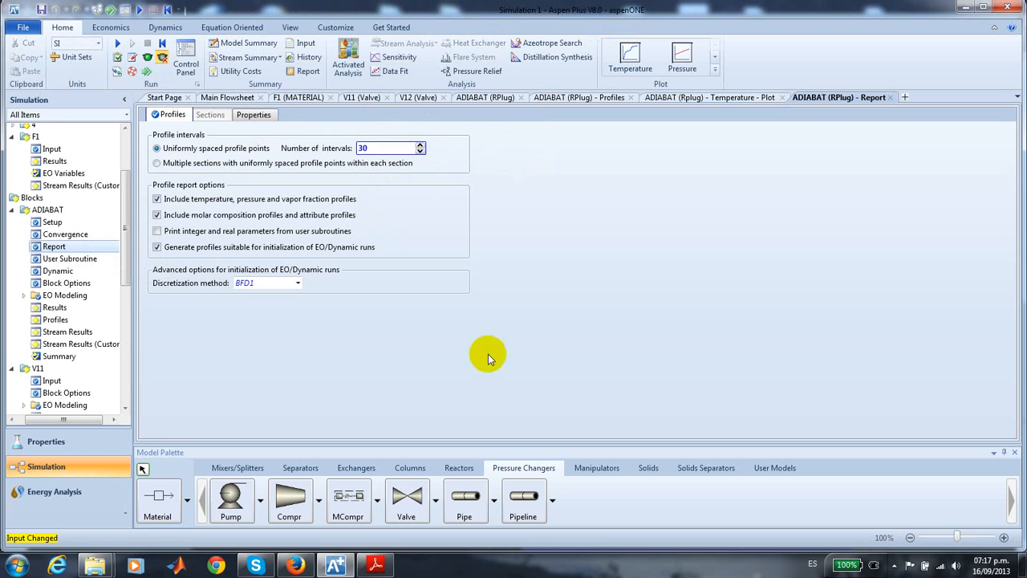
# - Rerun the simulation and reopen the ADIABAT temperature plot, moving its legend clear of the curve
pyautogui.click(117, 44)
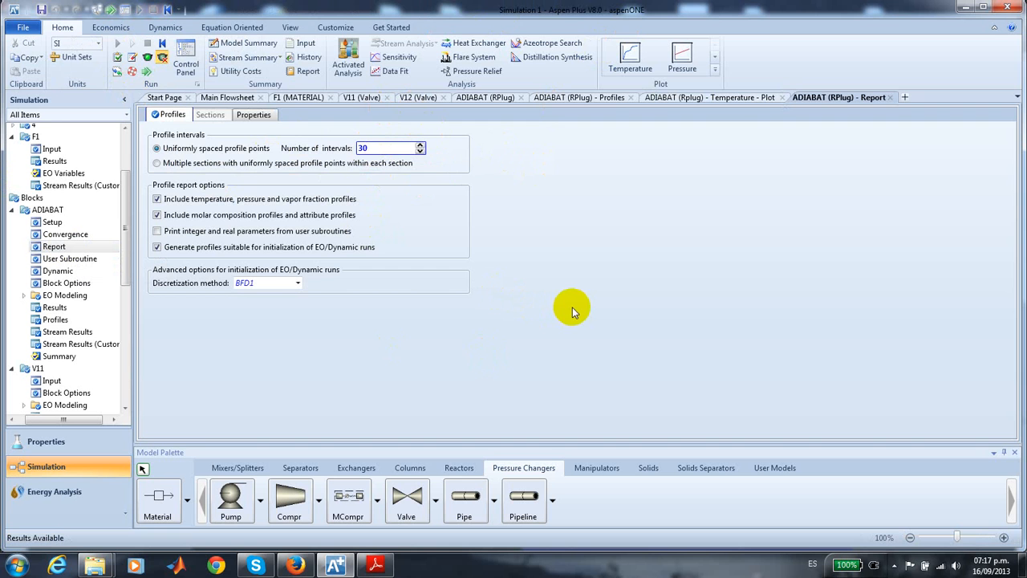
pyautogui.click(714, 98)
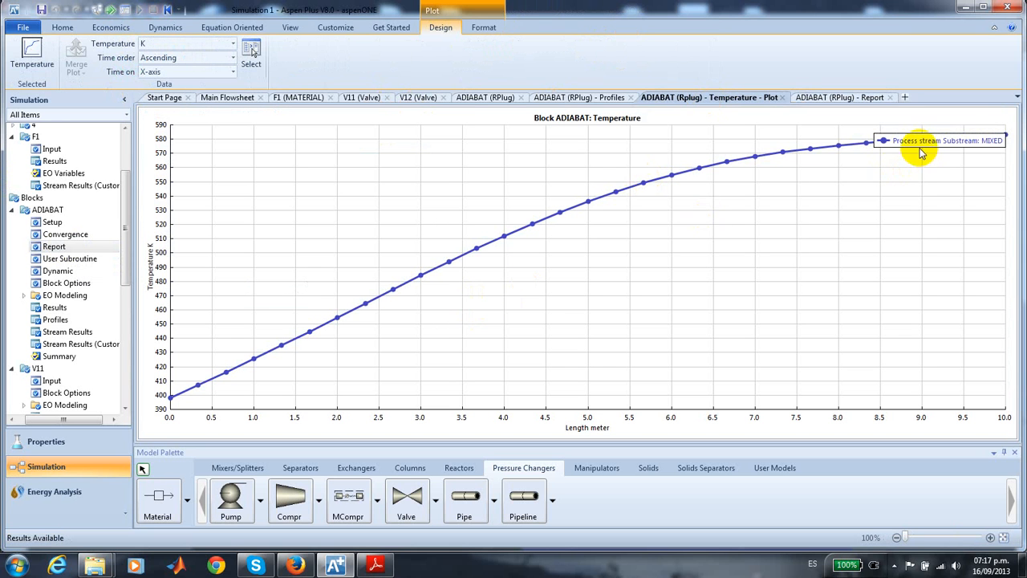
pyautogui.moveTo(921, 152); pyautogui.dragTo(883, 188)
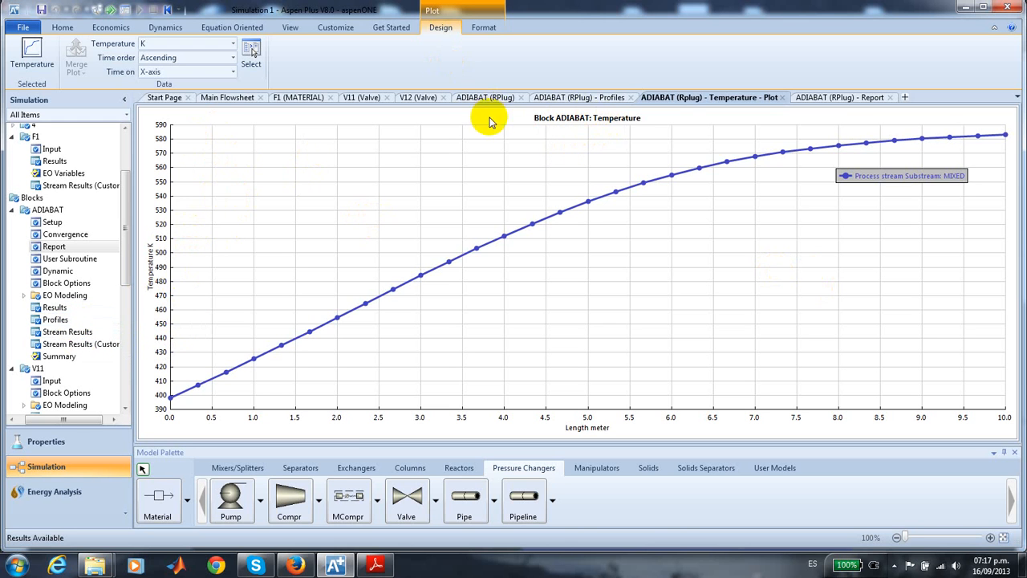
# - Plot the ADIABAT reactor's molar composition profiles for CL, AC and DCP from the process stream profiles
pyautogui.click(590, 98)
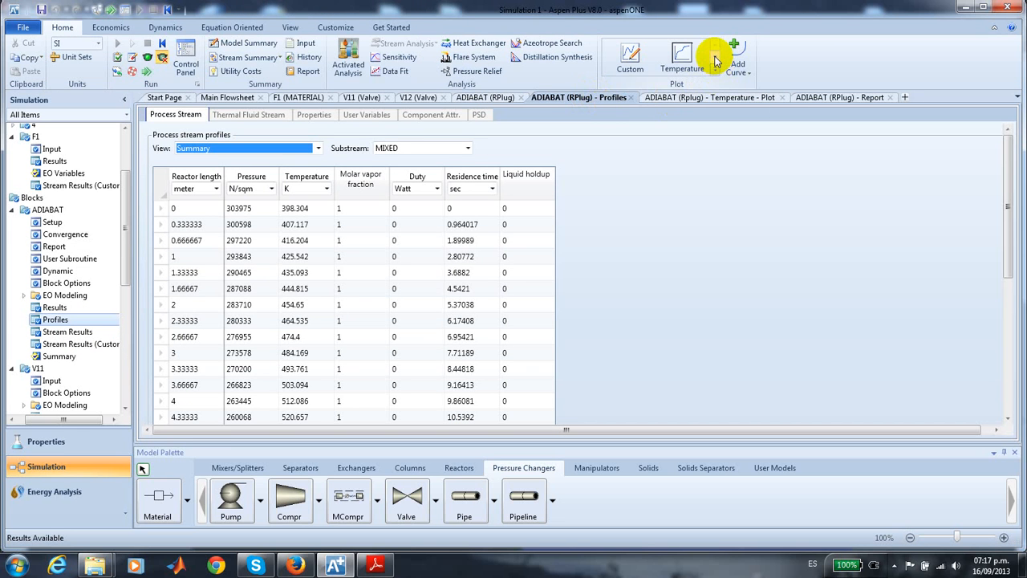
pyautogui.click(715, 61)
pyautogui.click(715, 61)
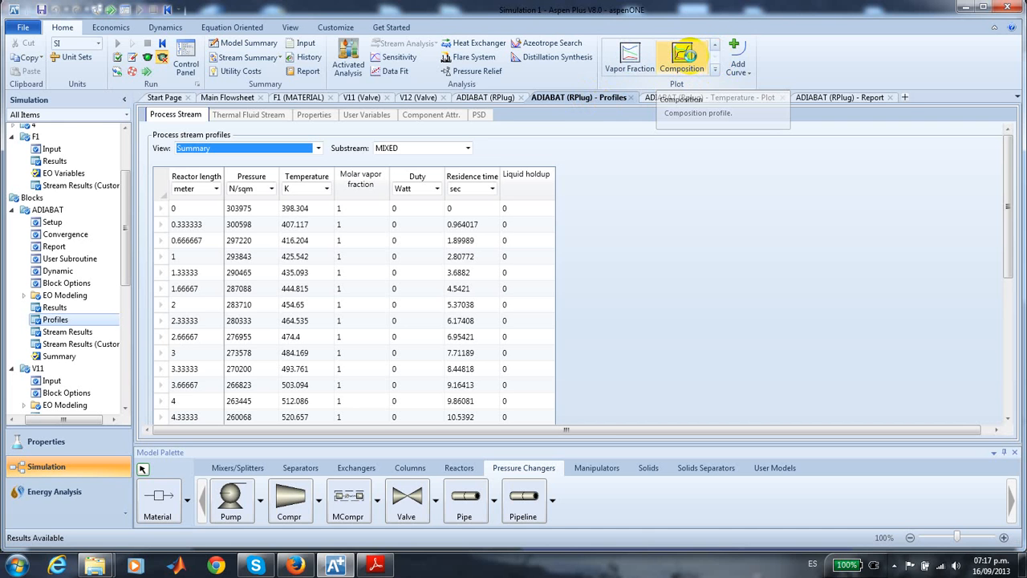
pyautogui.click(686, 56)
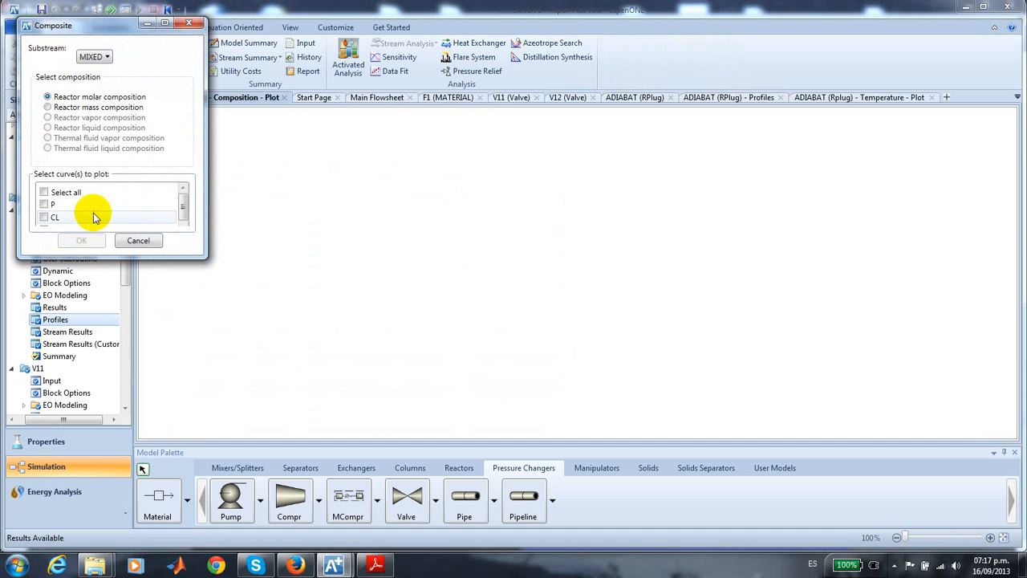
pyautogui.scroll(-1, 183, 211)
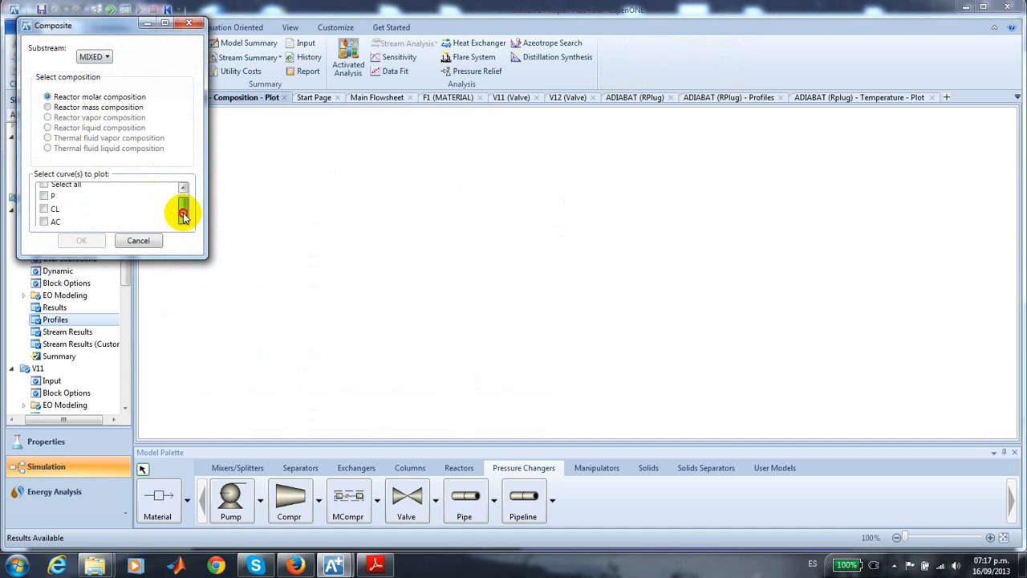
pyautogui.click(45, 209)
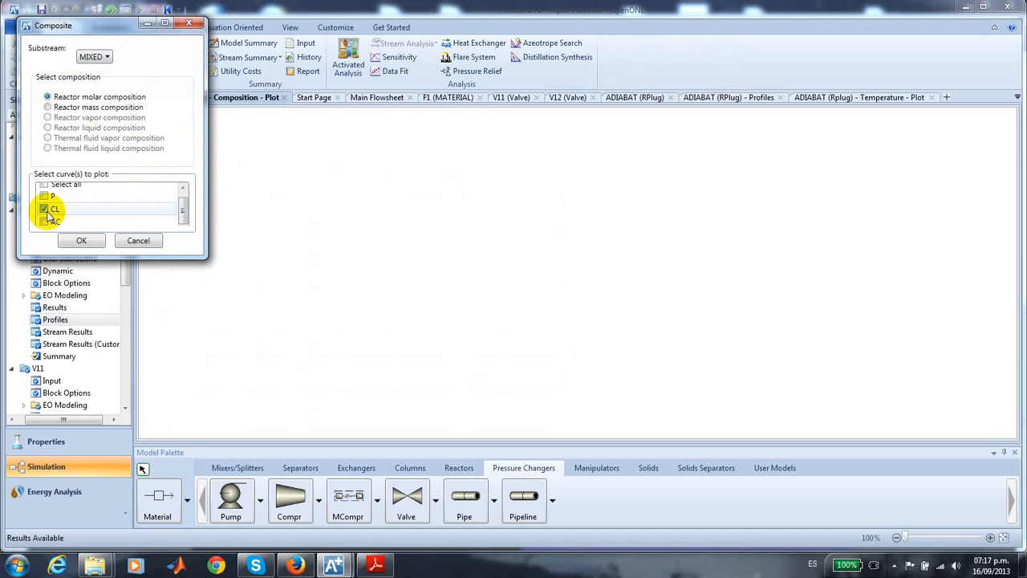
pyautogui.click(44, 223)
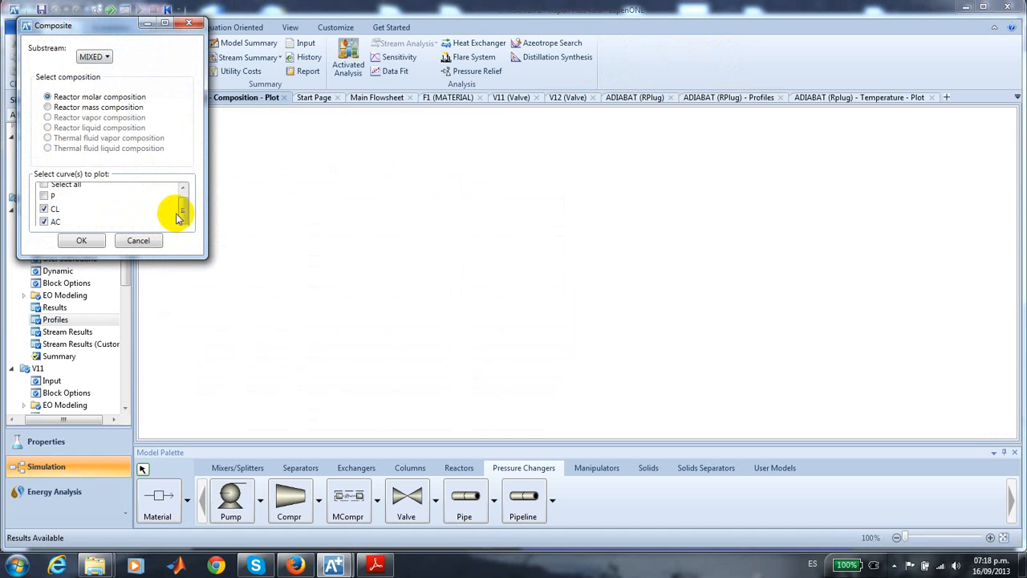
pyautogui.moveTo(183, 211); pyautogui.dragTo(184, 214)
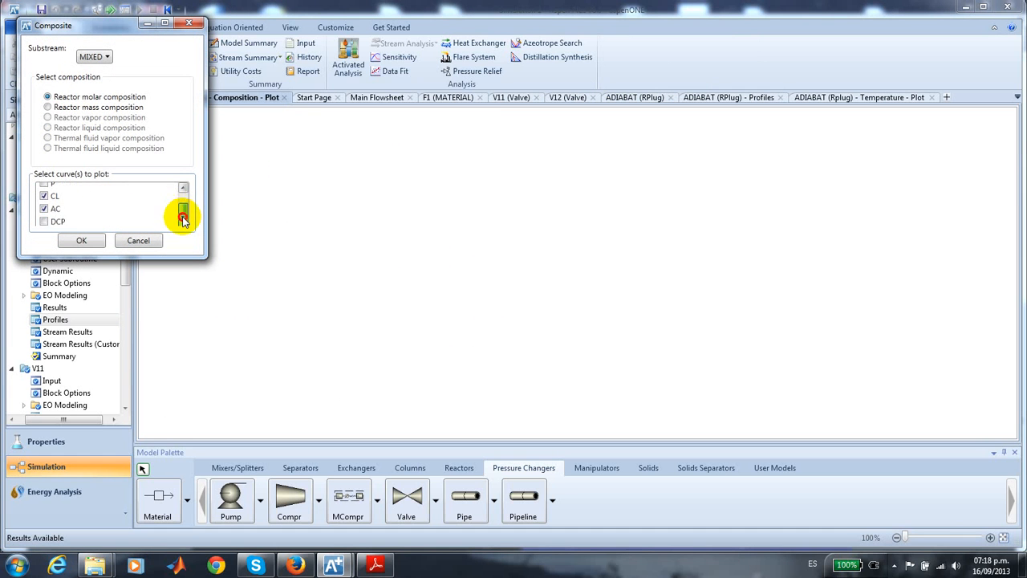
pyautogui.click(43, 221)
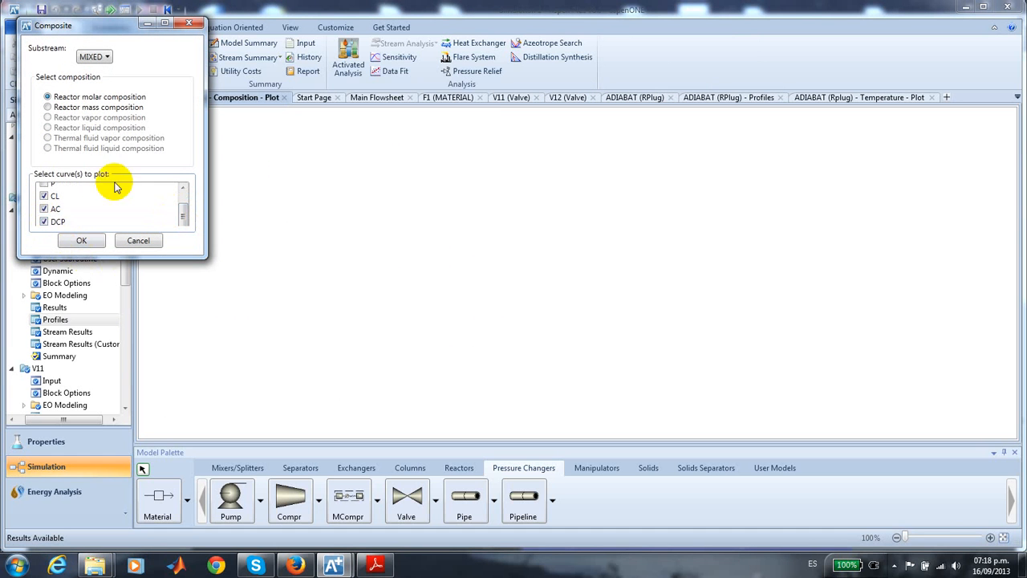
pyautogui.click(85, 241)
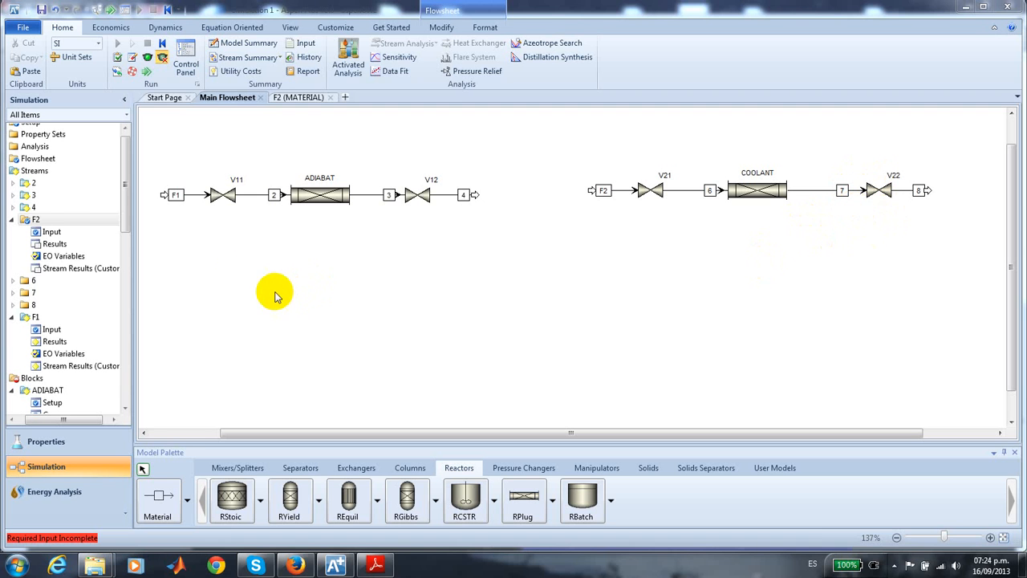
# - Review the input specifications of feed stream F2, including its state variables and composition, and return to the main flowsheet
pyautogui.doubleClick(56, 232)
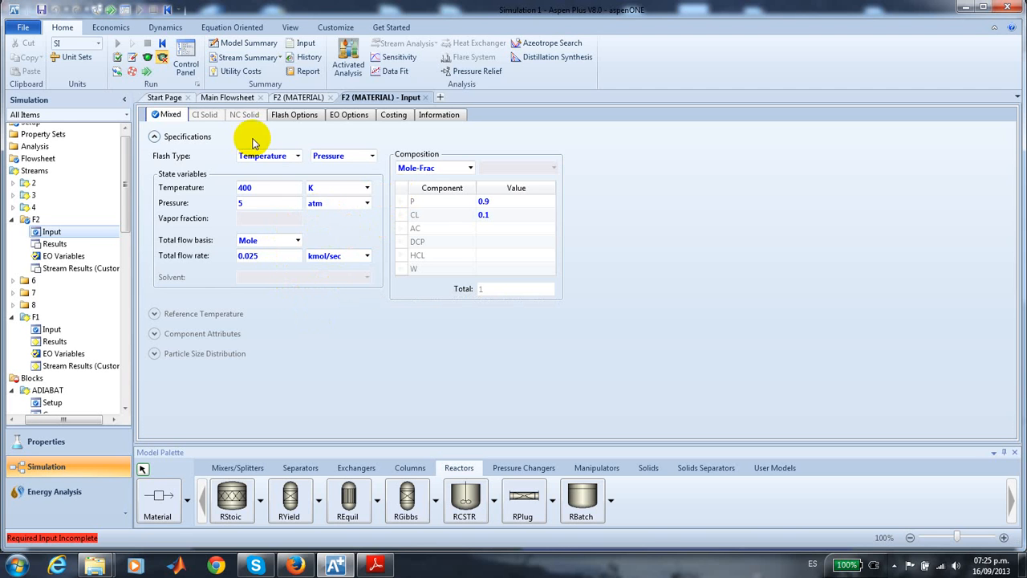
pyautogui.click(239, 104)
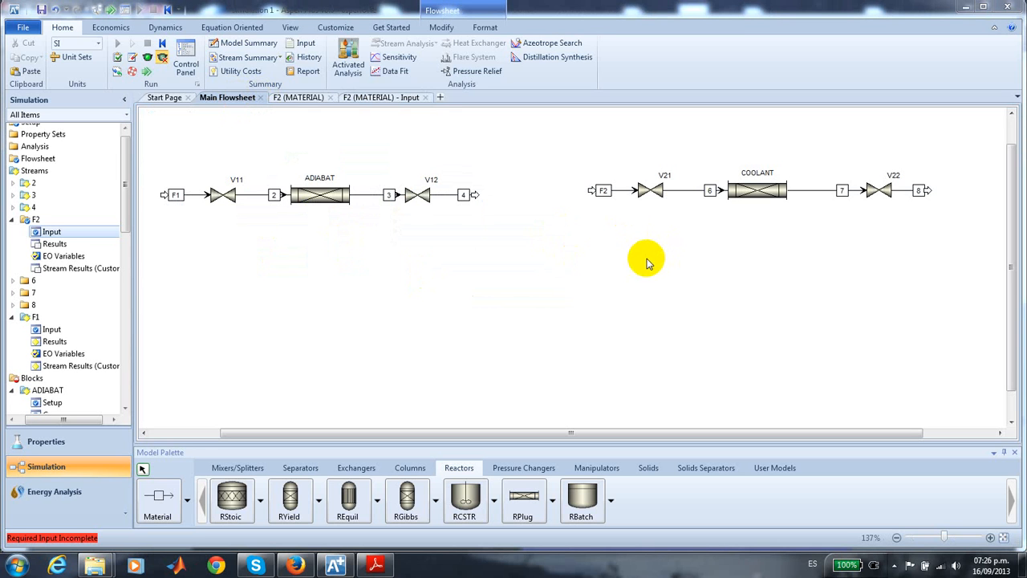
# - Set valve V21's outlet pressure to 3 atm and its valid phases to Vapor-Only
pyautogui.click(656, 196)
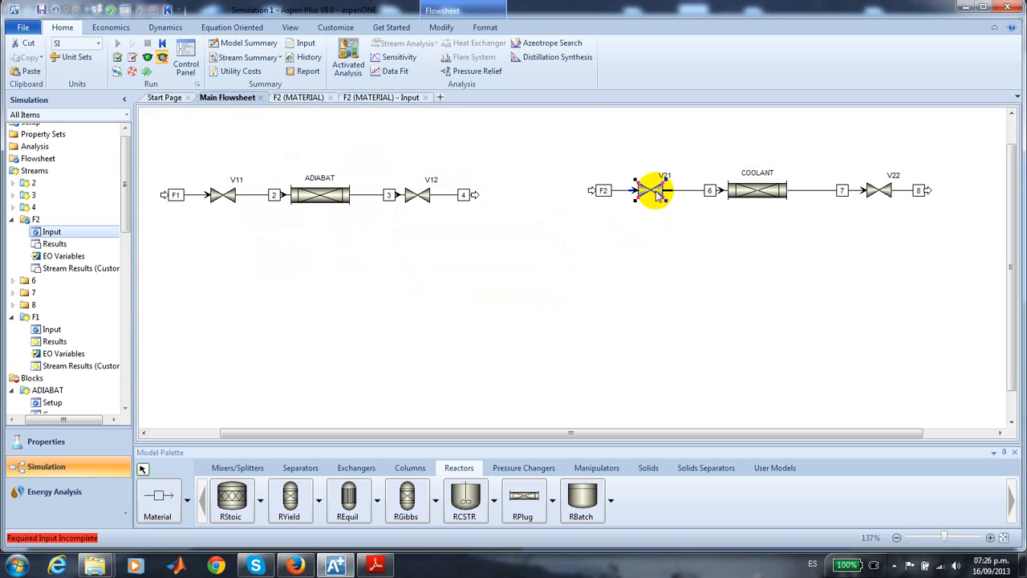
pyautogui.doubleClick(653, 191)
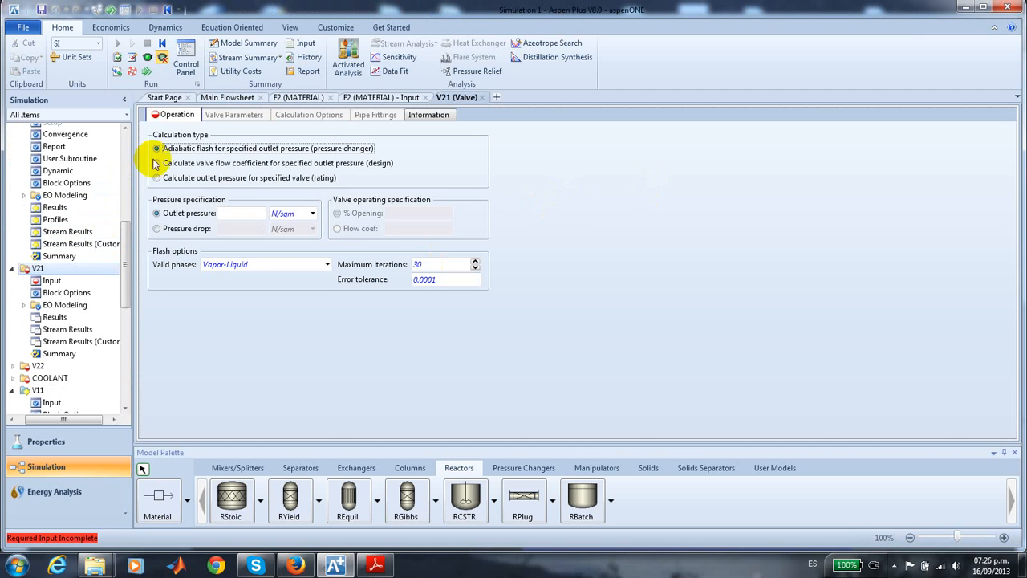
pyautogui.click(236, 213)
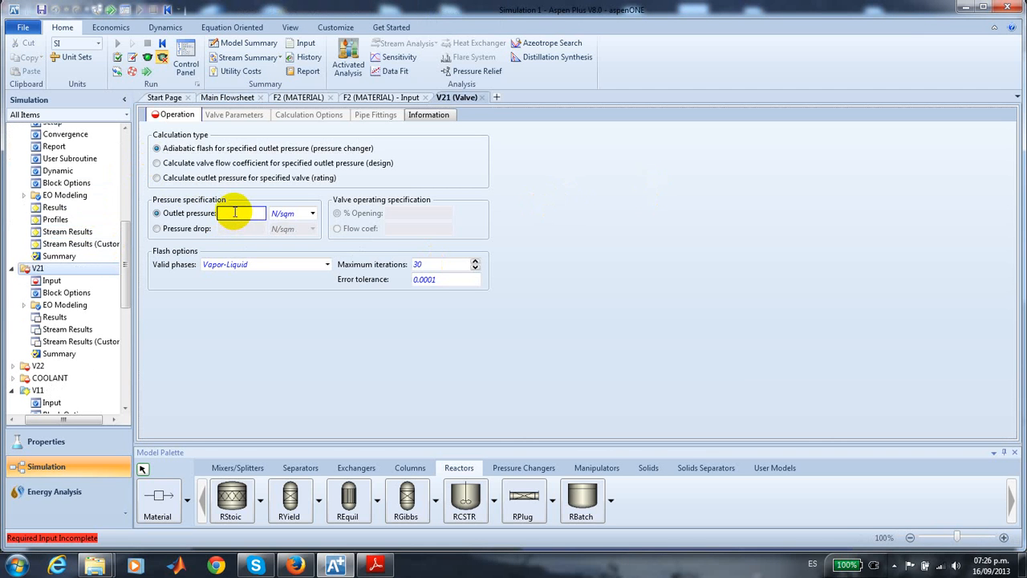
pyautogui.write('3')
pyautogui.click(312, 212)
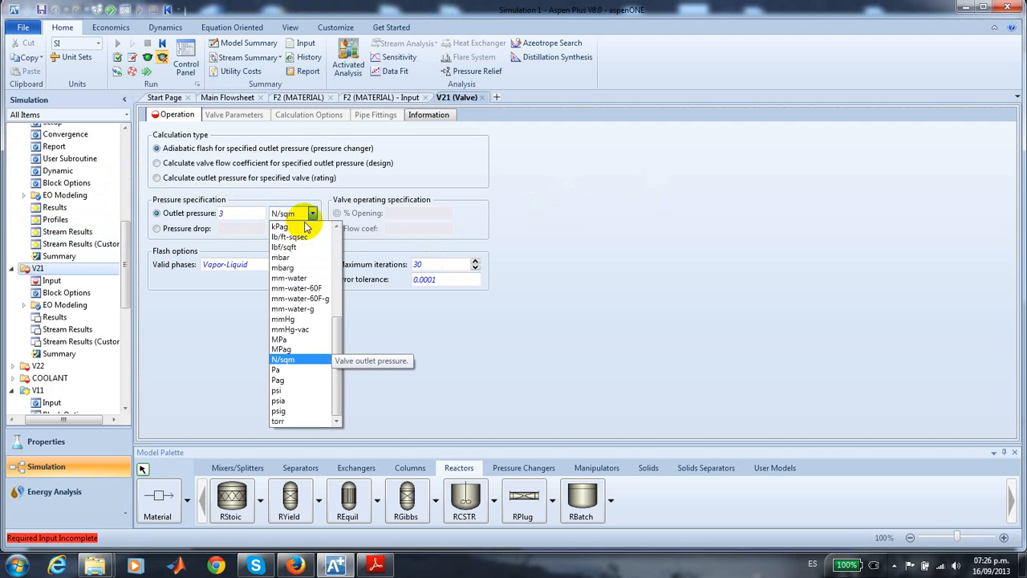
pyautogui.moveTo(337, 325); pyautogui.dragTo(338, 244)
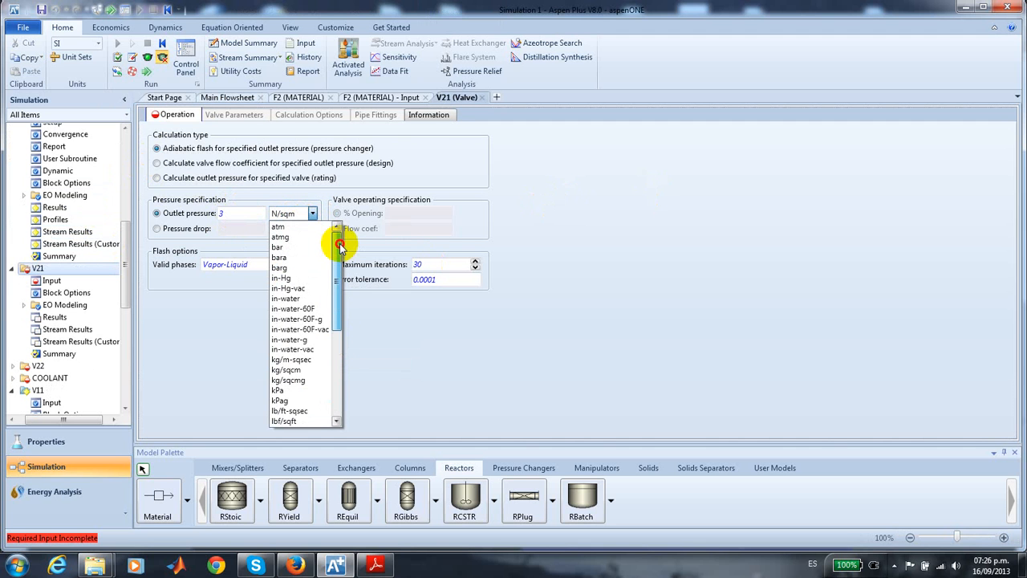
pyautogui.click(301, 227)
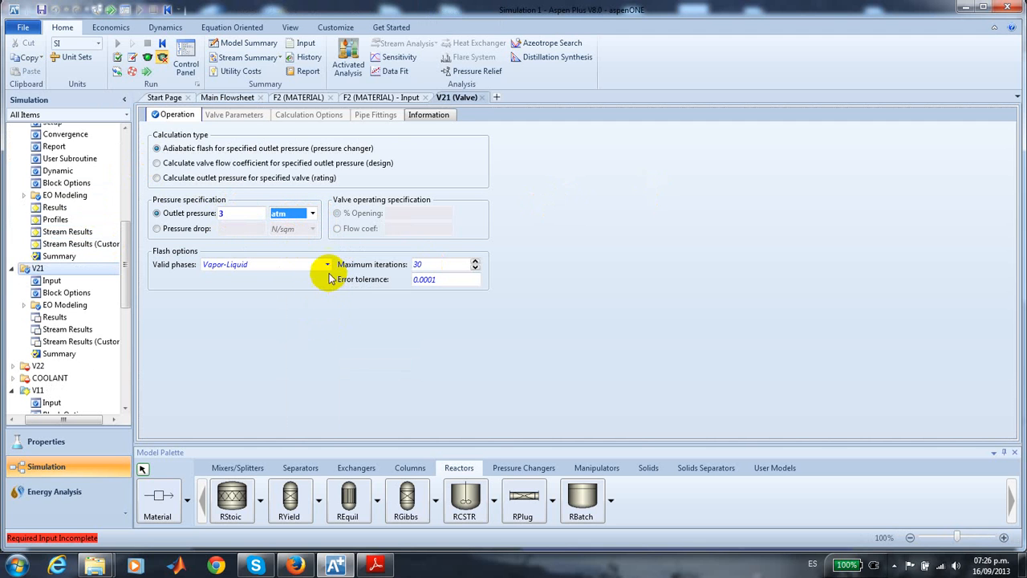
pyautogui.click(327, 264)
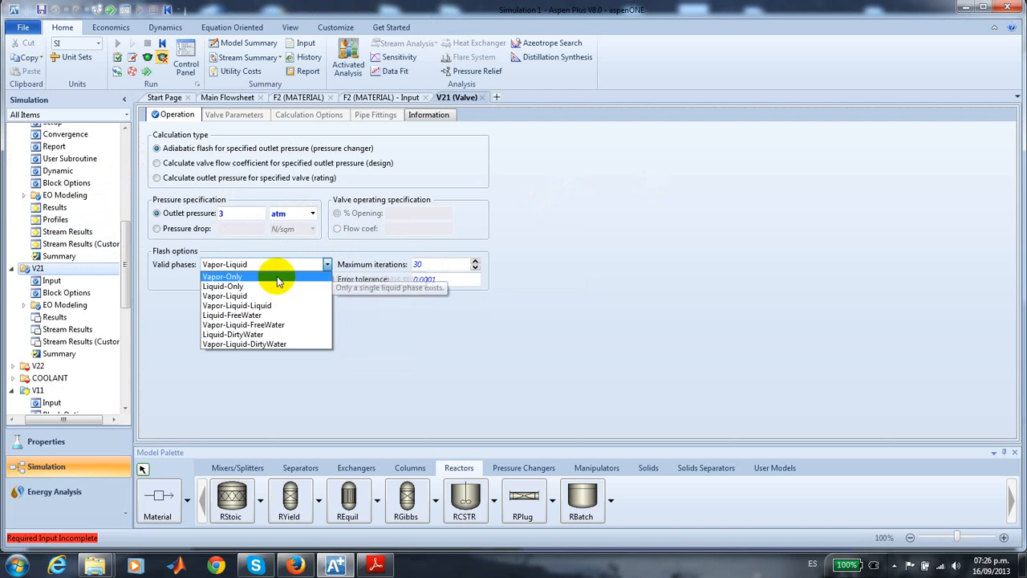
pyautogui.click(277, 277)
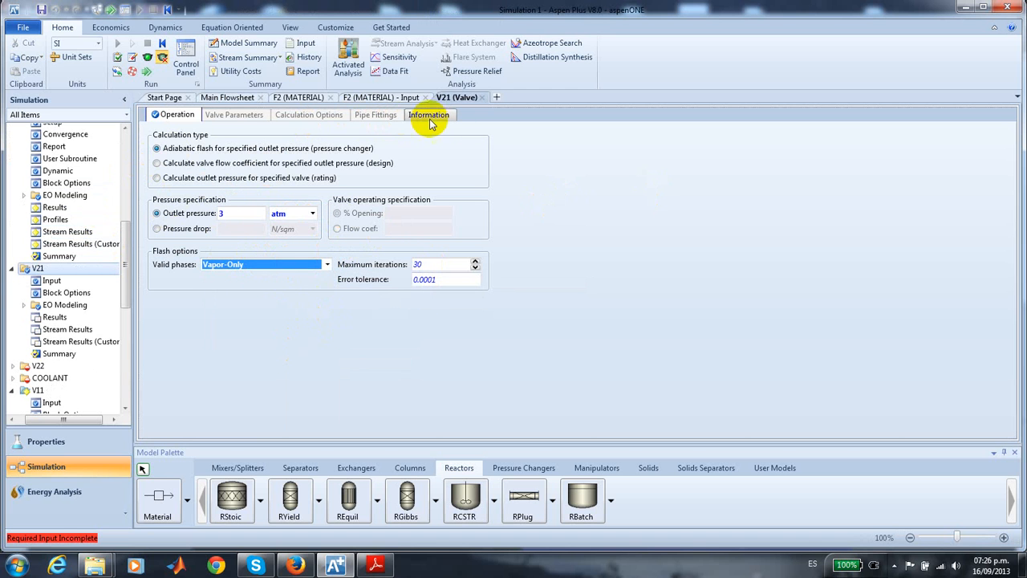
# - Specify valve V22 by a pressure drop of 1 atm and set its valid phases to Vapor-Only
pyautogui.click(220, 97)
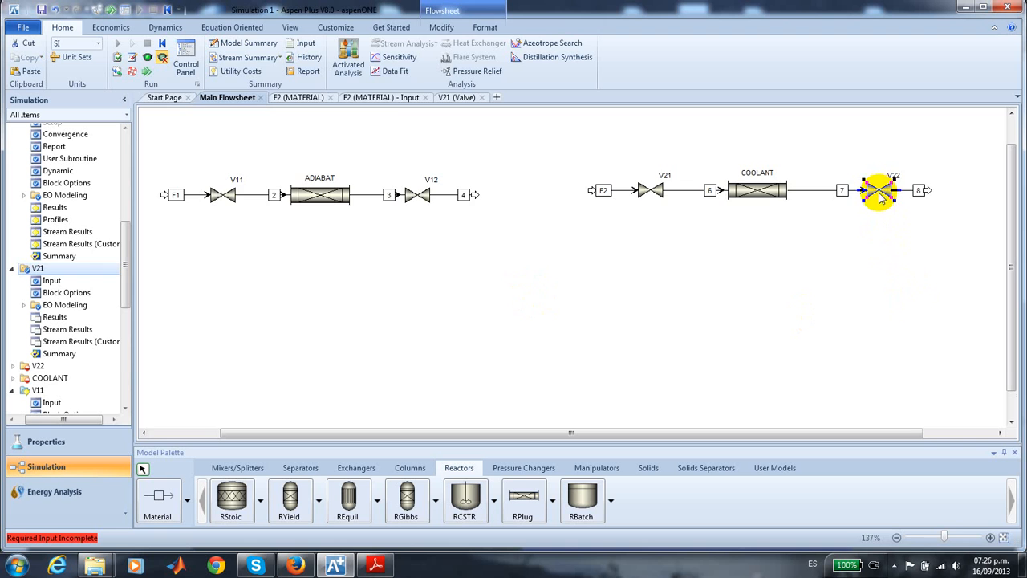
pyautogui.doubleClick(879, 190)
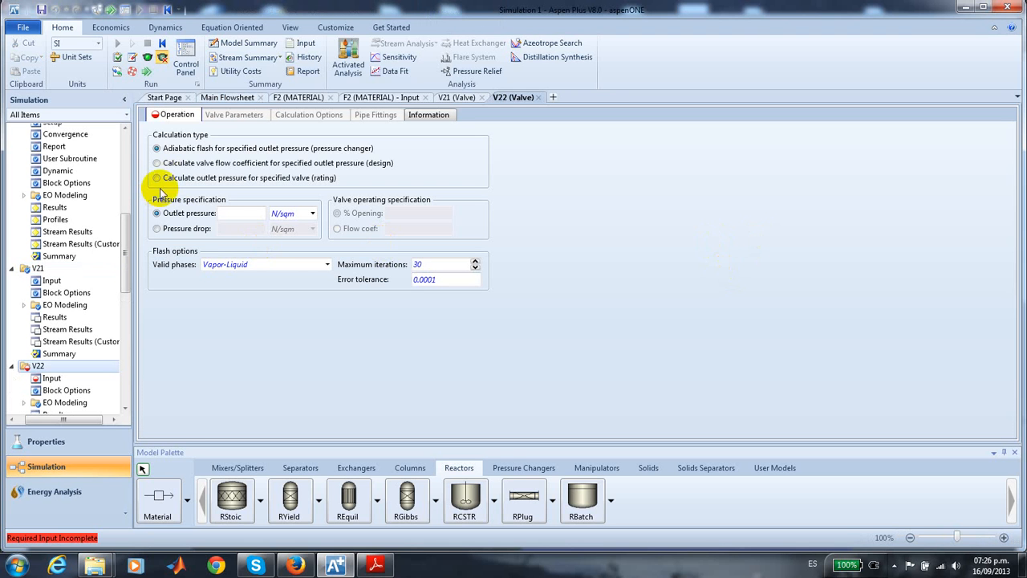
pyautogui.click(158, 230)
pyautogui.click(233, 231)
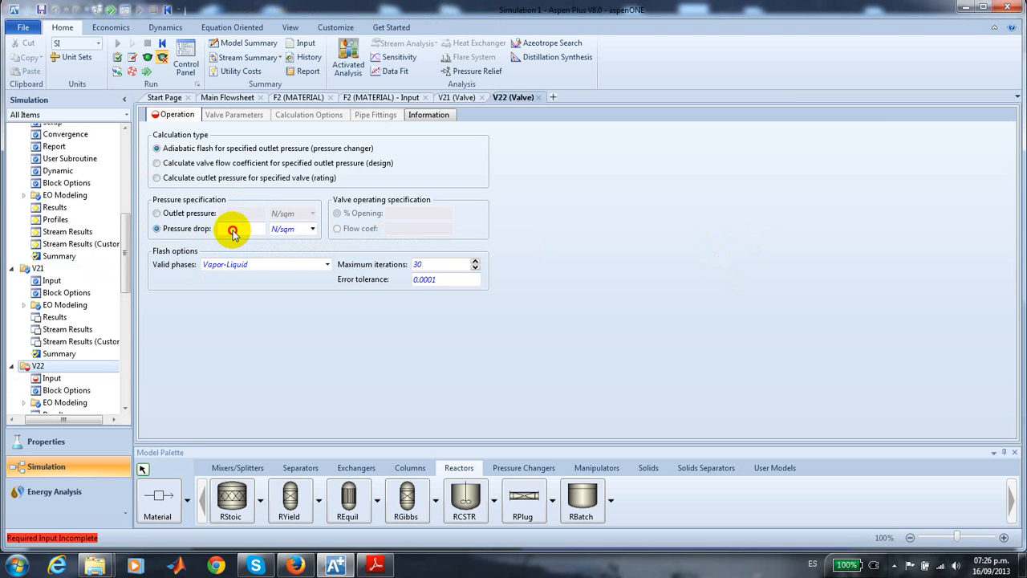
pyautogui.write('1')
pyautogui.click(312, 229)
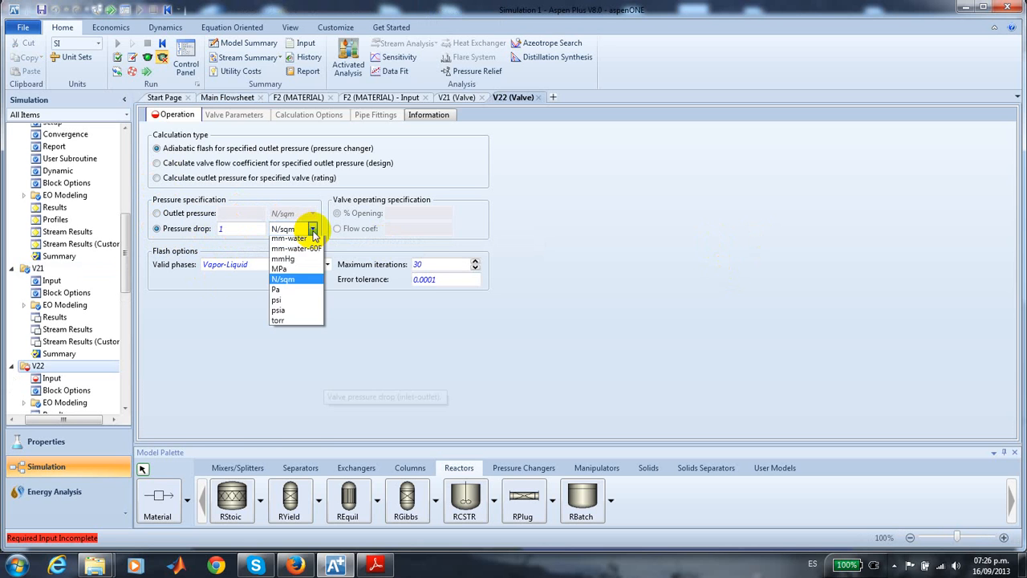
pyautogui.click(280, 242)
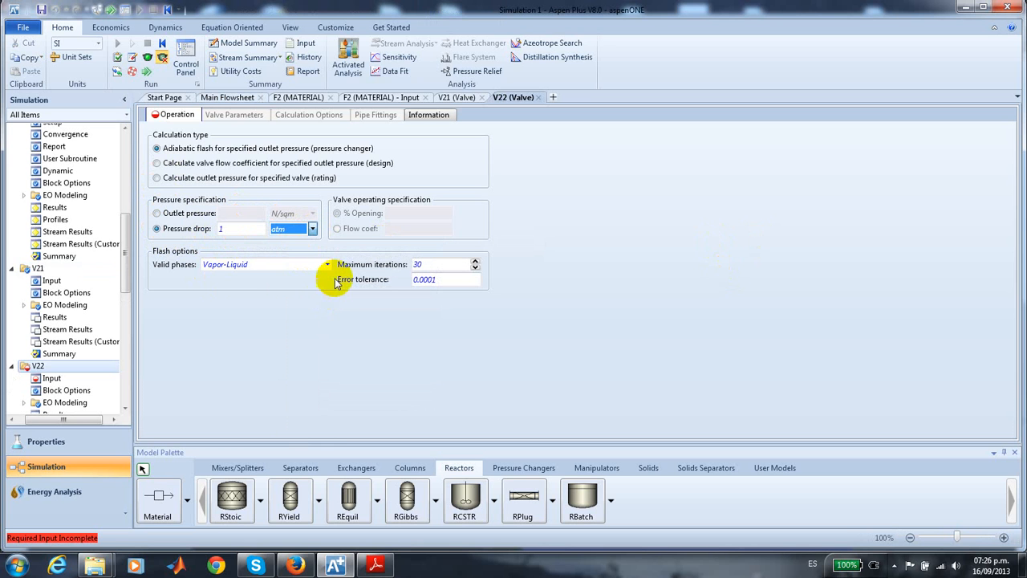
pyautogui.click(327, 265)
pyautogui.click(277, 281)
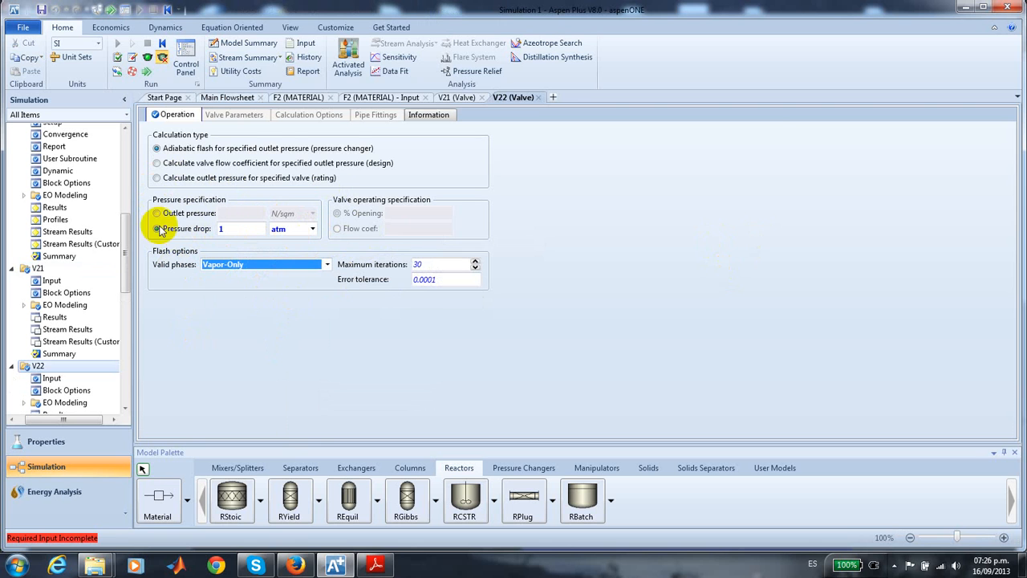
# - Define COOLANT as a reactor with constant thermal fluid temperature, with U of 142 Watt/sqm-K and thermal fluid at 400 K
pyautogui.click(233, 99)
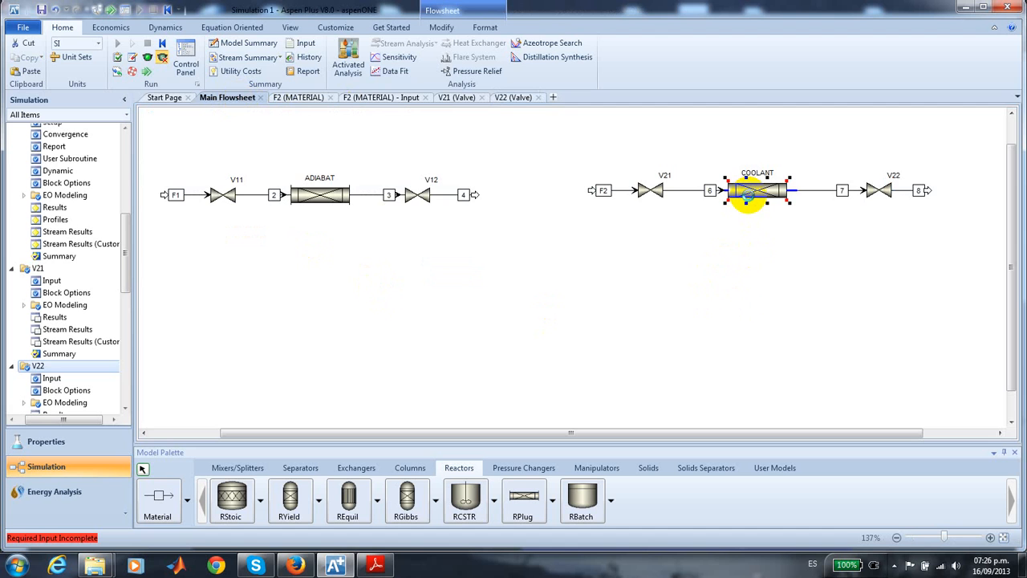
pyautogui.doubleClick(748, 200)
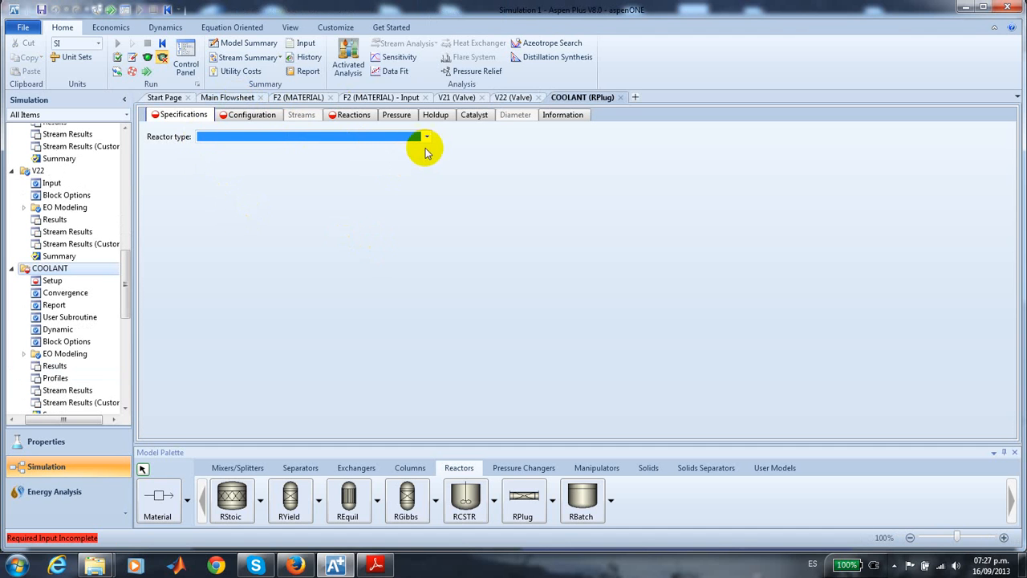
pyautogui.click(425, 138)
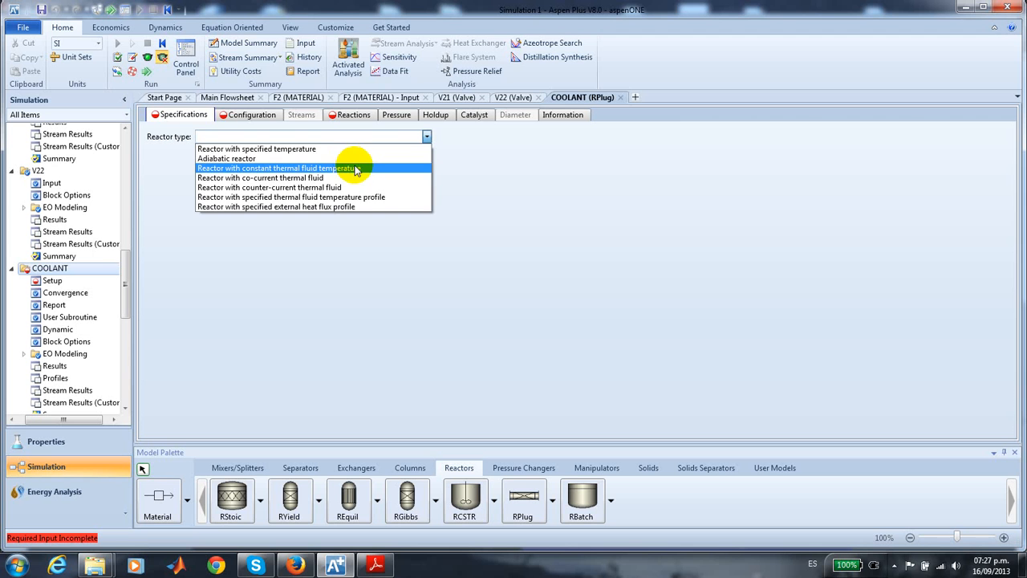
pyautogui.click(356, 170)
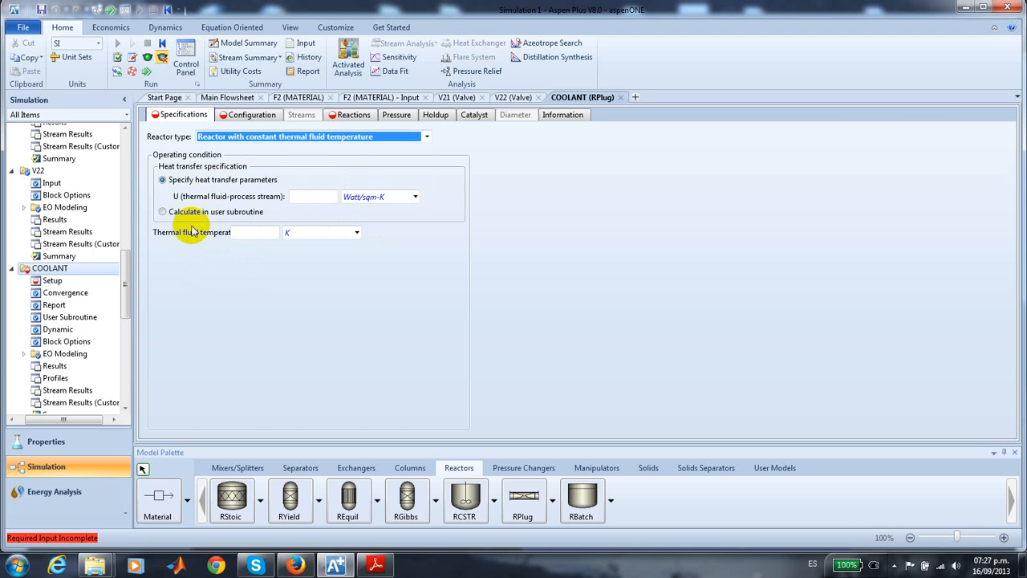
pyautogui.click(312, 197)
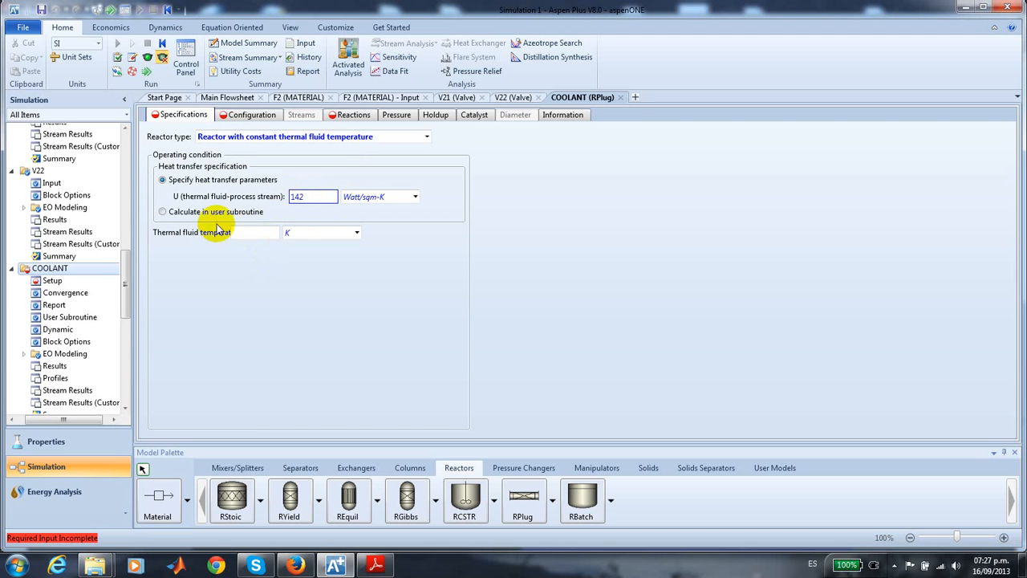
pyautogui.click(252, 234)
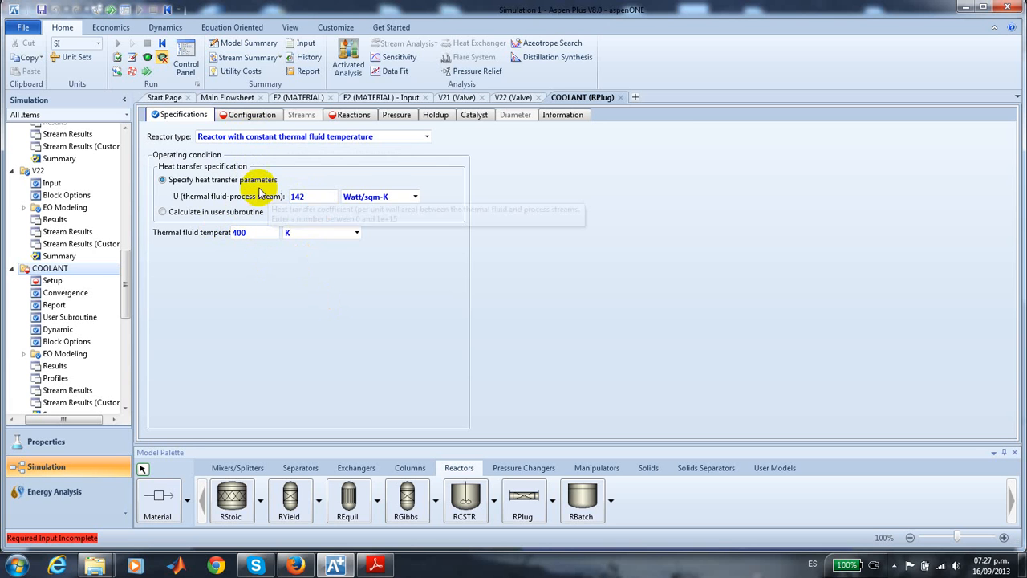
# - Configure COOLANT as a multitube reactor with 250 tubes, each 10 meters long and 0.1 meter in diameter
pyautogui.click(255, 117)
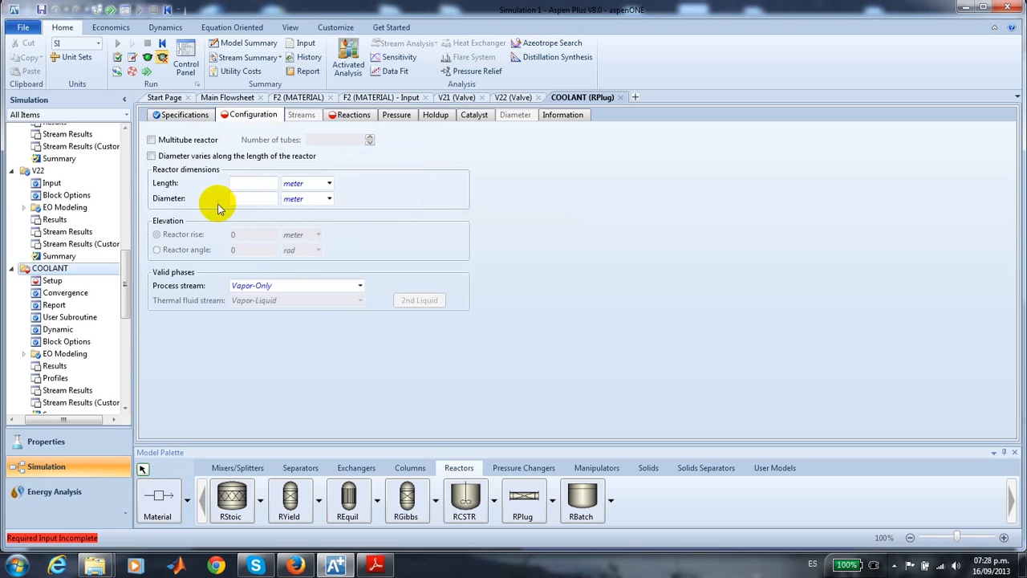
pyautogui.click(152, 141)
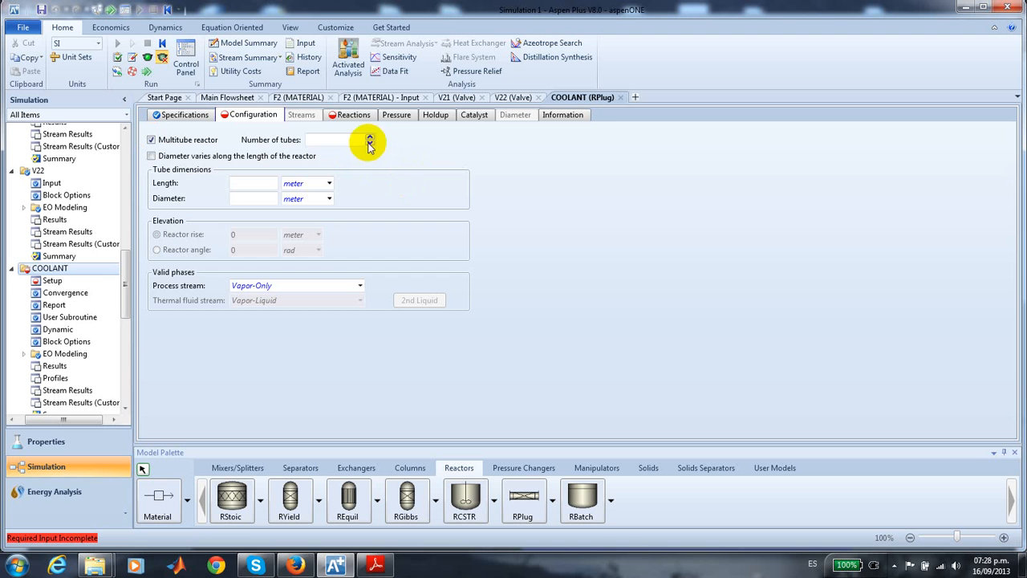
pyautogui.click(353, 140)
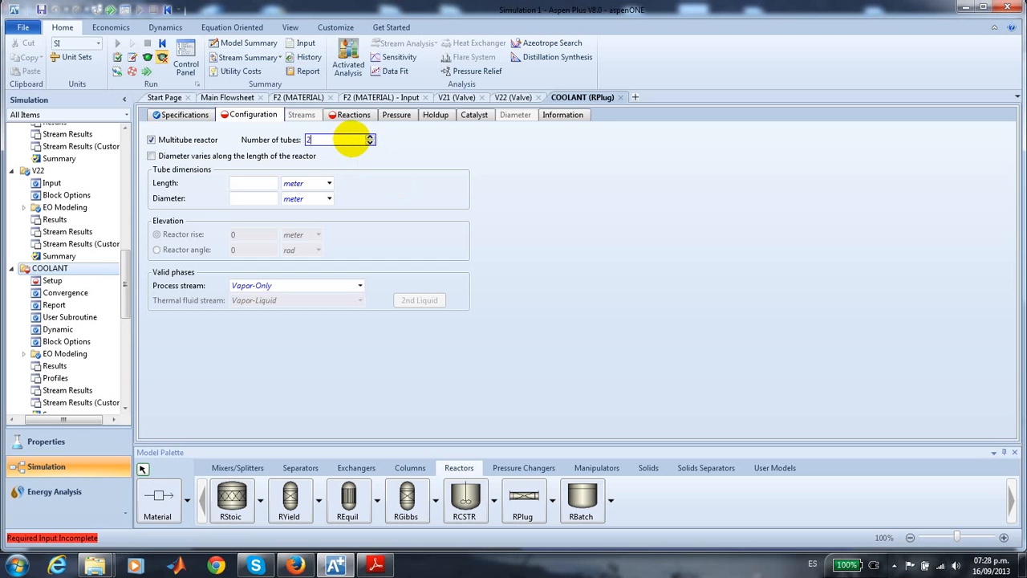
pyautogui.click(240, 183)
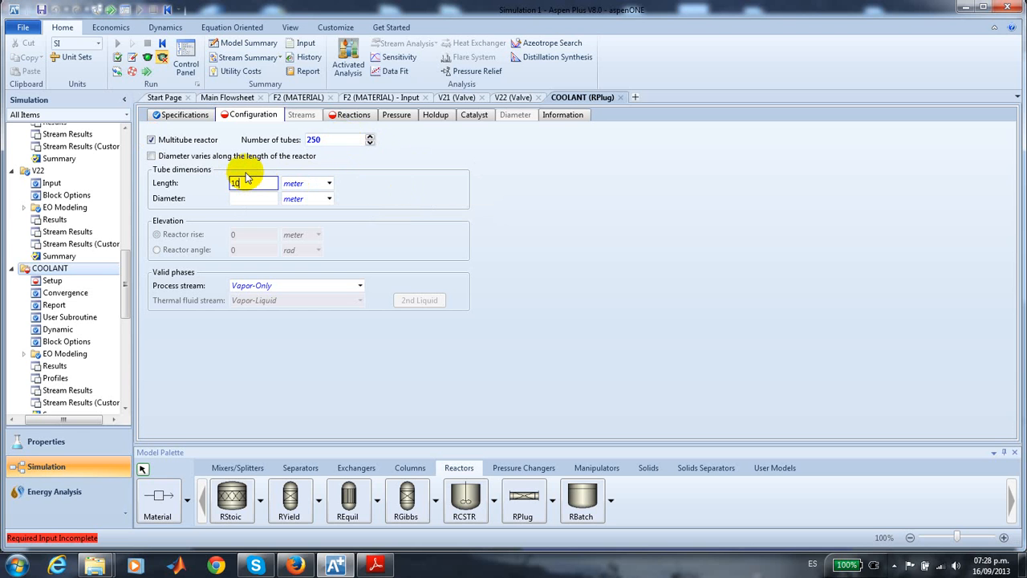
pyautogui.click(248, 200)
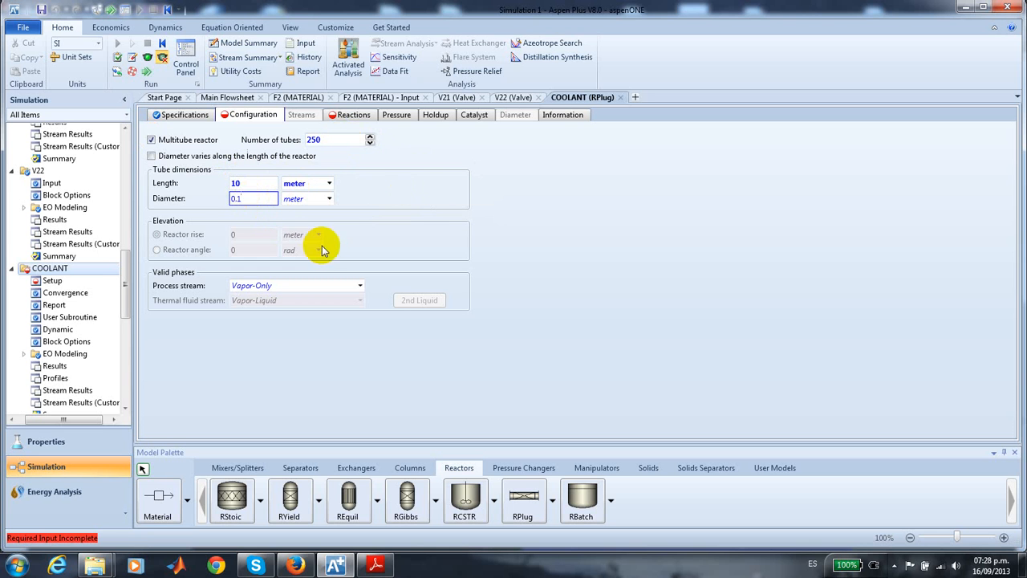
pyautogui.click(406, 237)
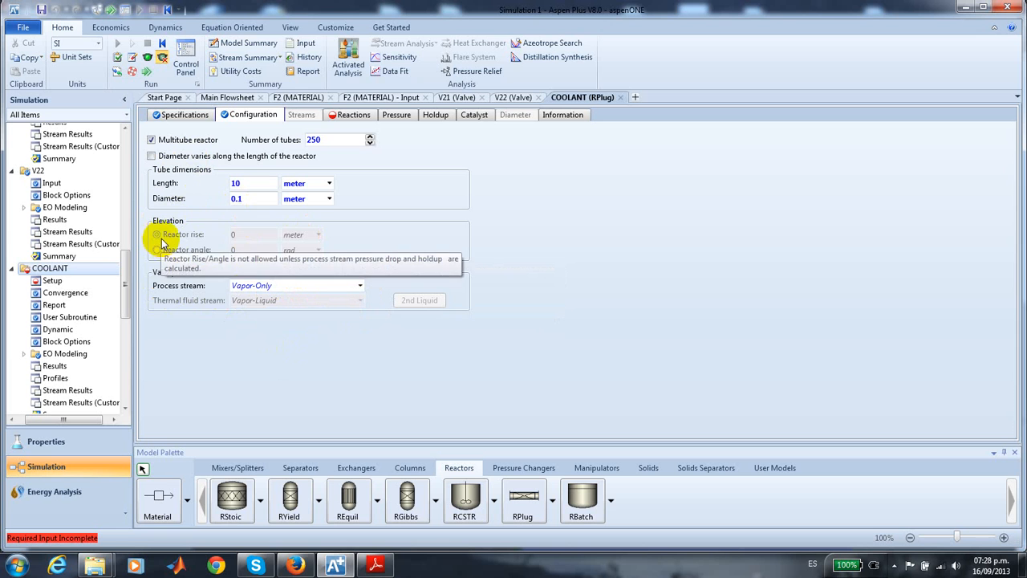
# - Include reaction set R-1 in the COOLANT reactor model
pyautogui.click(355, 115)
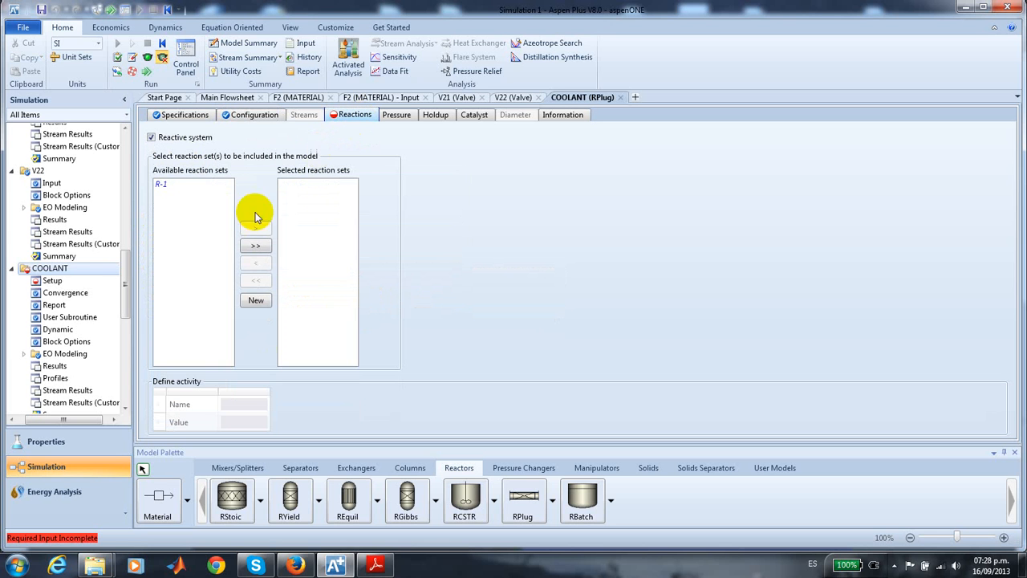
pyautogui.click(160, 186)
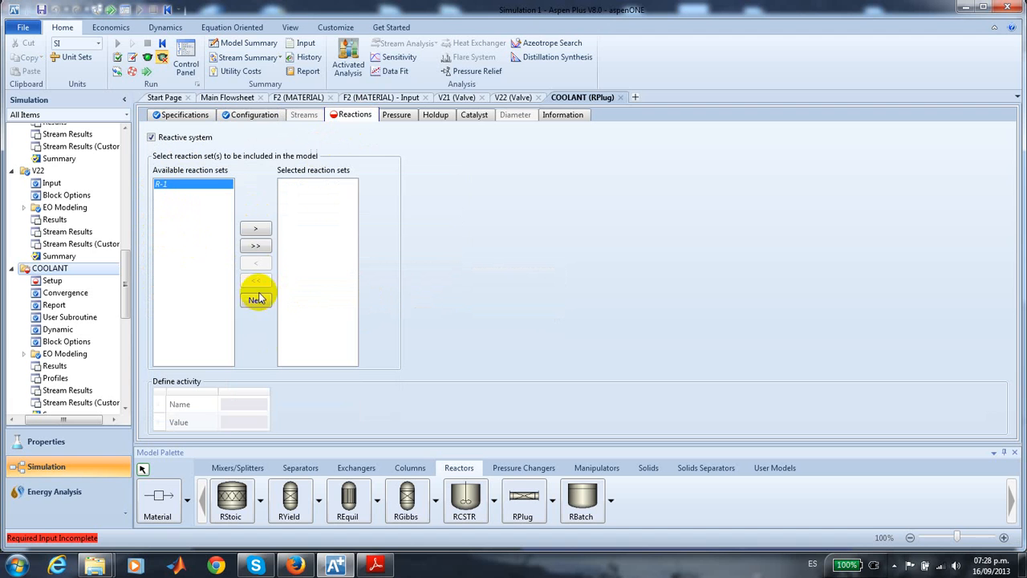
pyautogui.click(257, 231)
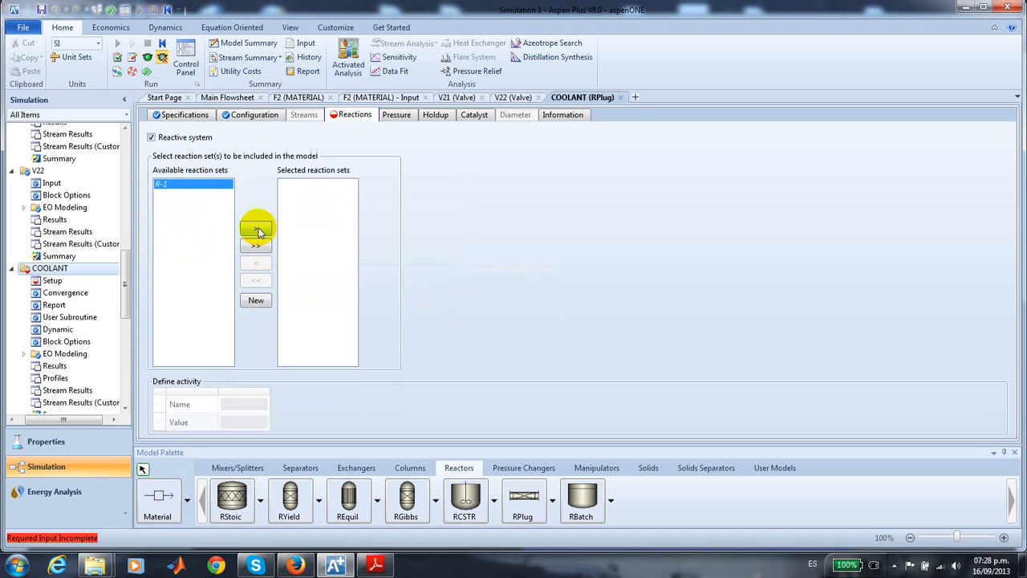
# - Set the COOLANT reactor's process stream inlet pressure to 3 atm
pyautogui.click(395, 116)
pyautogui.click(278, 148)
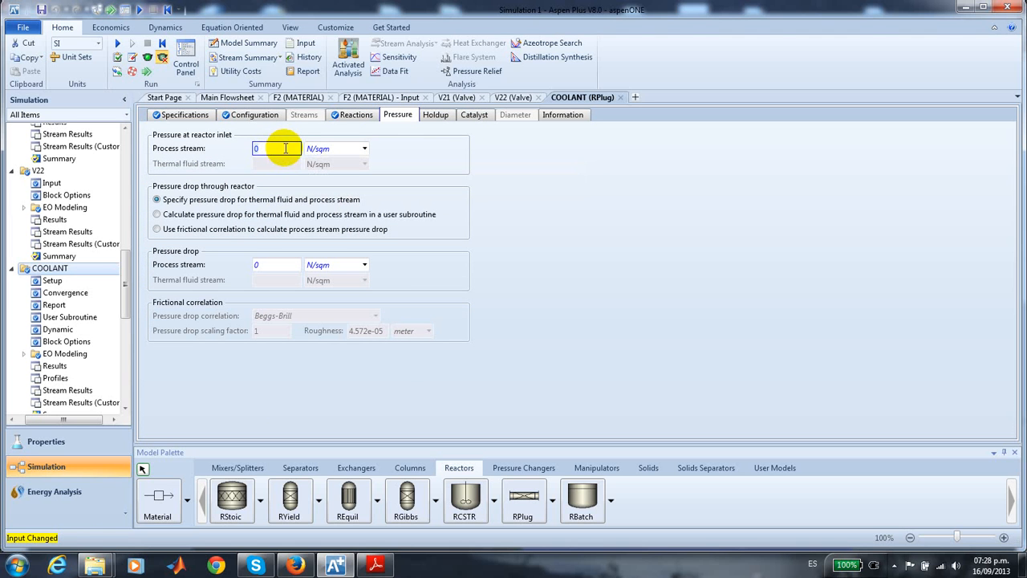
pyautogui.write('3')
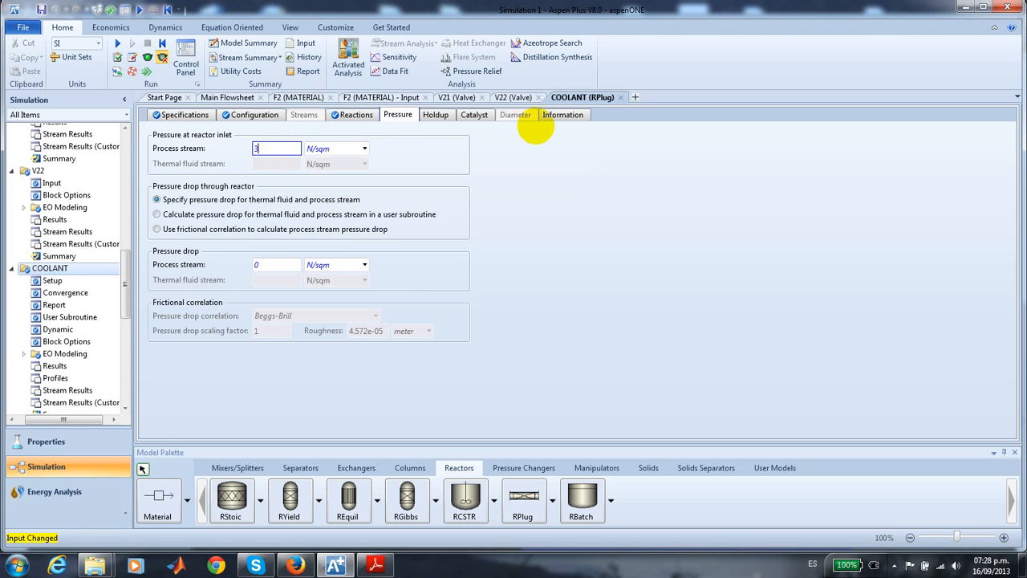
pyautogui.click(365, 152)
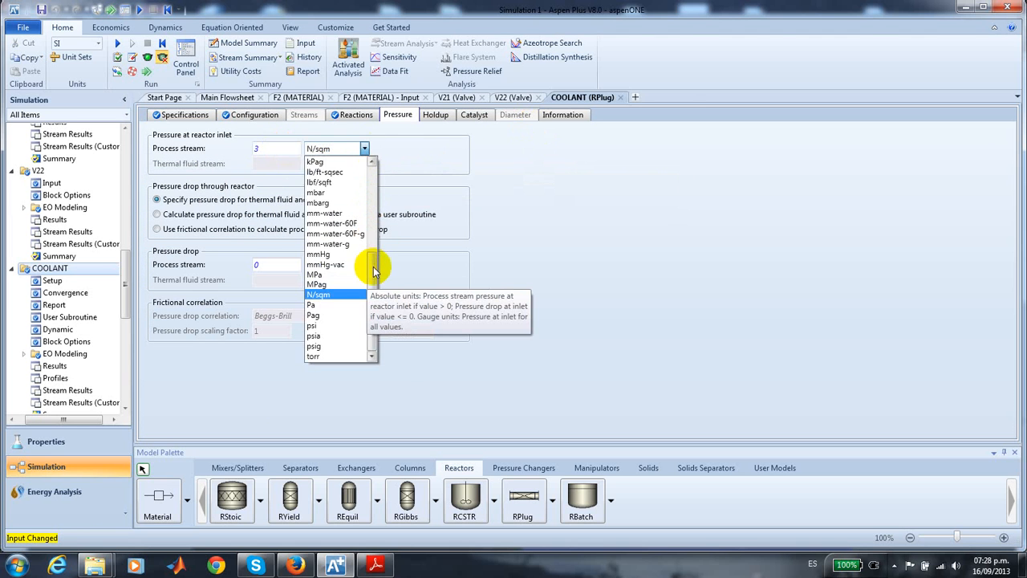
pyautogui.click(374, 167)
pyautogui.scroll(5, 332, 172)
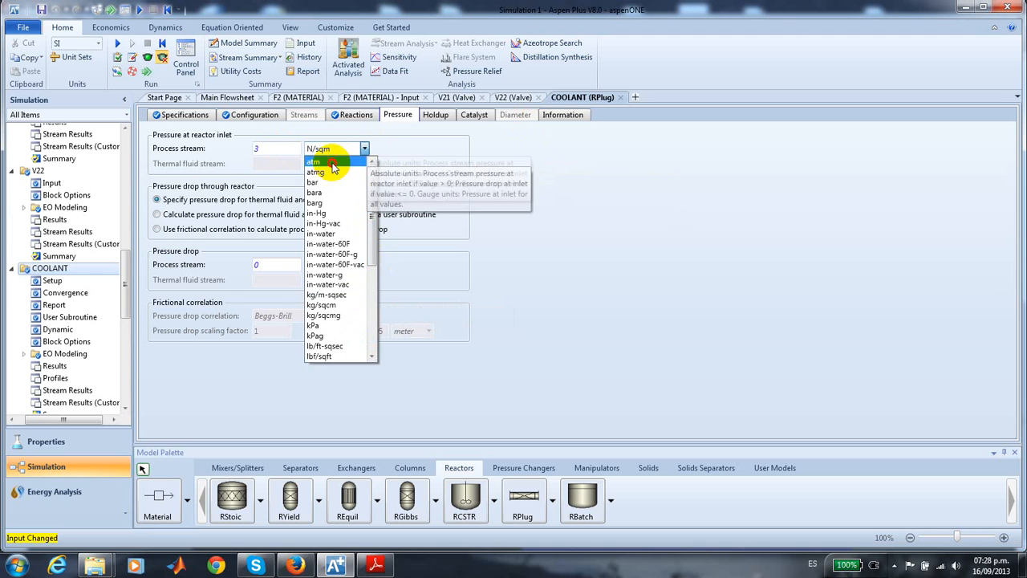
pyautogui.click(333, 162)
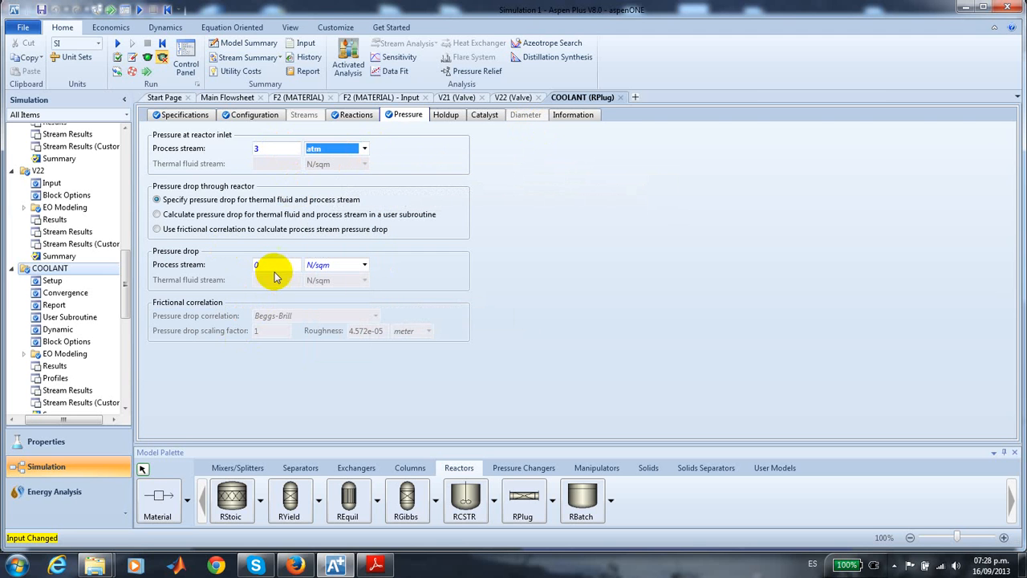
# - Set the process stream pressure drop through the COOLANT reactor to 1 atm and check its catalyst settings
pyautogui.click(278, 266)
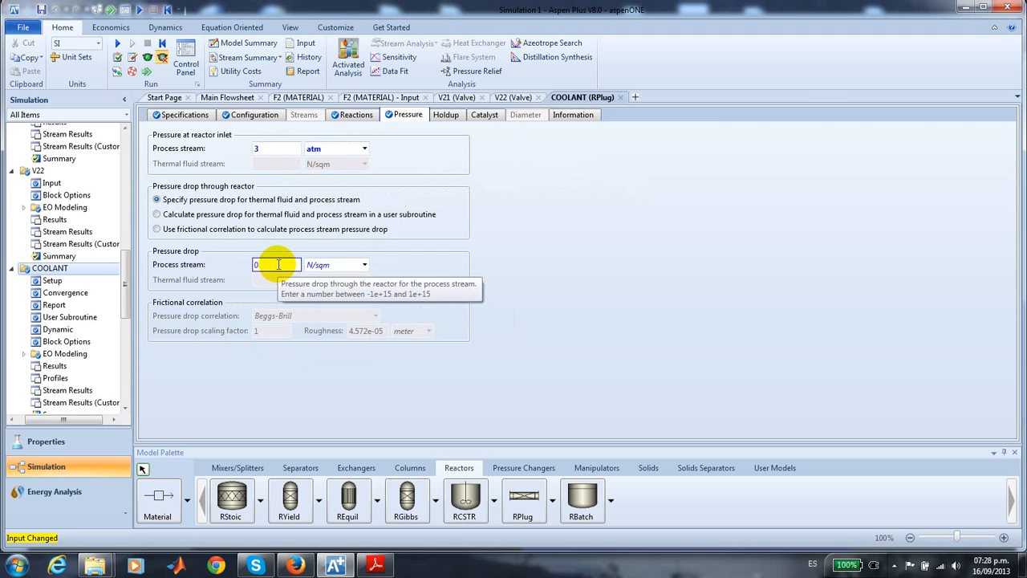
pyautogui.write('1')
pyautogui.click(365, 265)
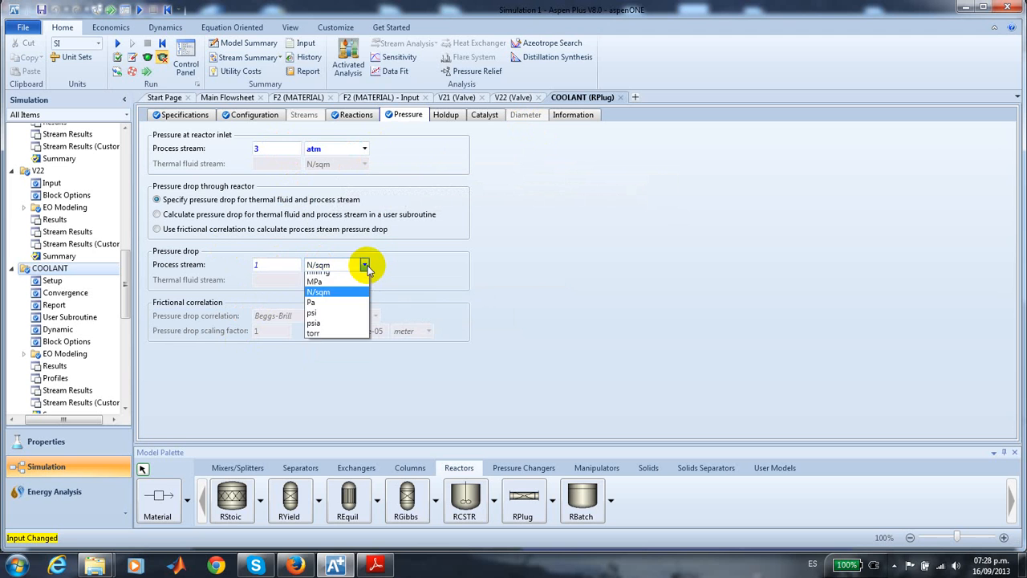
pyautogui.click(340, 278)
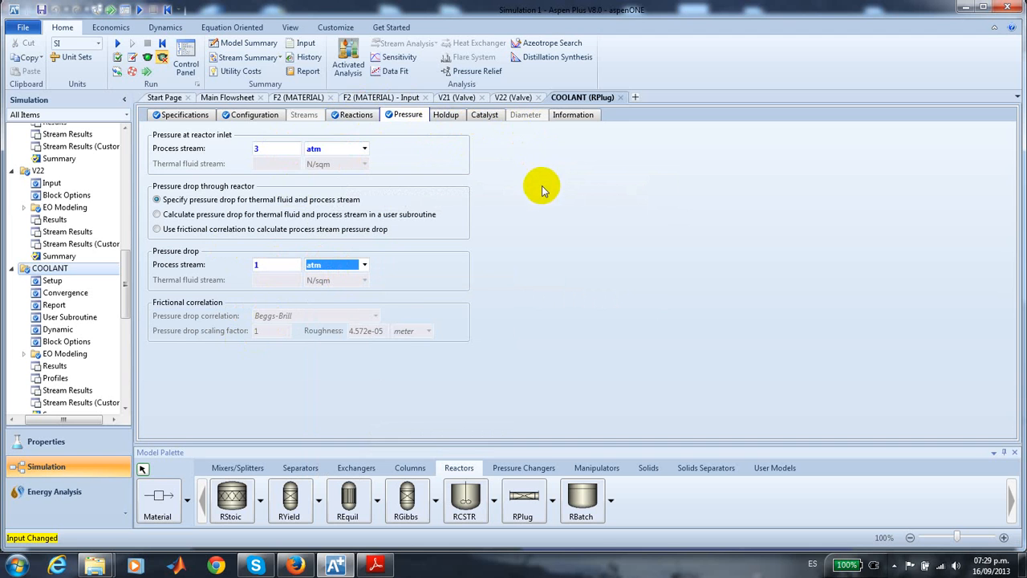
pyautogui.click(485, 119)
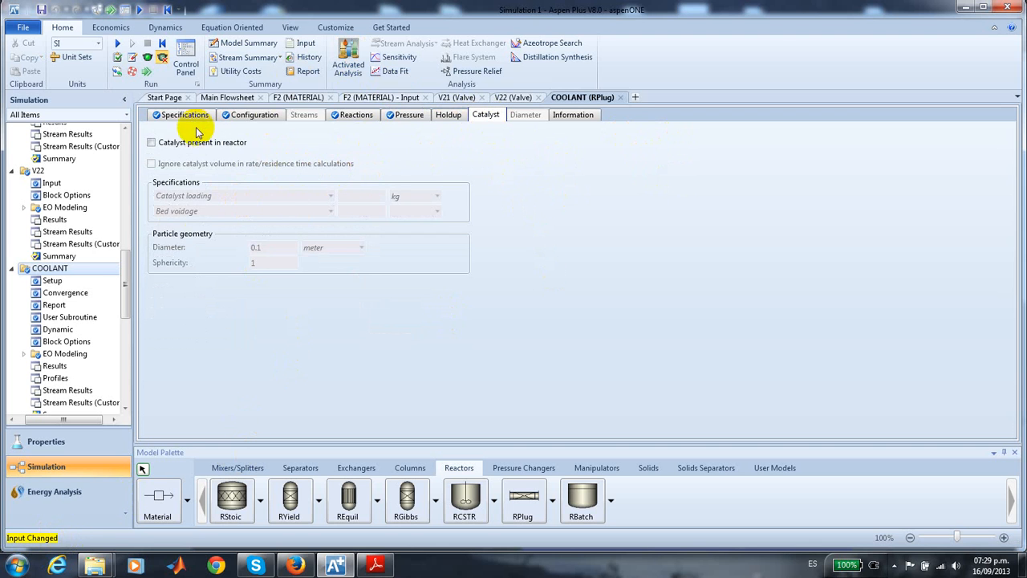
# - Return to the main flowsheet and run the simulation with both reactor trains
pyautogui.click(228, 97)
pyautogui.click(286, 320)
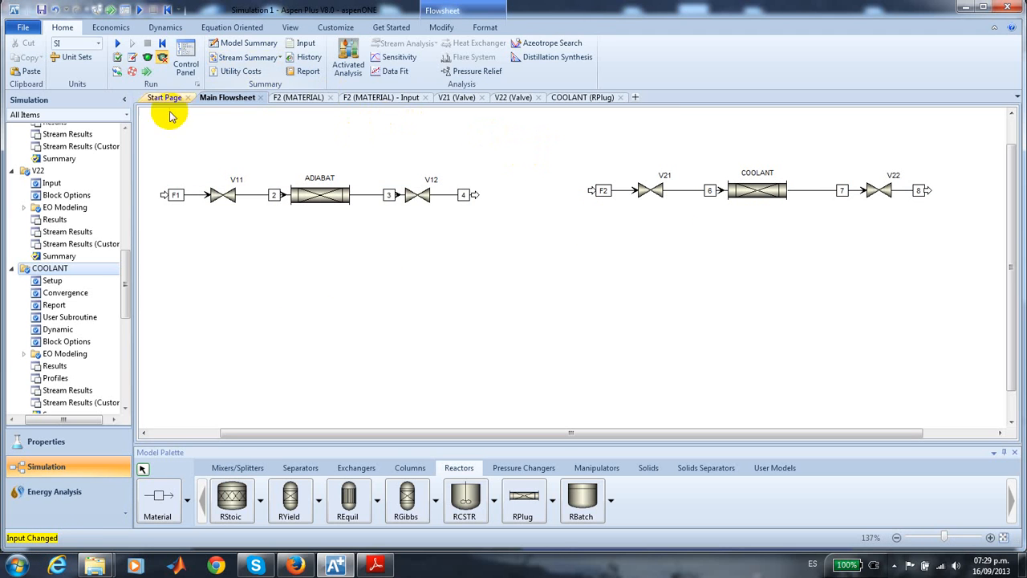
pyautogui.click(118, 45)
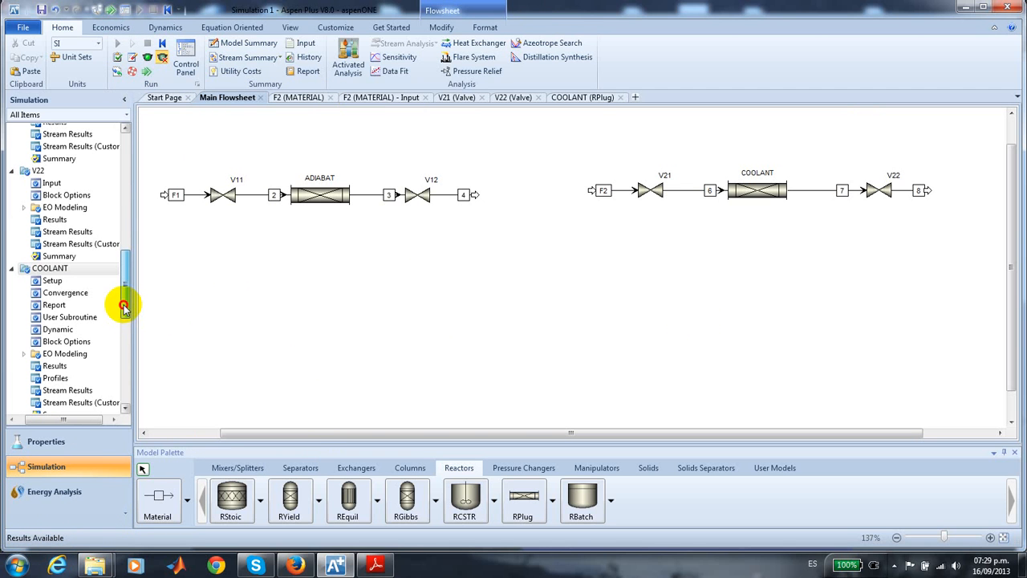
# - Plot the COOLANT reactor's process stream temperature against reactor length in meters
pyautogui.scroll(-2, 123, 305)
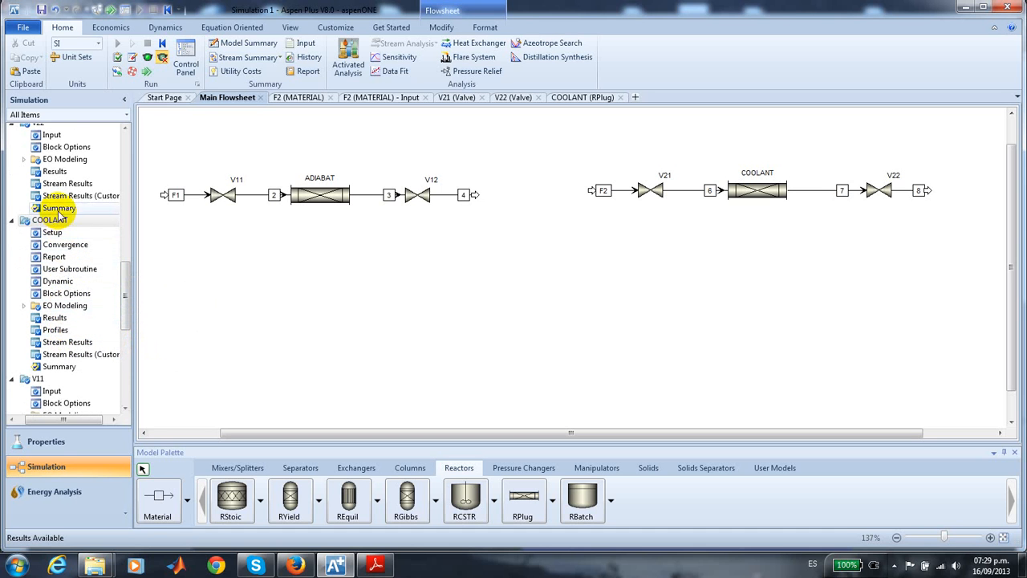
pyautogui.click(55, 328)
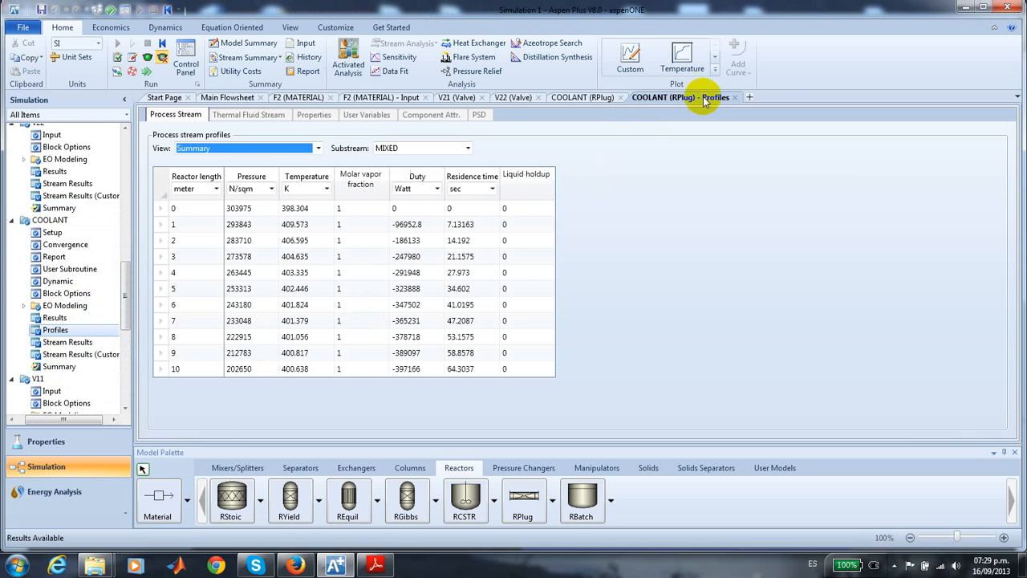
pyautogui.click(687, 59)
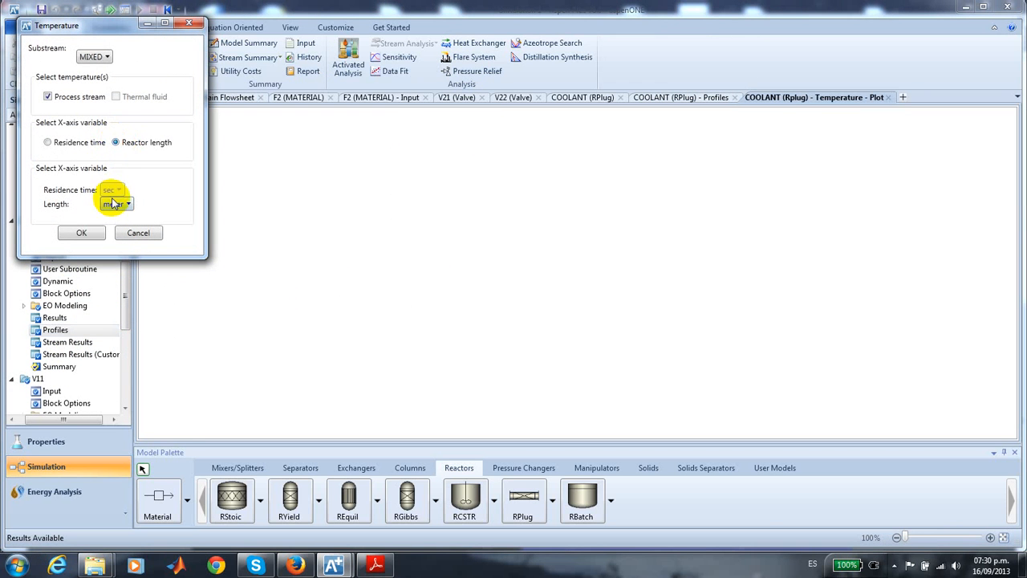
pyautogui.click(86, 232)
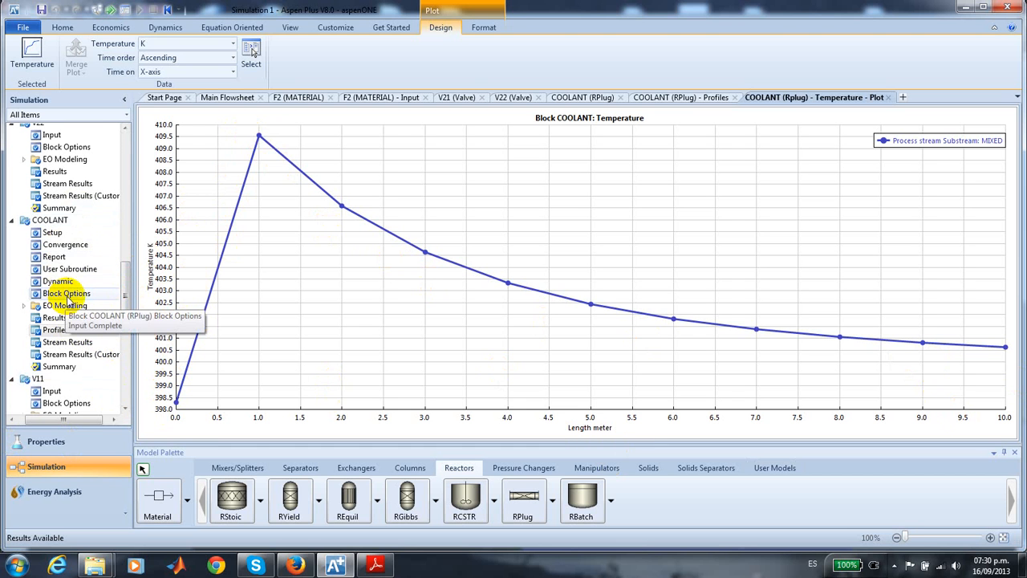
# - Rerun the simulation with 30 uniformly spaced profile intervals for the COOLANT reactor and review its temperature plot
pyautogui.click(54, 257)
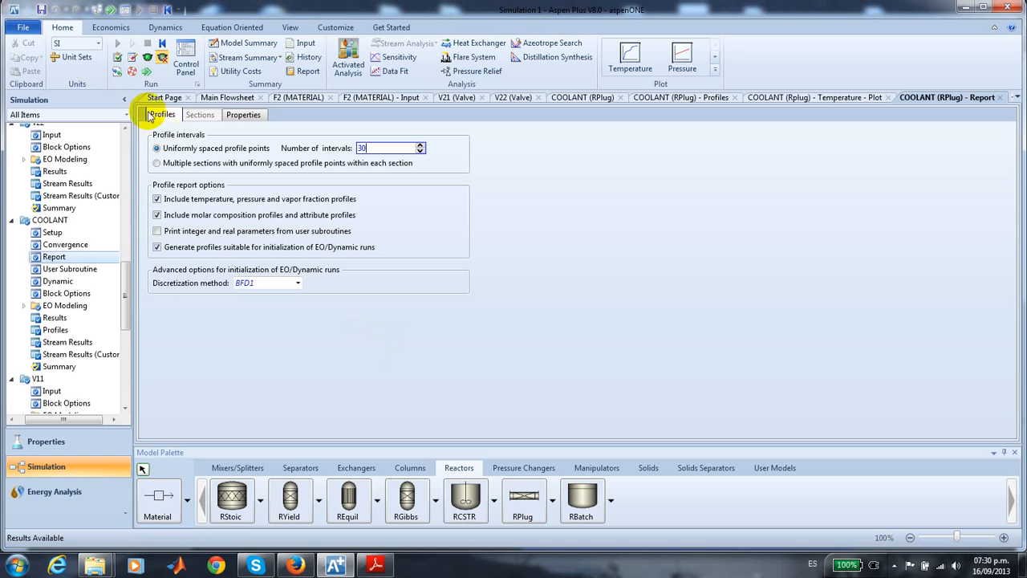
pyautogui.click(161, 148)
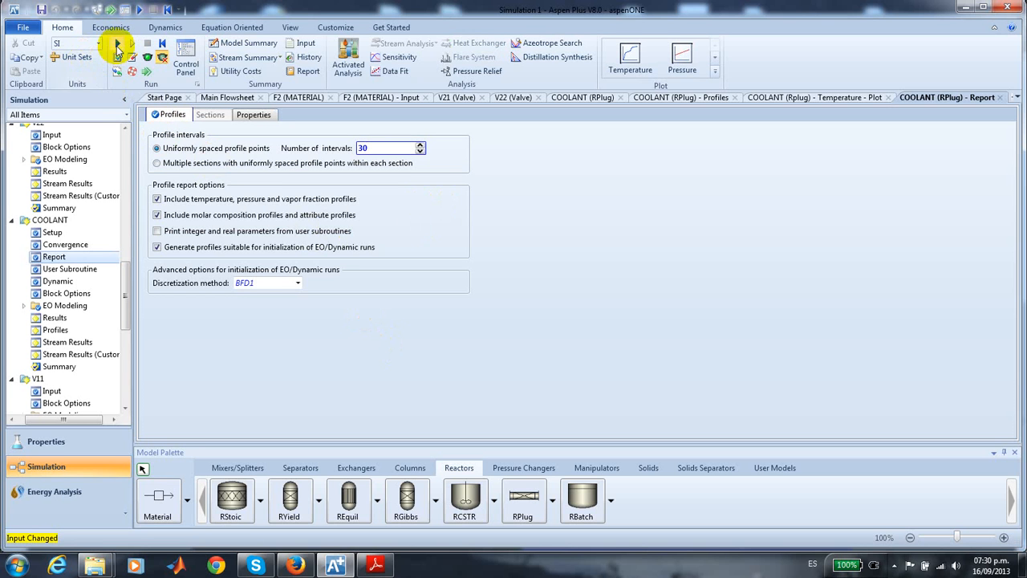
pyautogui.click(116, 45)
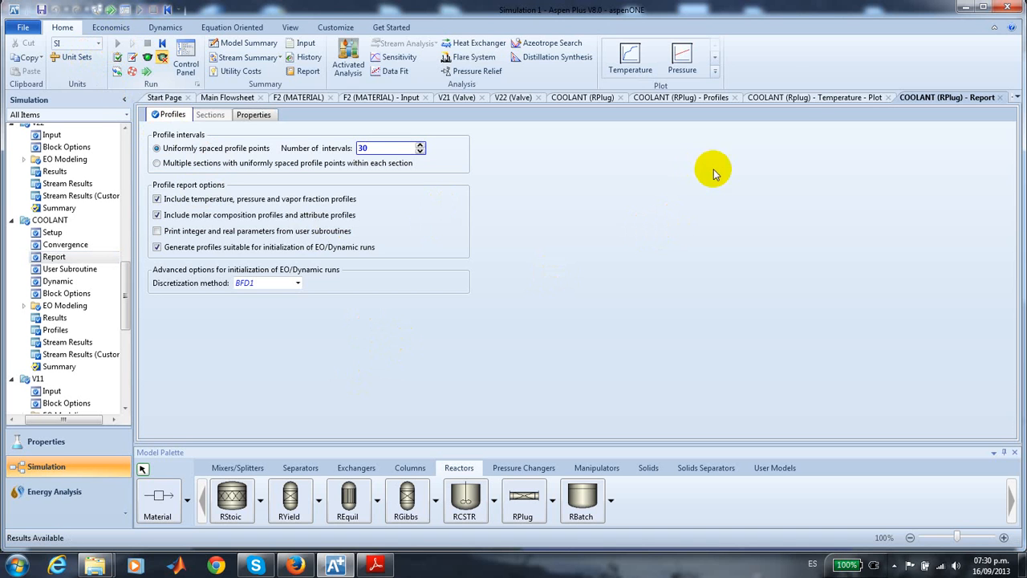
pyautogui.click(805, 99)
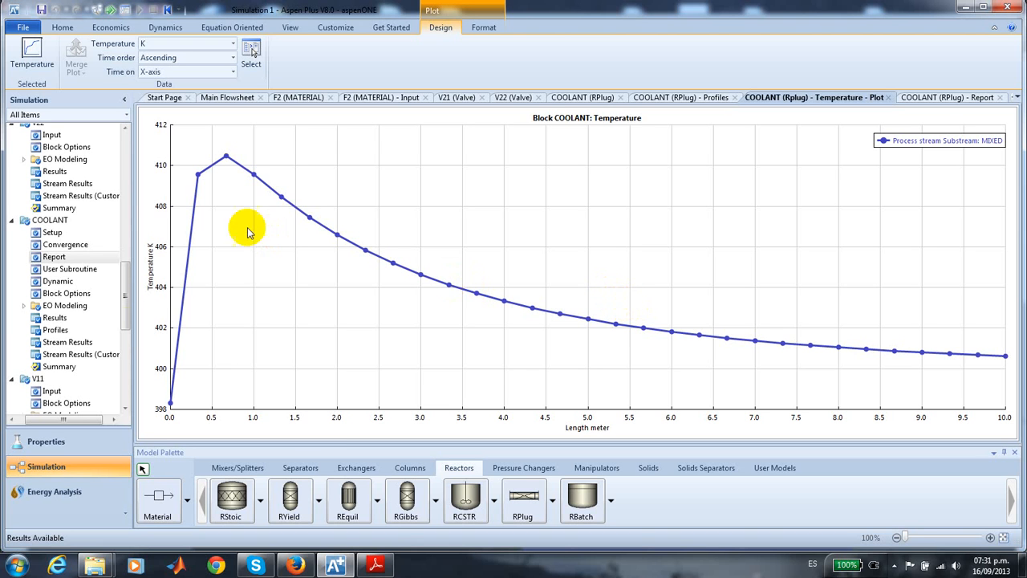
# - Set the COOLANT reactor's number of profile intervals to 50, rerun the simulation and review the refined temperature plot
pyautogui.click(56, 257)
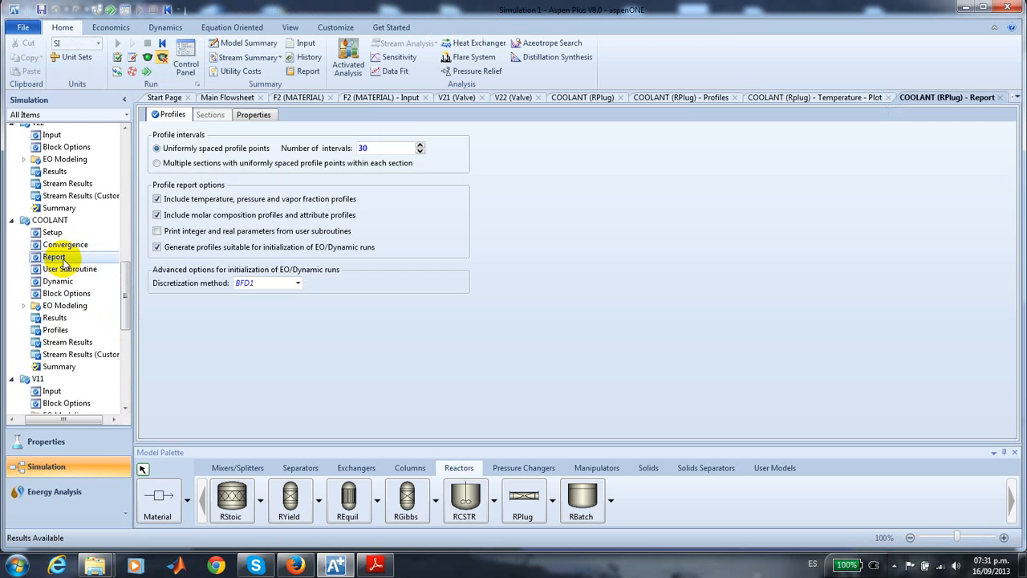
pyautogui.doubleClick(385, 151)
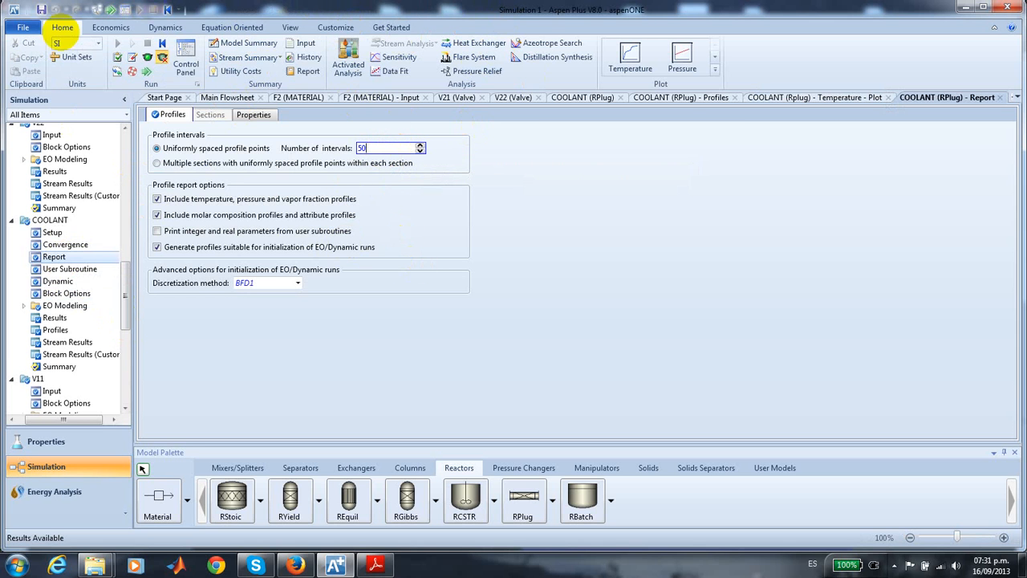
pyautogui.press('Return')
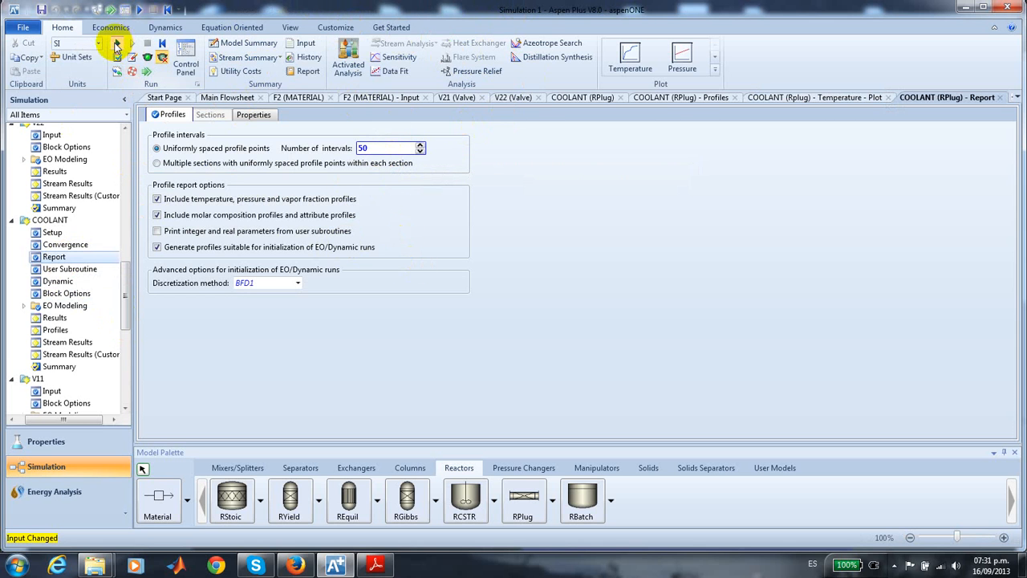
pyautogui.click(116, 44)
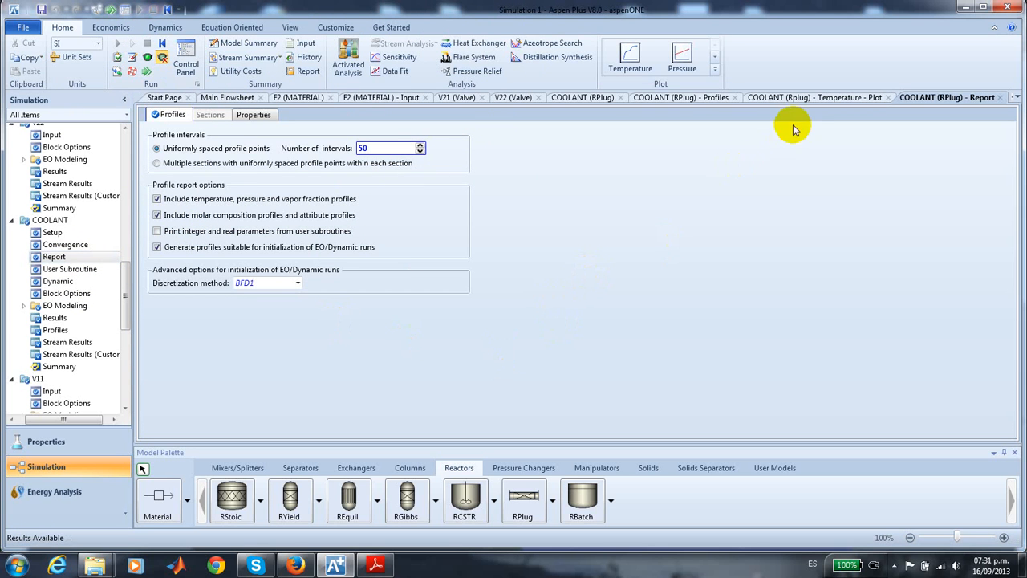
pyautogui.click(798, 100)
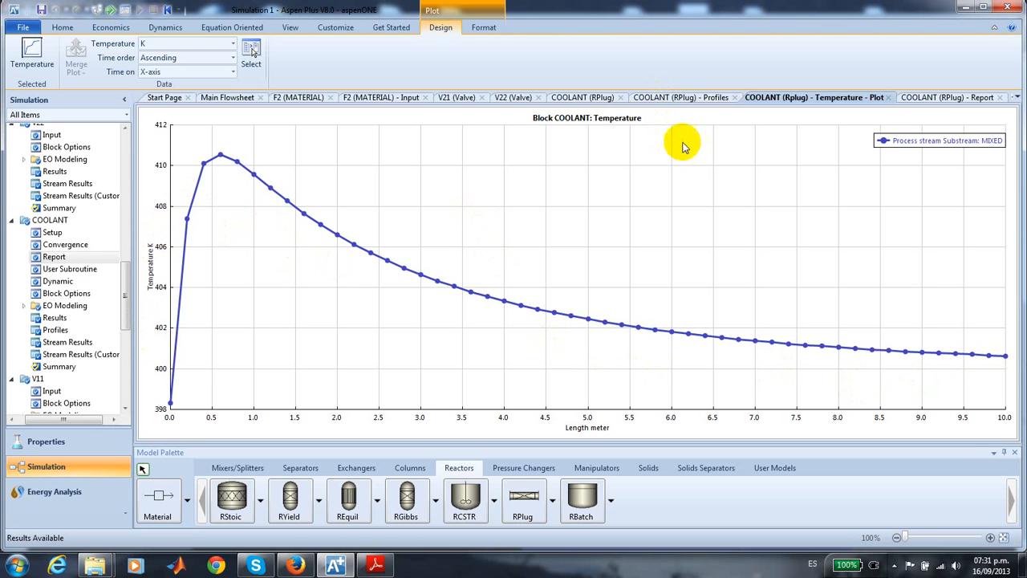
# - Plot the COOLANT reactor's molar composition profiles for CL, AC and DCP, and move the legend clear of the curves
pyautogui.click(685, 98)
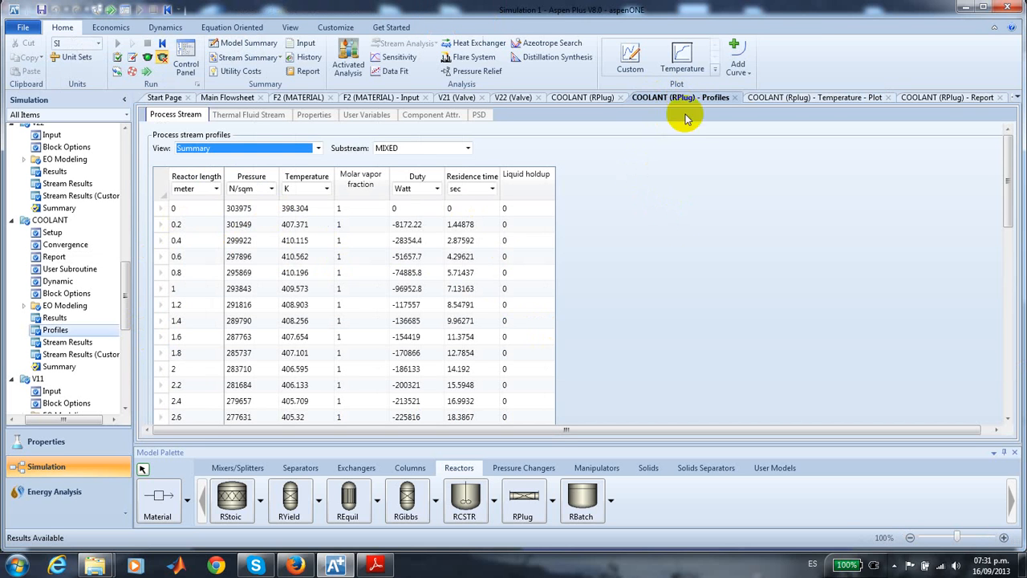
pyautogui.click(715, 64)
pyautogui.click(714, 65)
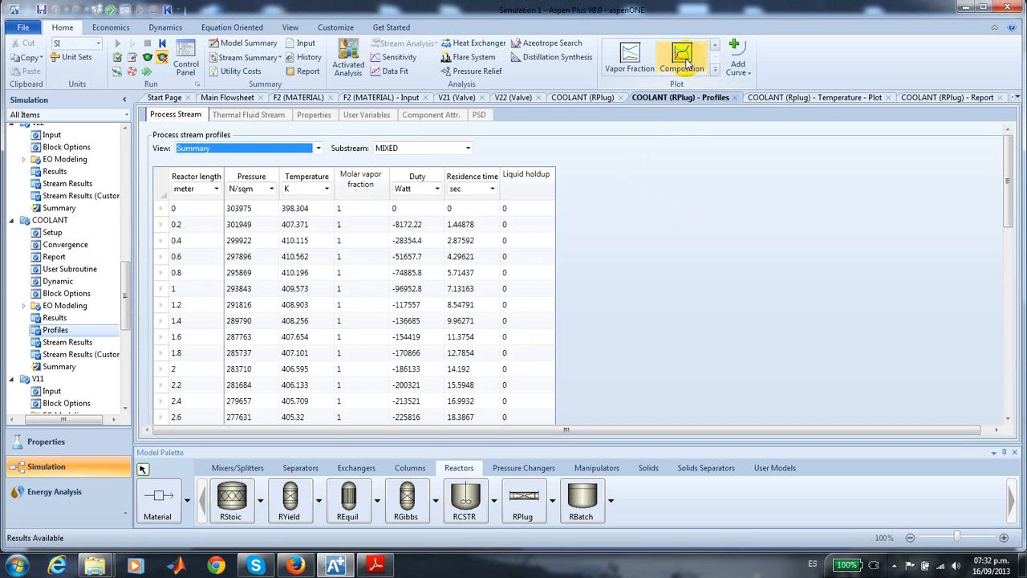
pyautogui.click(682, 55)
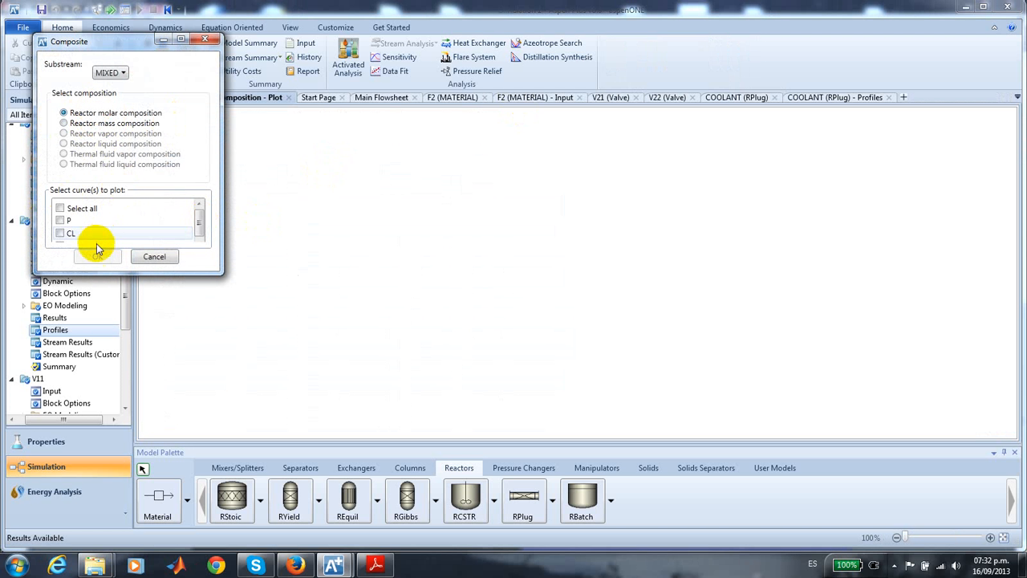
pyautogui.moveTo(199, 224); pyautogui.dragTo(200, 236)
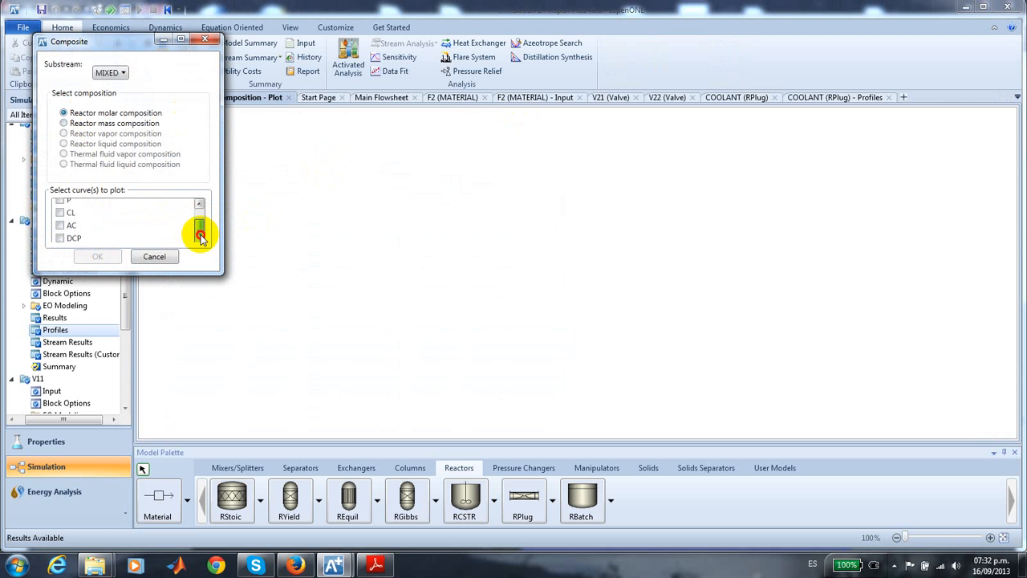
pyautogui.click(60, 226)
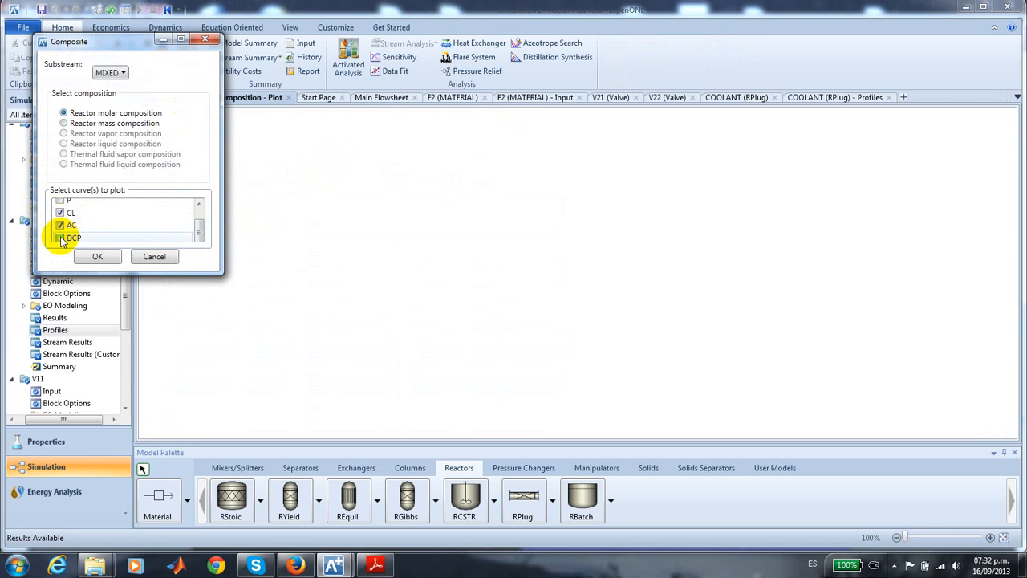
pyautogui.click(60, 238)
pyautogui.click(97, 258)
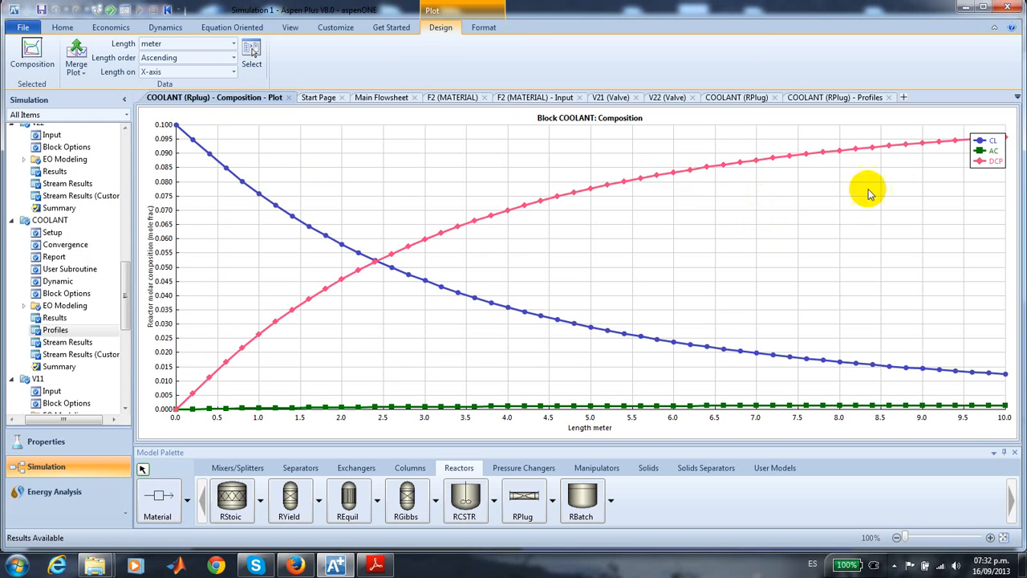
pyautogui.moveTo(987, 162); pyautogui.dragTo(974, 196)
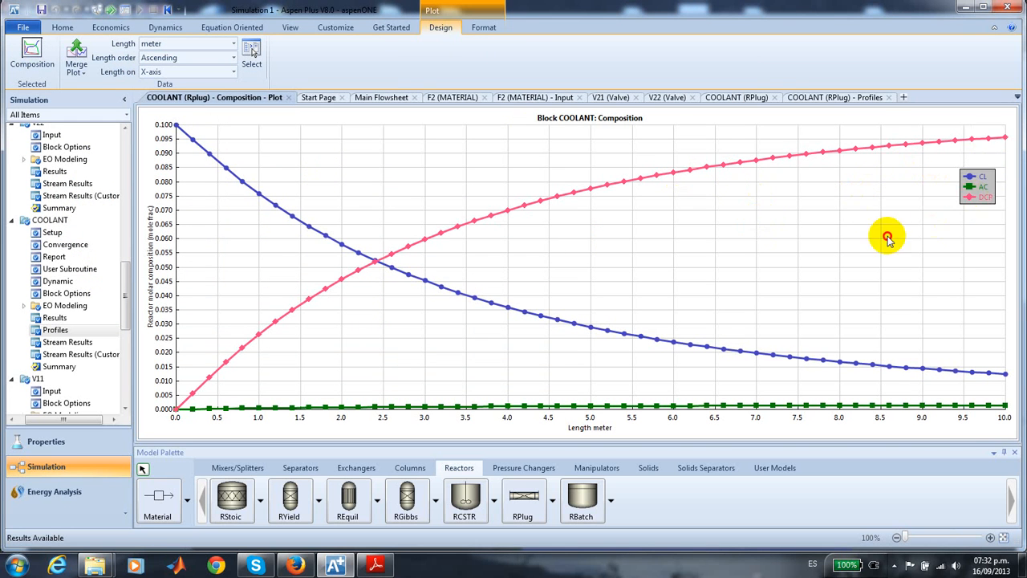
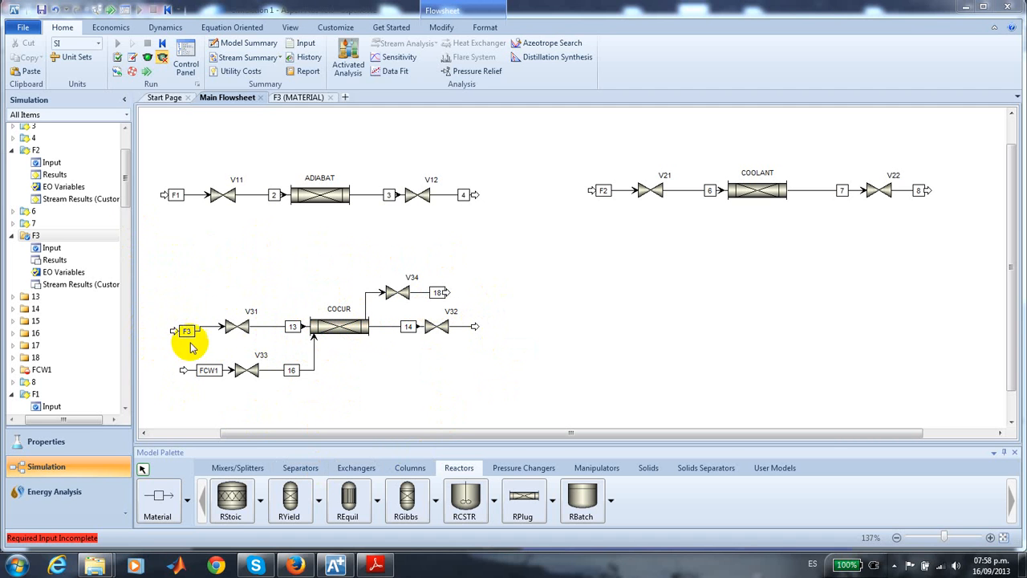
# - Review the input specifications of feed stream F3 and return to the main flowsheet
pyautogui.moveTo(127, 197); pyautogui.dragTo(126, 180)
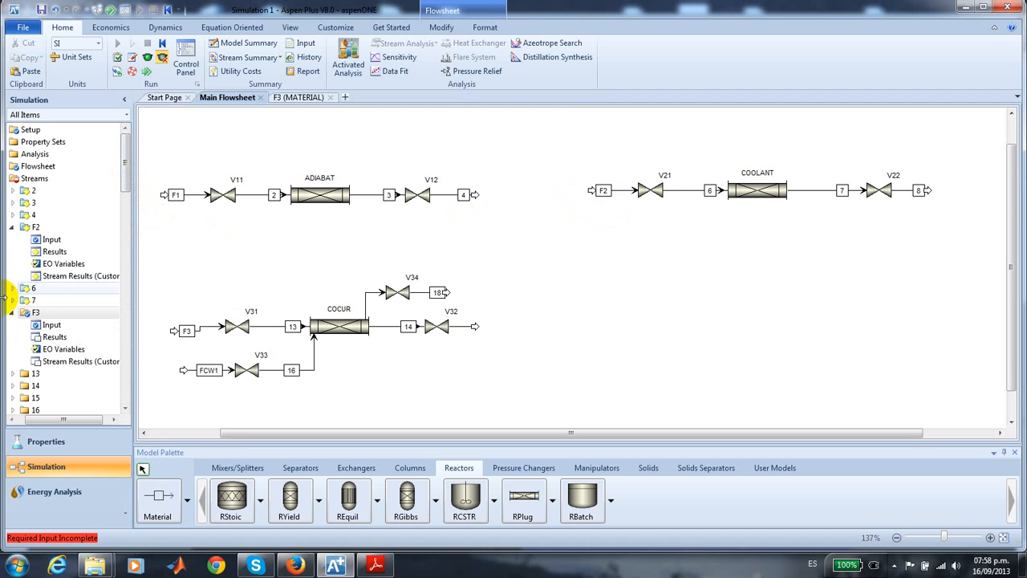
pyautogui.click(62, 326)
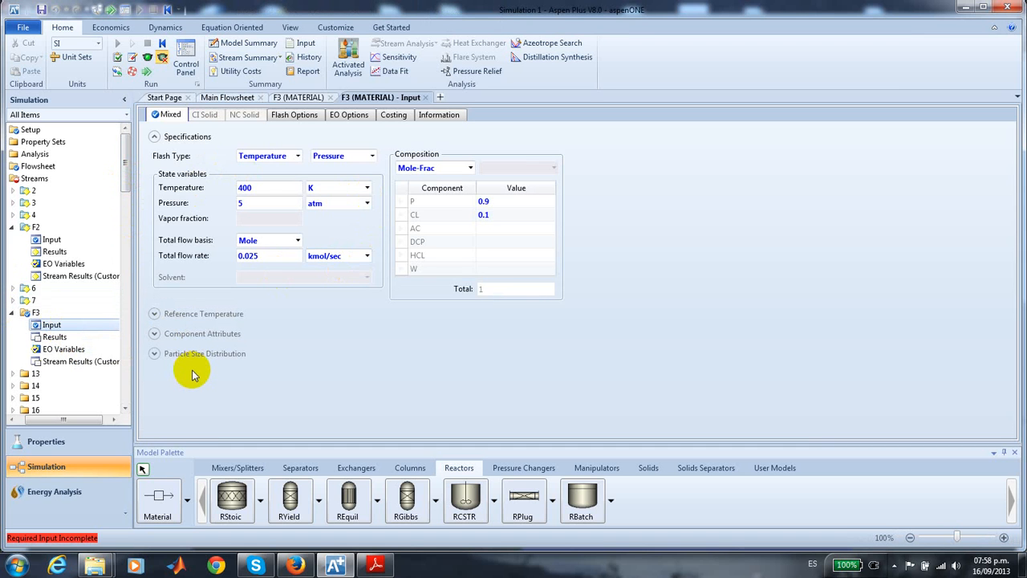
pyautogui.click(228, 97)
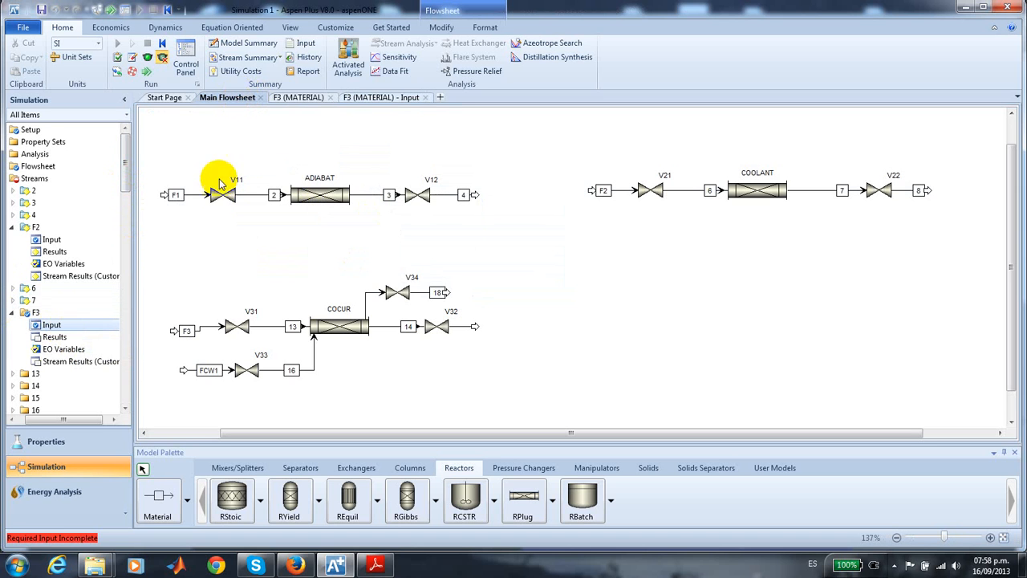
pyautogui.click(219, 229)
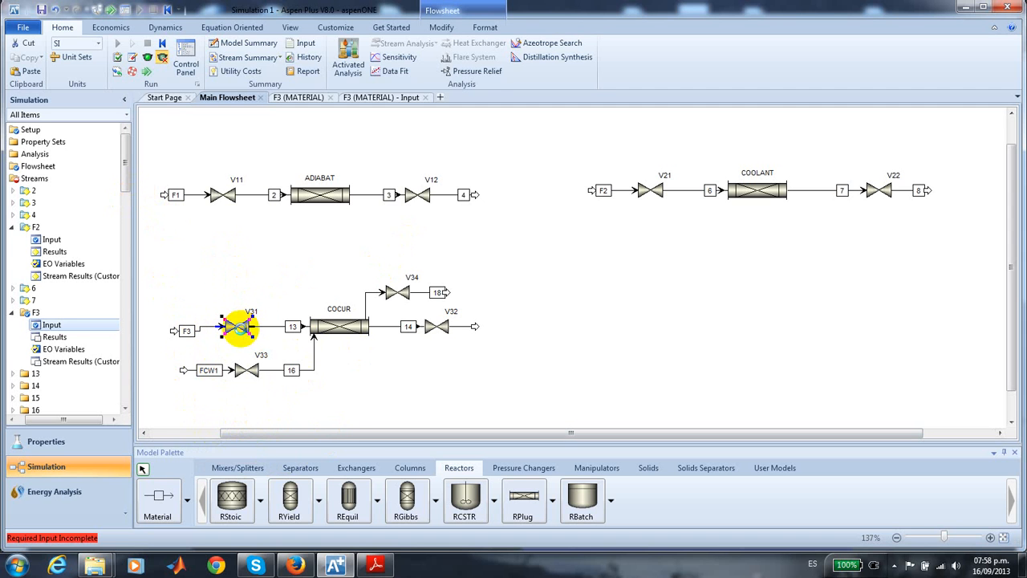
# - Set valve V31's outlet pressure to 3 atm and its valid phases to Vapor-Only
pyautogui.doubleClick(239, 327)
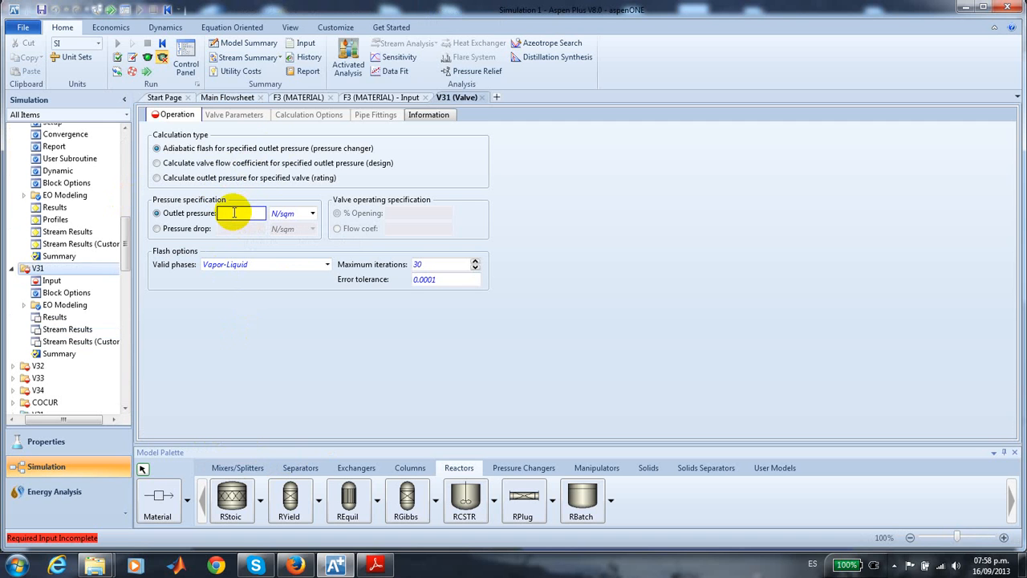
pyautogui.click(232, 214)
pyautogui.write('3')
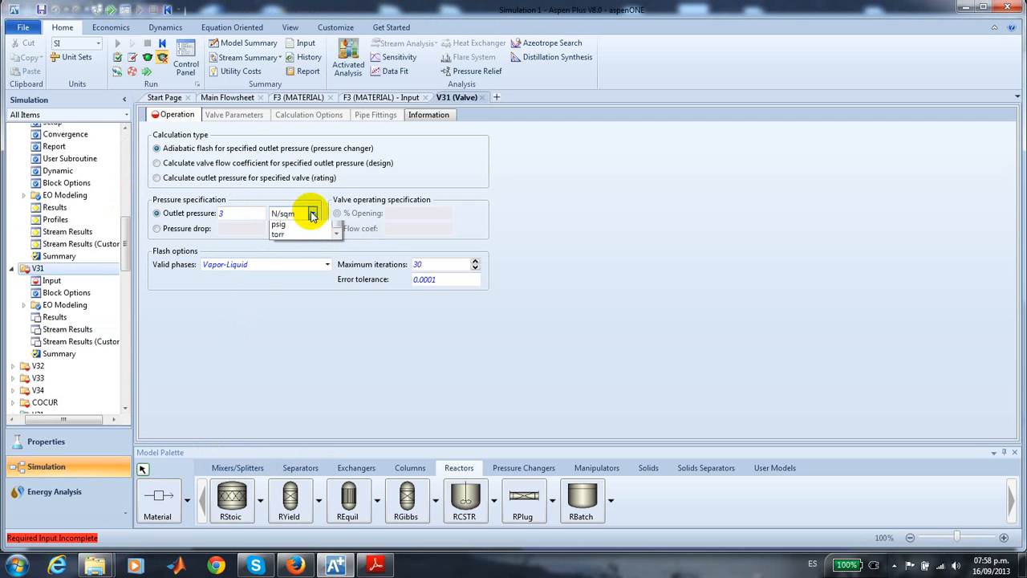
pyautogui.click(312, 214)
pyautogui.moveTo(333, 338); pyautogui.dragTo(334, 230)
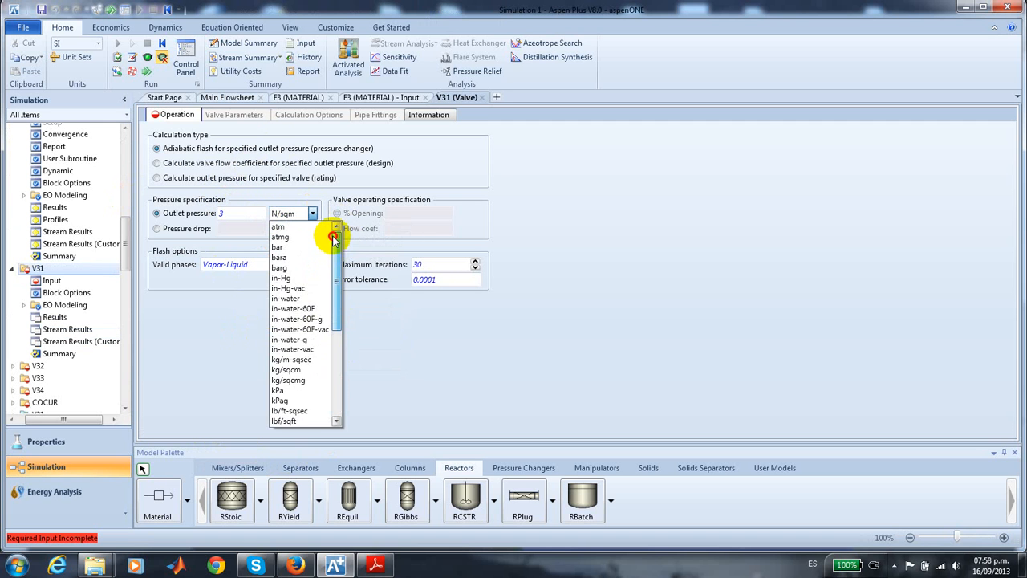
pyautogui.click(313, 226)
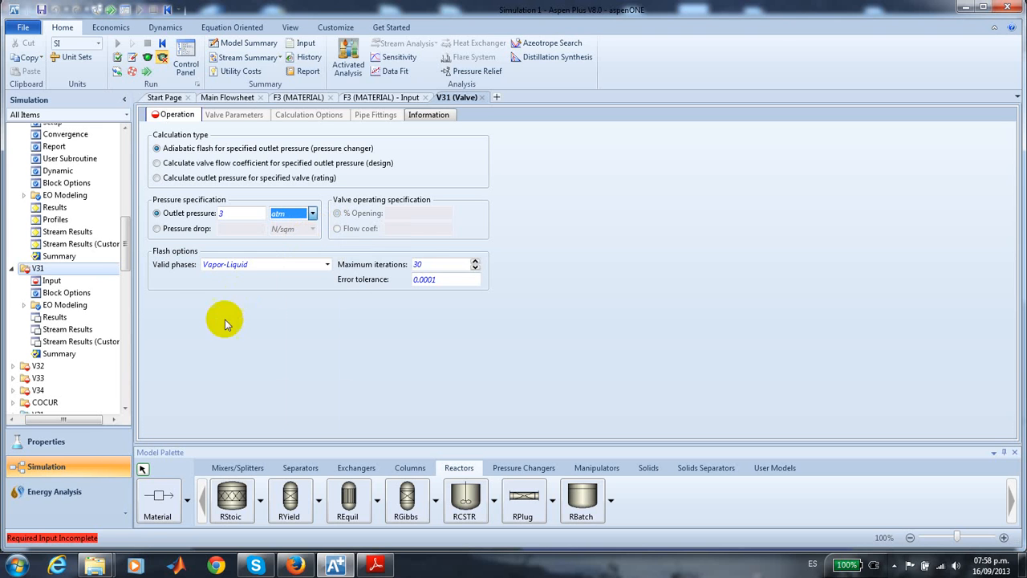
pyautogui.click(326, 265)
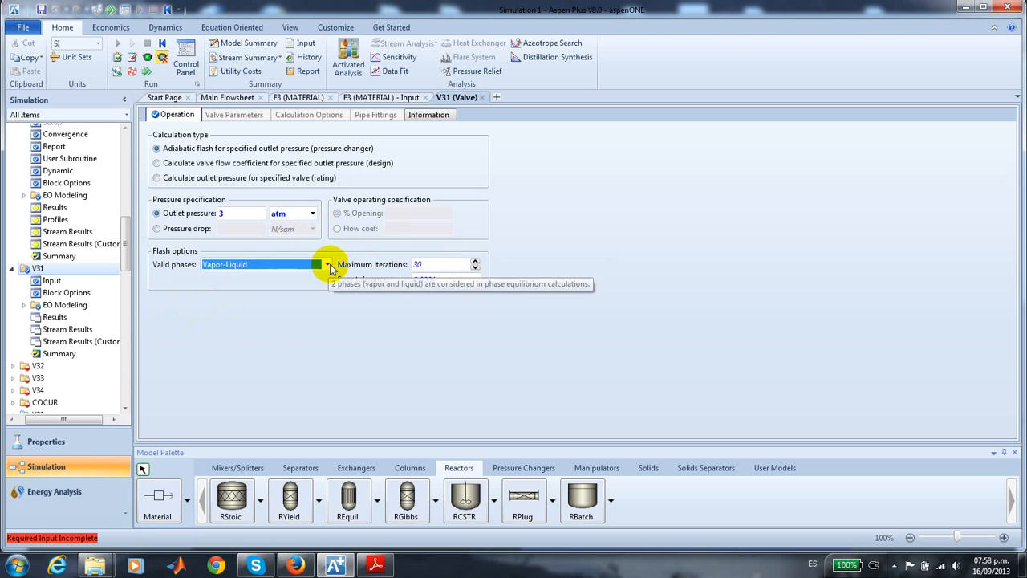
pyautogui.click(275, 276)
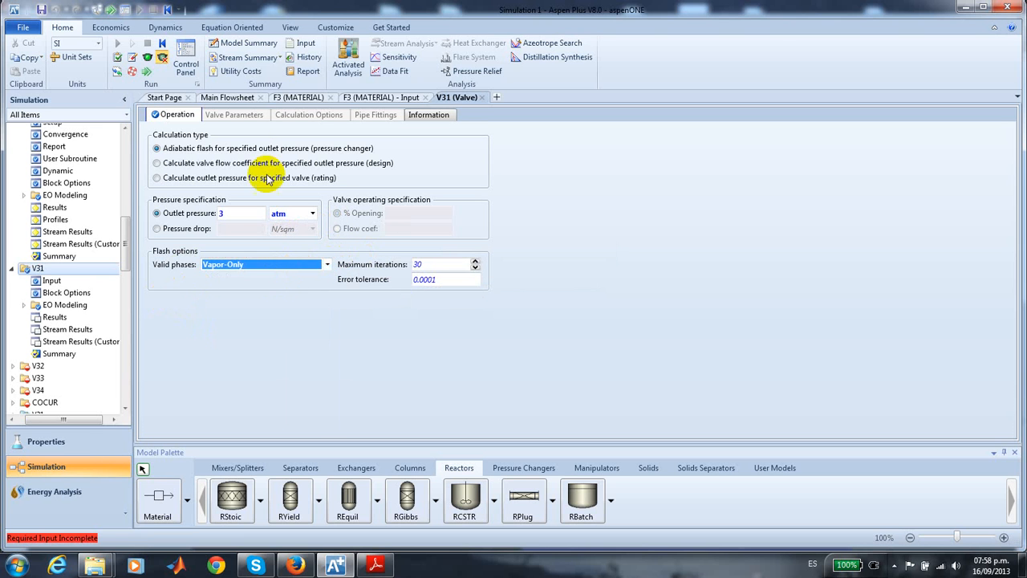
# - Specify valve V32 with a pressure drop of 1 atm and Vapor-Only valid phases
pyautogui.click(228, 97)
pyautogui.click(263, 260)
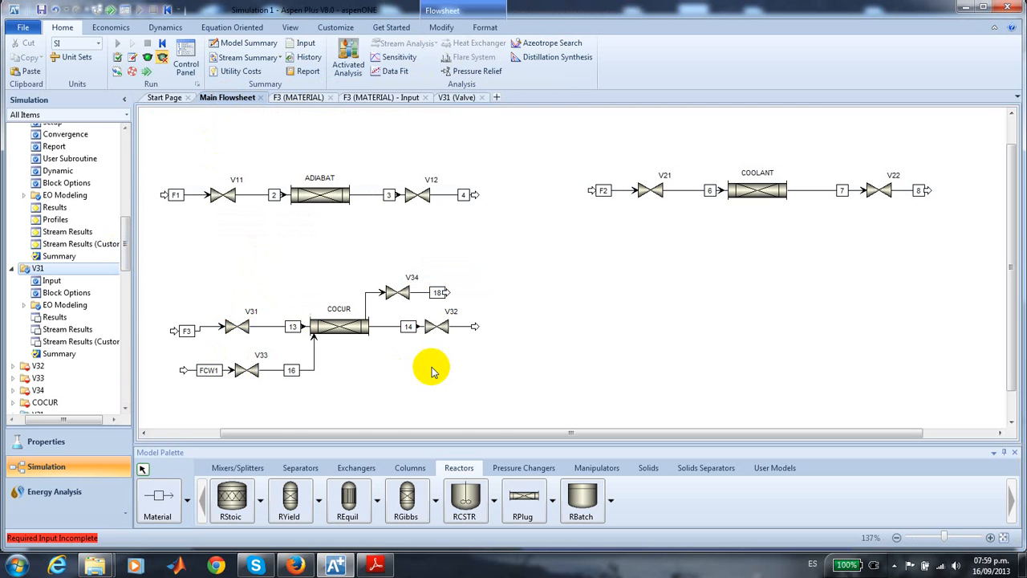
pyautogui.doubleClick(441, 326)
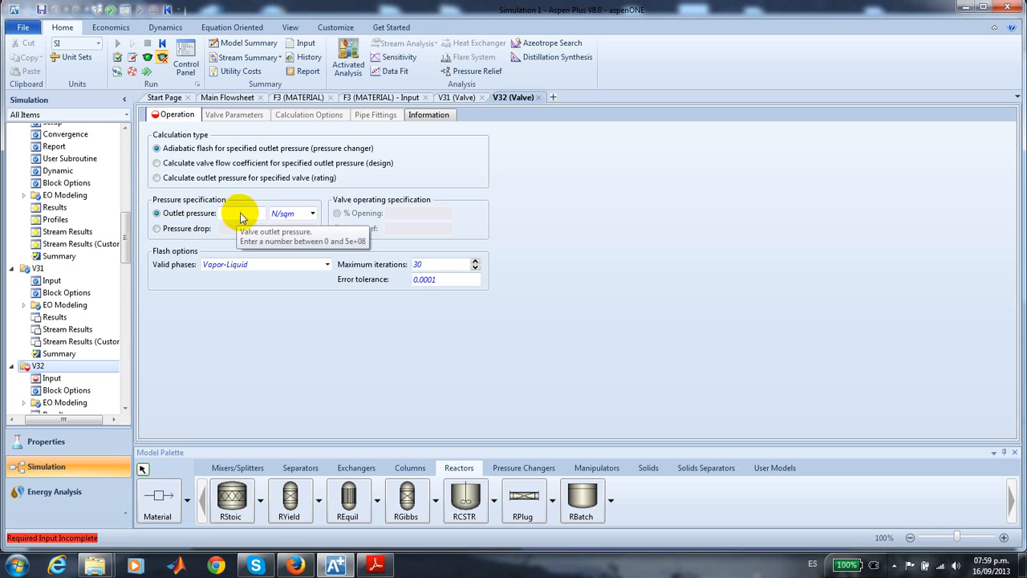
pyautogui.click(157, 228)
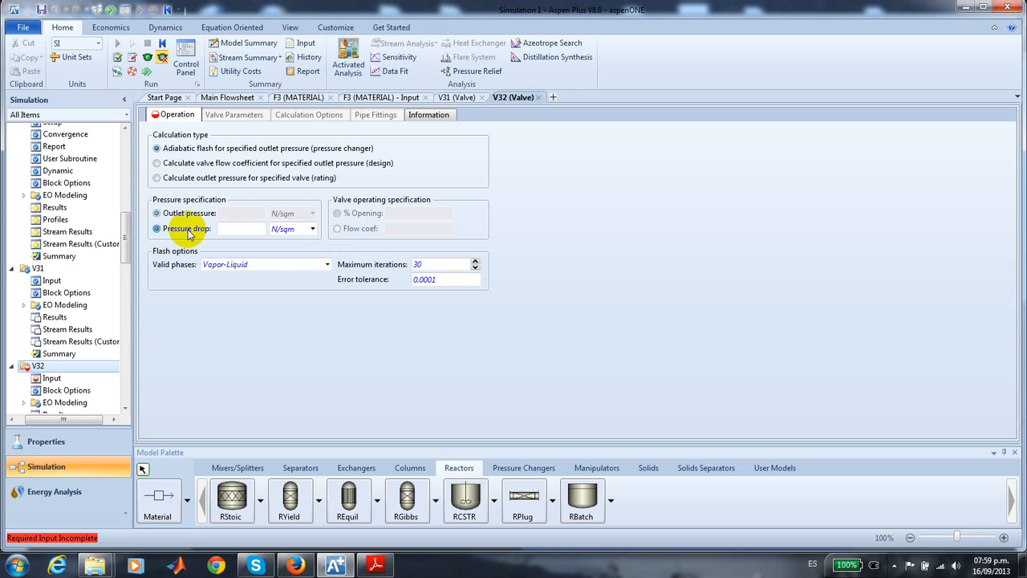
pyautogui.click(251, 229)
pyautogui.write('1')
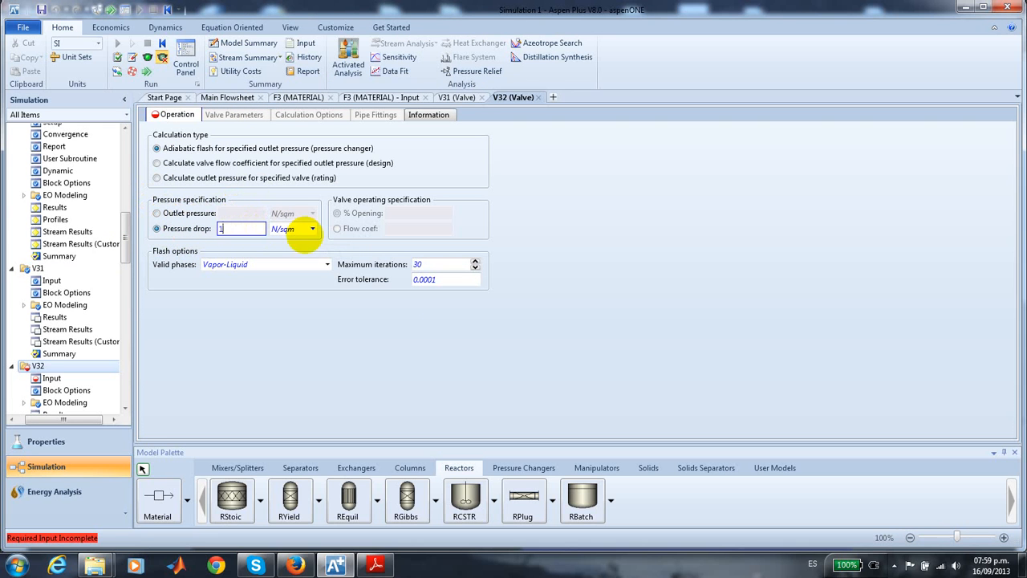
pyautogui.click(312, 230)
pyautogui.click(298, 241)
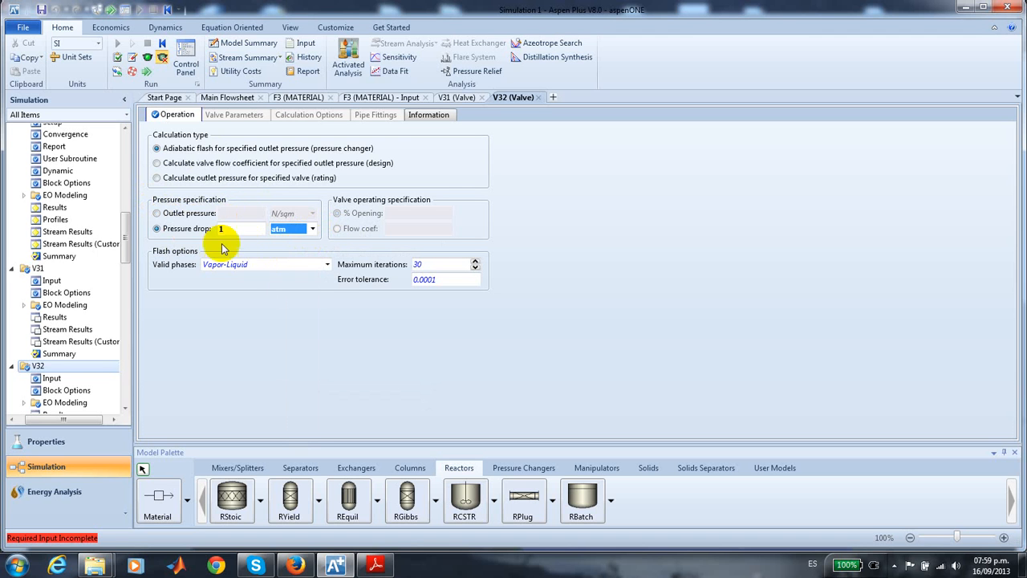
pyautogui.click(326, 263)
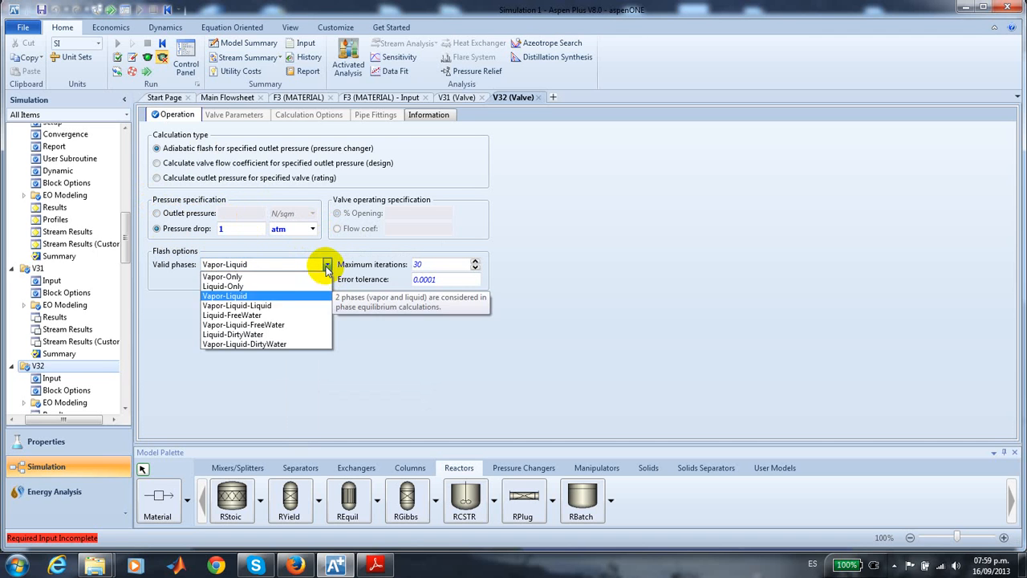
pyautogui.click(273, 276)
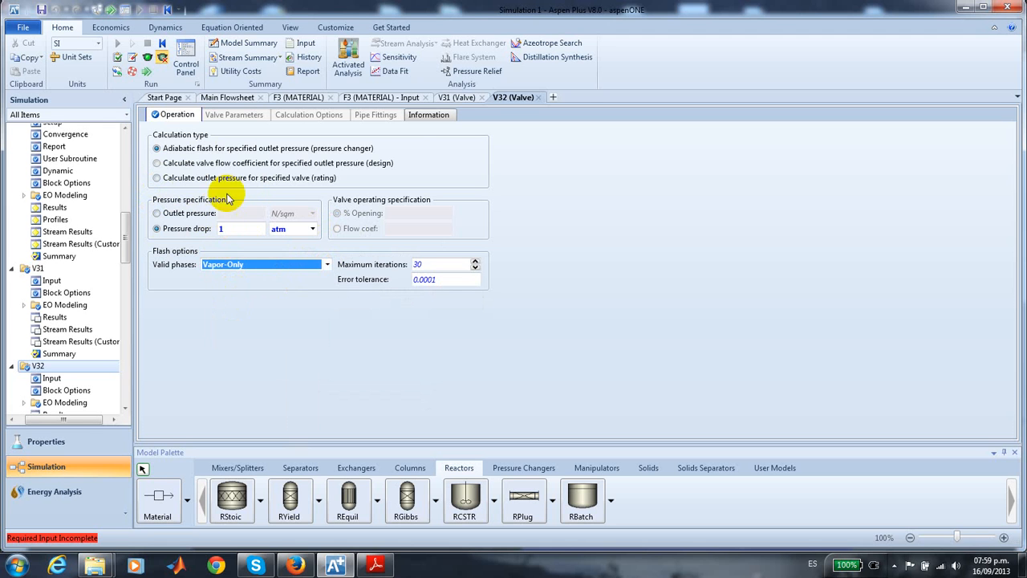
# - Set the temperature of cooling stream FCW1 to 350 K and its pressure to 30 atm
pyautogui.click(232, 98)
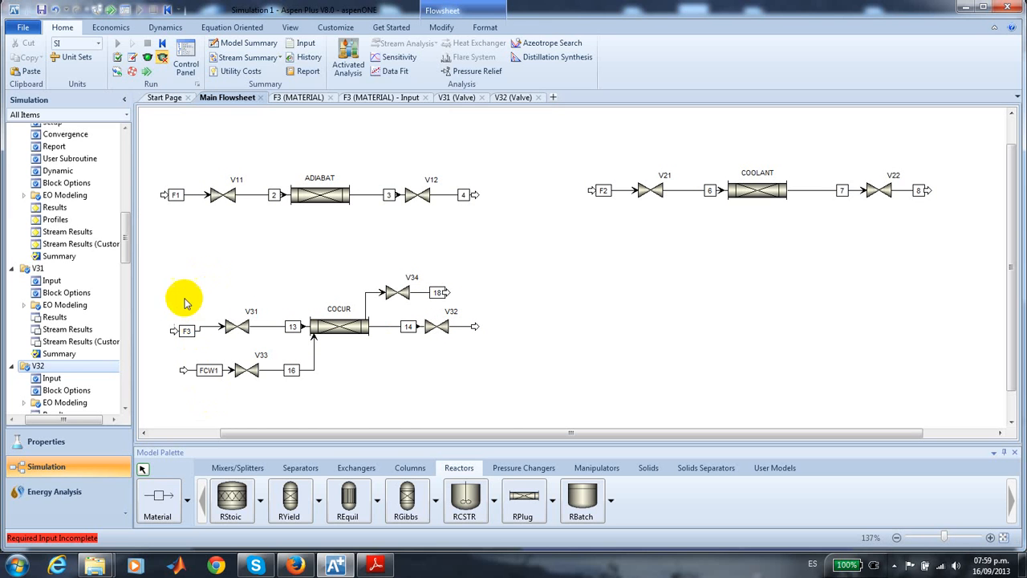
pyautogui.scroll(4, 124, 232)
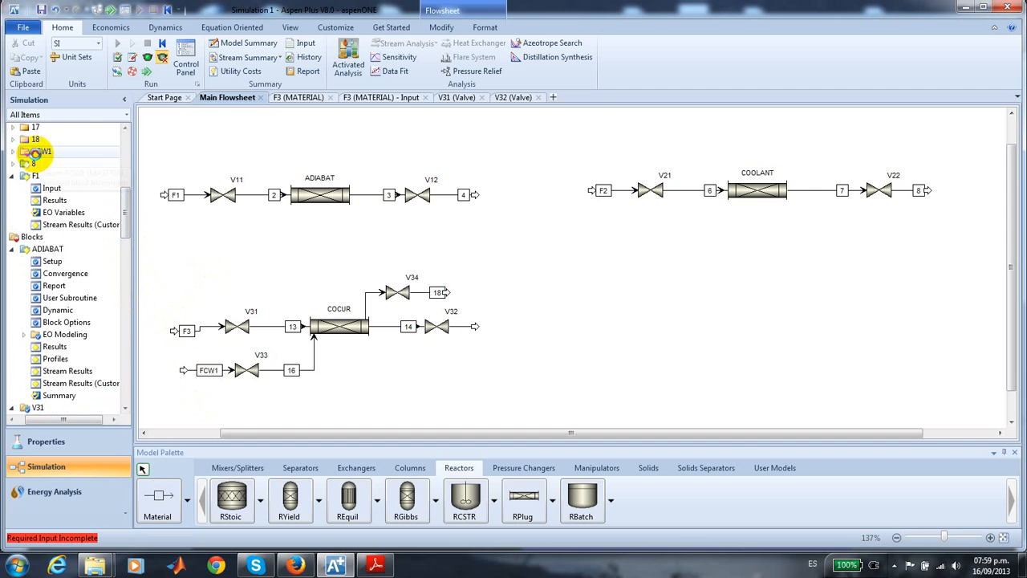
pyautogui.doubleClick(36, 153)
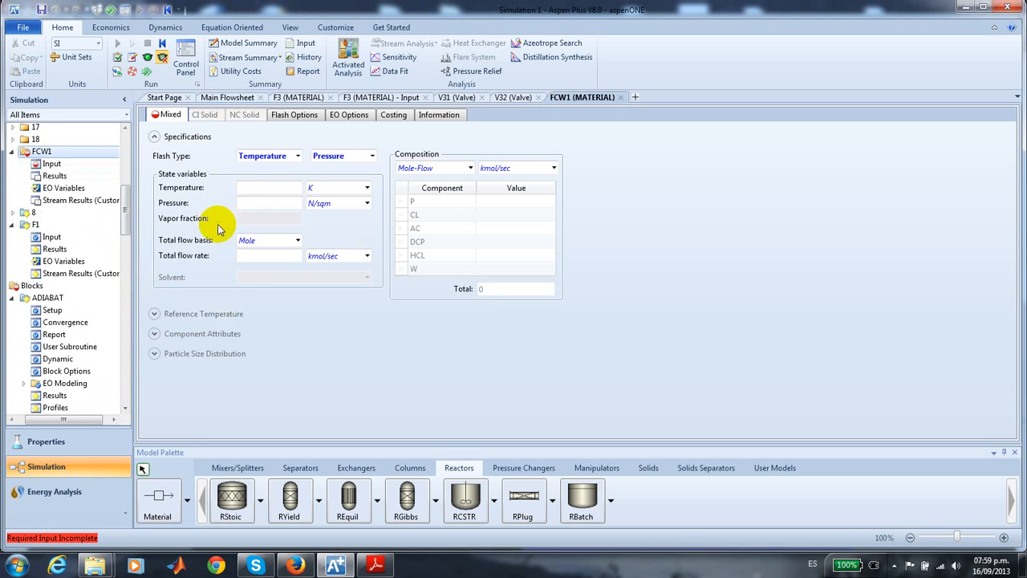
pyautogui.click(257, 186)
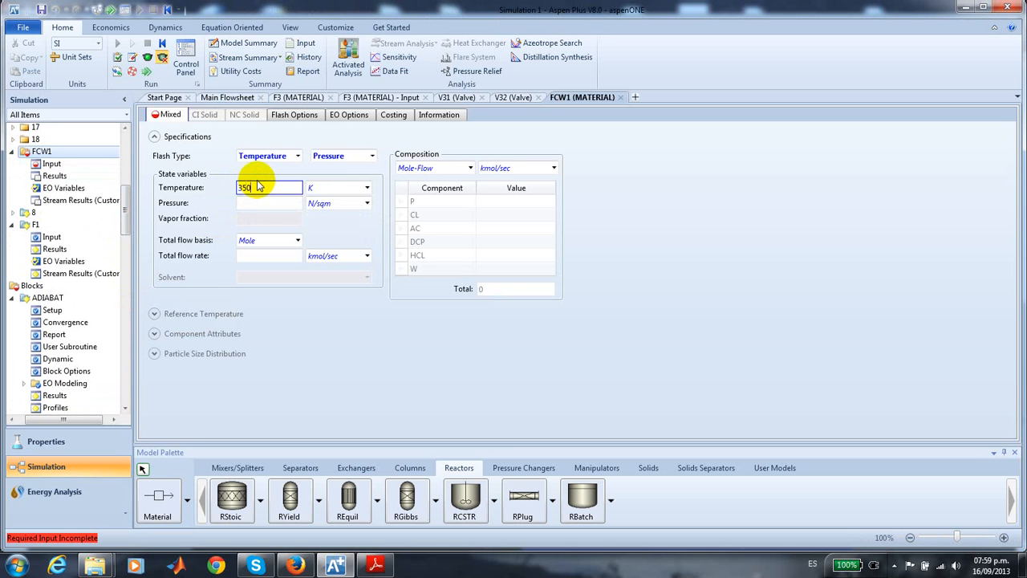
pyautogui.click(262, 203)
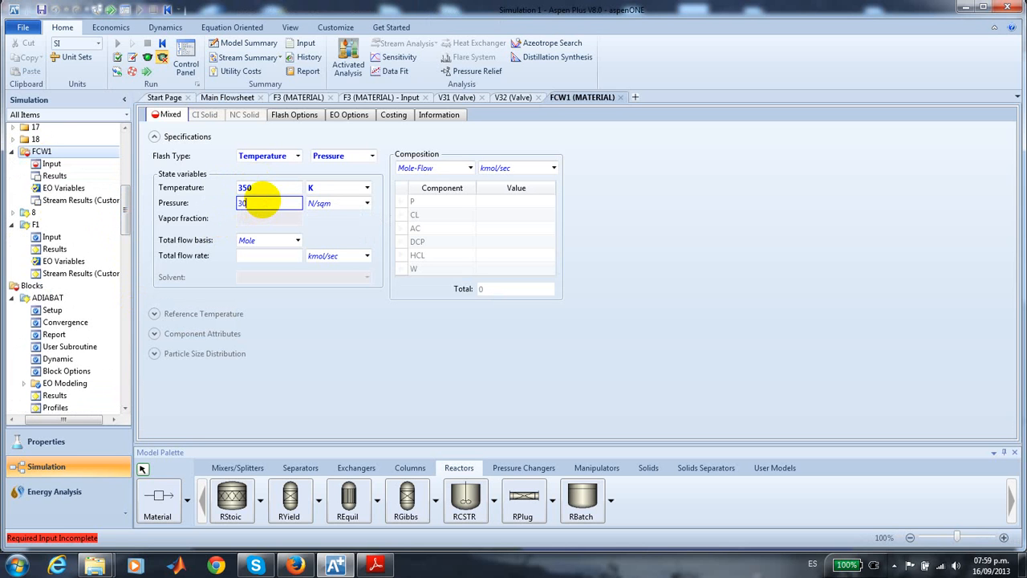
pyautogui.write('30')
pyautogui.click(366, 203)
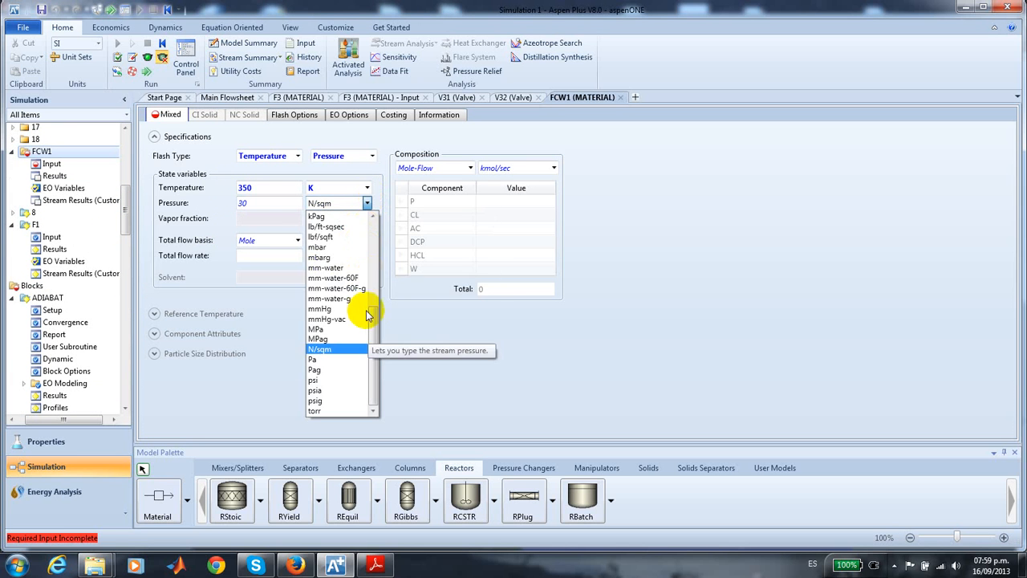
pyautogui.moveTo(373, 327); pyautogui.dragTo(367, 187)
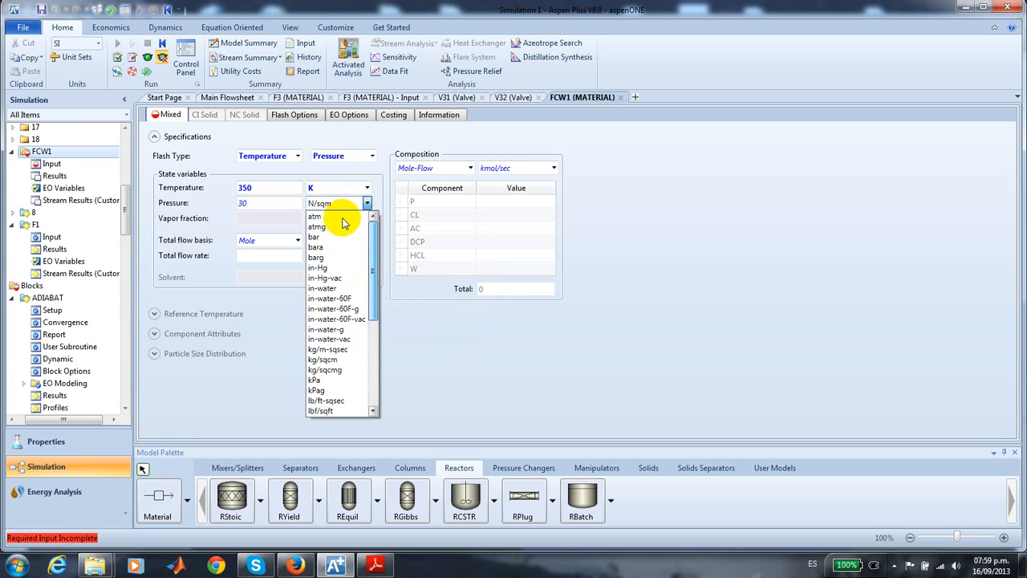
pyautogui.click(340, 217)
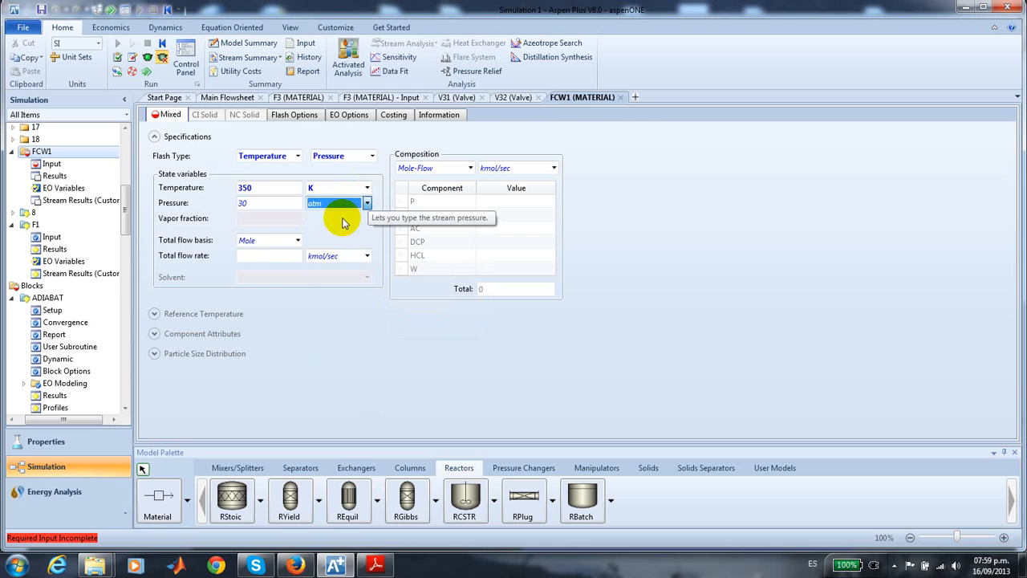
# - Give stream FCW1 a total flow rate of 0.05 kmol/sec and a mole fraction of 1 for component W
pyautogui.click(265, 256)
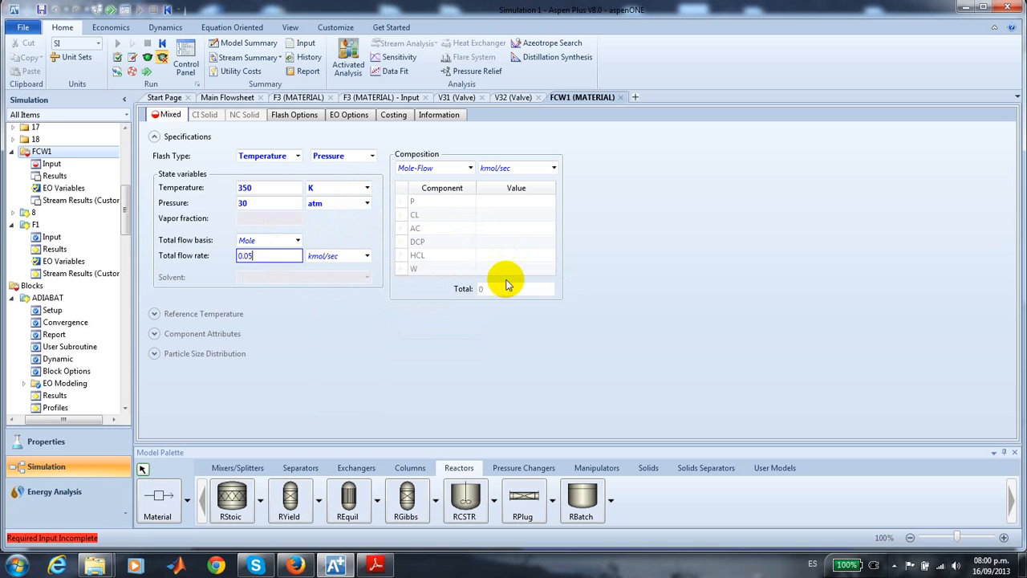
pyautogui.click(501, 271)
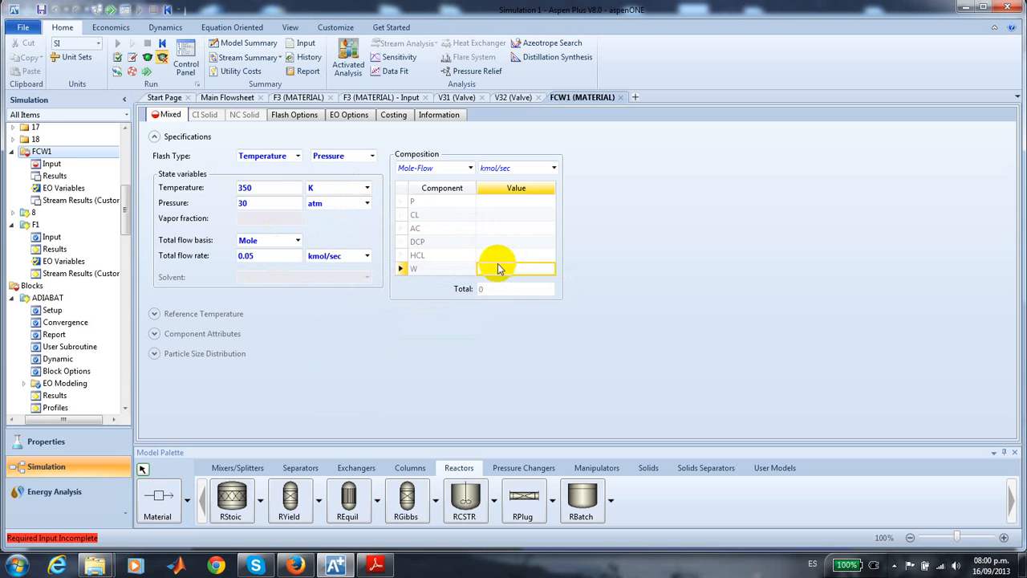
pyautogui.click(469, 168)
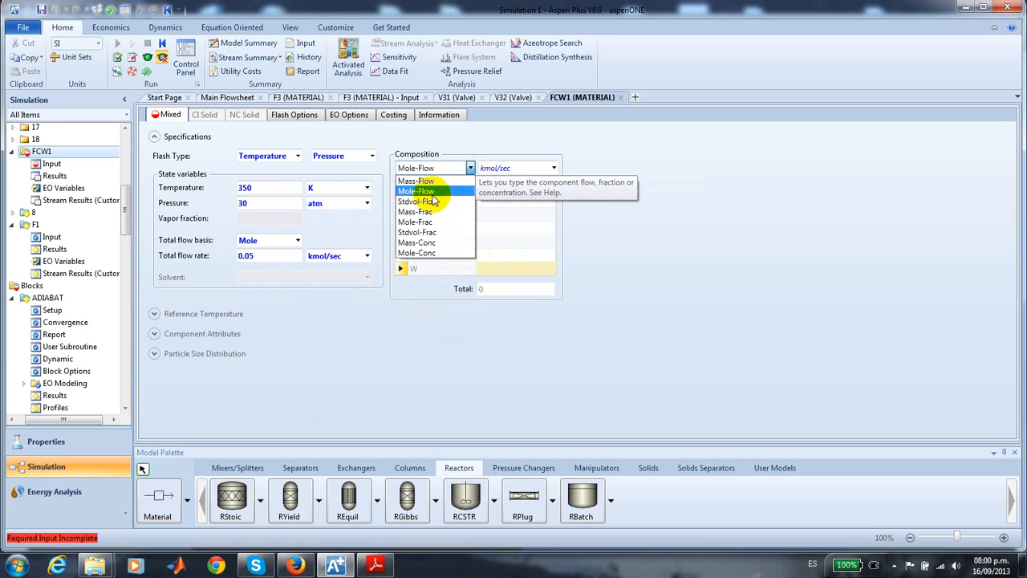
pyautogui.click(426, 223)
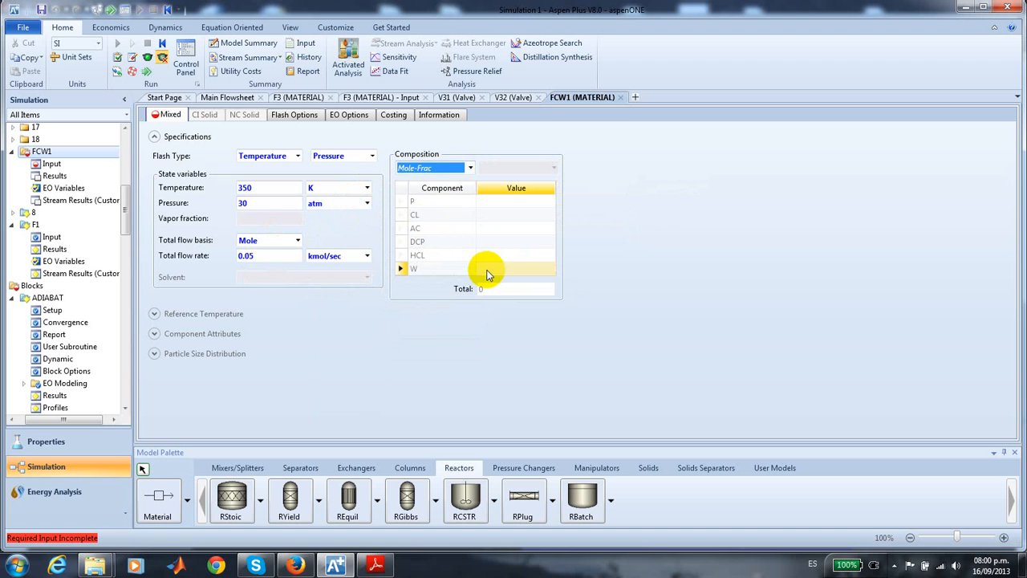
pyautogui.click(487, 271)
pyautogui.write('1')
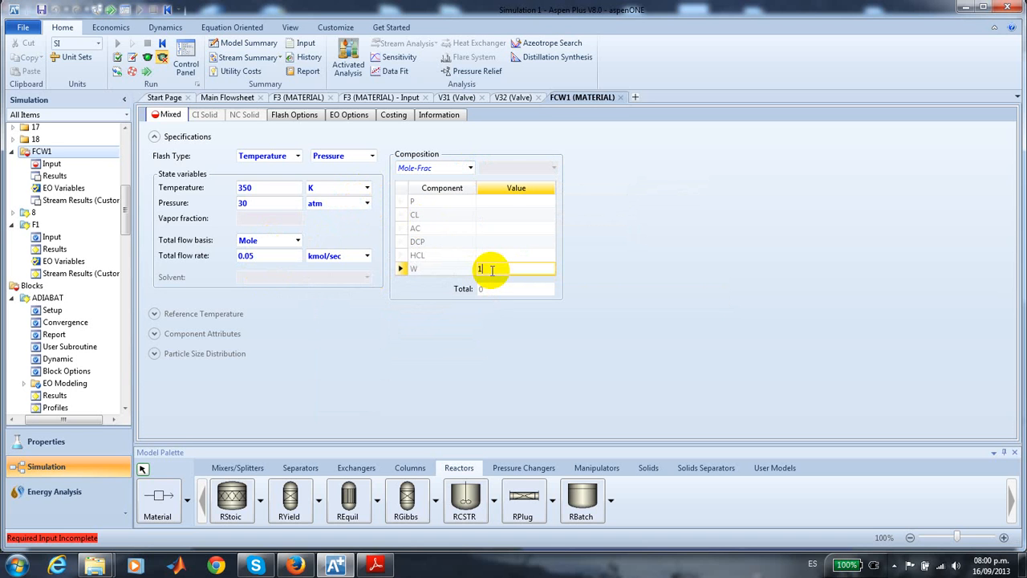
pyautogui.press('Return')
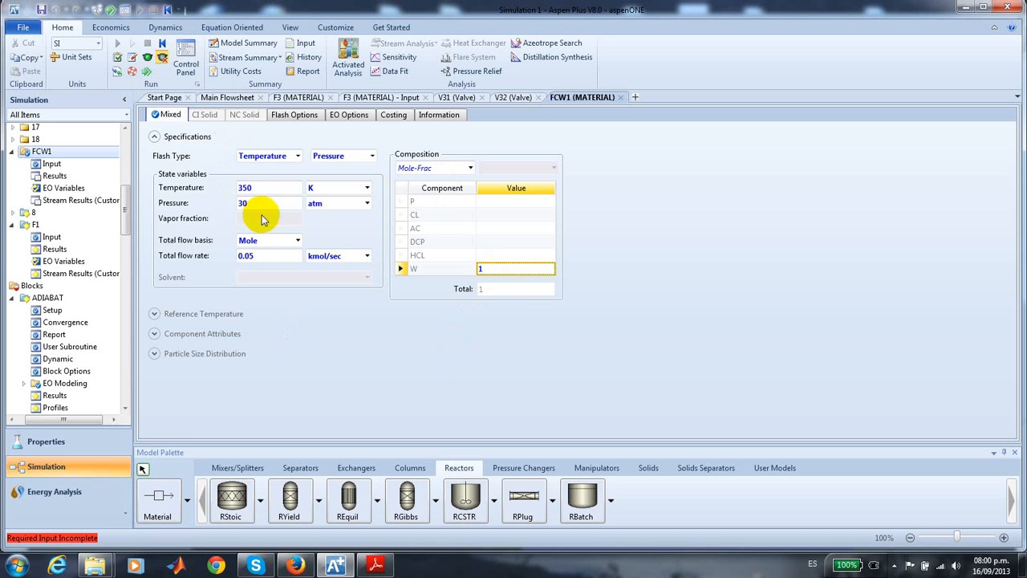
# - Set the outlet pressure of valve V33 on the cooling stream to 18 atm
pyautogui.click(227, 97)
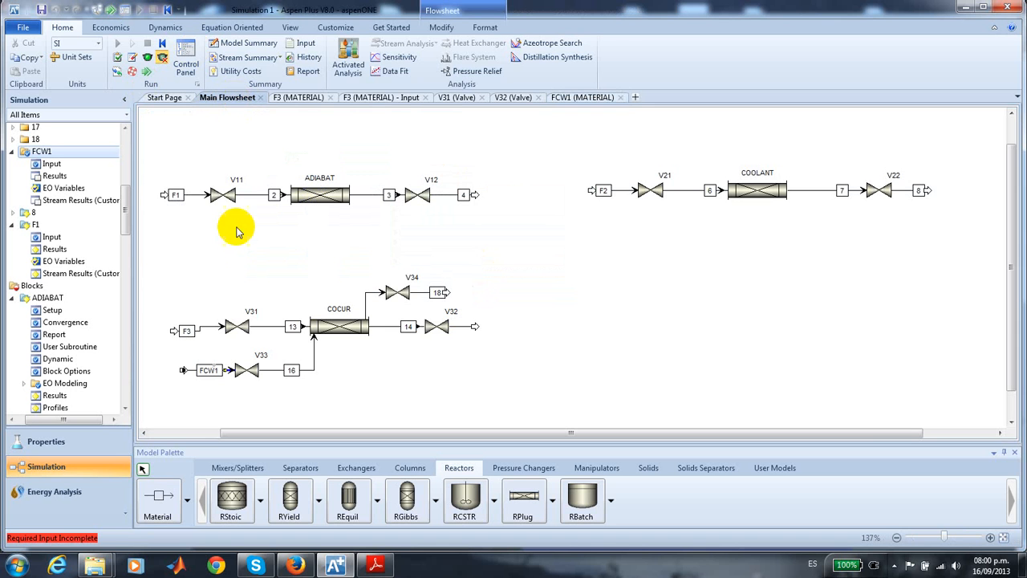
pyautogui.doubleClick(249, 369)
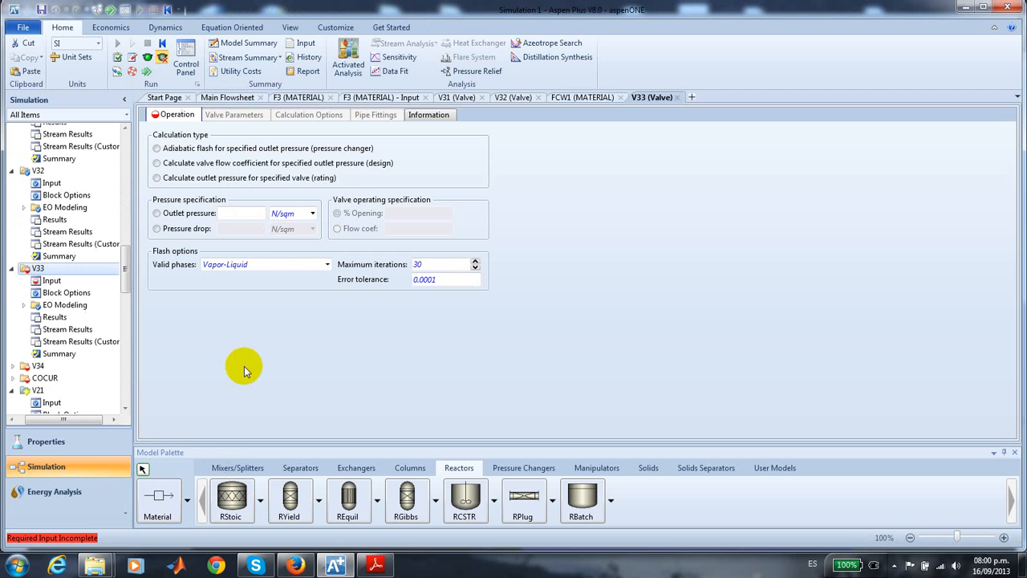
pyautogui.click(229, 213)
pyautogui.write('18')
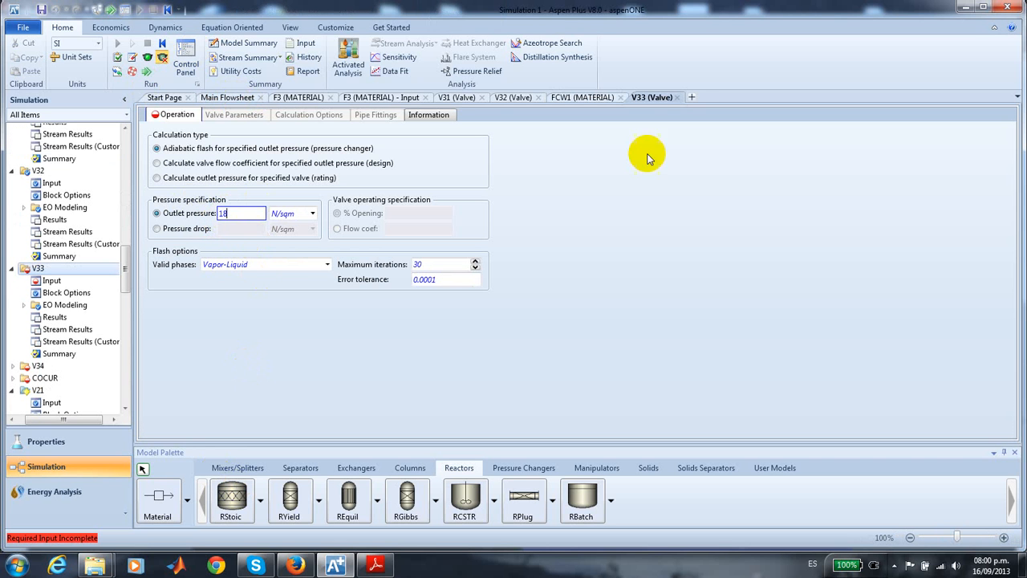
pyautogui.click(313, 213)
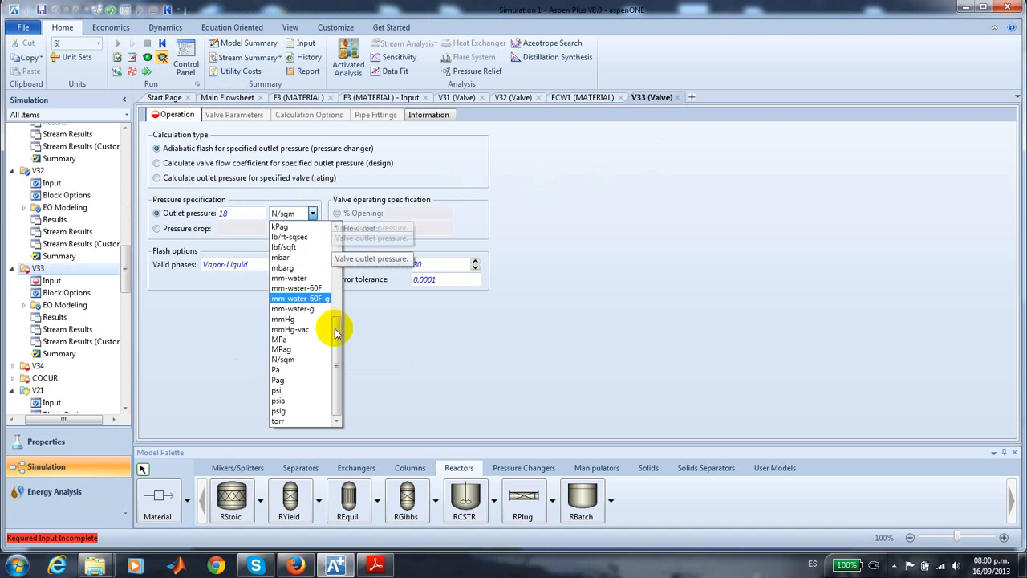
pyautogui.scroll(5, 334, 233)
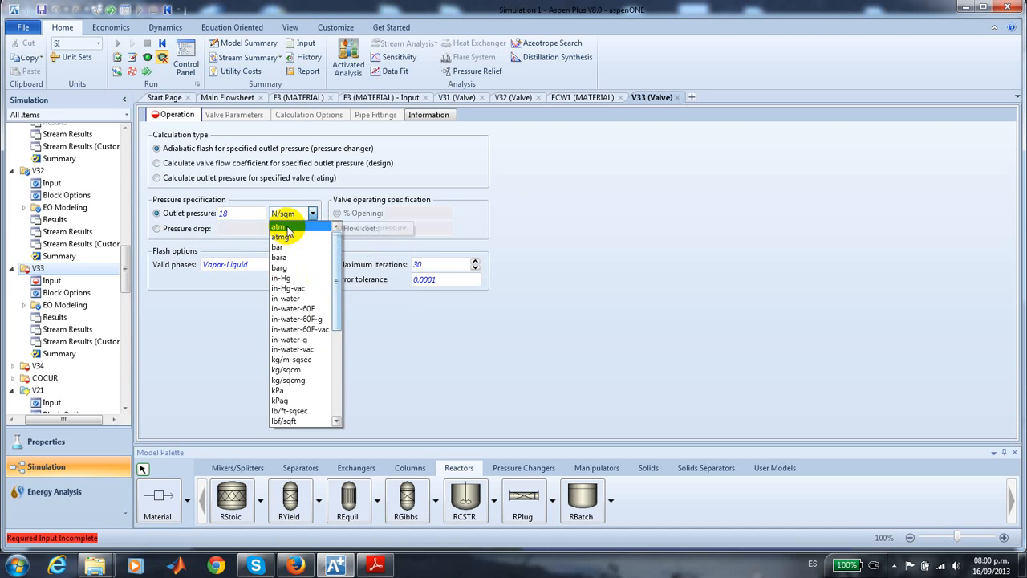
pyautogui.click(286, 229)
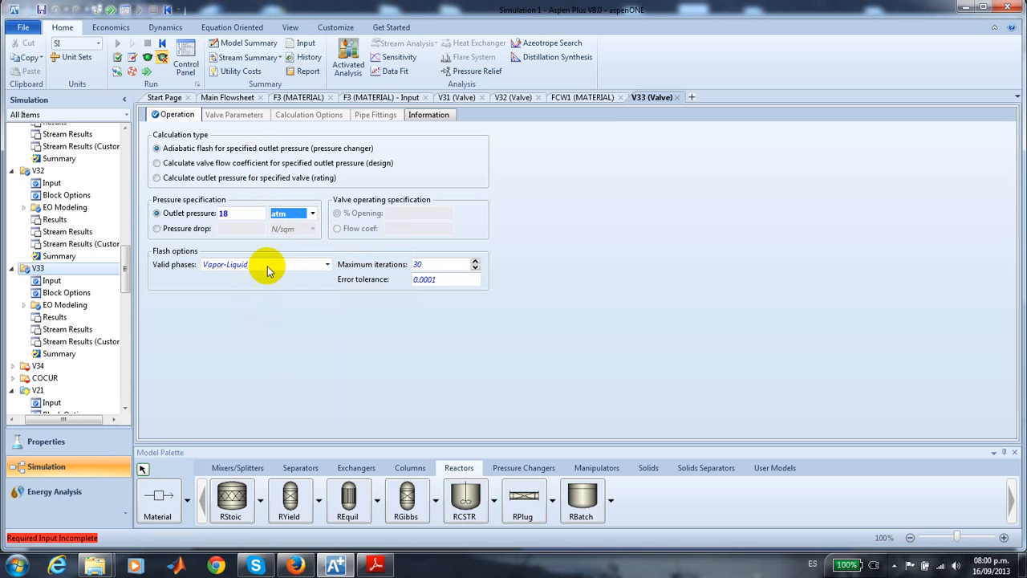
# - Specify valve V34 with a pressure drop of 1 atm and Liquid-Only valid phases
pyautogui.click(229, 97)
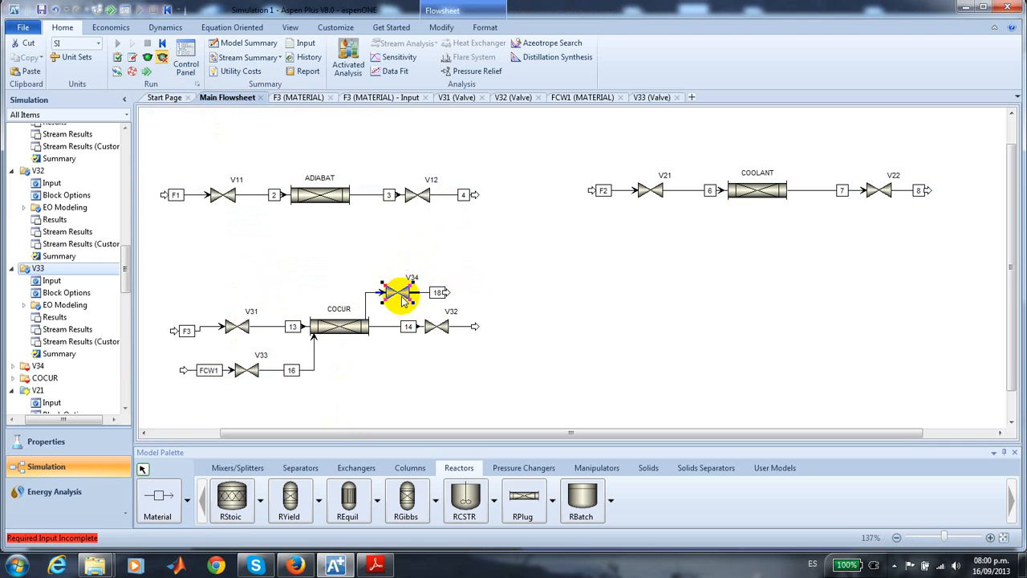
pyautogui.doubleClick(399, 294)
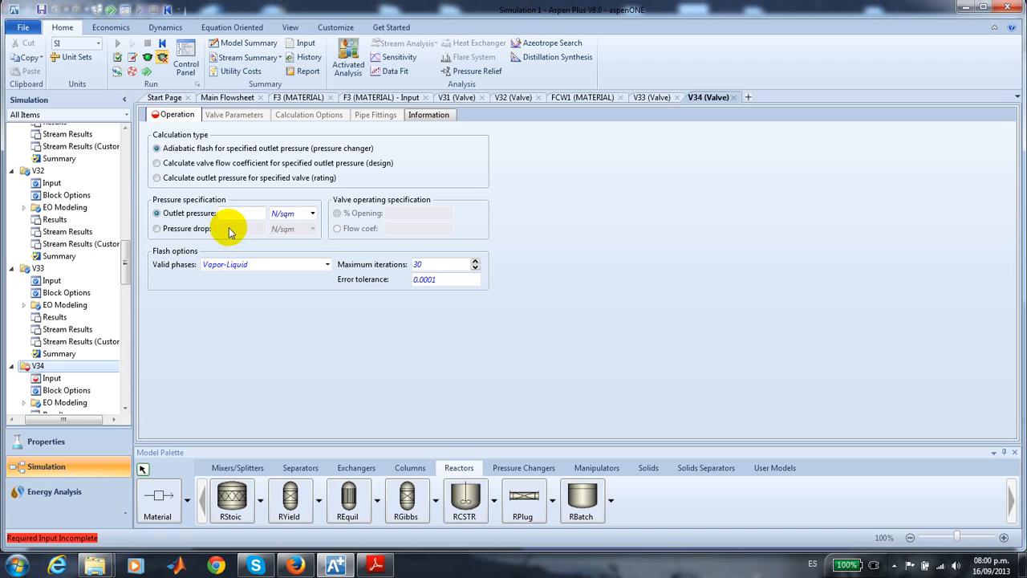
pyautogui.click(155, 229)
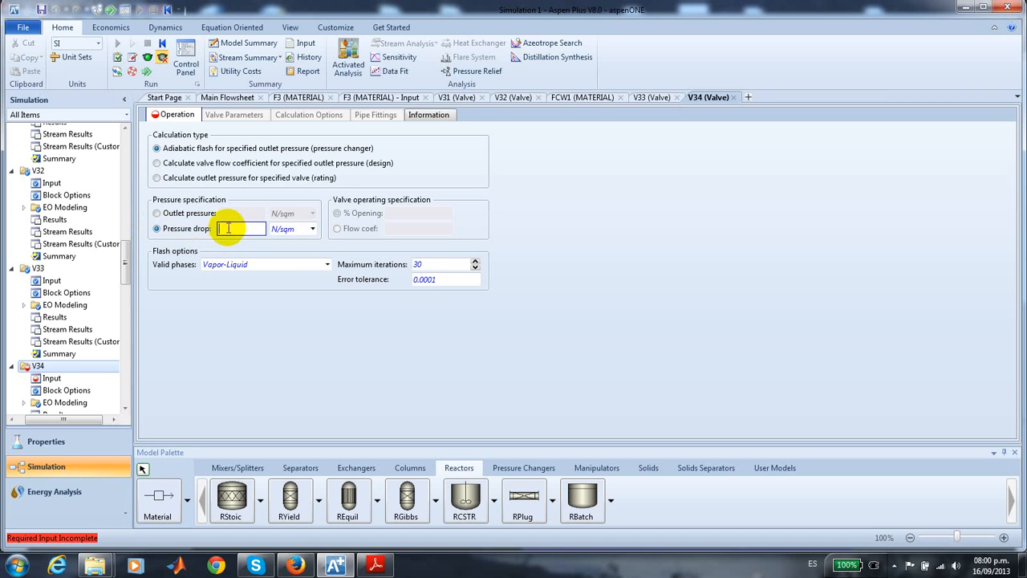
pyautogui.write('1')
pyautogui.click(309, 229)
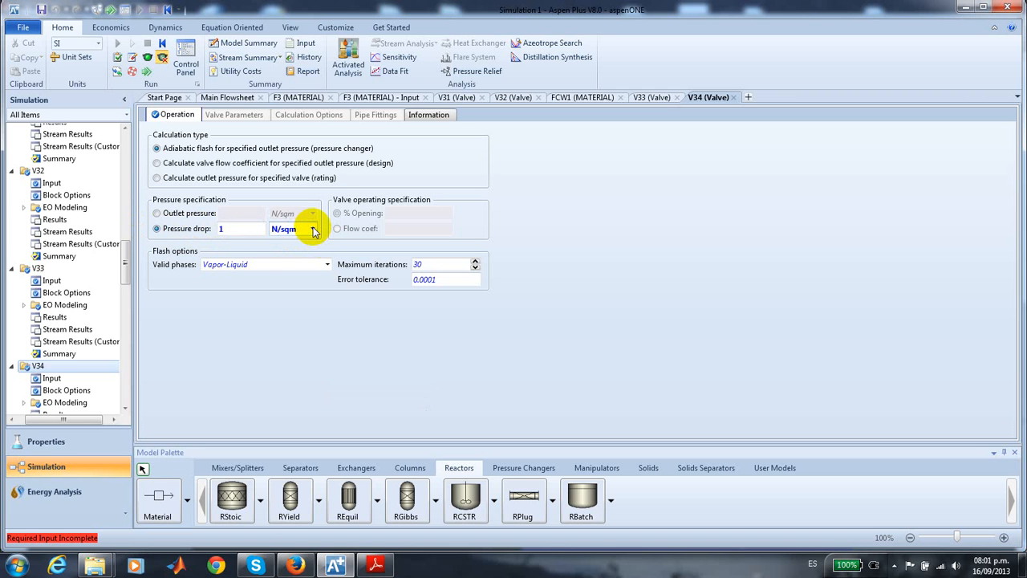
pyautogui.click(313, 230)
pyautogui.click(305, 243)
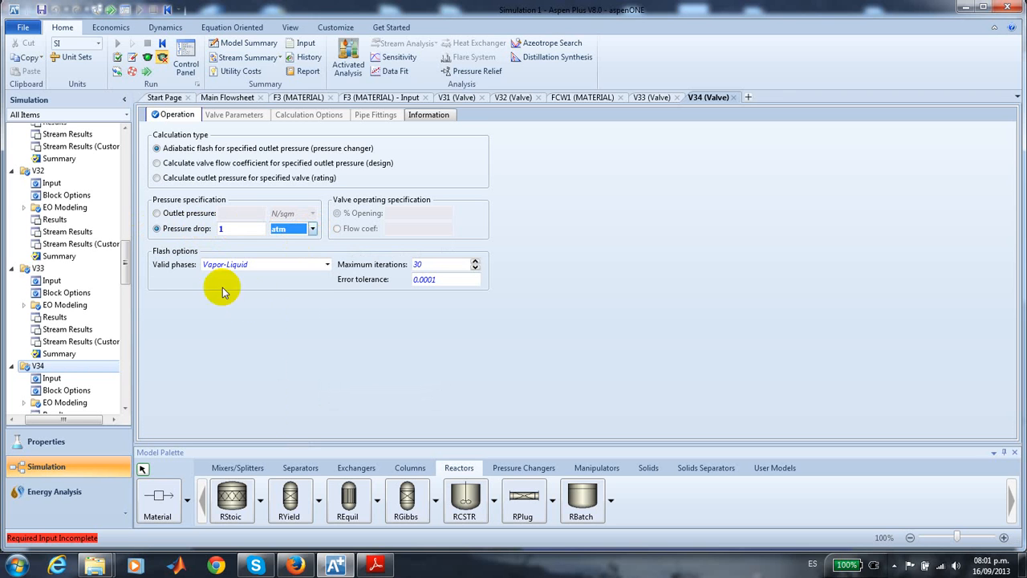
pyautogui.click(327, 265)
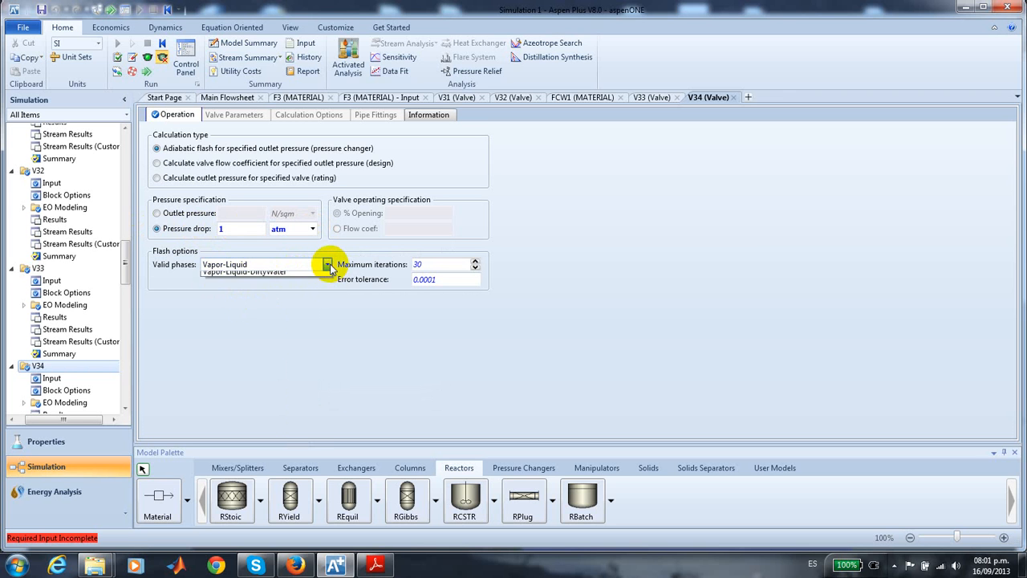
pyautogui.click(255, 289)
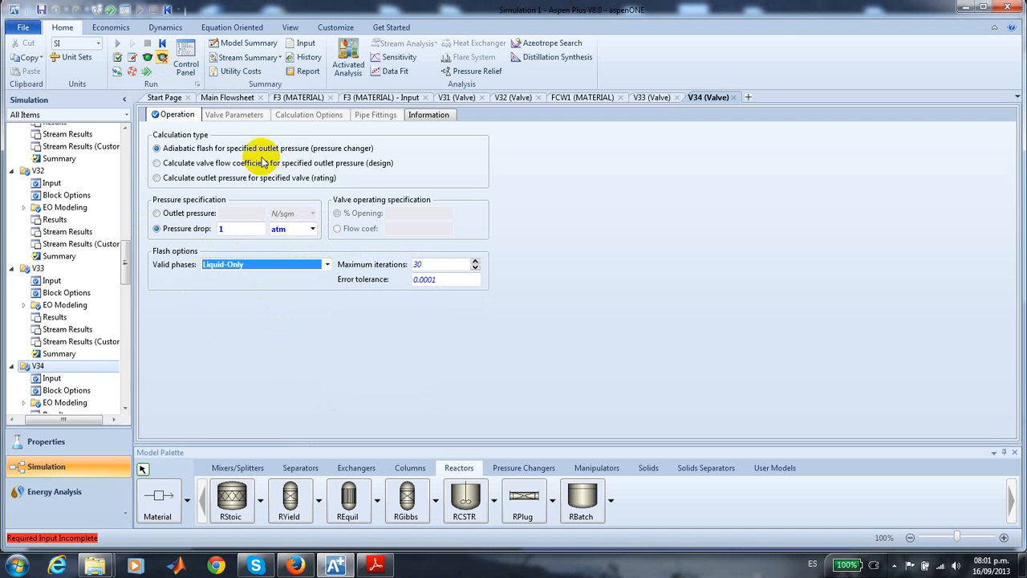
# - Set the valid phases of valve V33 to Liquid-Only
pyautogui.click(228, 98)
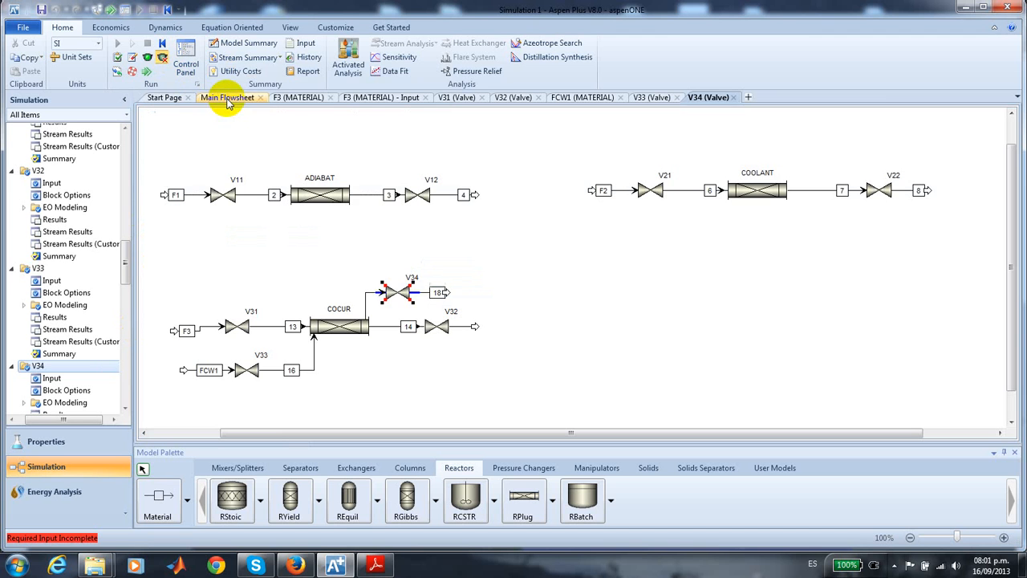
pyautogui.doubleClick(252, 373)
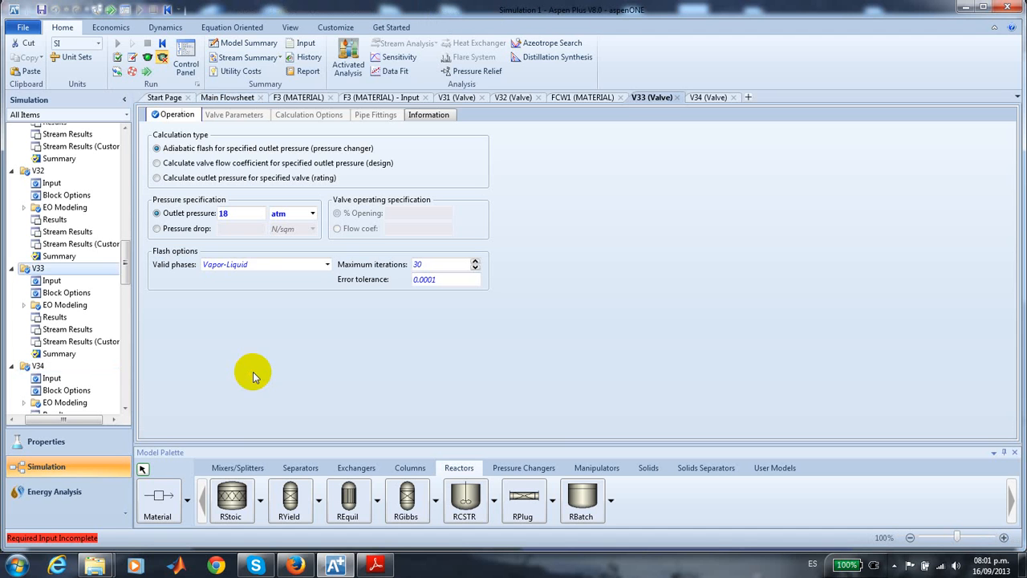
pyautogui.click(327, 265)
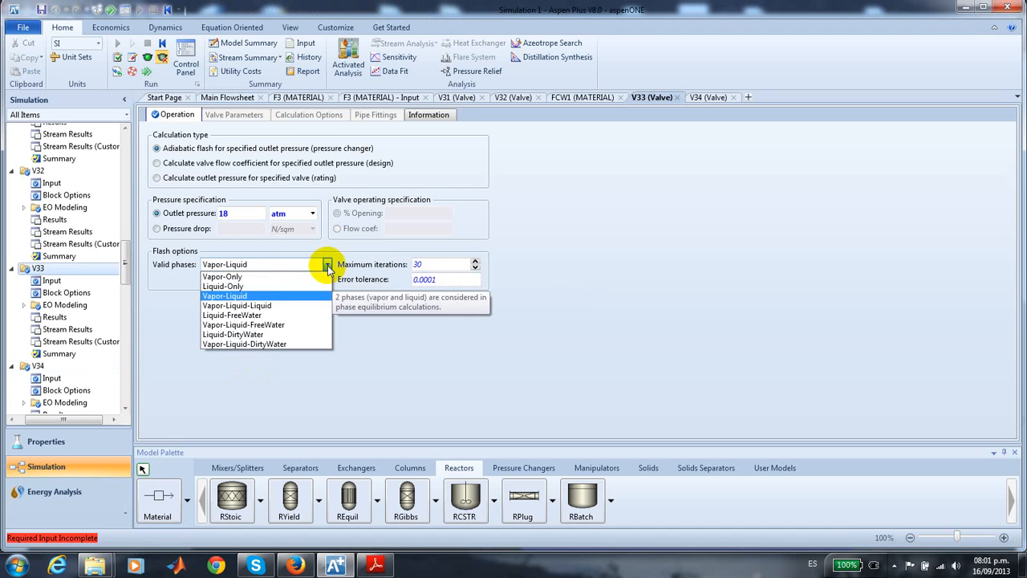
pyautogui.click(268, 286)
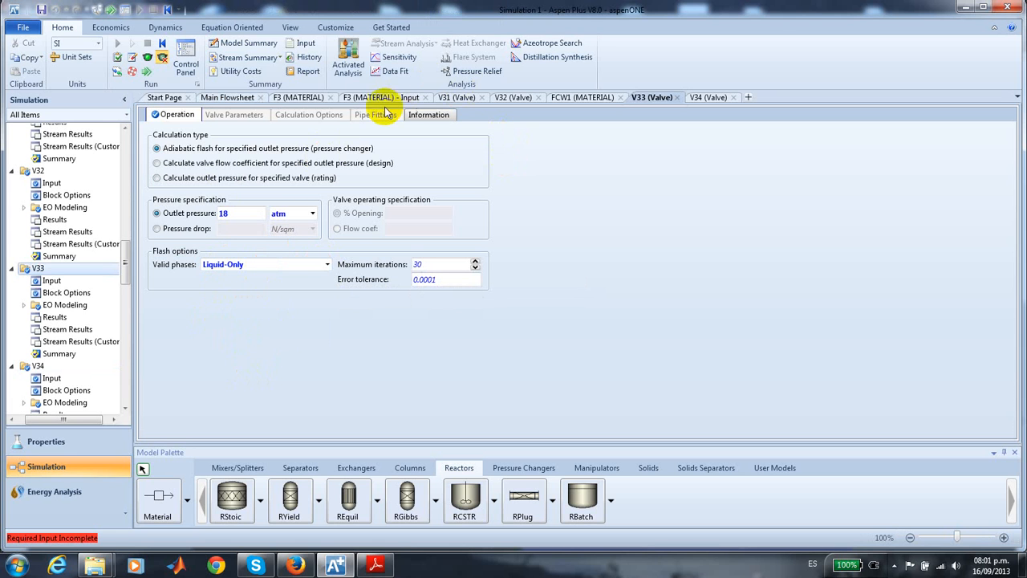
# - Return to the main flowsheet and close all open valve and stream forms
pyautogui.click(231, 97)
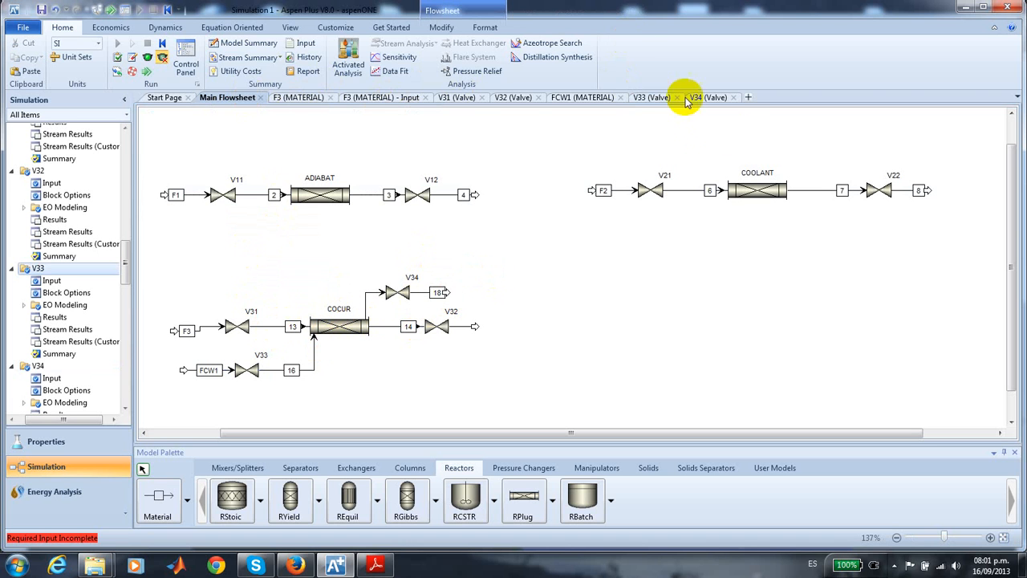
pyautogui.click(733, 97)
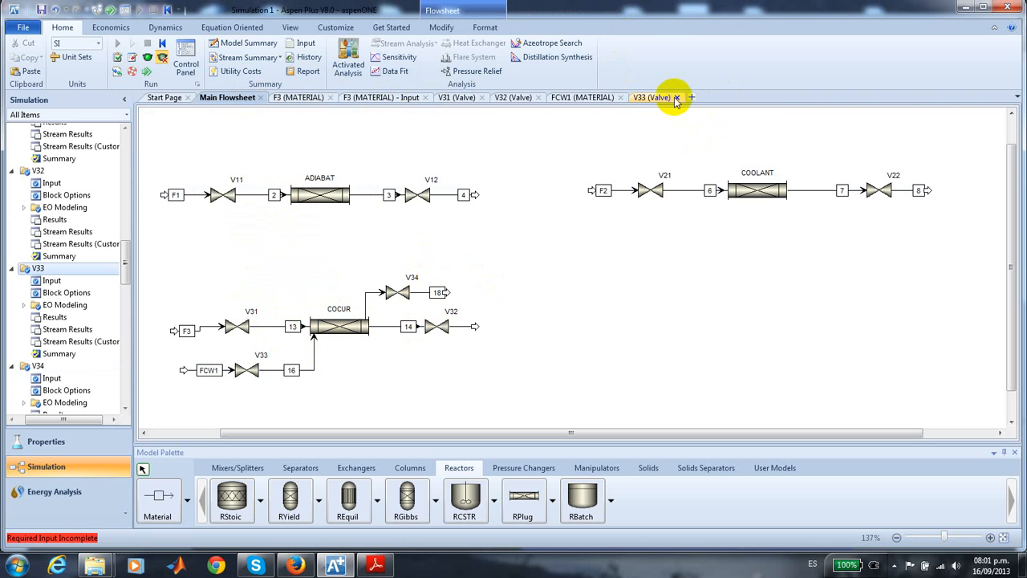
pyautogui.click(677, 97)
pyautogui.click(620, 98)
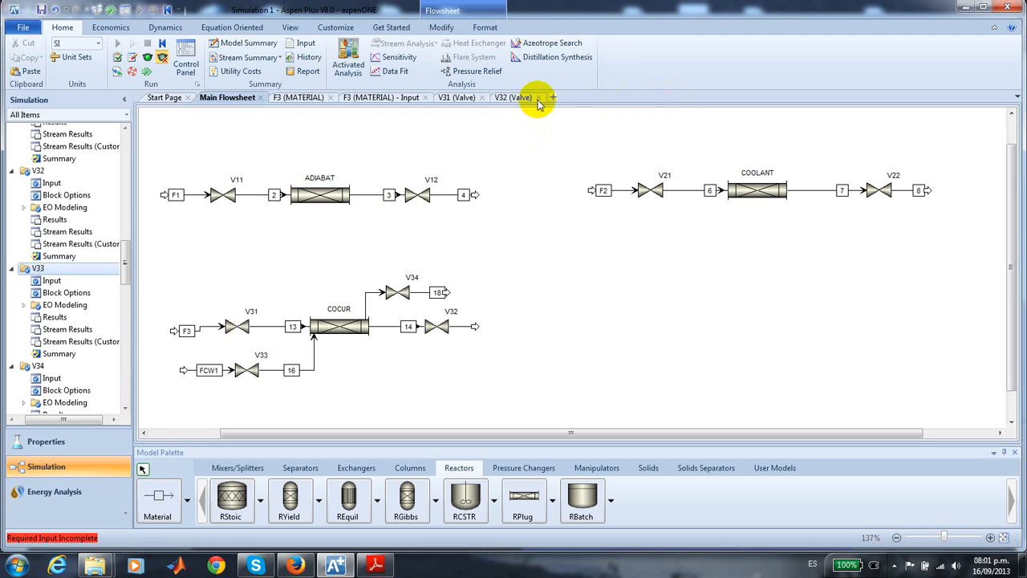
pyautogui.click(538, 97)
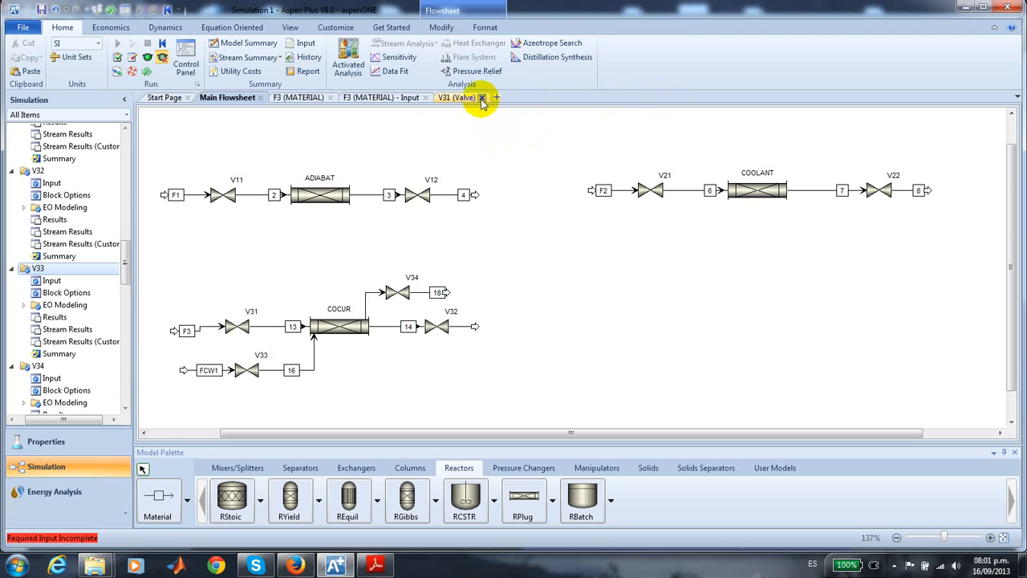
pyautogui.click(480, 97)
pyautogui.click(425, 97)
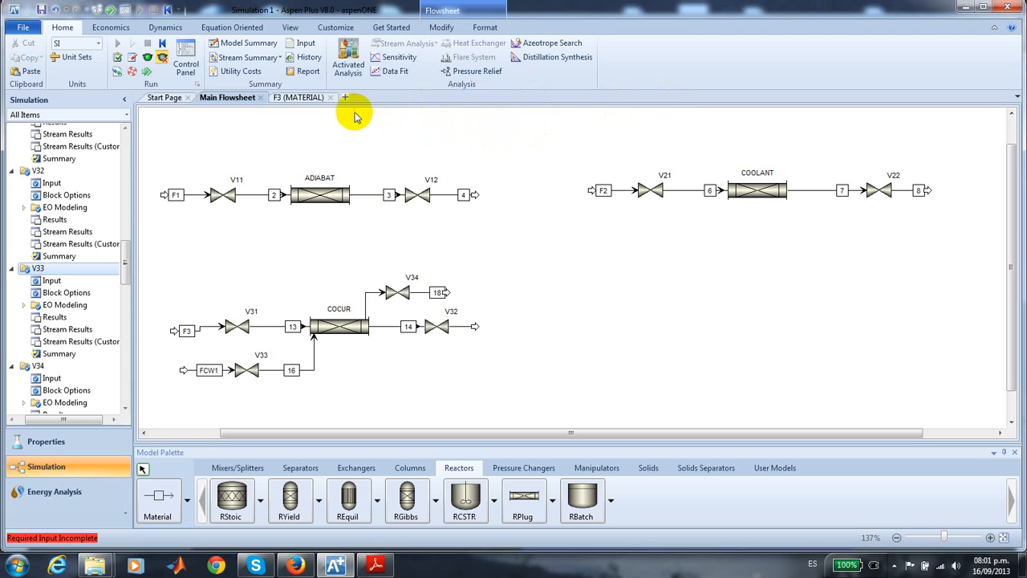
pyautogui.click(330, 97)
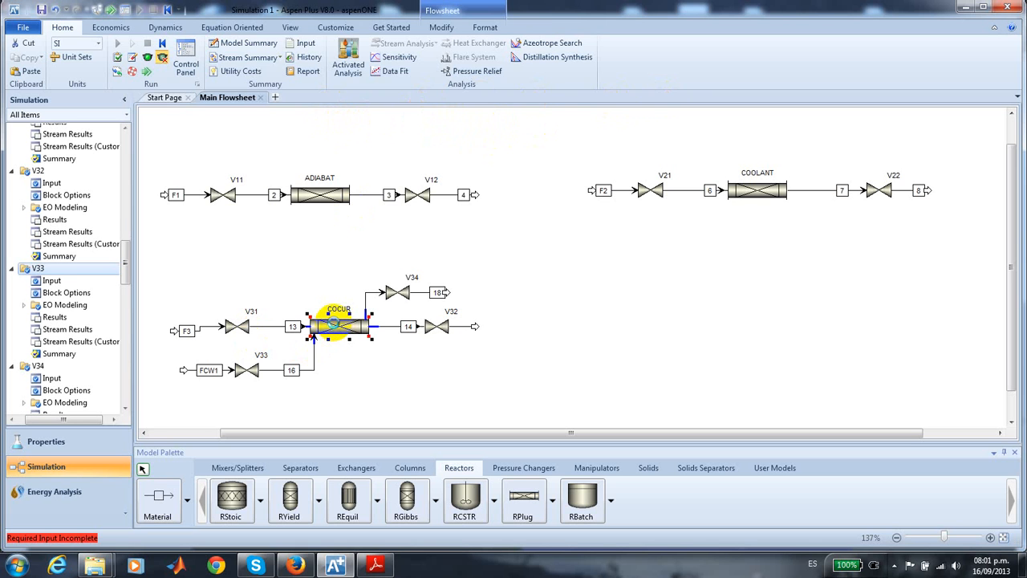
# - Define COCUR as a reactor with co-current thermal fluid and a heat transfer coefficient U of 142 Watt/sqm-K
pyautogui.doubleClick(333, 323)
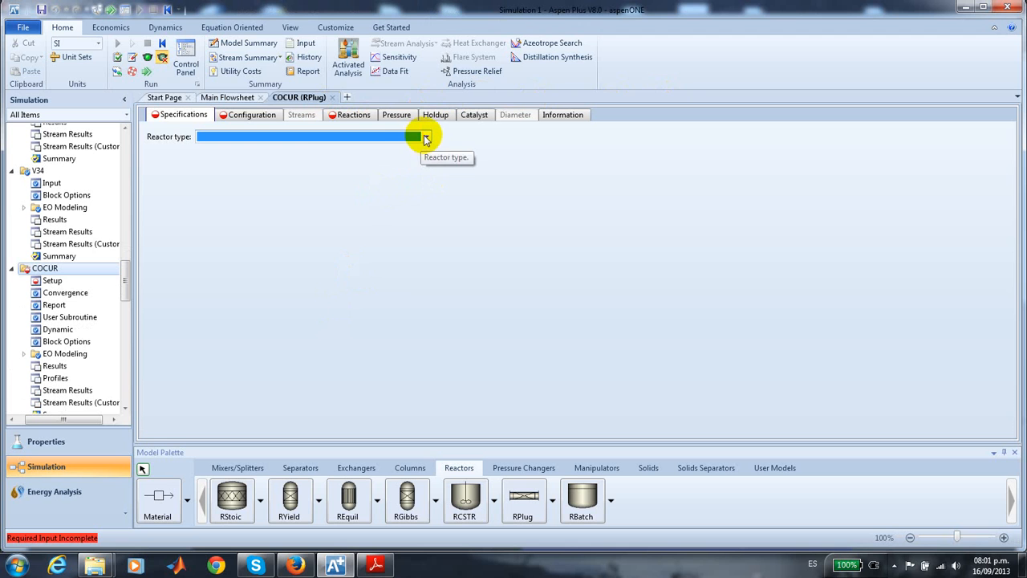
pyautogui.click(425, 139)
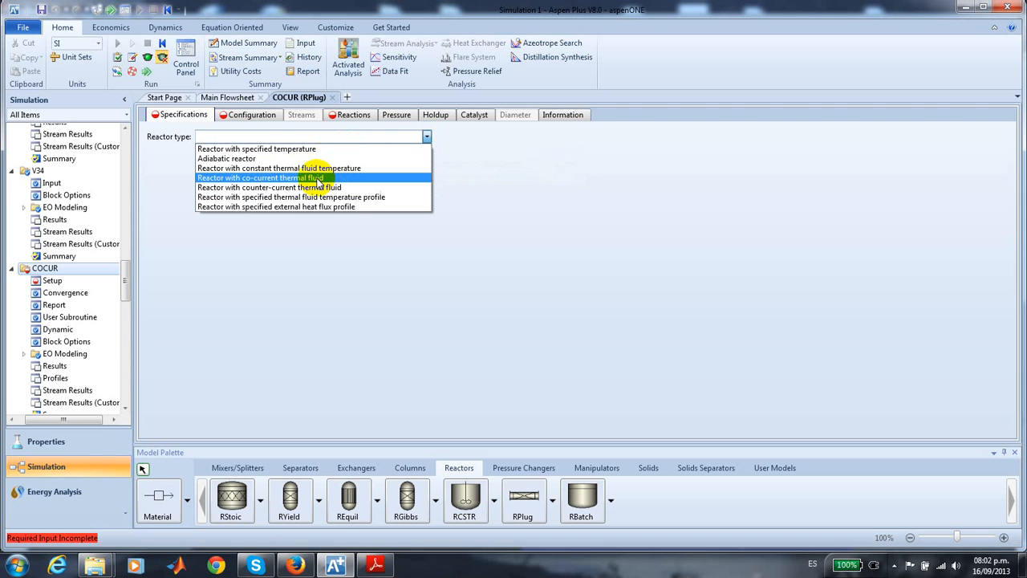
pyautogui.click(318, 182)
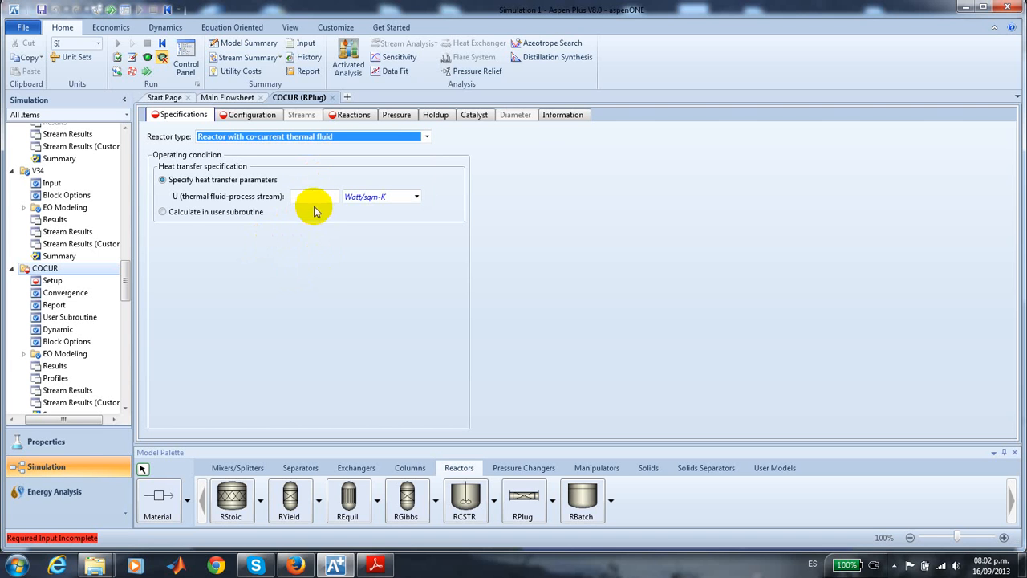
pyautogui.click(315, 198)
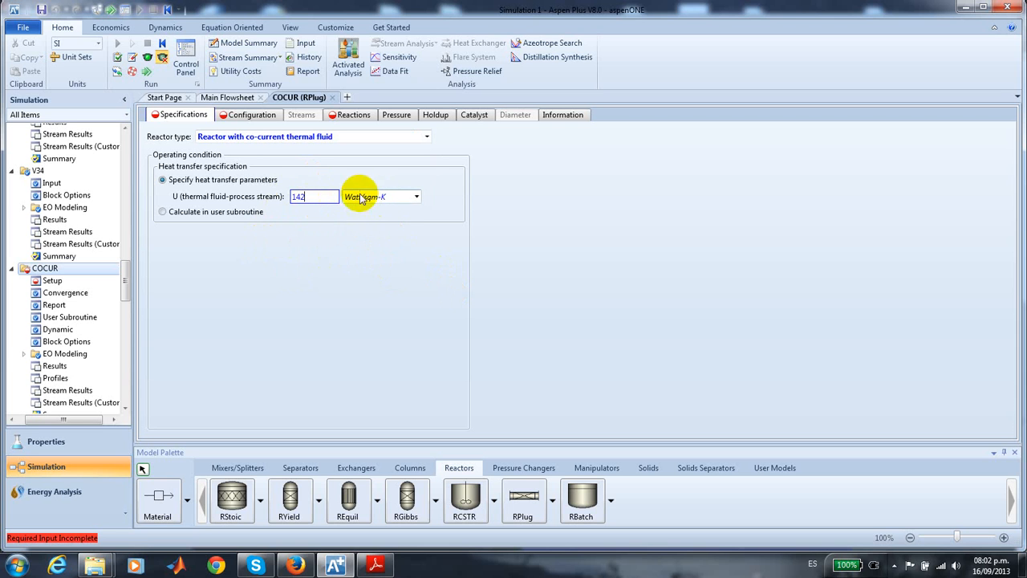
# - Configure COCUR as a multitube reactor with 500 tubes, a tube length of 10 meter and a diameter of 0.1 meter
pyautogui.click(248, 117)
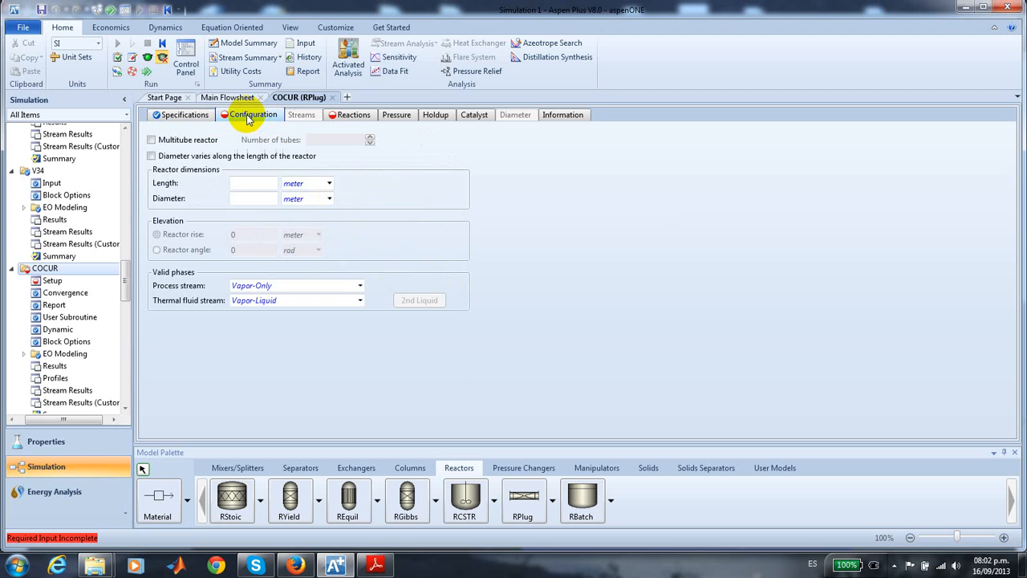
pyautogui.click(152, 141)
pyautogui.click(335, 141)
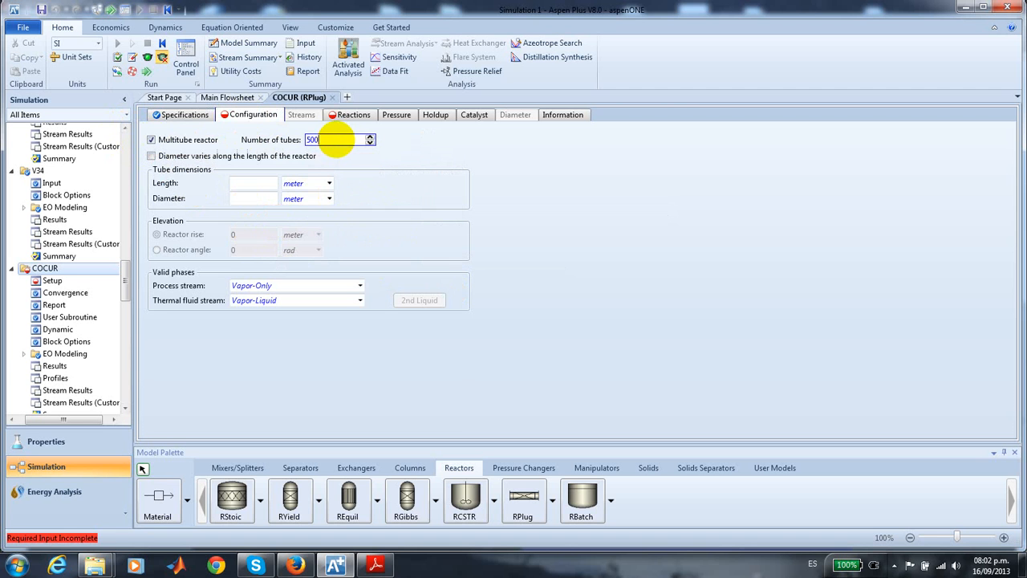
pyautogui.click(458, 144)
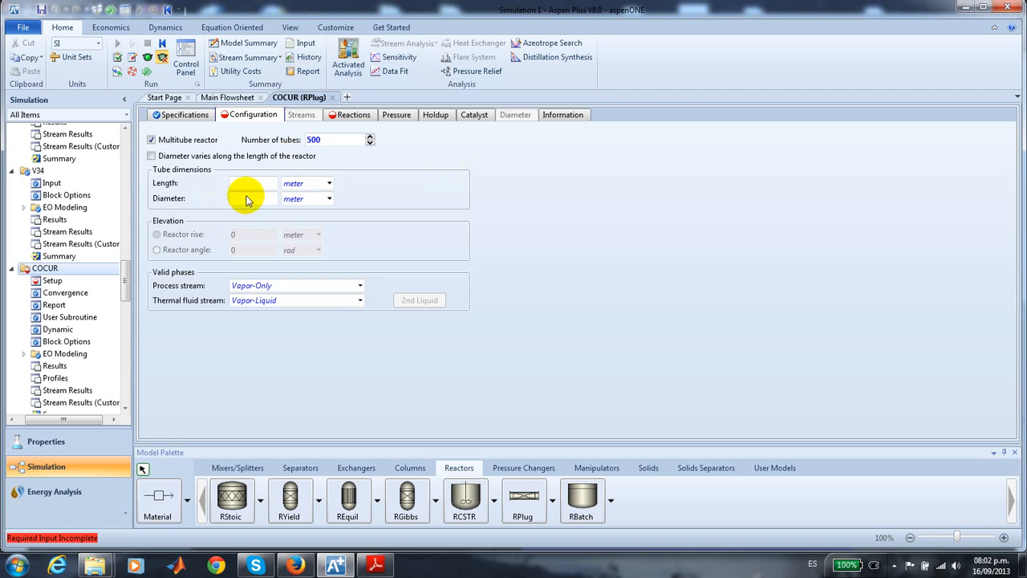
pyautogui.click(248, 183)
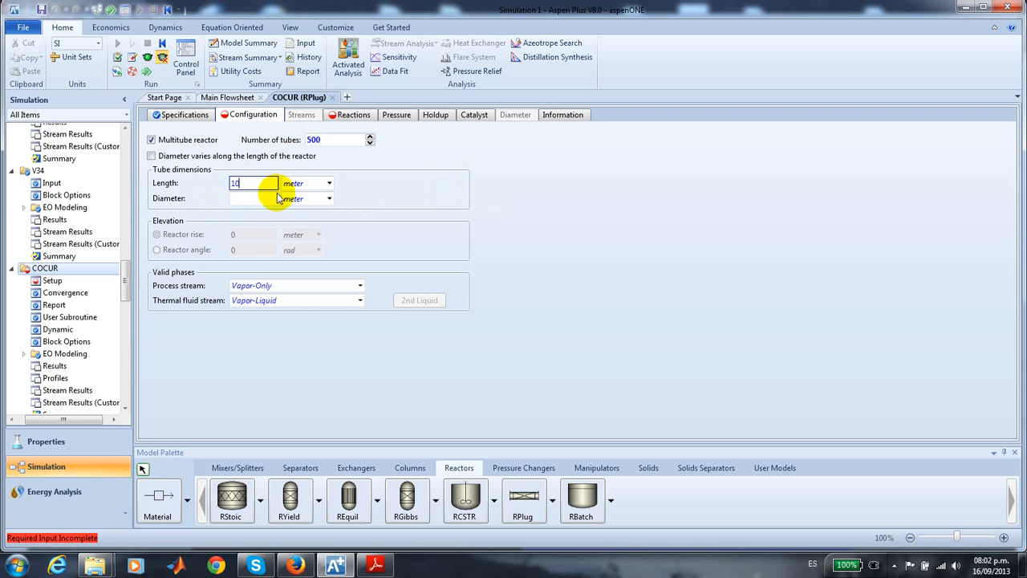
pyautogui.click(245, 198)
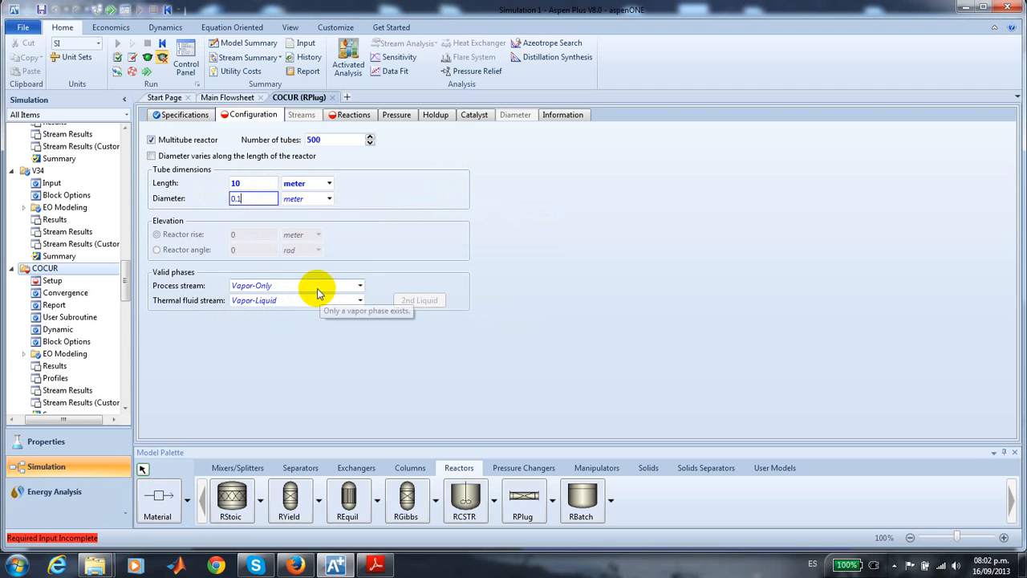
# - Set COCUR's valid phases to Vapor-Only for the process stream and Liquid-Only for the thermal fluid stream
pyautogui.click(360, 287)
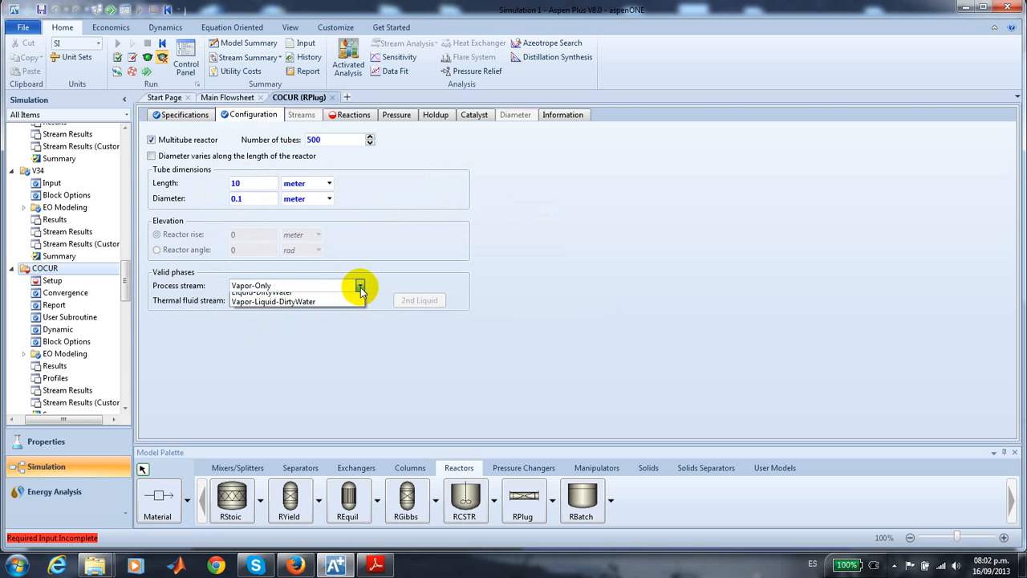
pyautogui.click(341, 299)
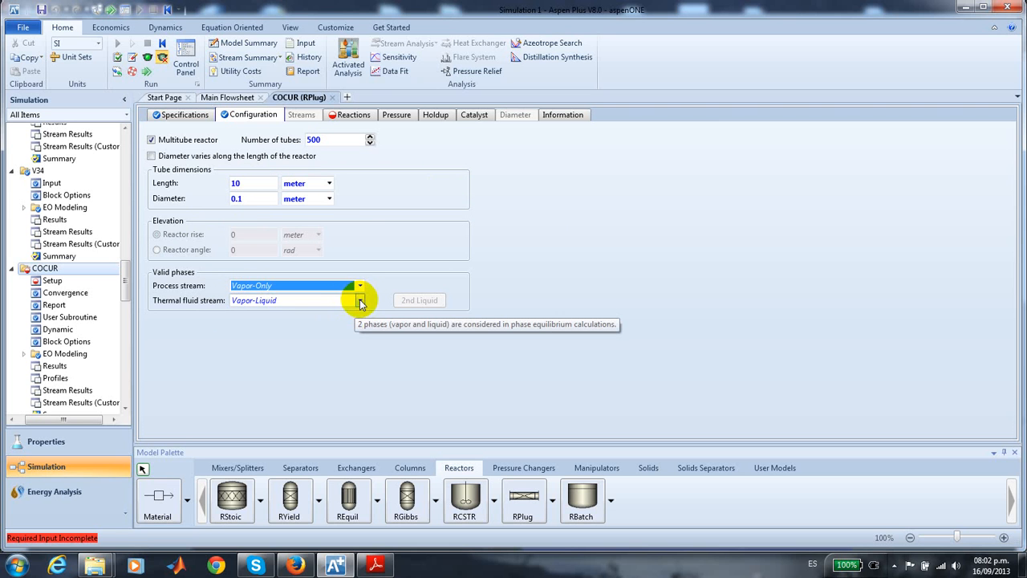
pyautogui.click(359, 300)
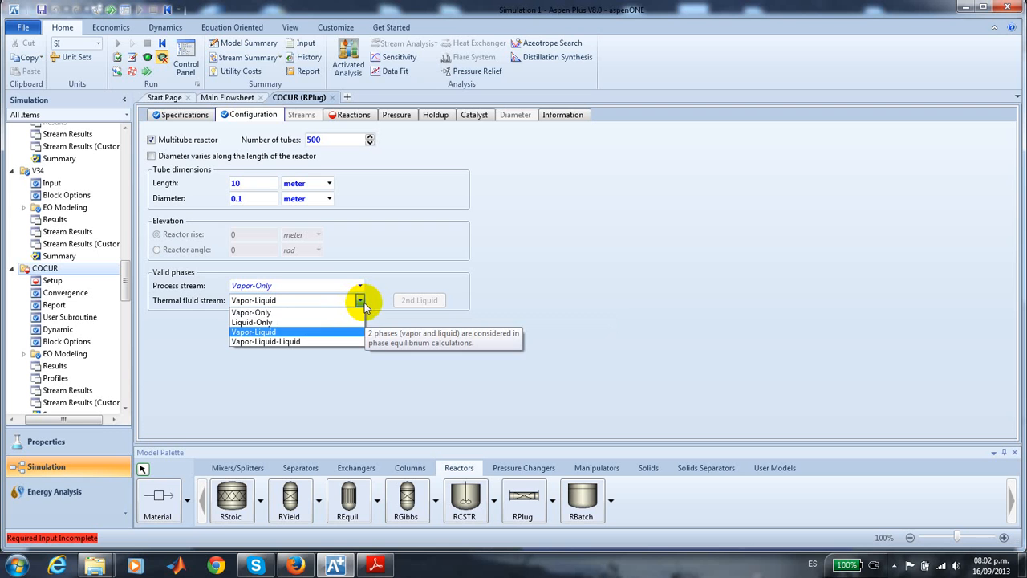
pyautogui.click(323, 322)
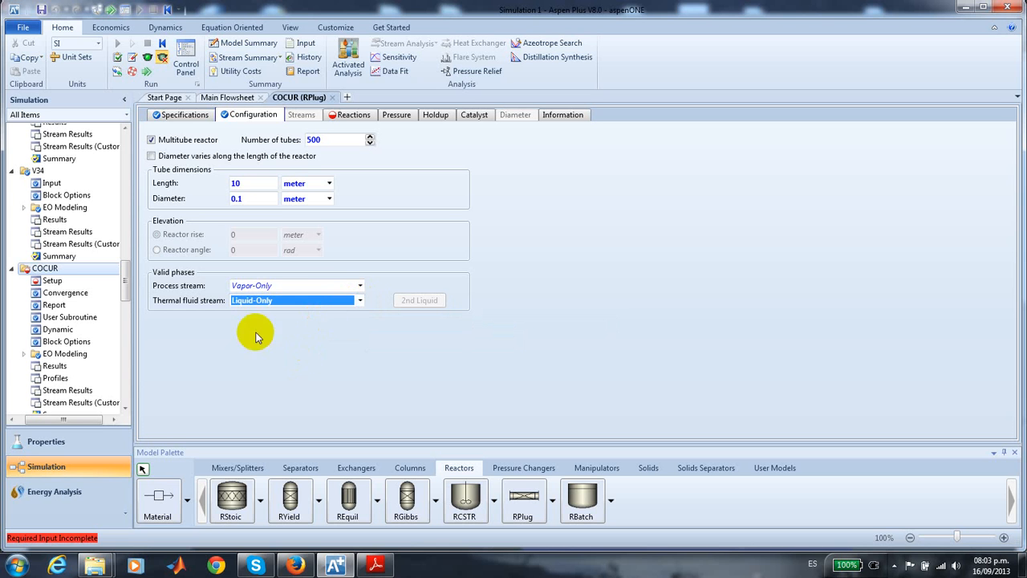
pyautogui.click(389, 390)
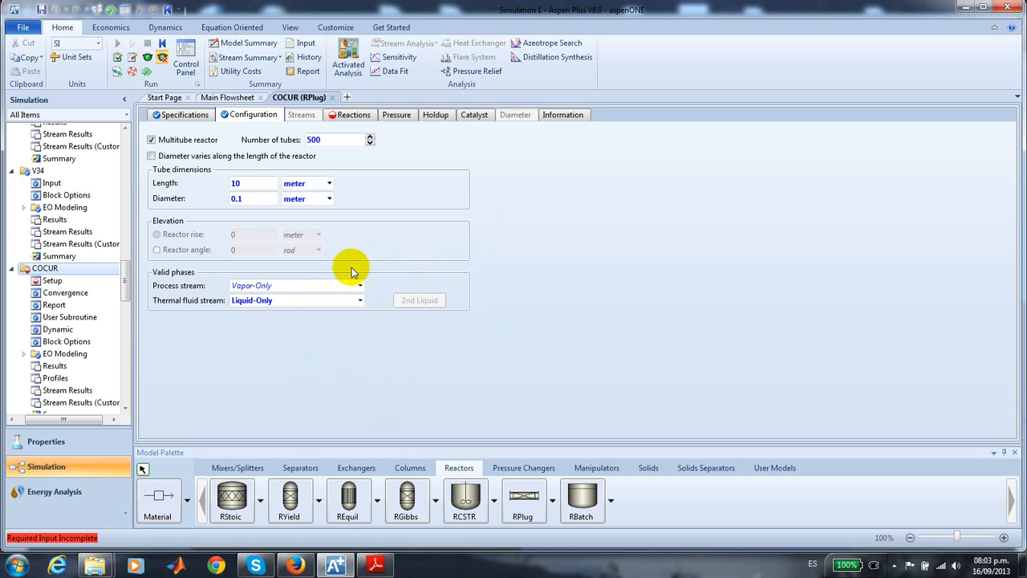
# - Include reaction set R-1 in the COCUR reactor model
pyautogui.click(357, 118)
pyautogui.click(161, 185)
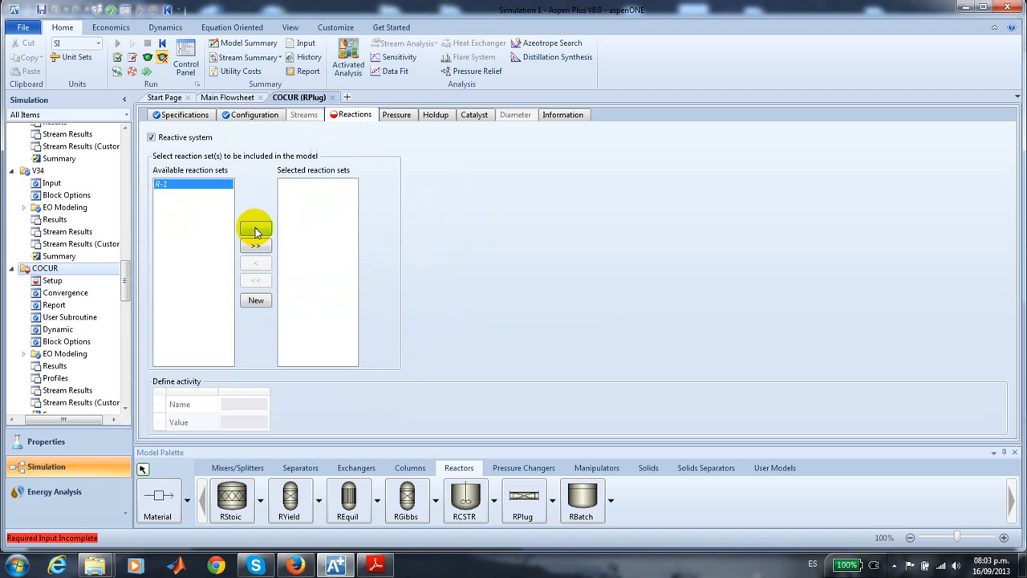
pyautogui.click(255, 231)
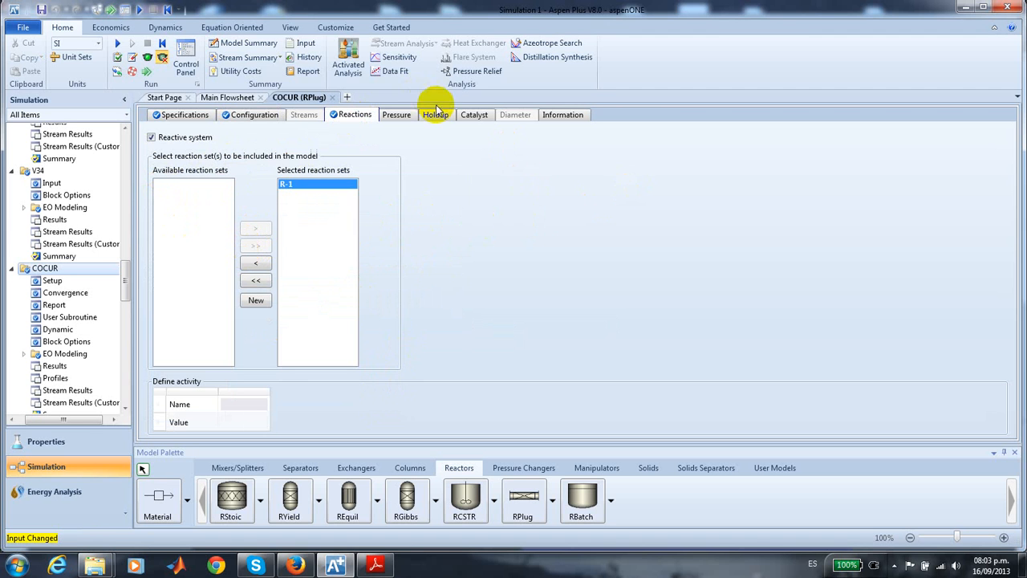
# - Set COCUR's inlet pressures to 3 atm for the process stream and 18 atm for the thermal fluid stream
pyautogui.click(397, 116)
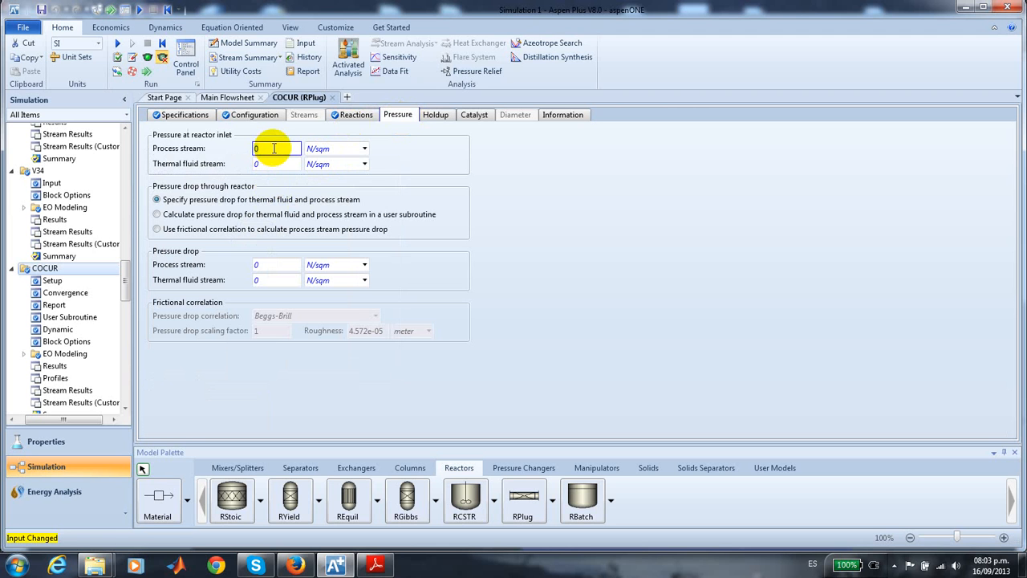
pyautogui.click(364, 148)
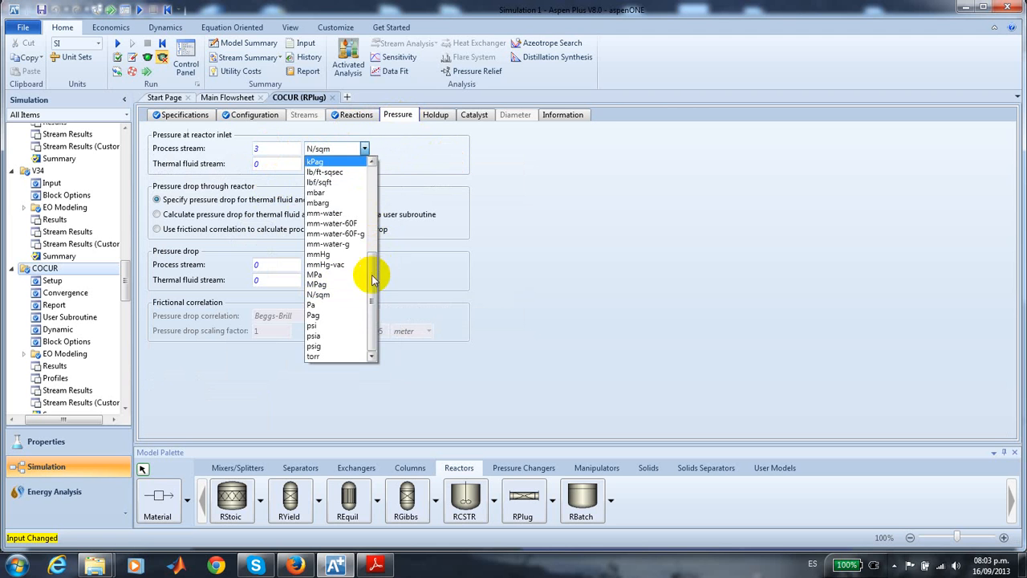
pyautogui.moveTo(372, 274); pyautogui.dragTo(361, 167)
pyautogui.click(343, 162)
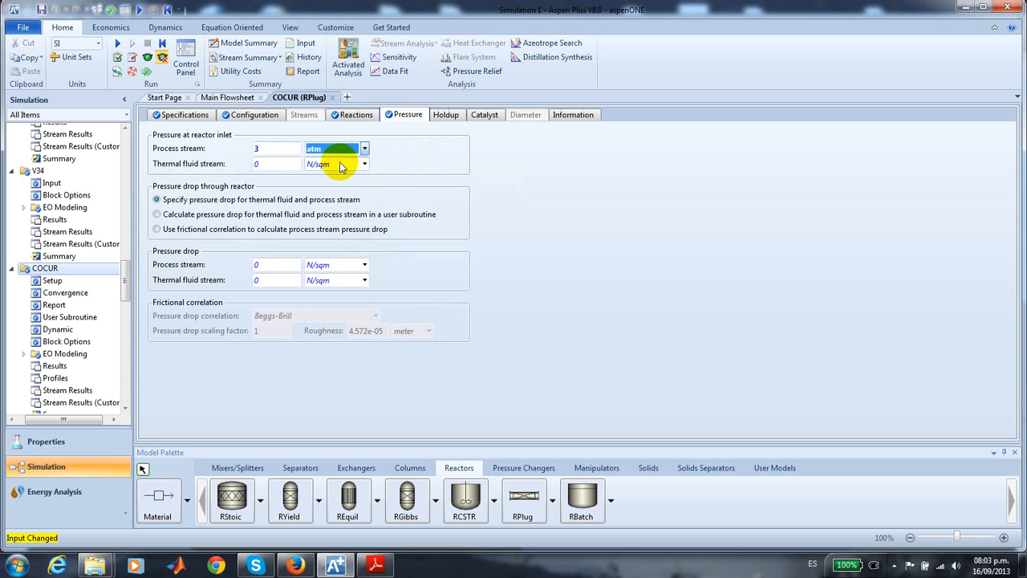
pyautogui.click(281, 163)
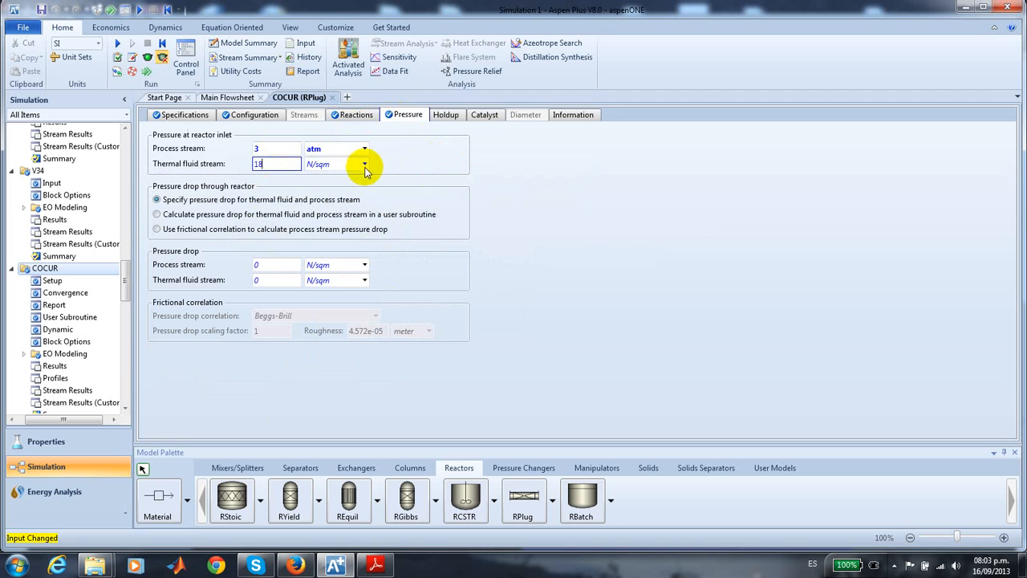
pyautogui.click(365, 164)
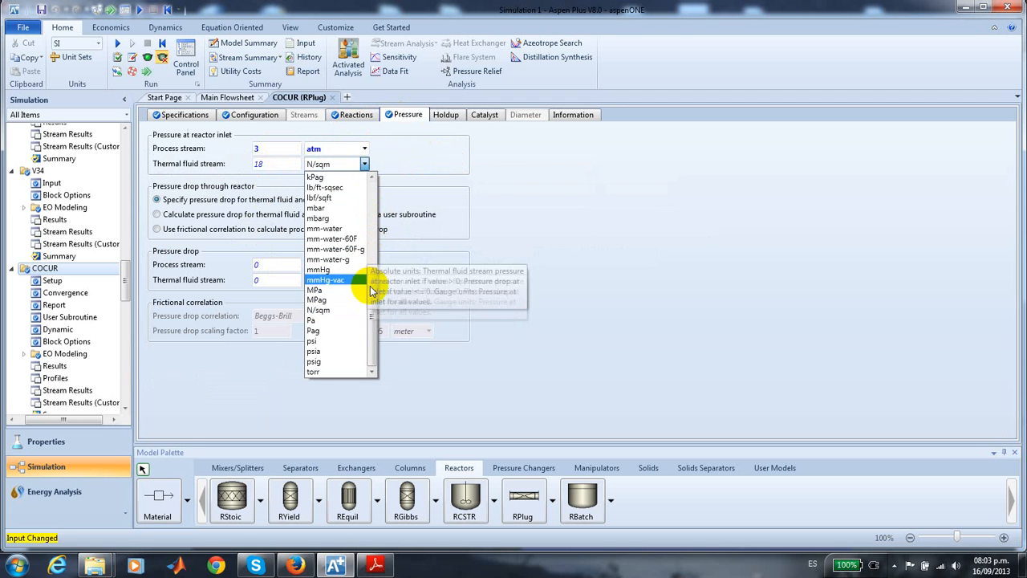
pyautogui.moveTo(368, 275); pyautogui.dragTo(366, 186)
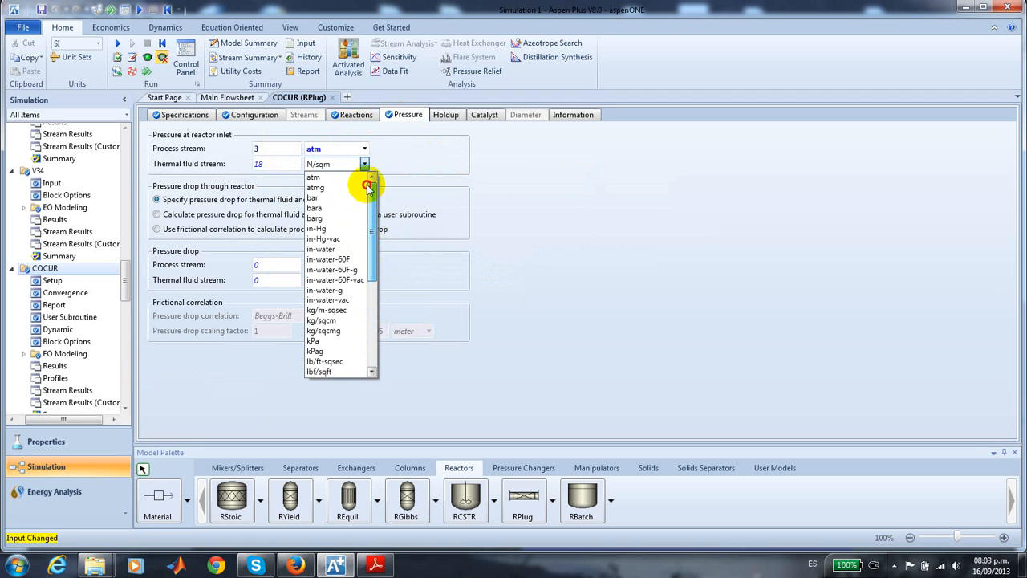
pyautogui.click(321, 177)
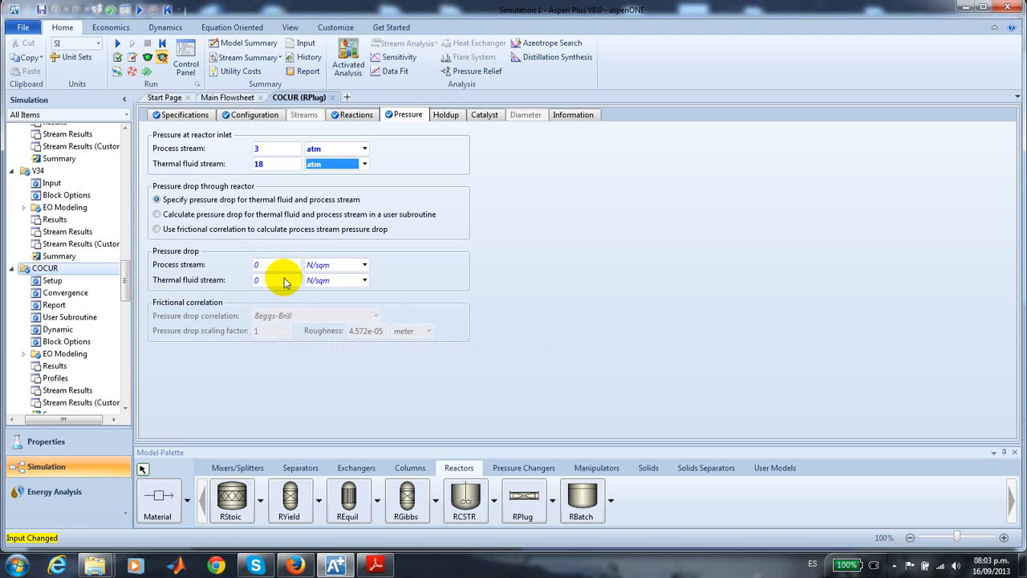
# - Specify a pressure drop of 1 atm through COCUR for both the process stream and the thermal fluid stream
pyautogui.click(277, 267)
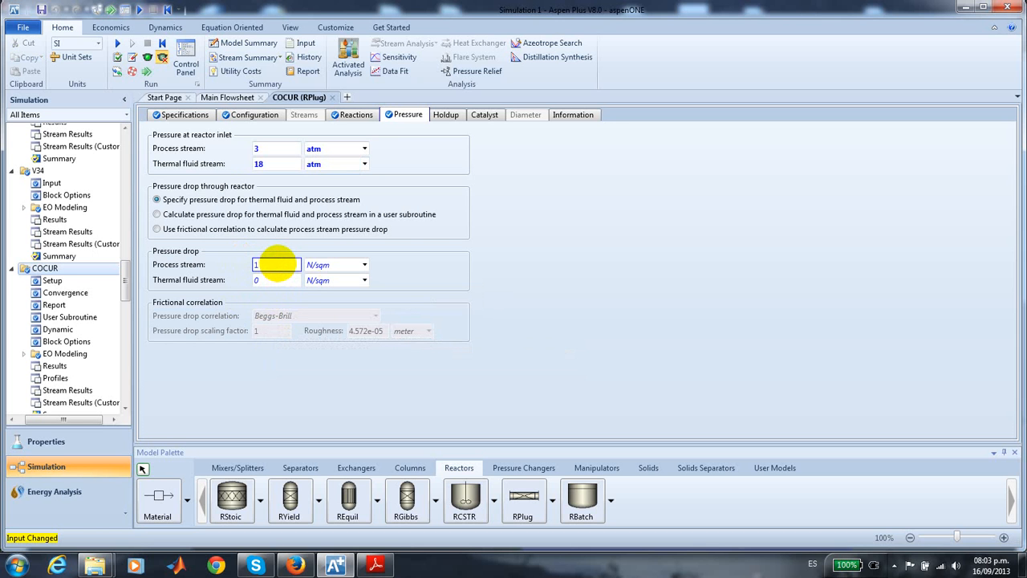
pyautogui.click(368, 267)
pyautogui.click(343, 281)
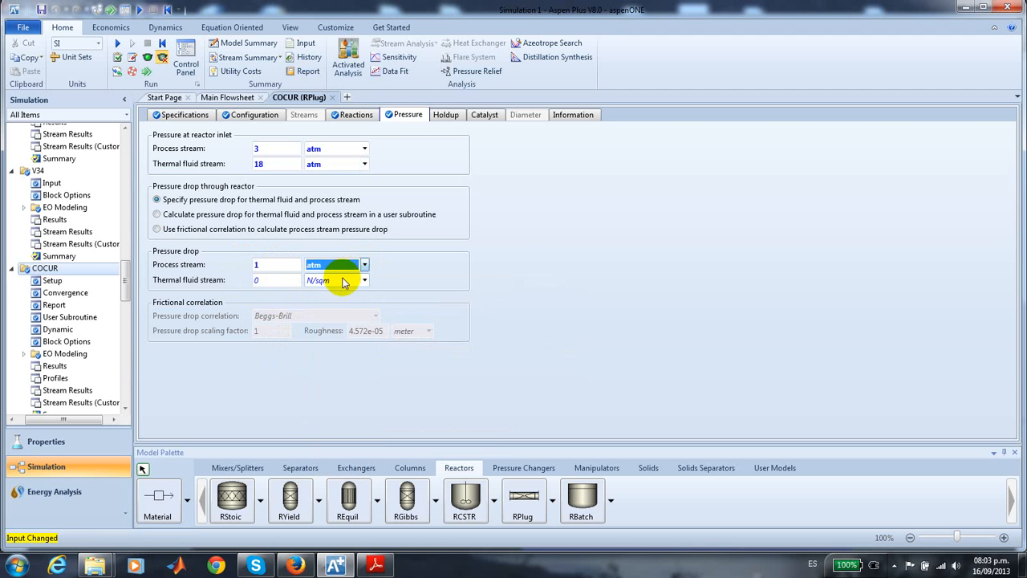
pyautogui.click(284, 280)
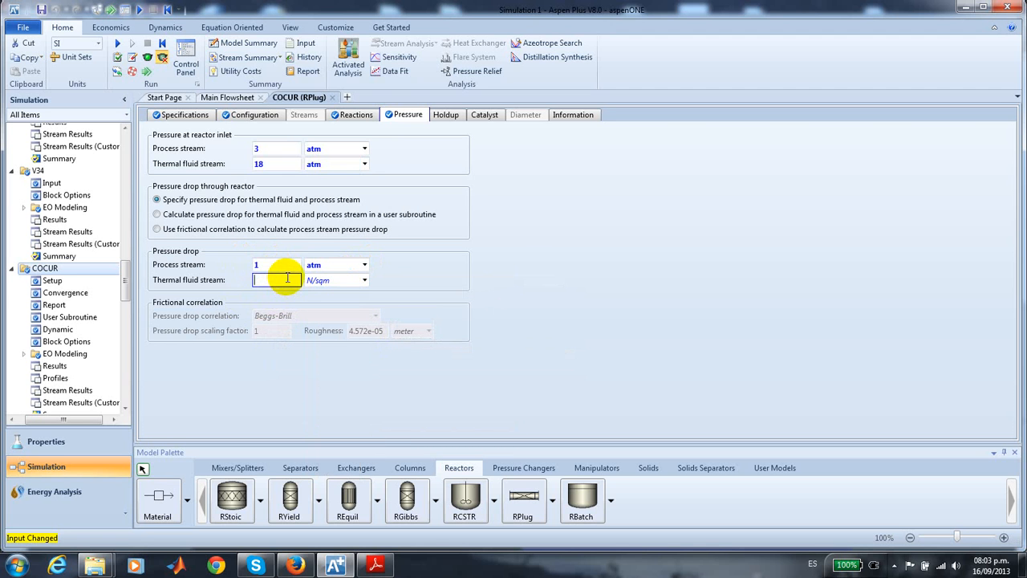
pyautogui.write('1')
pyautogui.click(365, 279)
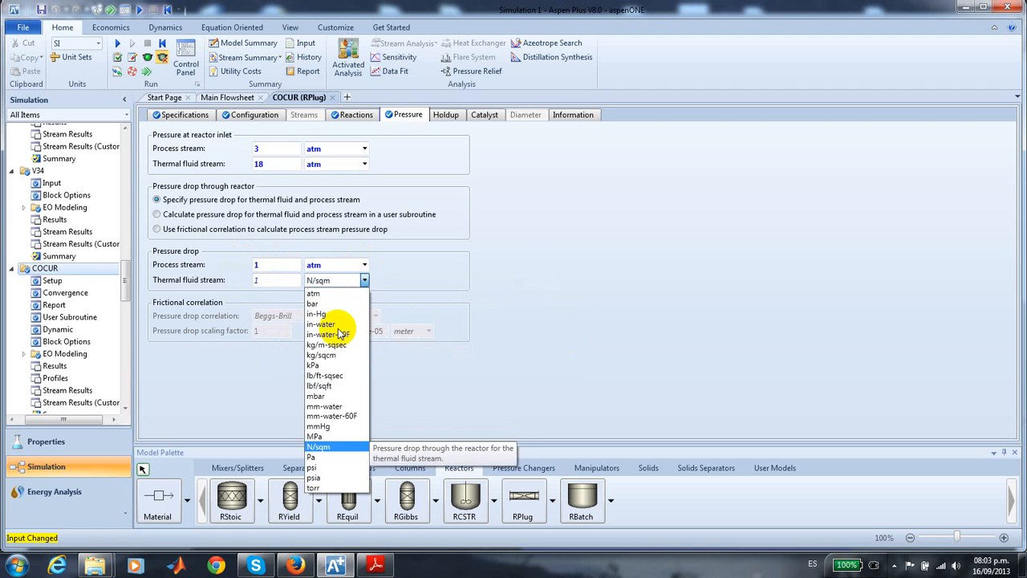
pyautogui.click(337, 293)
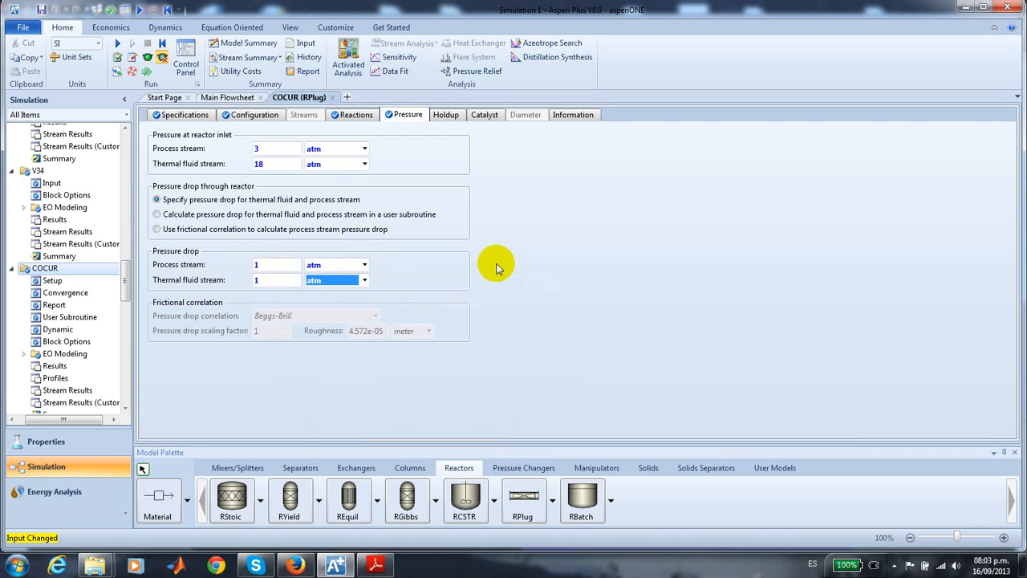
# - Declare catalyst present in COCUR, with a catalyst loading of 39260 kg and a bed voidage of 0.5
pyautogui.click(441, 117)
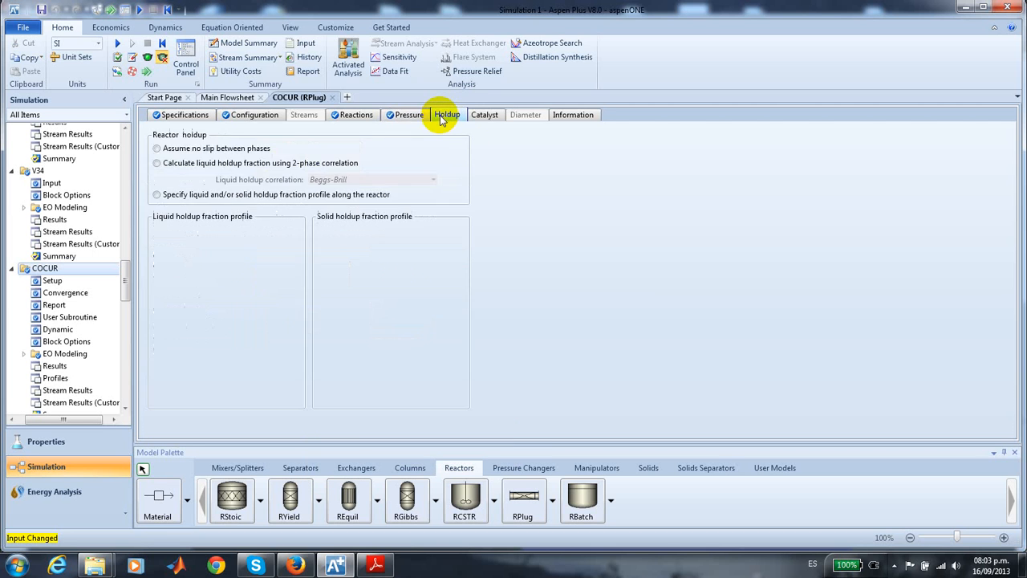
pyautogui.click(482, 117)
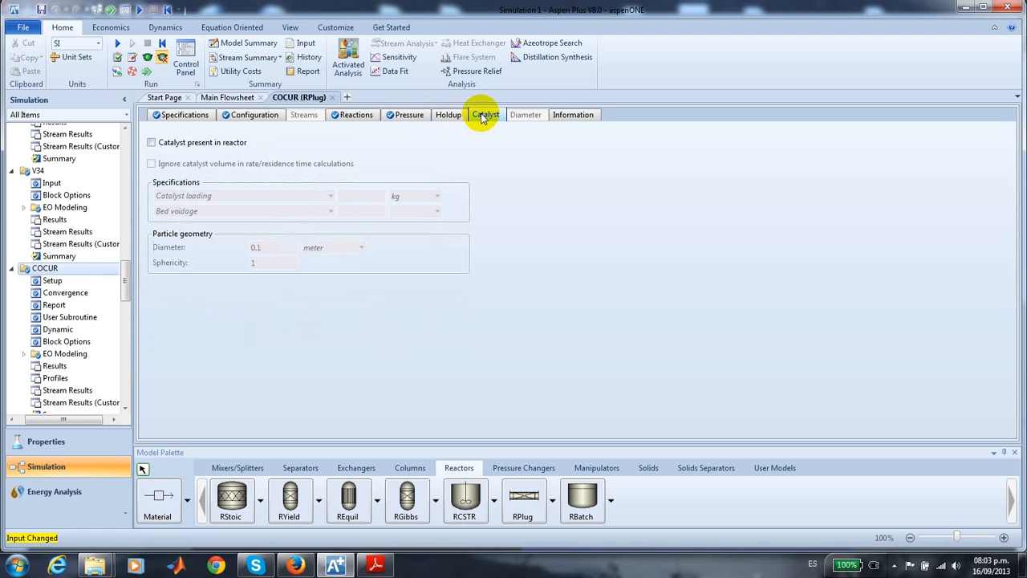
pyautogui.click(152, 143)
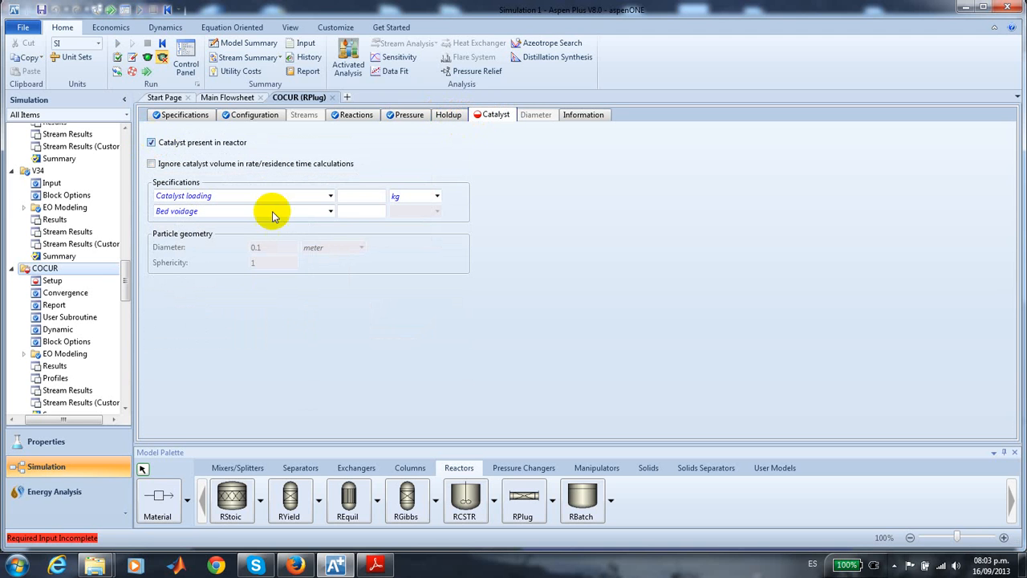
pyautogui.click(352, 198)
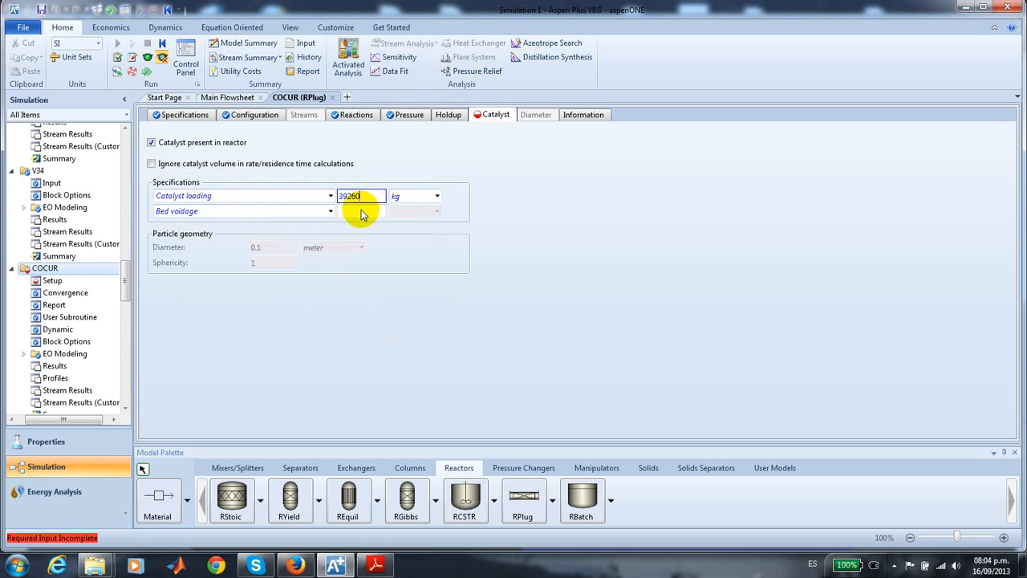
pyautogui.click(365, 208)
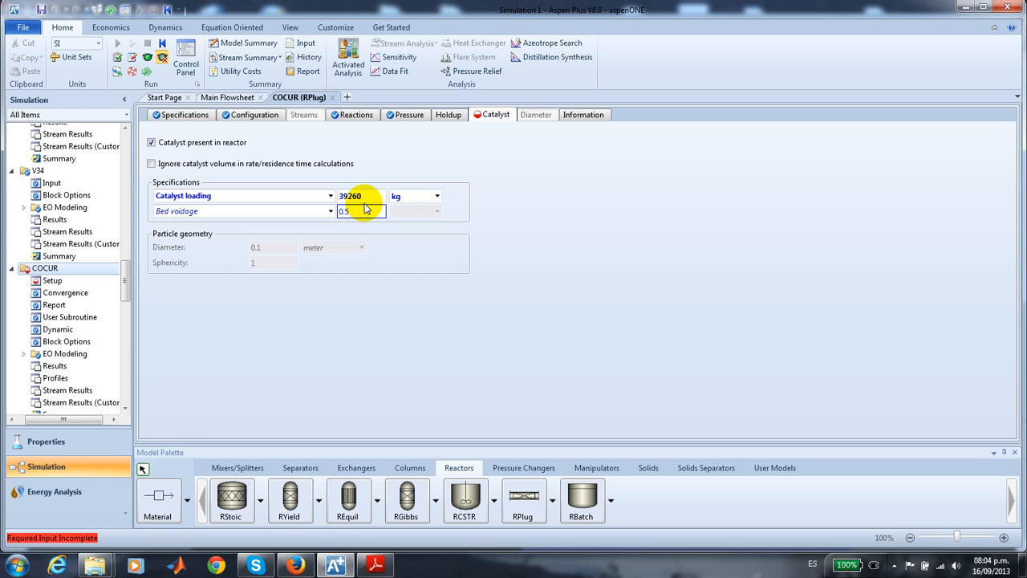
pyautogui.press('Return')
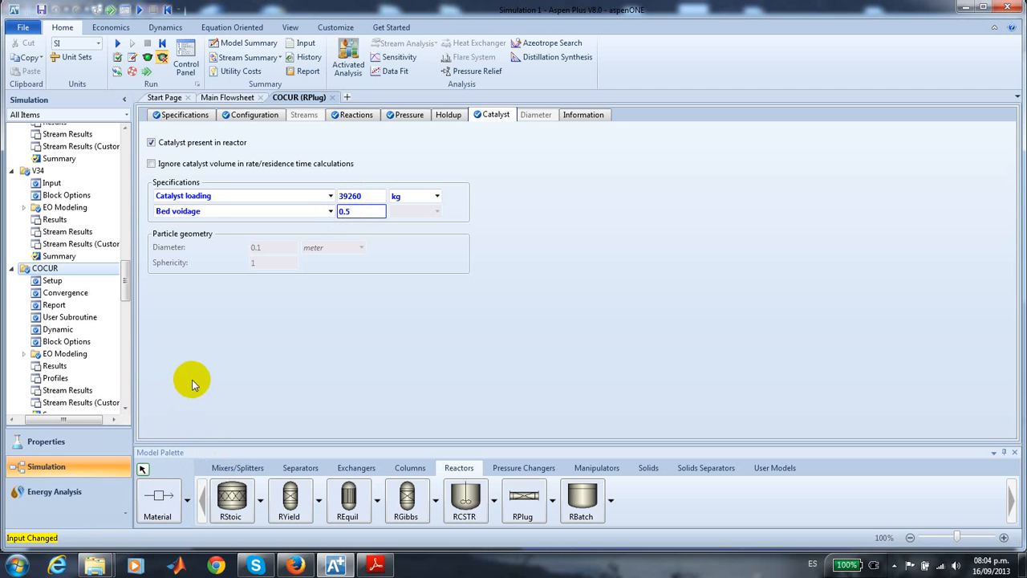
# - Return to the main flowsheet and run the simulation
pyautogui.click(225, 96)
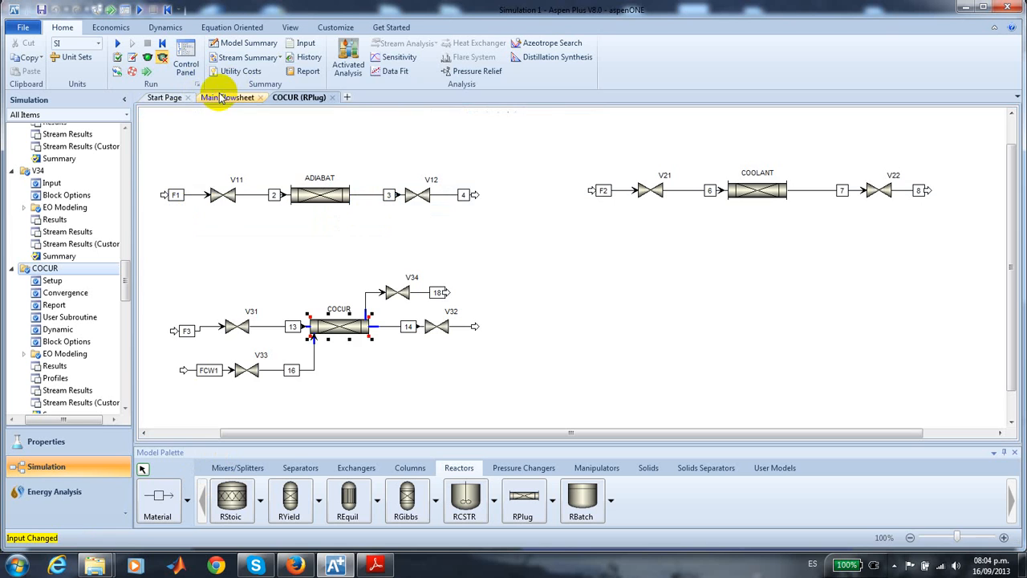
pyautogui.click(231, 243)
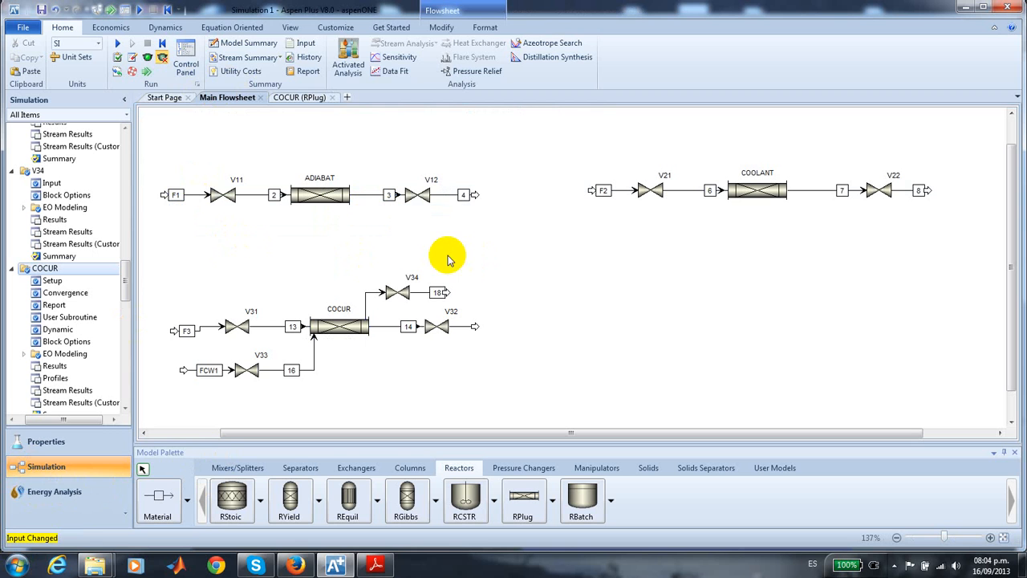
pyautogui.click(118, 43)
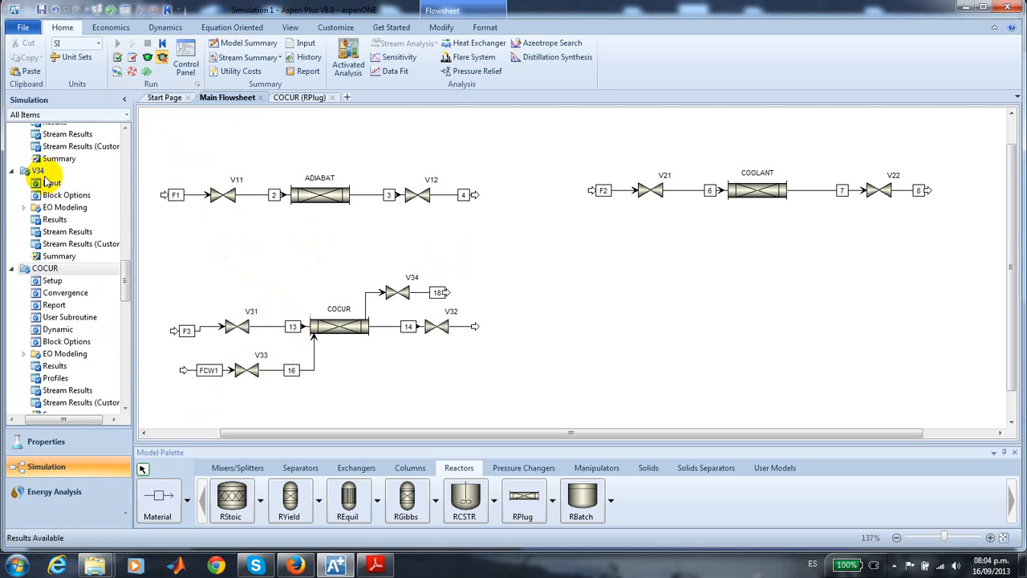
# - From COCUR's profiles, plot the process stream and thermal fluid temperatures against reactor length in meter
pyautogui.moveTo(125, 284); pyautogui.dragTo(106, 217)
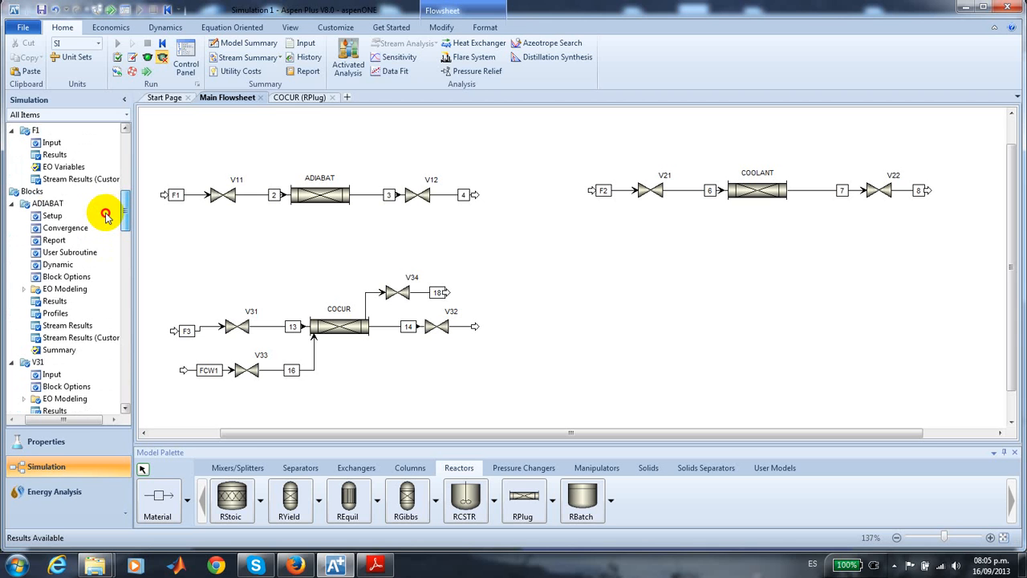
pyautogui.moveTo(105, 215); pyautogui.dragTo(107, 297)
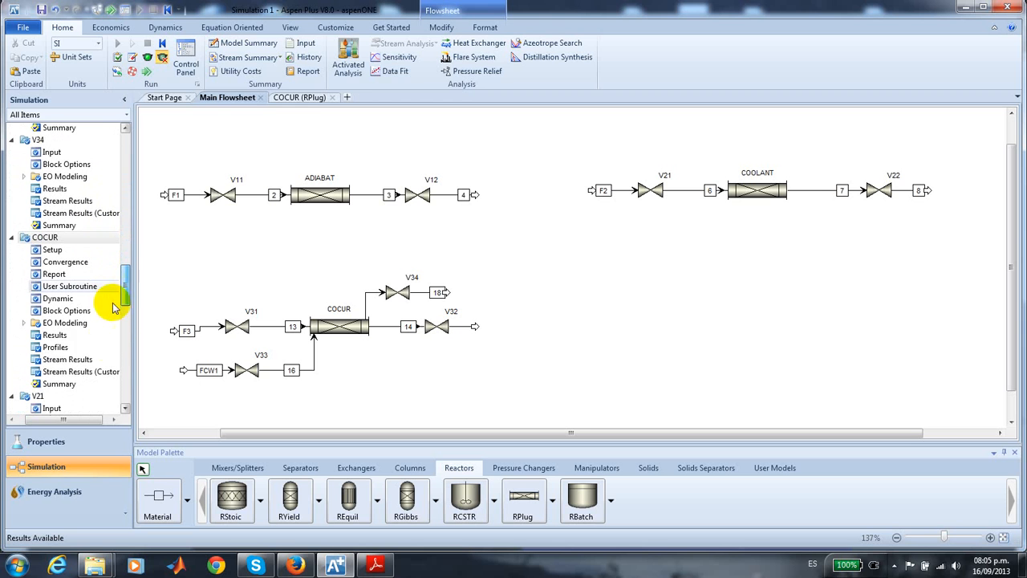
pyautogui.doubleClick(56, 345)
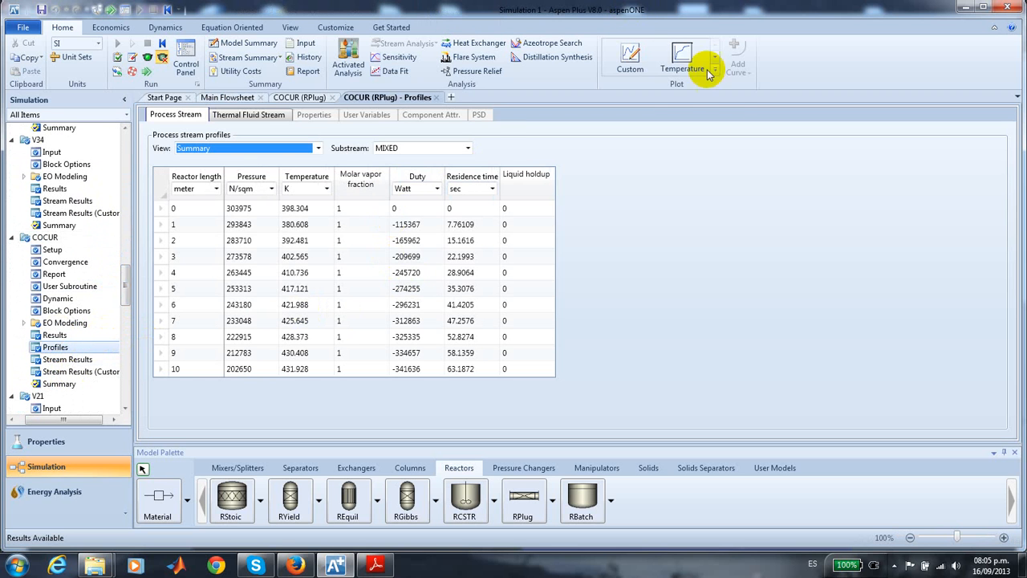
pyautogui.click(682, 60)
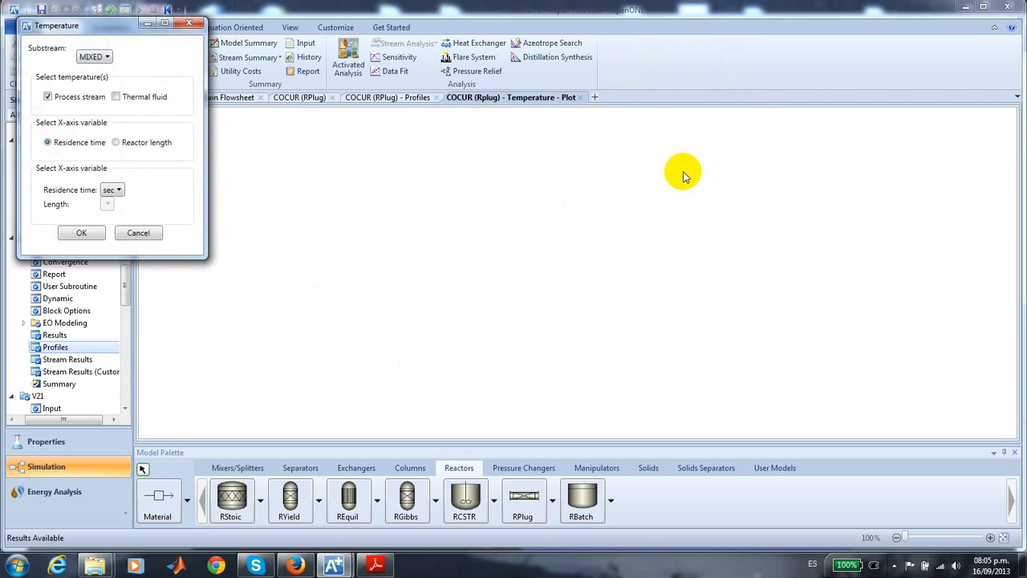
pyautogui.click(116, 97)
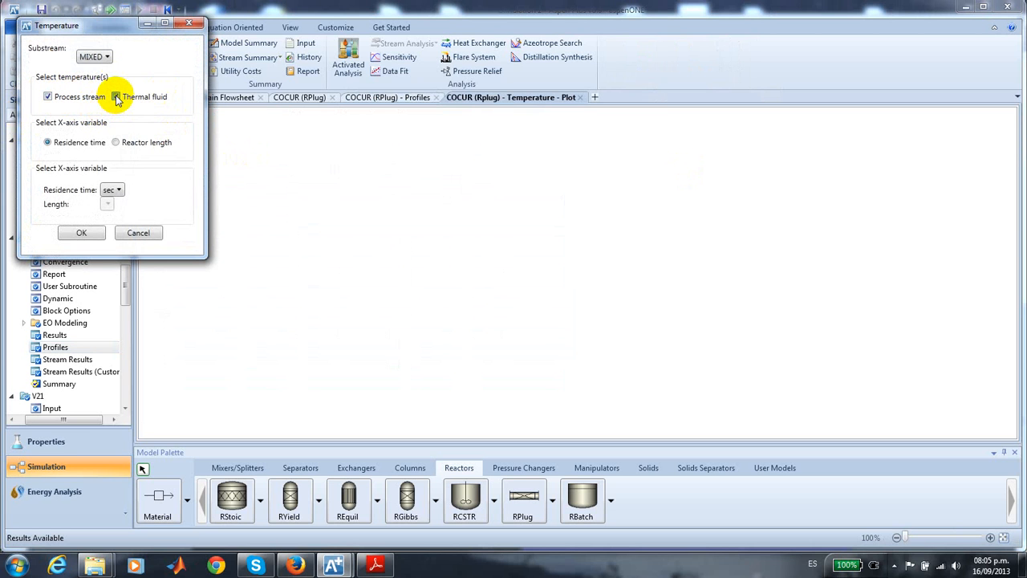
pyautogui.click(115, 143)
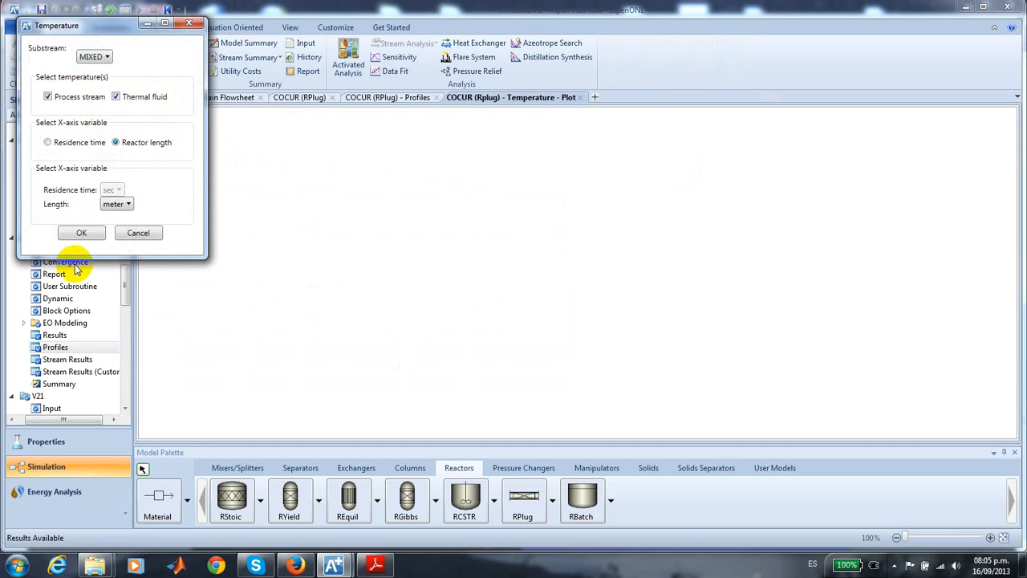
pyautogui.click(84, 233)
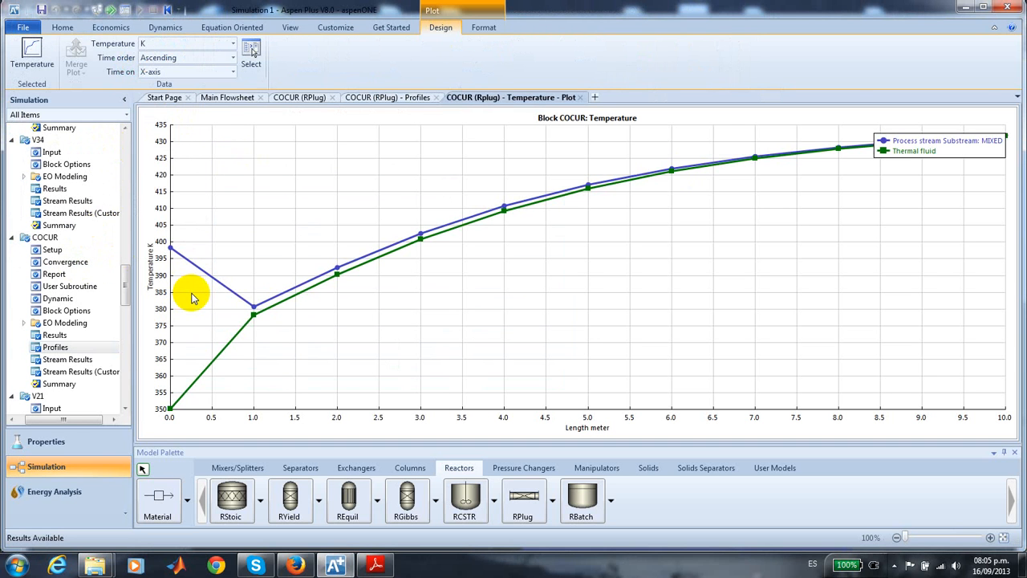
# - Move the legend of COCUR's temperature plot below the ends of both curves
pyautogui.click(967, 143)
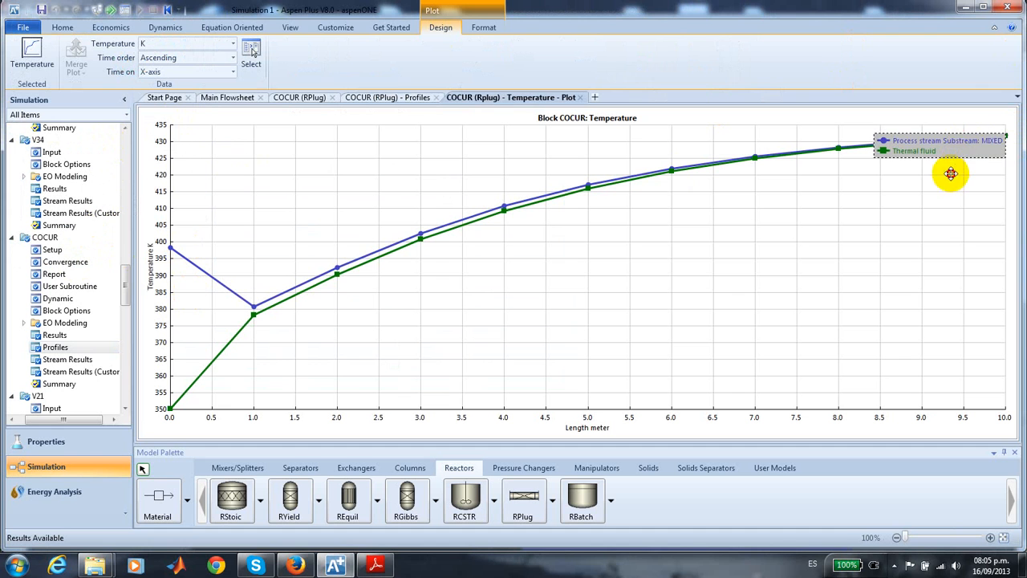
pyautogui.moveTo(950, 173); pyautogui.dragTo(936, 203)
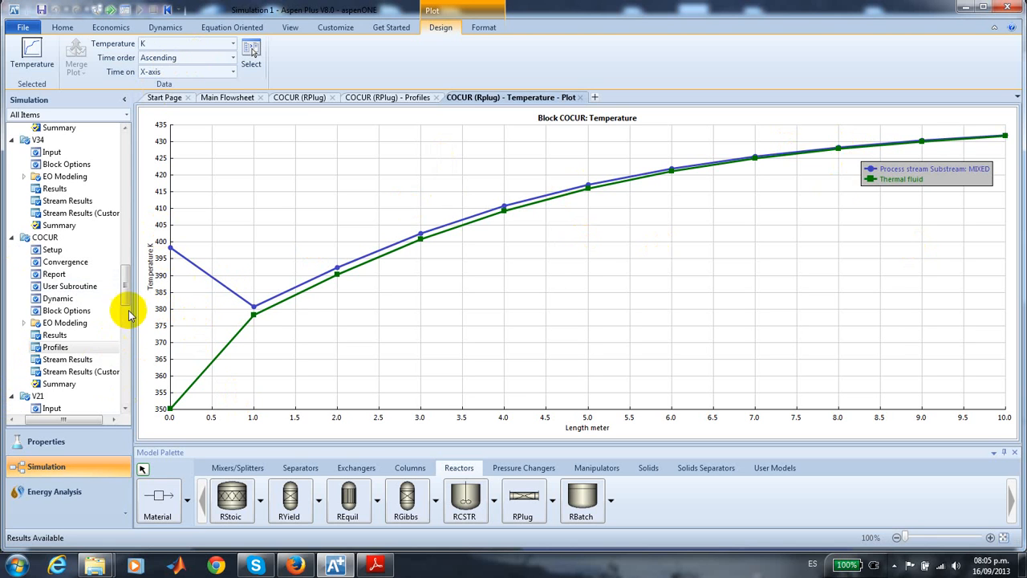
# - Set COCUR's report to 50 uniformly spaced profile intervals and rerun the simulation
pyautogui.click(67, 276)
pyautogui.doubleClick(383, 150)
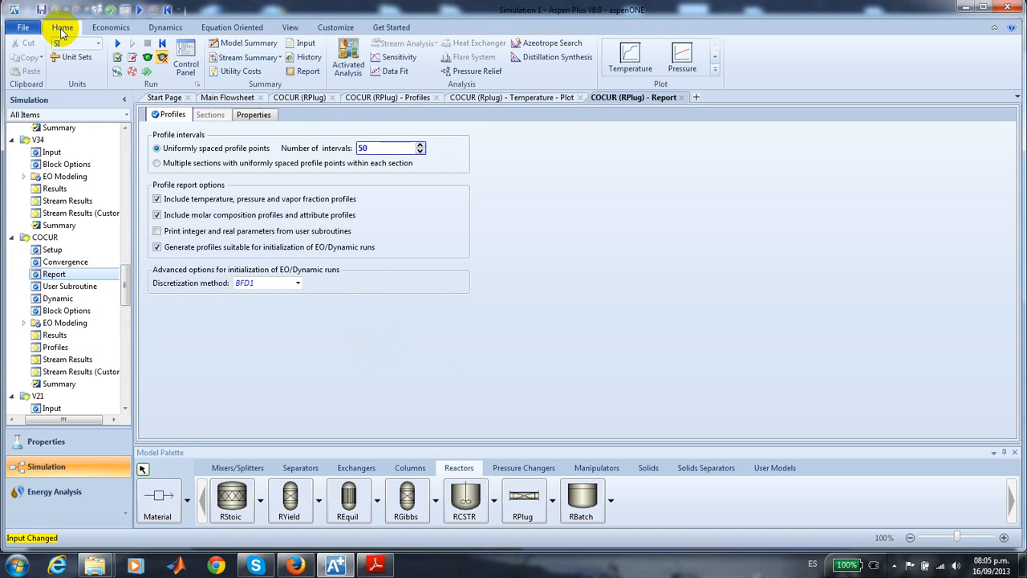
pyautogui.click(117, 44)
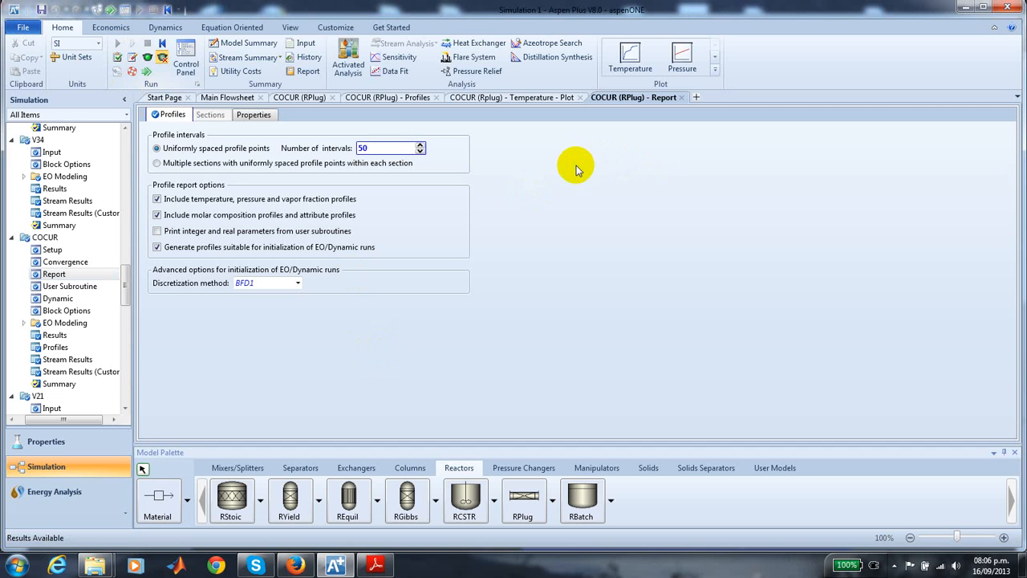
# - Return to COCUR's refined temperature plot and move its legend clear of the curves
pyautogui.click(506, 100)
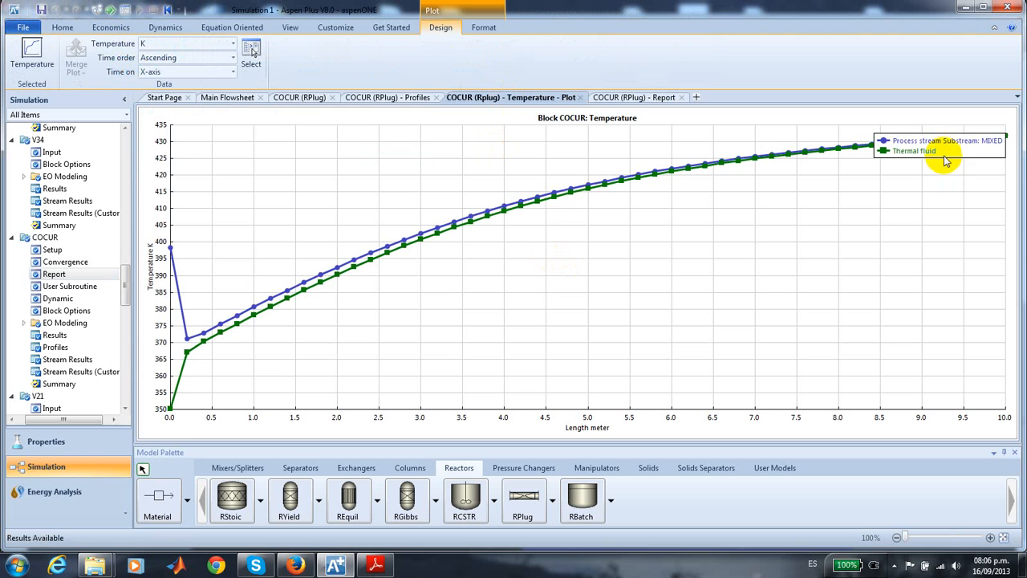
pyautogui.moveTo(933, 154); pyautogui.dragTo(923, 183)
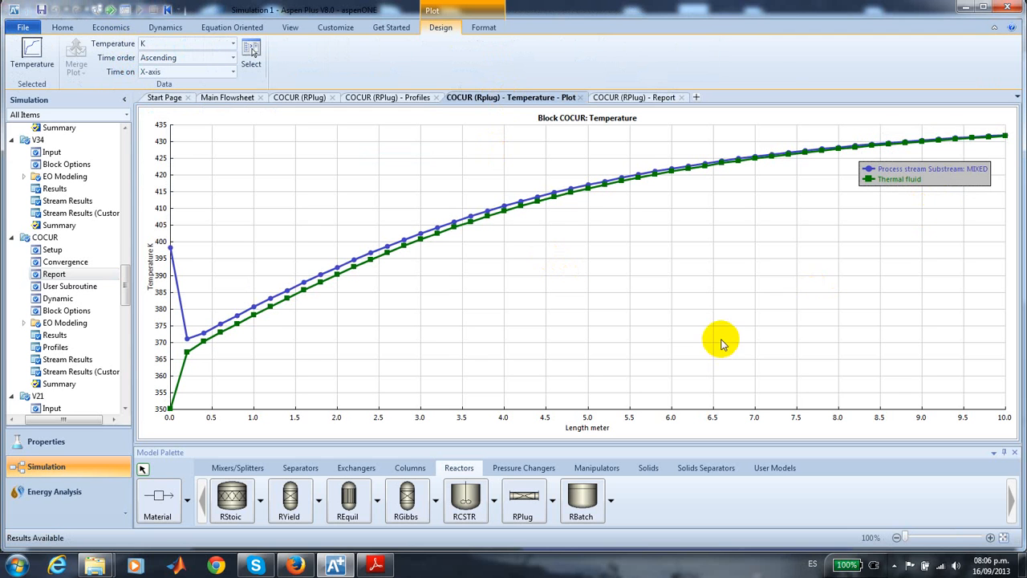
pyautogui.click(543, 350)
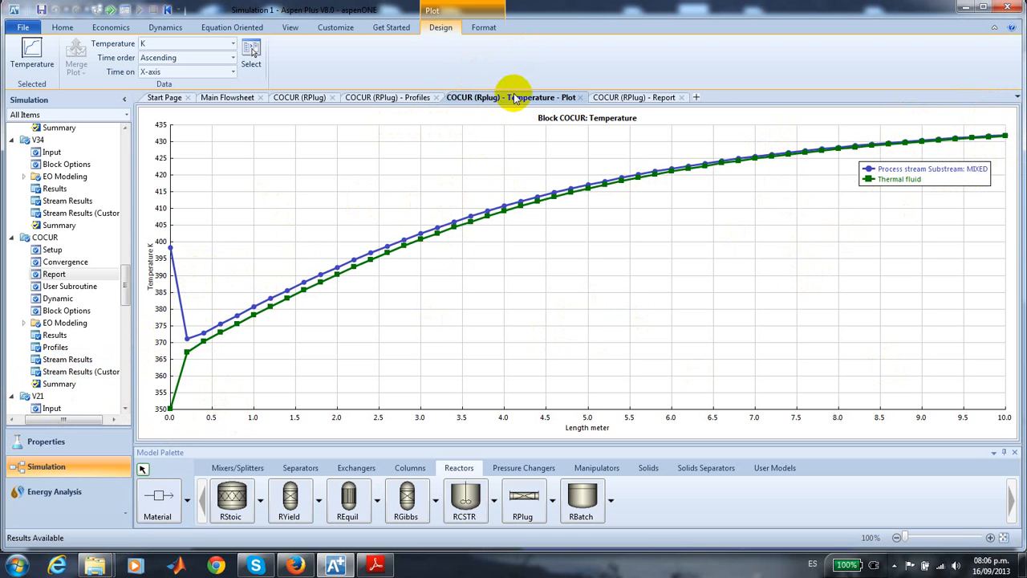
# - Plot COCUR's reactor molar composition of CL, AC and DCP from its profiles, and move the legend clear of the curves
pyautogui.click(414, 99)
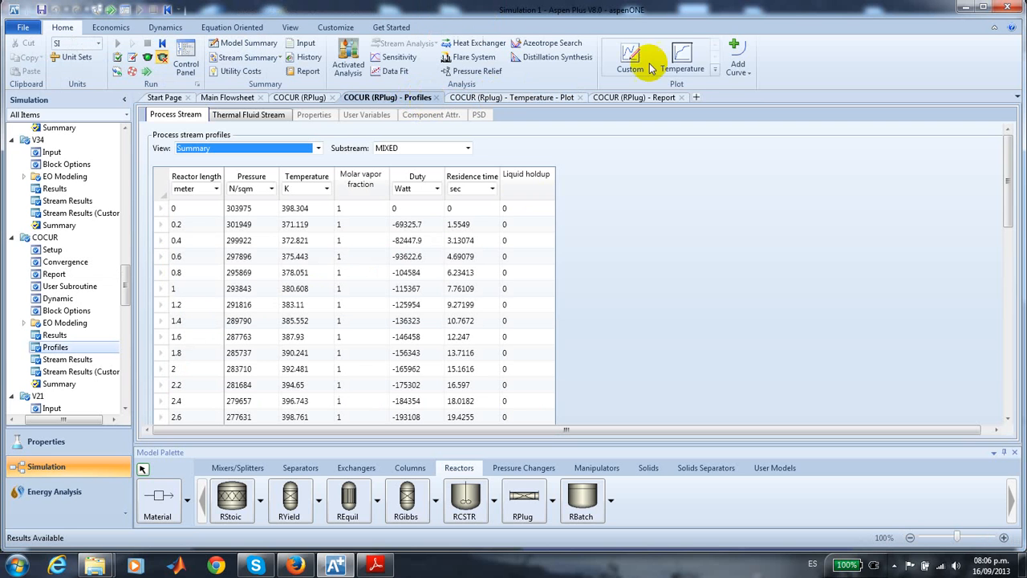
pyautogui.click(715, 57)
pyautogui.click(715, 58)
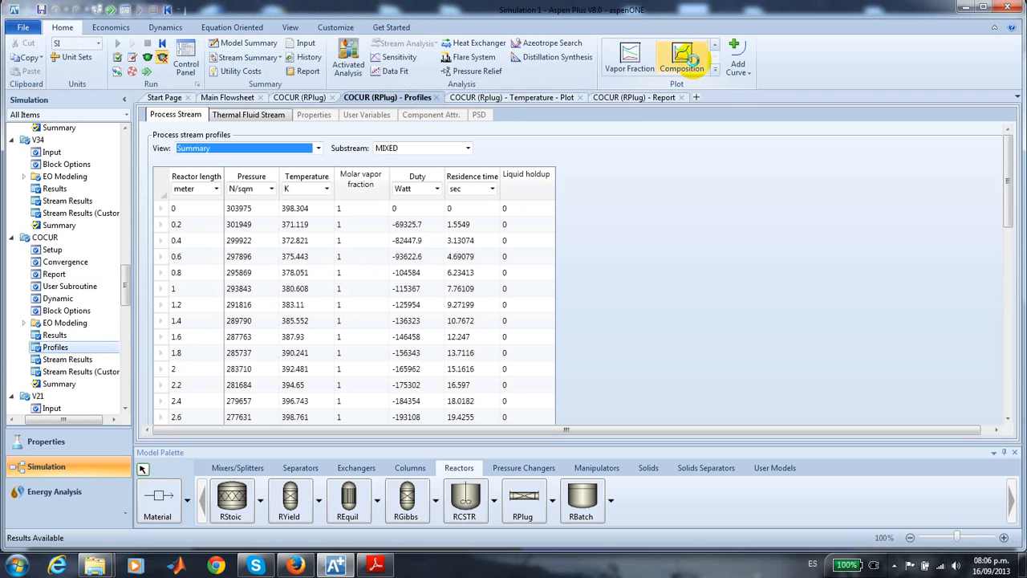
pyautogui.click(683, 58)
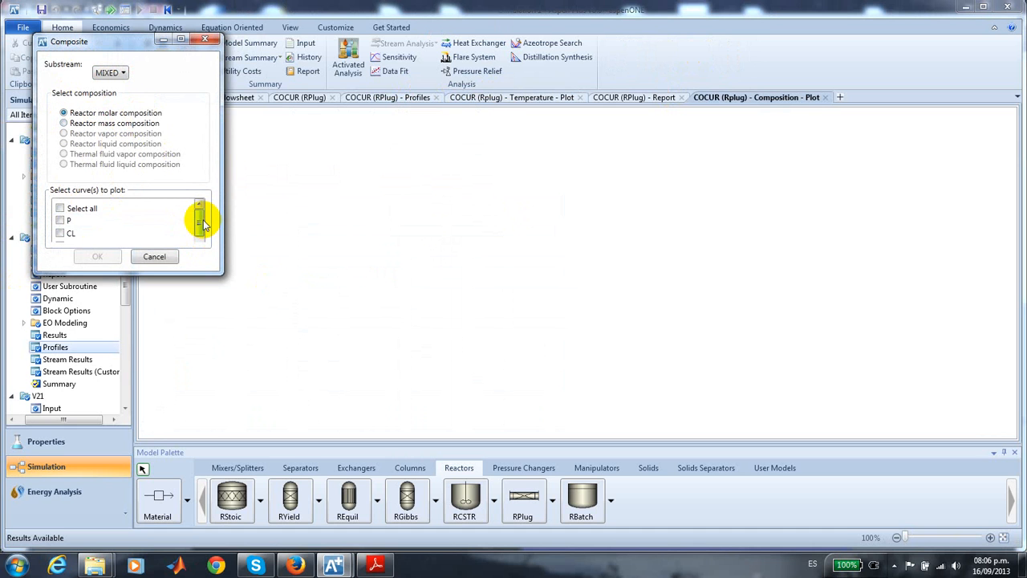
pyautogui.moveTo(200, 222); pyautogui.dragTo(201, 230)
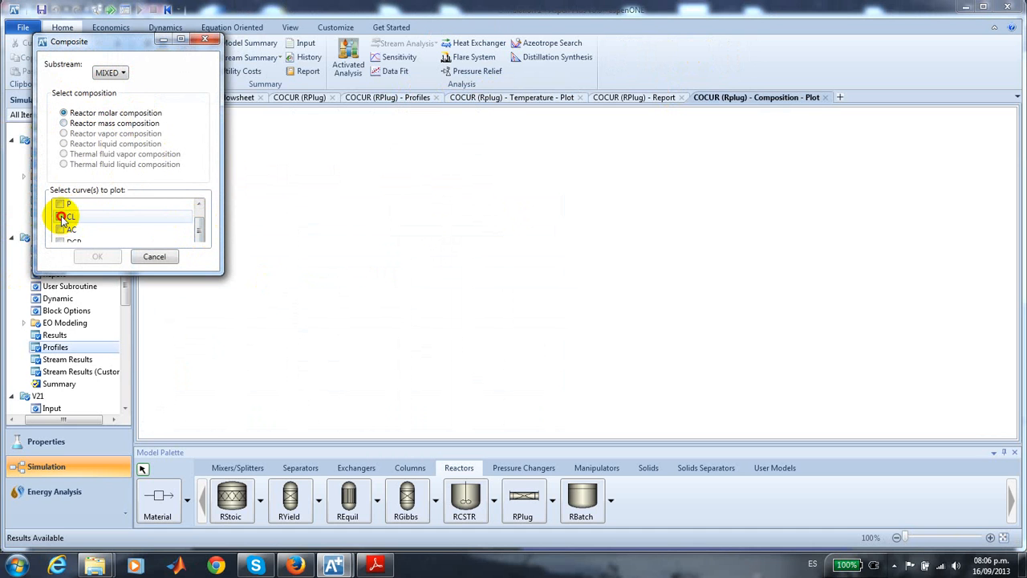
pyautogui.click(61, 216)
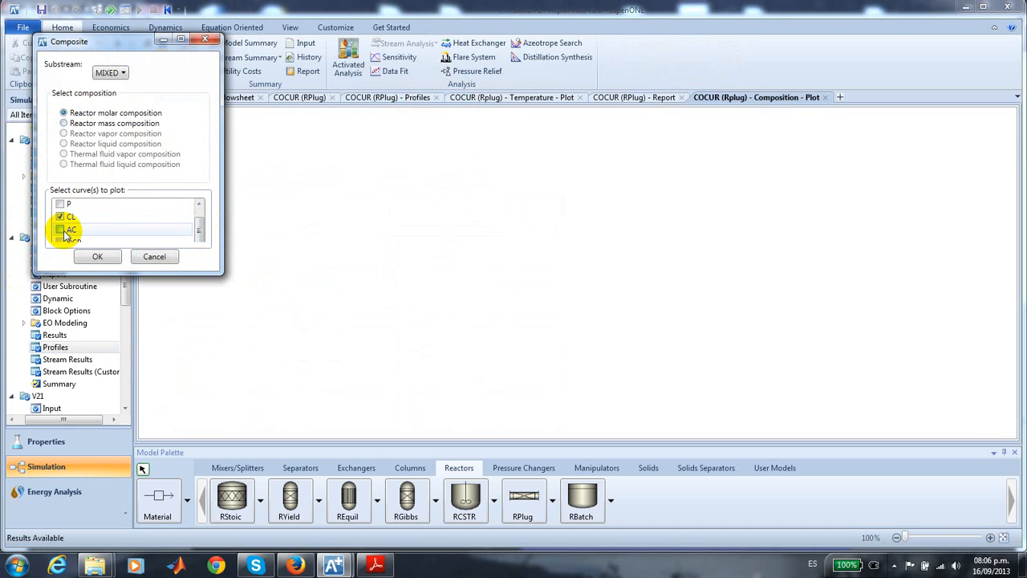
pyautogui.click(61, 230)
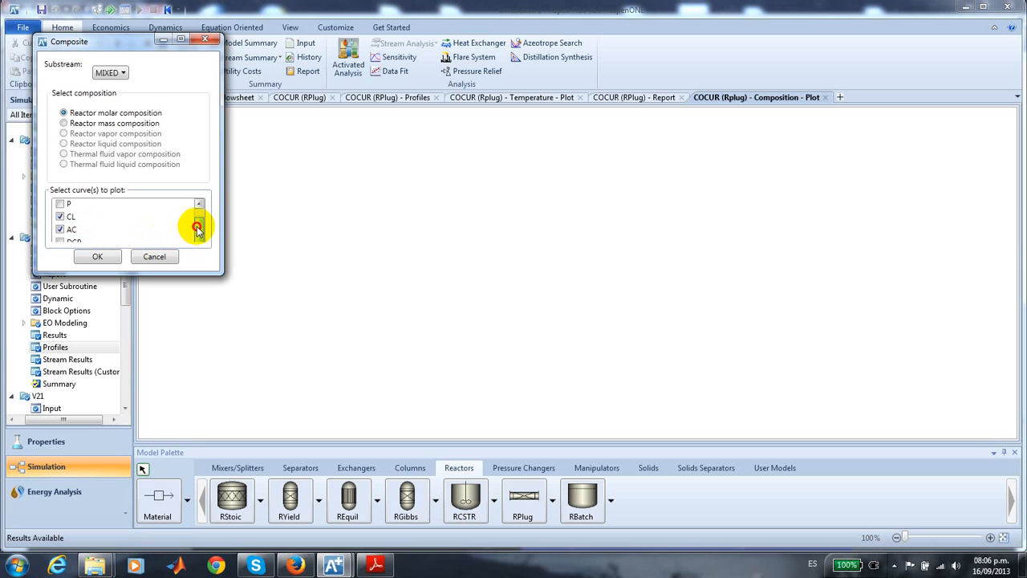
pyautogui.click(198, 230)
pyautogui.click(61, 238)
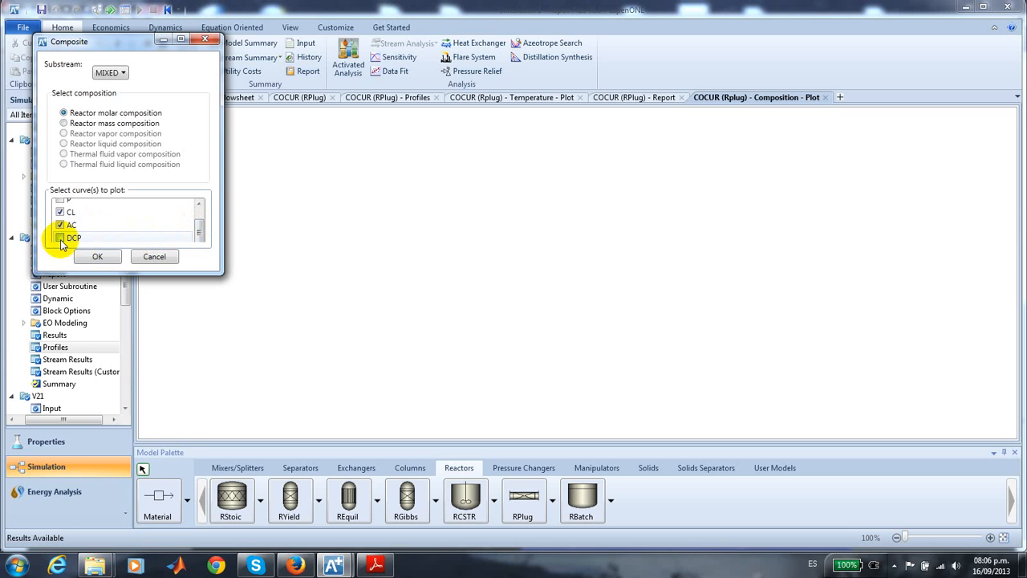
pyautogui.click(100, 260)
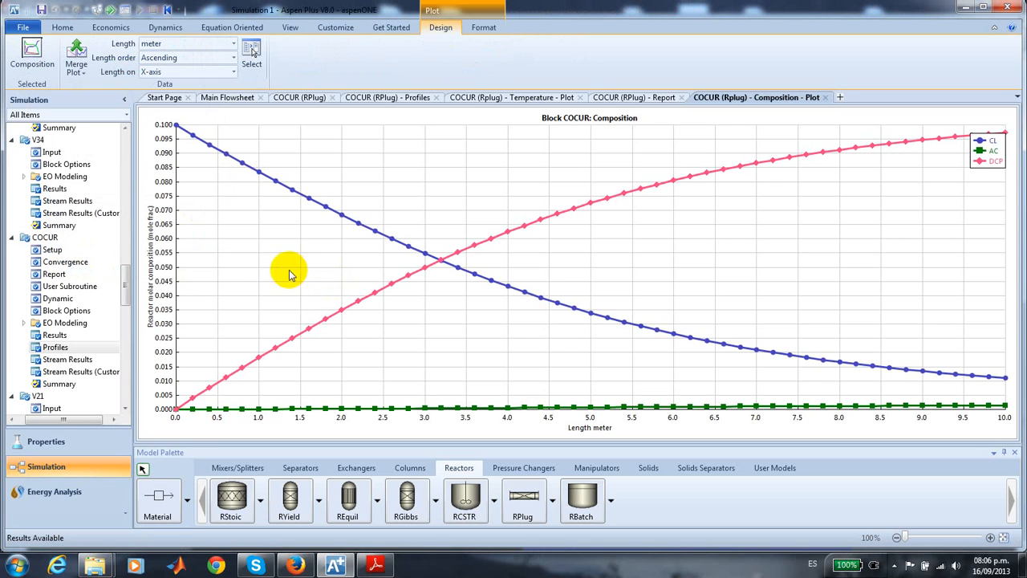
pyautogui.moveTo(992, 159); pyautogui.dragTo(970, 188)
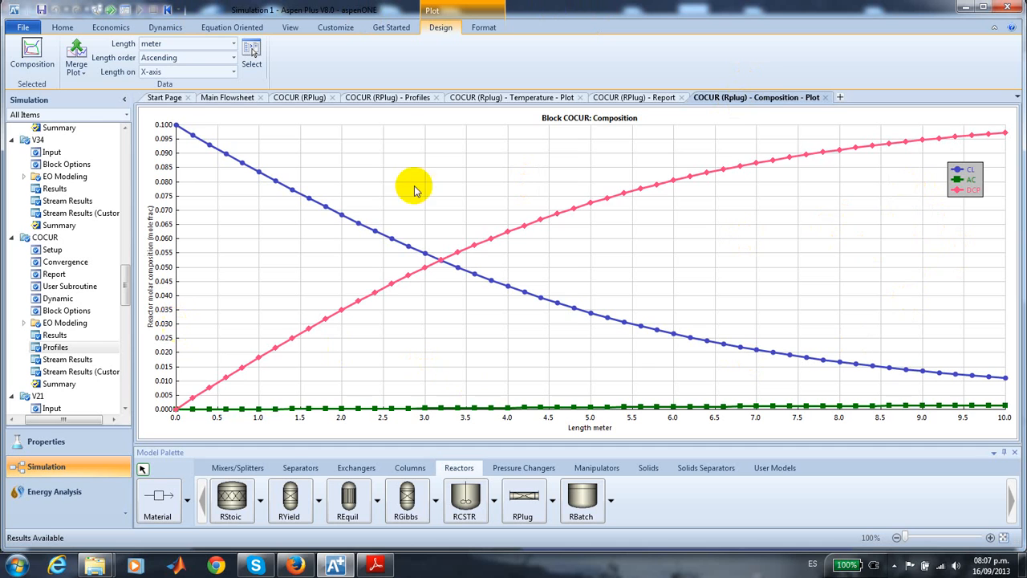
pyautogui.click(889, 239)
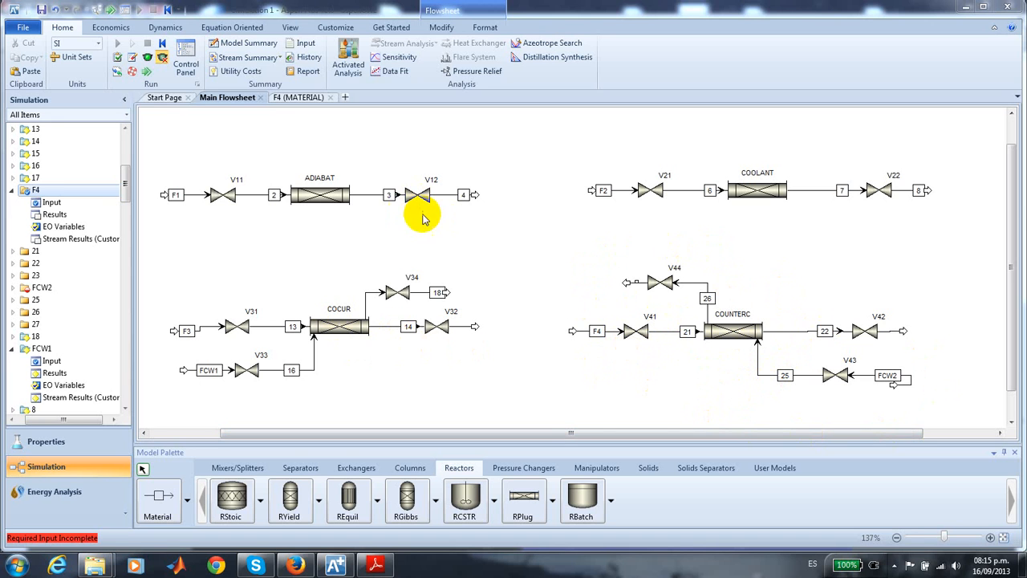
# - Specify valve V41 after feed F4 with an outlet pressure of 3 atm and Vapor-Only as valid phases
pyautogui.click(292, 100)
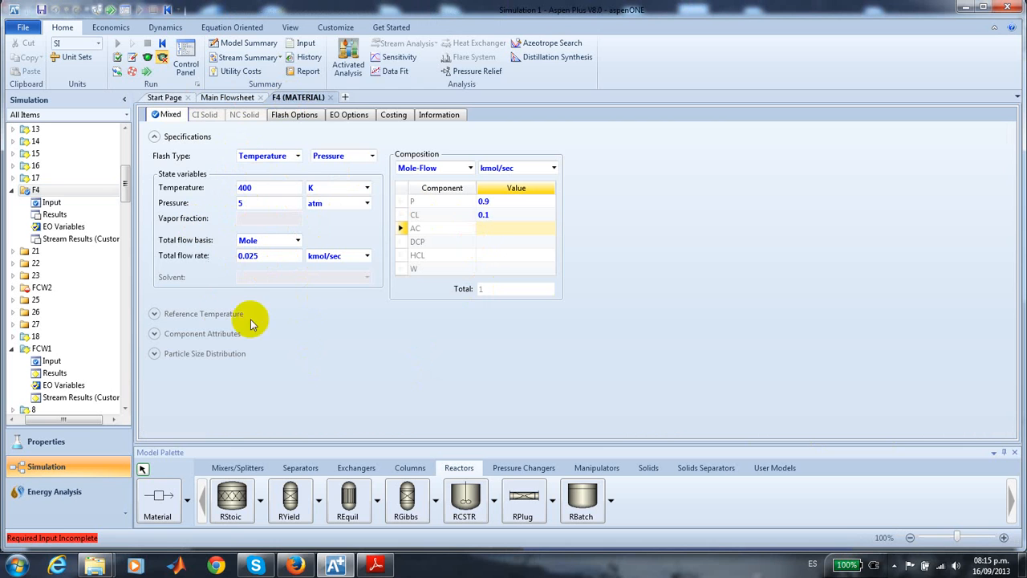
pyautogui.click(228, 97)
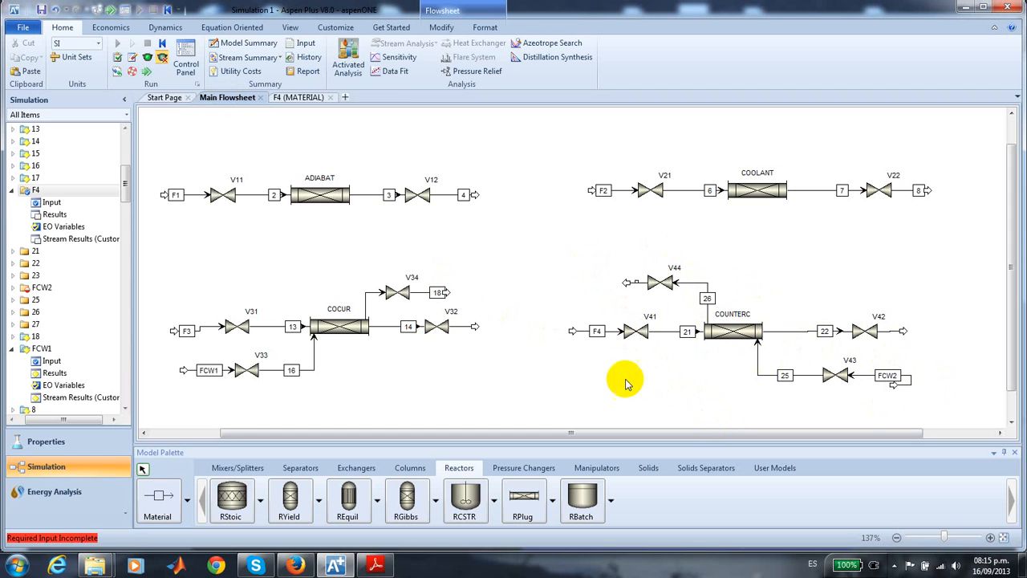
pyautogui.doubleClick(632, 329)
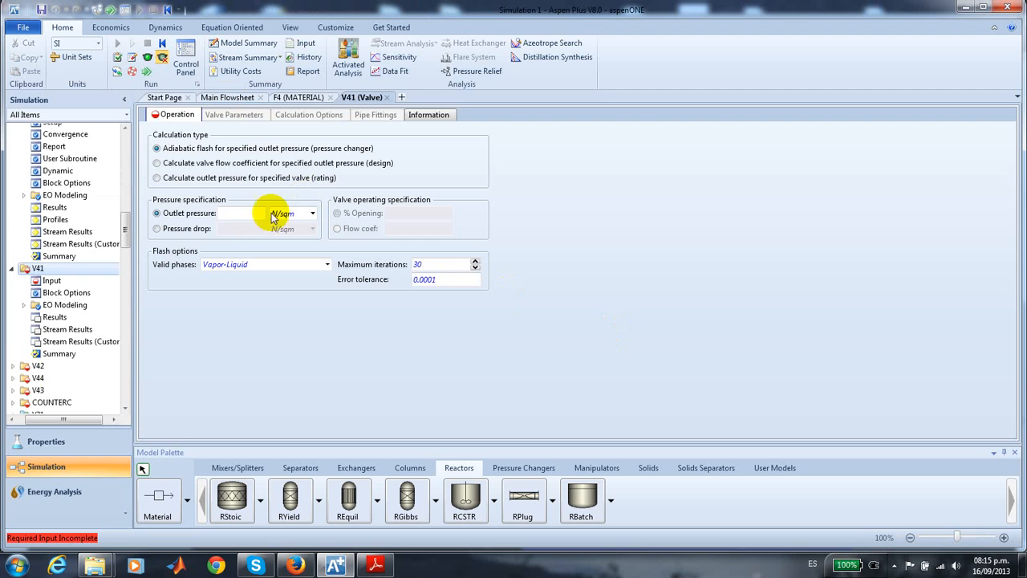
pyautogui.click(231, 212)
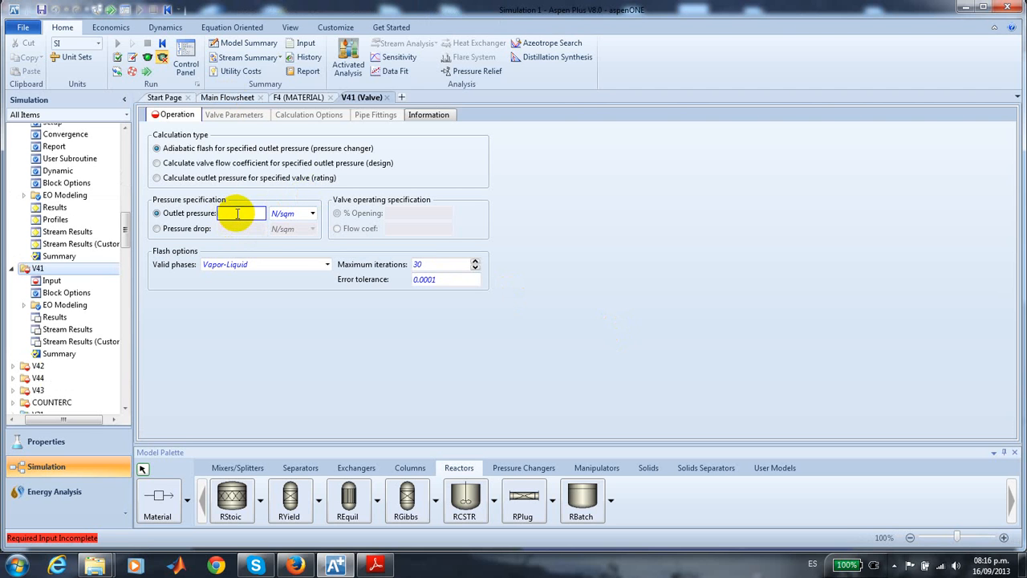
pyautogui.write('3')
pyautogui.click(312, 213)
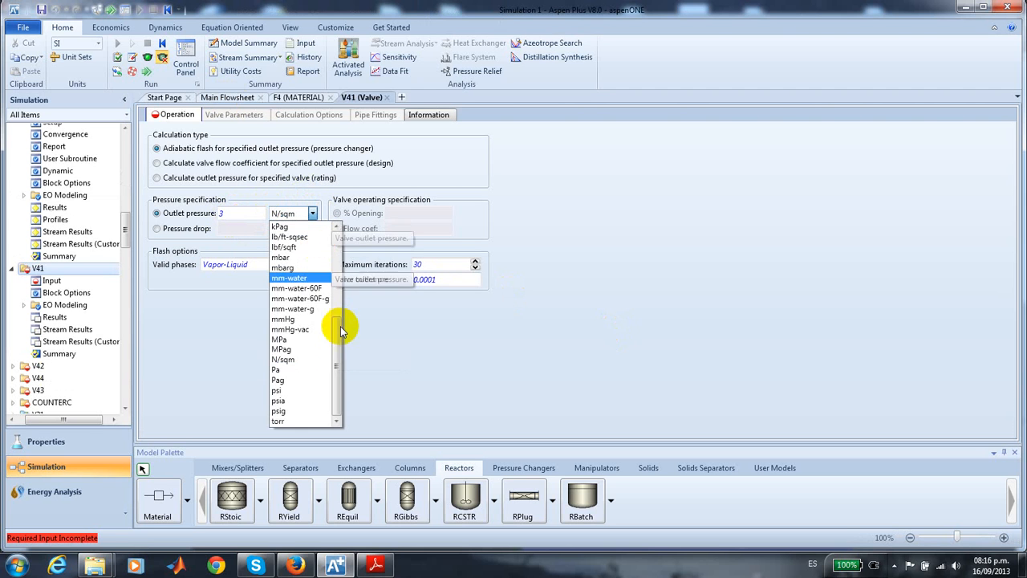
pyautogui.moveTo(341, 329); pyautogui.dragTo(334, 230)
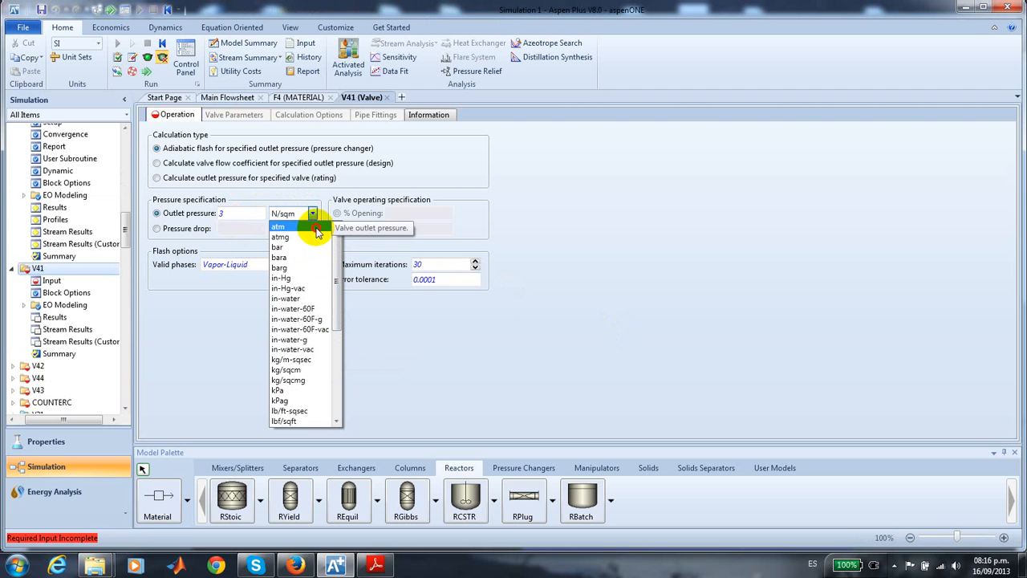
pyautogui.click(317, 229)
pyautogui.click(326, 266)
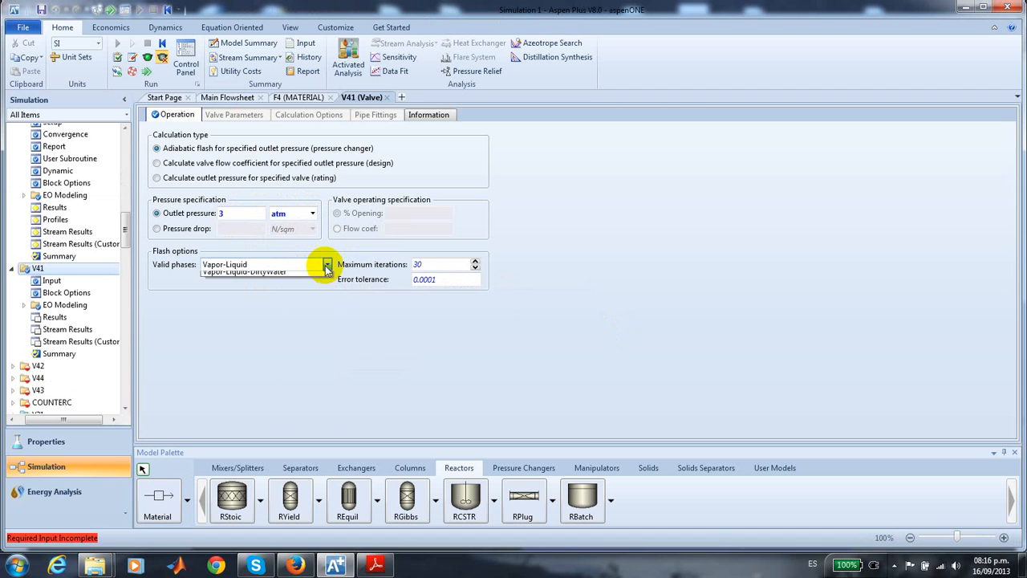
pyautogui.click(268, 275)
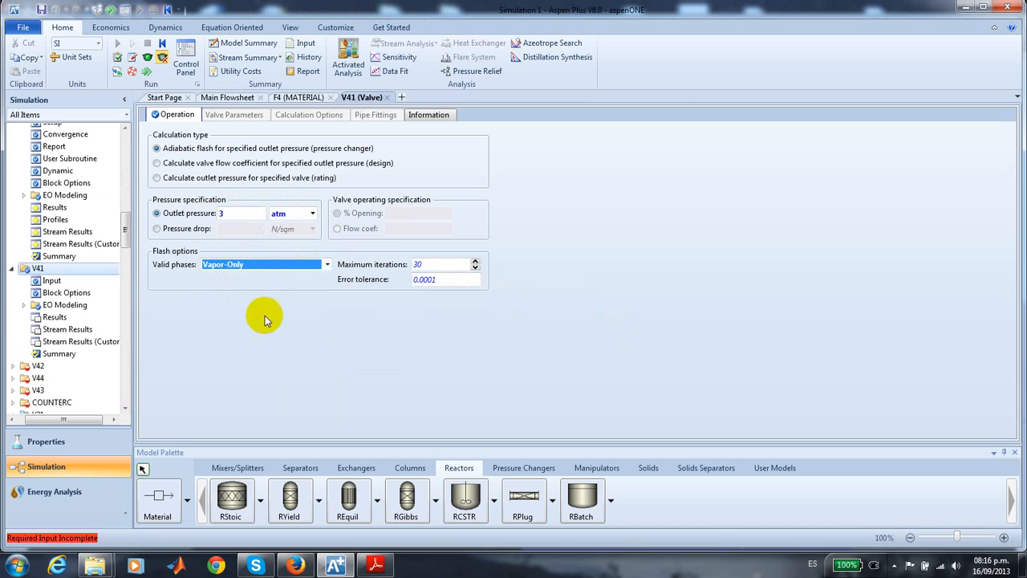
# - Specify valve V42 at COUNTERC's product outlet with a pressure drop of 1 atm and Vapor-Only as valid phases
pyautogui.click(241, 97)
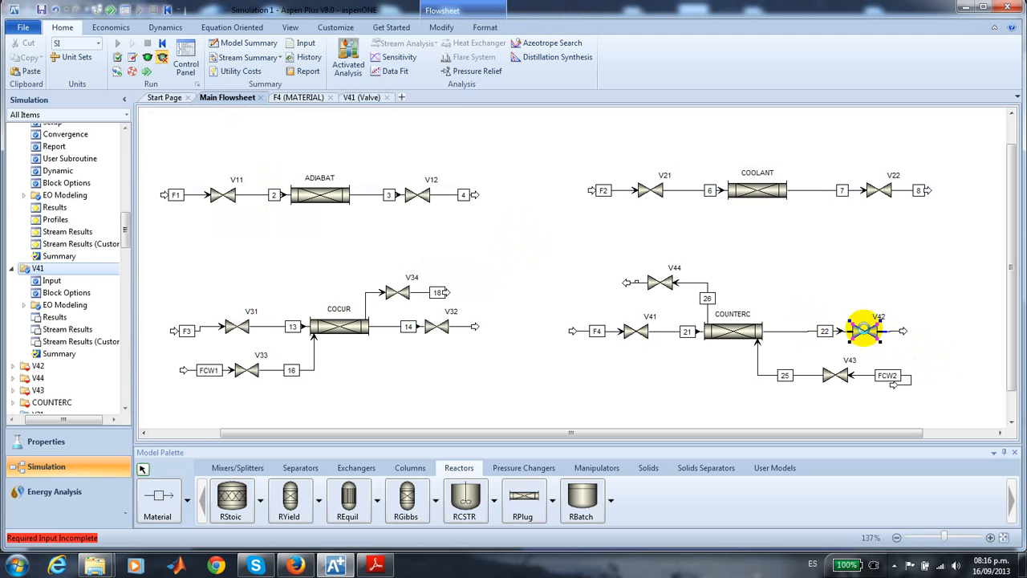
pyautogui.doubleClick(865, 333)
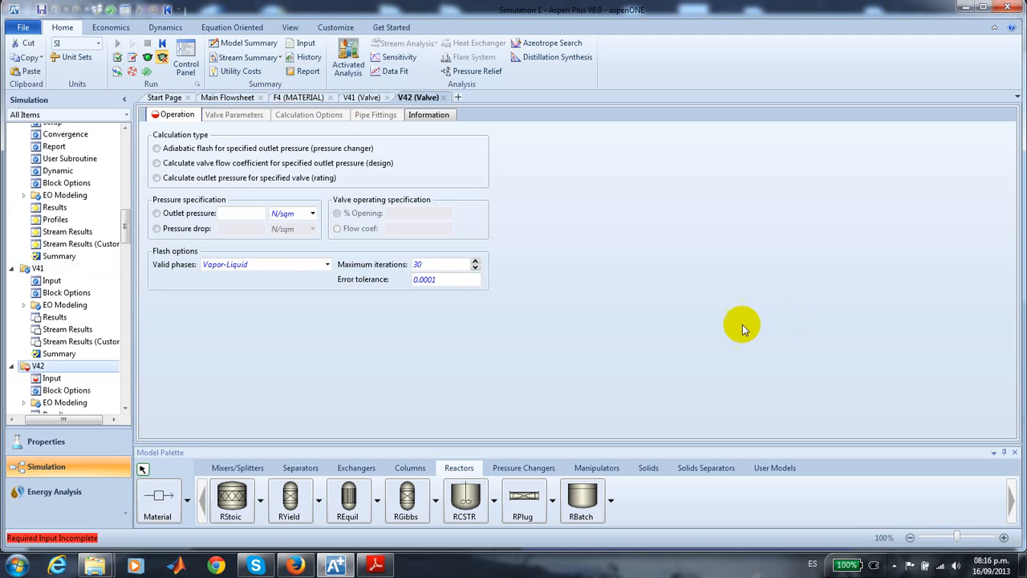
pyautogui.click(239, 215)
pyautogui.click(158, 229)
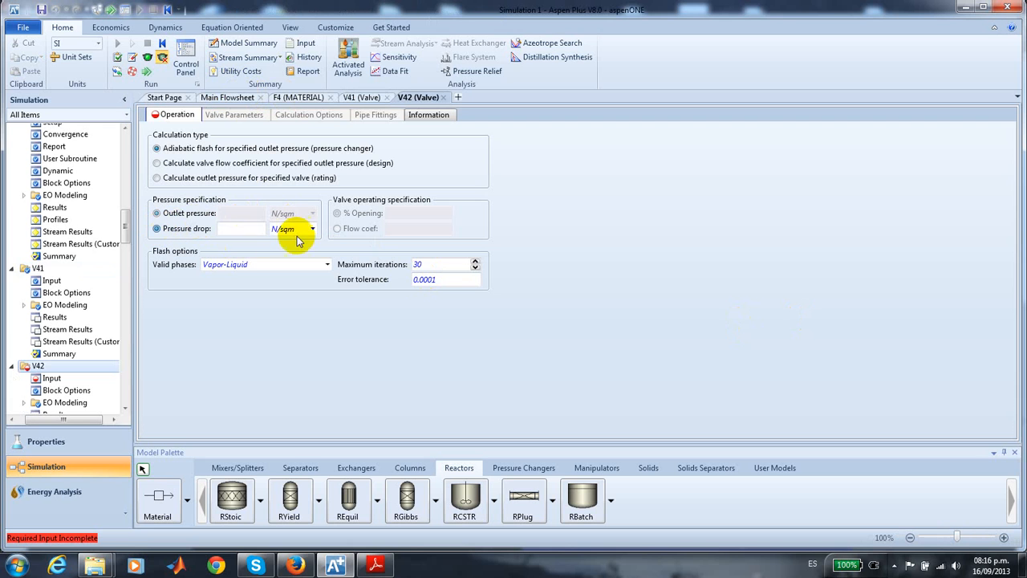
pyautogui.write('1')
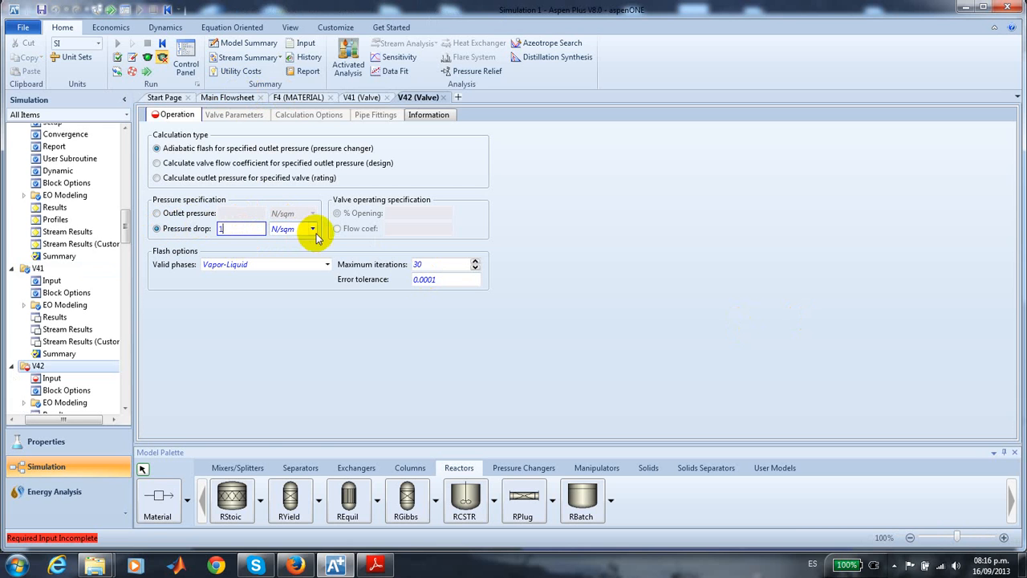
pyautogui.click(313, 229)
pyautogui.click(306, 243)
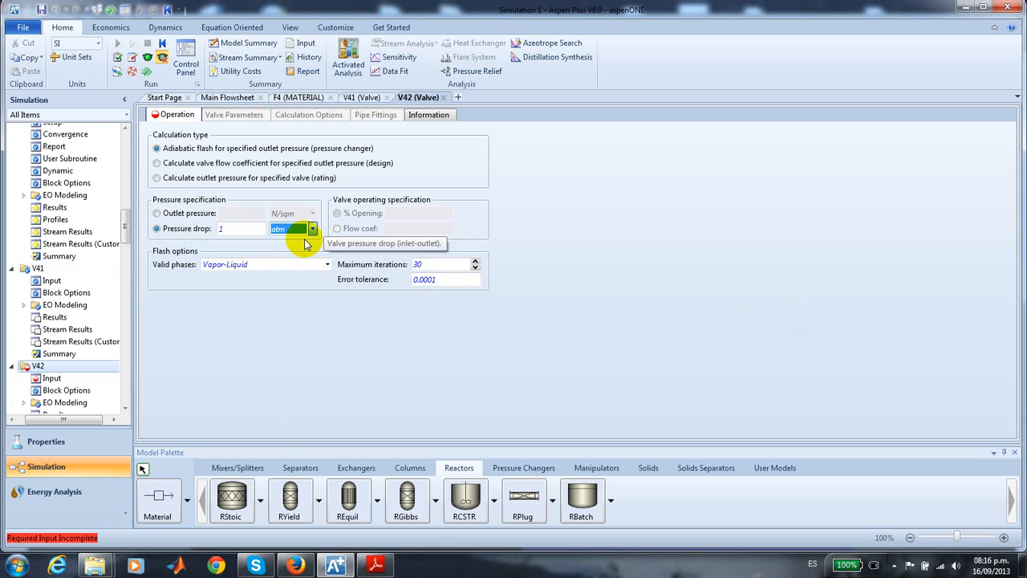
pyautogui.click(327, 265)
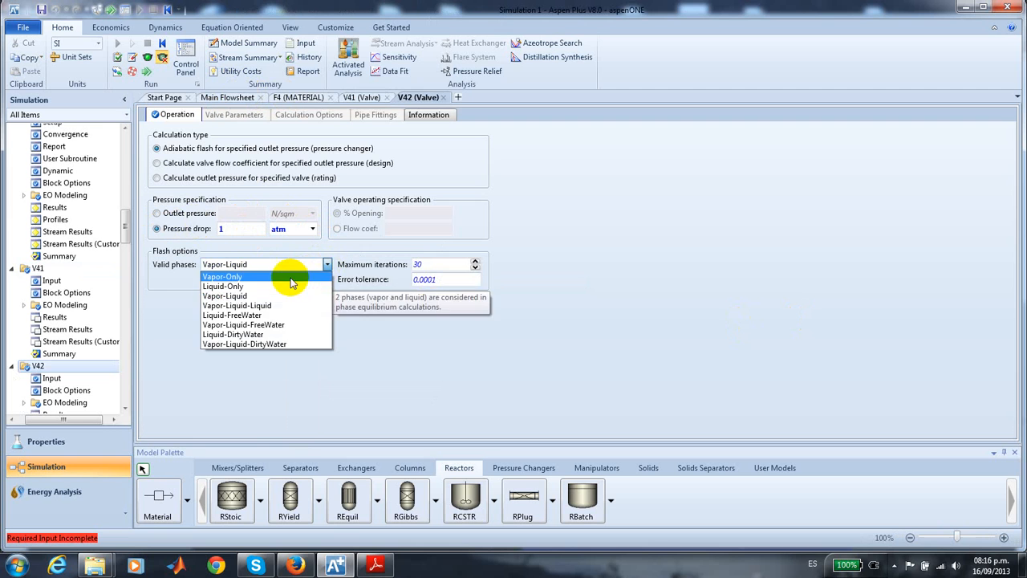
pyautogui.click(281, 282)
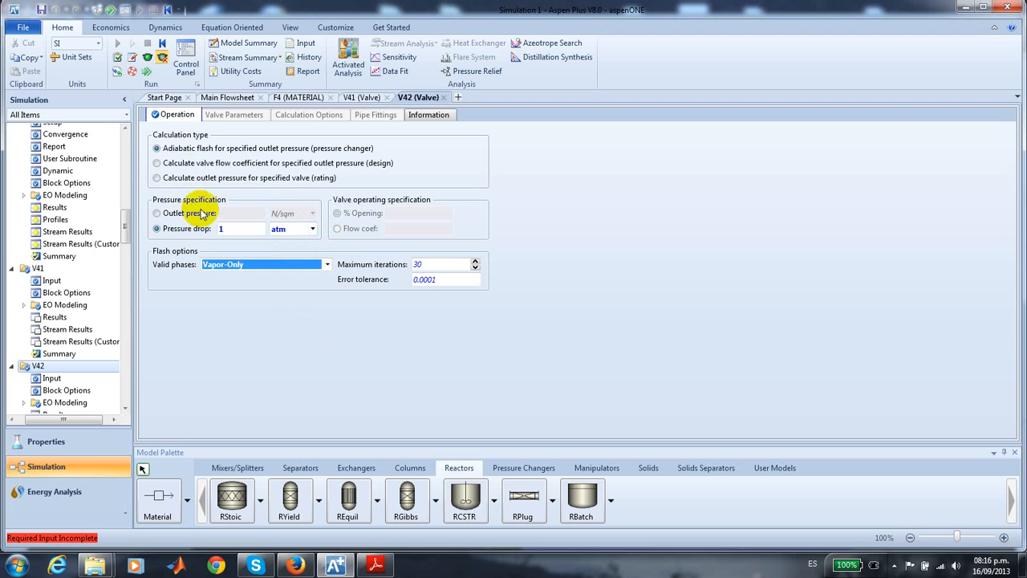
# - Specify coolant feed stream FCW2 with a temperature of 330 K and a pressure of 30 atm
pyautogui.click(229, 97)
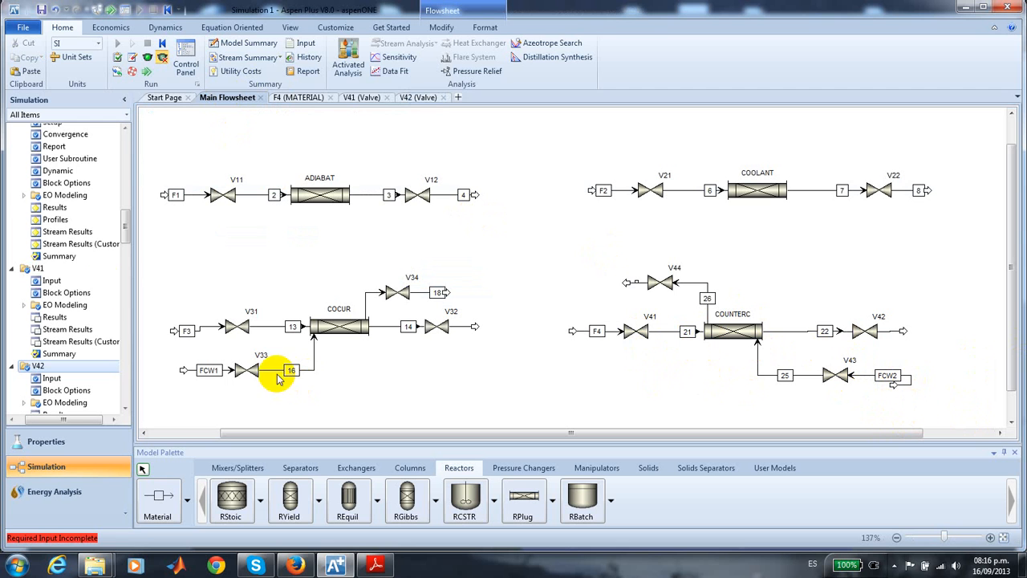
pyautogui.moveTo(121, 231); pyautogui.dragTo(124, 194)
pyautogui.click(40, 251)
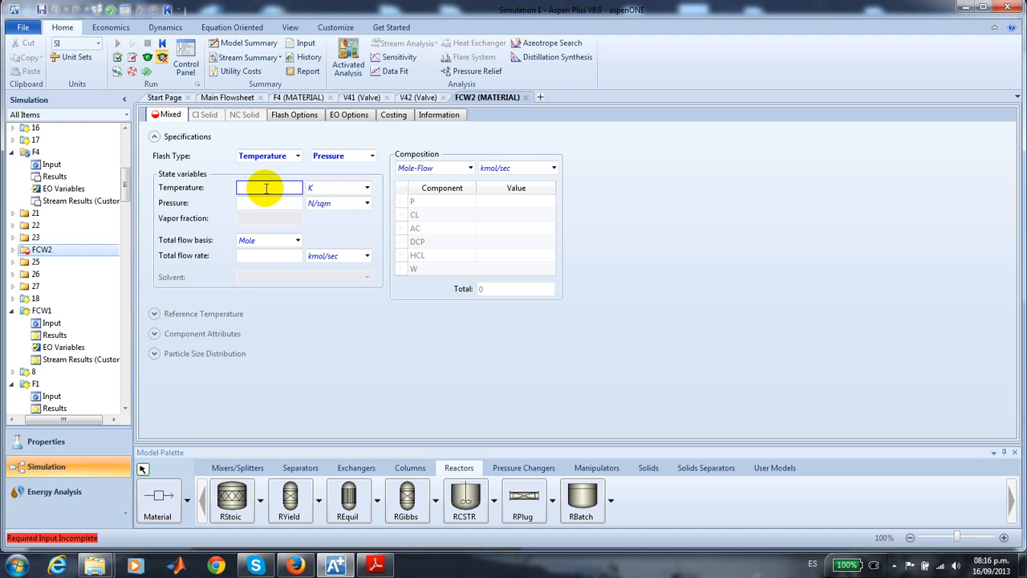
pyautogui.click(267, 187)
pyautogui.write('330')
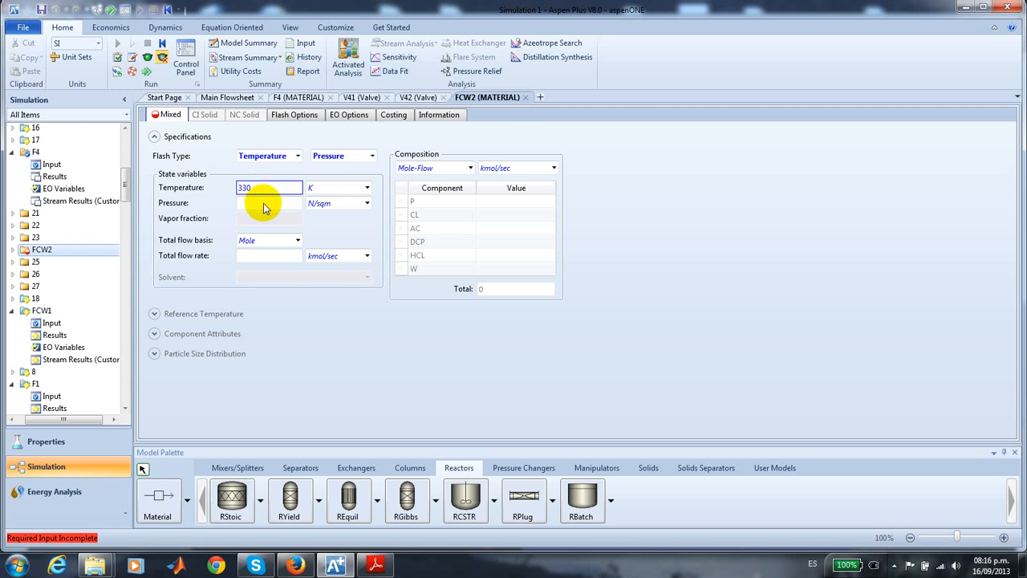
pyautogui.click(262, 201)
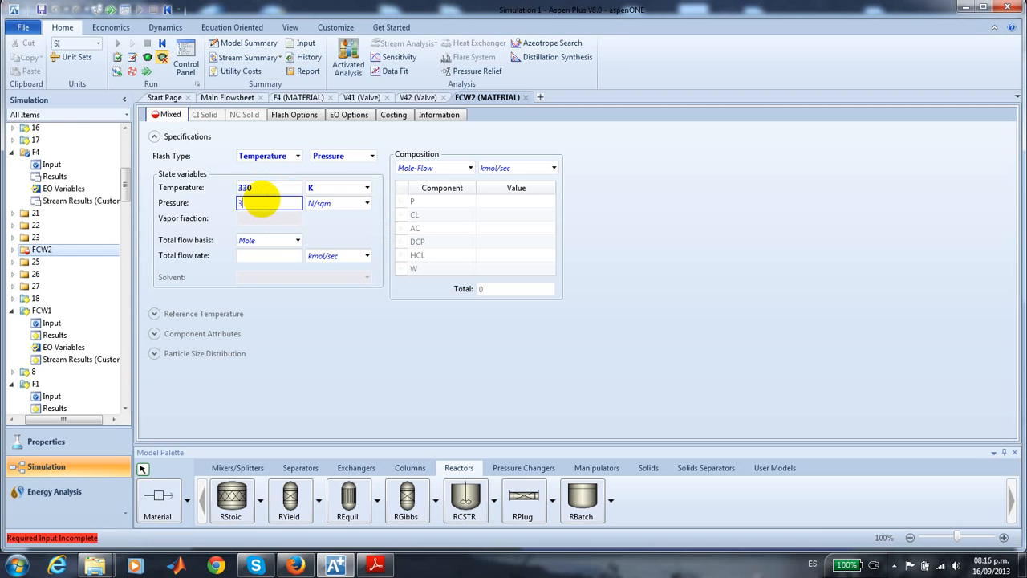
pyautogui.click(366, 203)
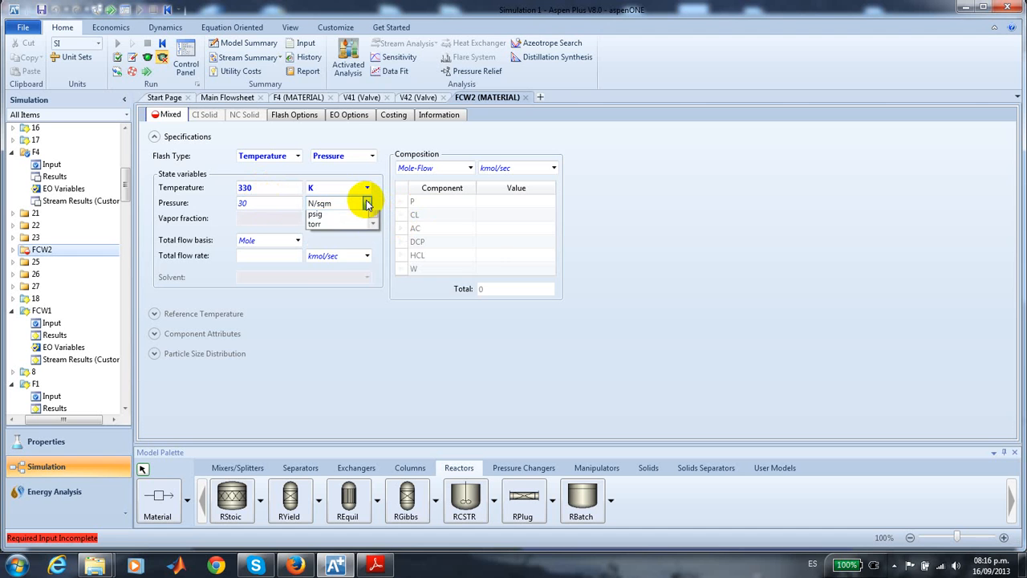
pyautogui.moveTo(374, 326); pyautogui.dragTo(380, 243)
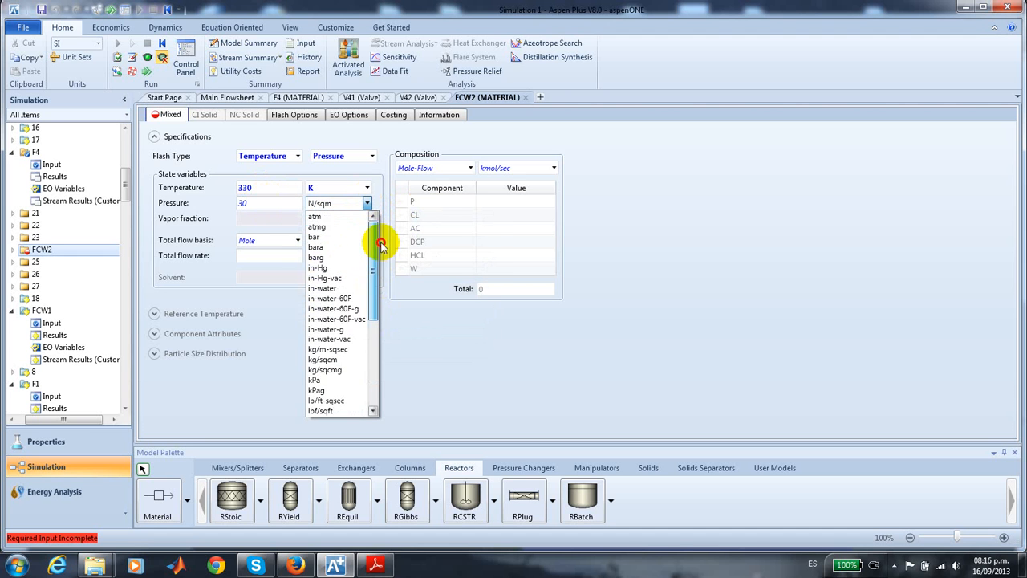
pyautogui.click(344, 216)
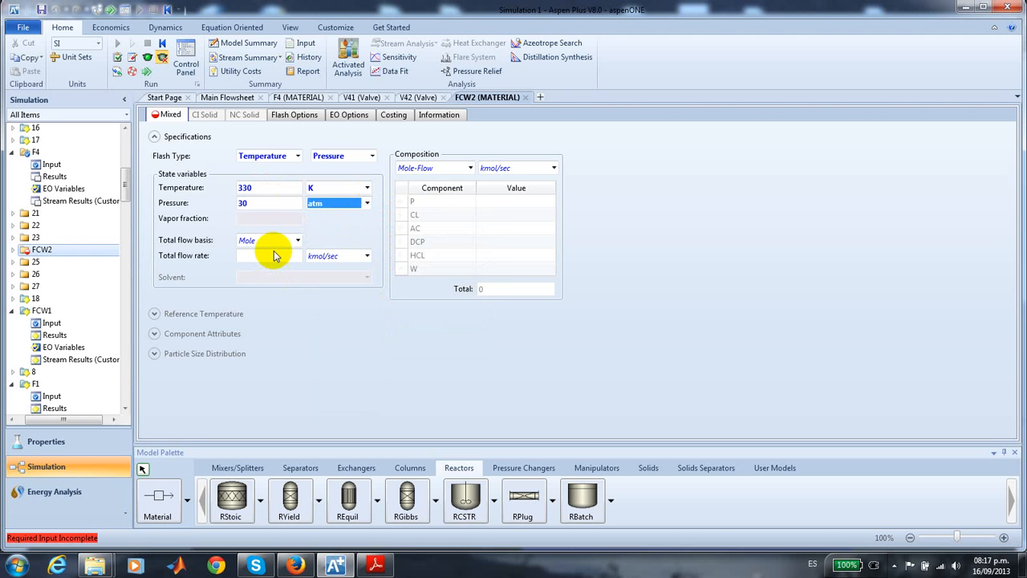
# - Set FCW2's total flow rate to 0.05 kmol/sec and its composition to a mole fraction of 1 for W
pyautogui.click(286, 255)
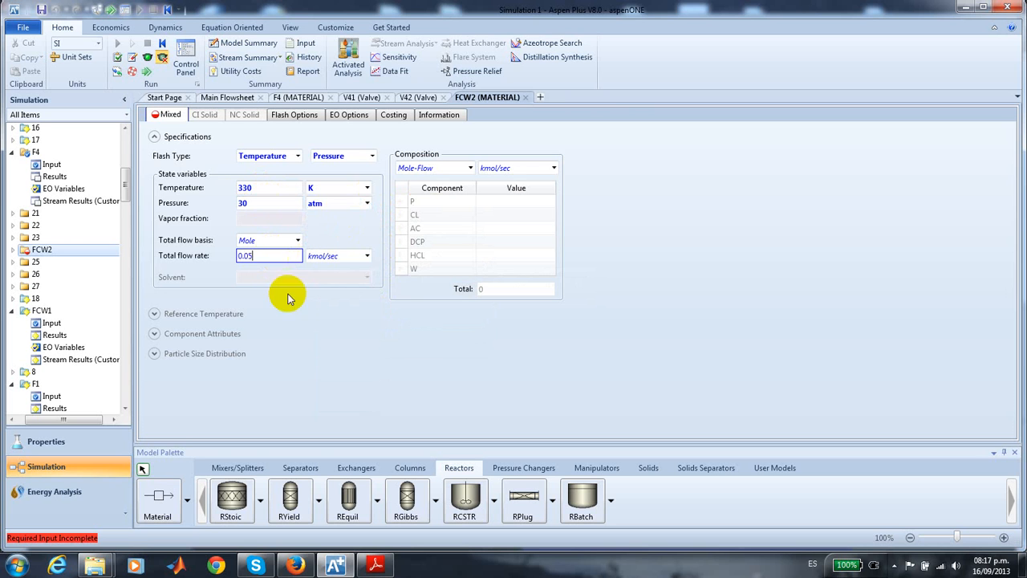
pyautogui.click(470, 168)
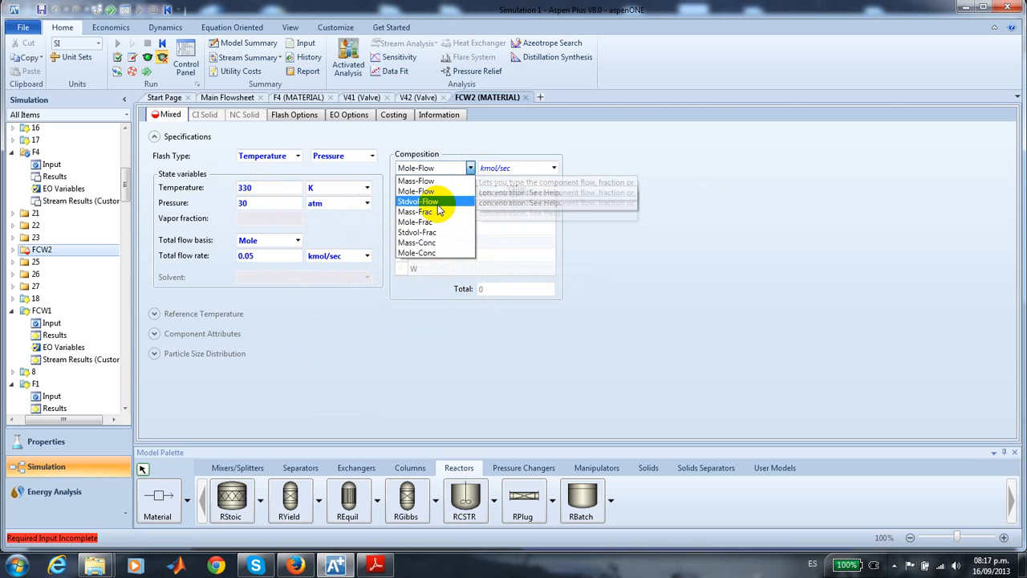
pyautogui.click(425, 221)
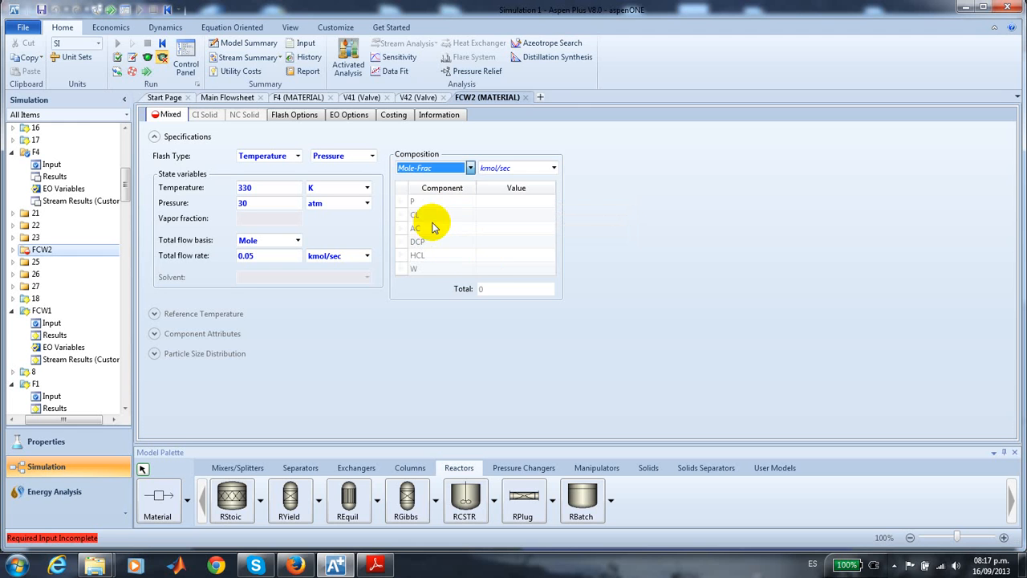
pyautogui.click(493, 269)
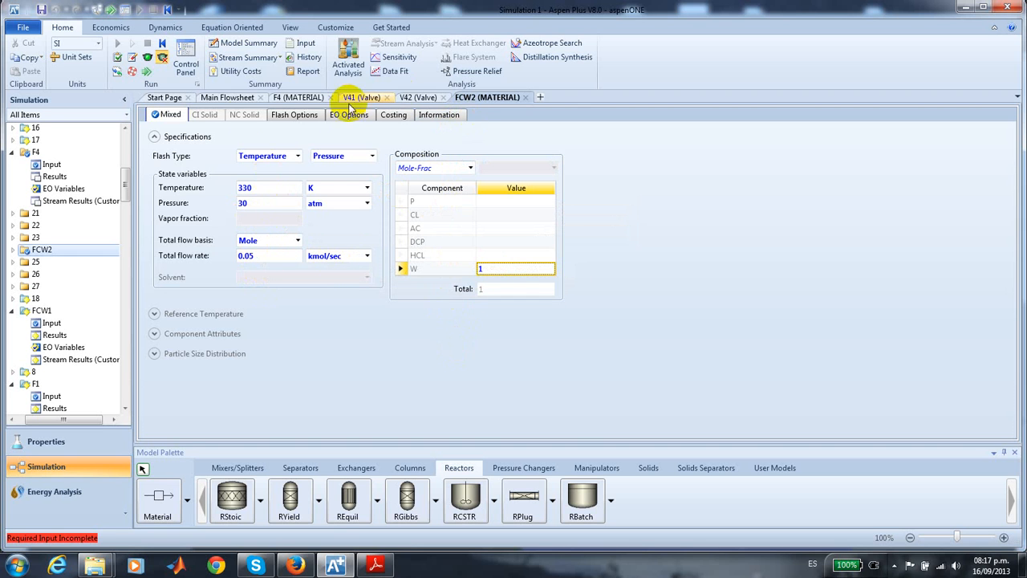
# - Specify valve V43 after coolant feed FCW2 with an outlet pressure of 18 atm and Liquid-Only as valid phases
pyautogui.click(228, 97)
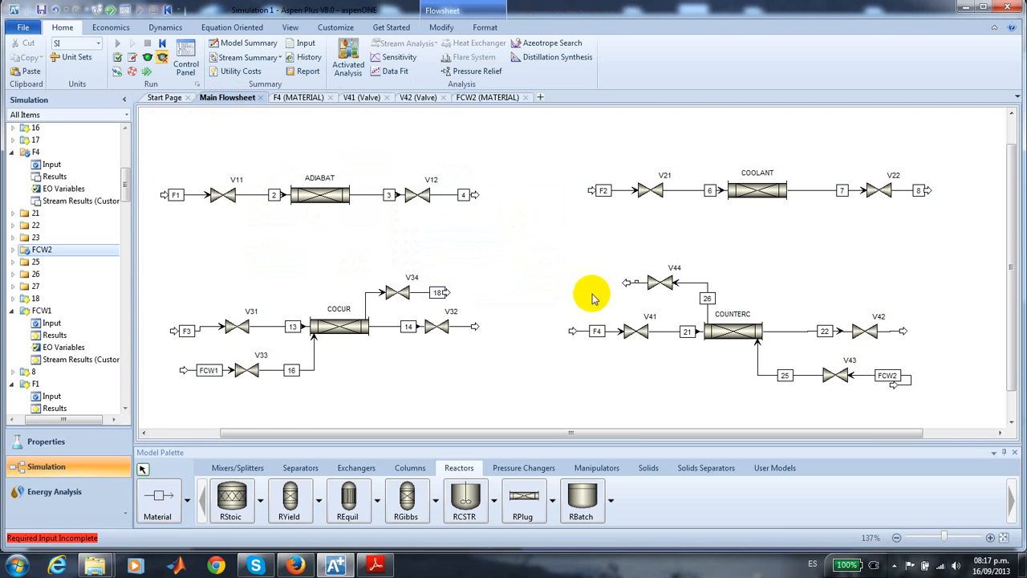
pyautogui.doubleClick(835, 373)
pyautogui.click(242, 213)
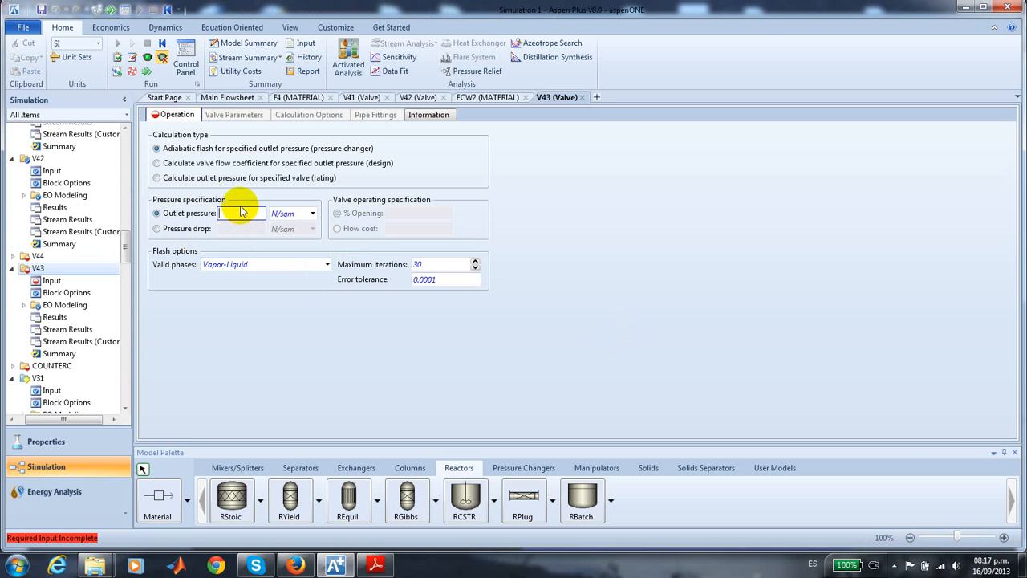
pyautogui.click(312, 213)
pyautogui.moveTo(337, 335); pyautogui.dragTo(335, 231)
pyautogui.click(305, 228)
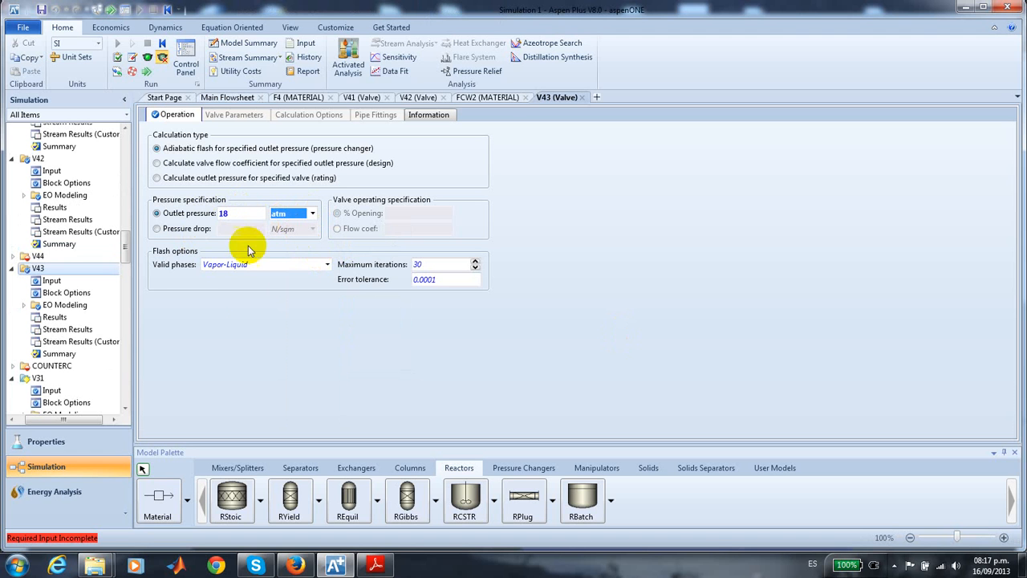
pyautogui.click(328, 265)
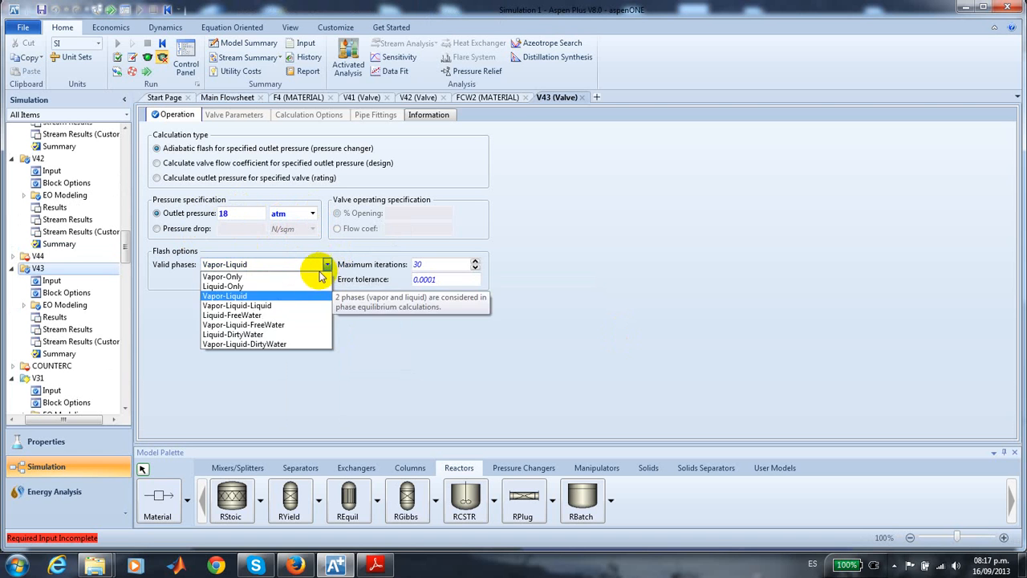
pyautogui.click(273, 287)
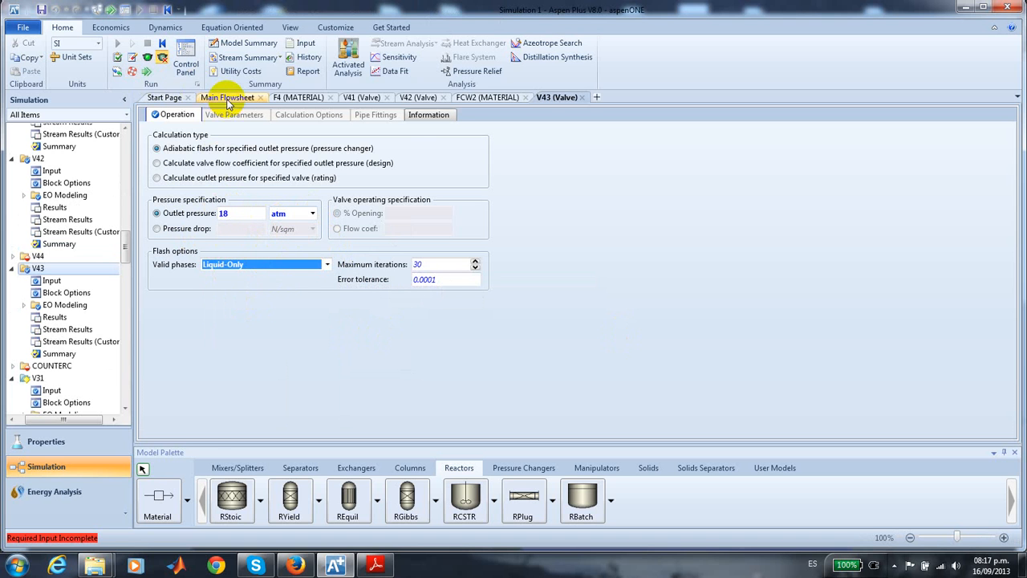
# - Specify valve V44 at COUNTERC's coolant outlet with a pressure drop of 1 atm and Liquid-Only valid phases, and check it against V43
pyautogui.click(227, 97)
pyautogui.click(531, 267)
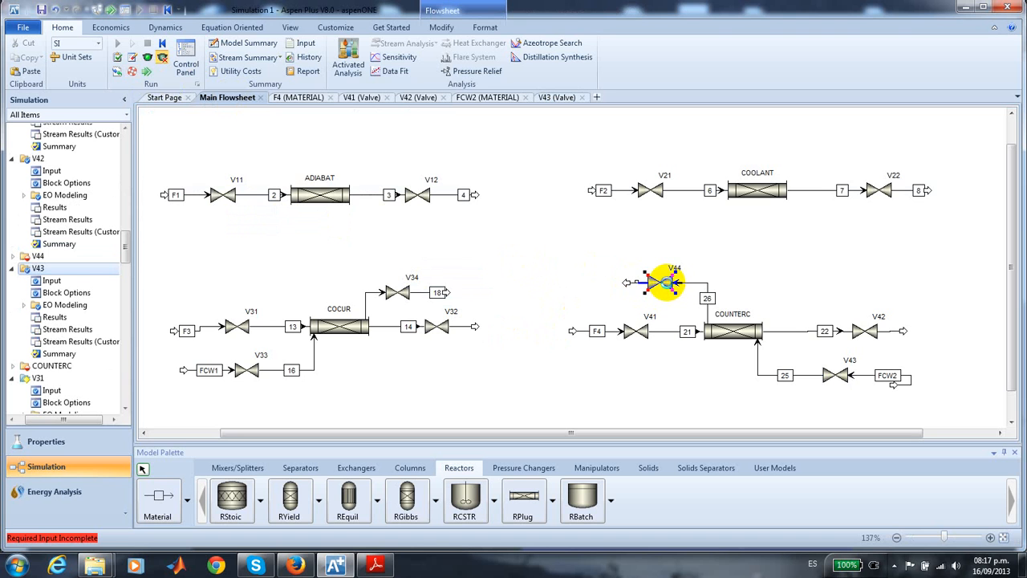
pyautogui.doubleClick(670, 288)
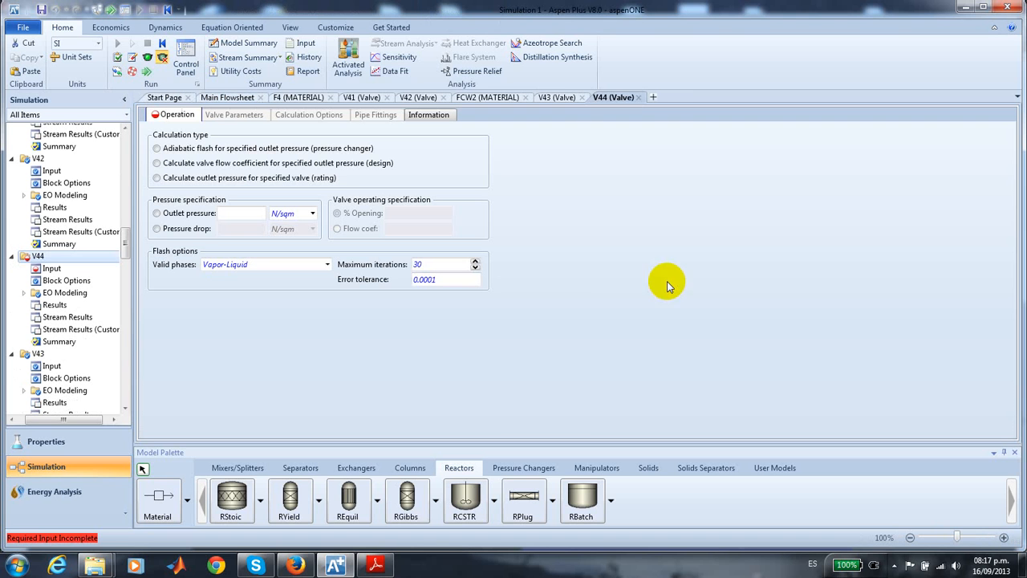
pyautogui.click(157, 230)
pyautogui.write('1')
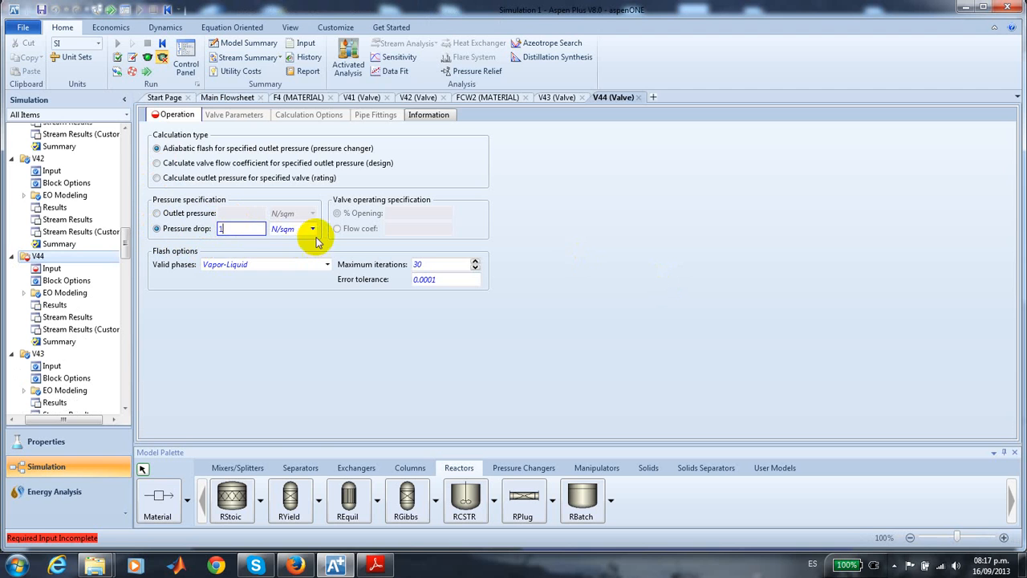
pyautogui.click(313, 230)
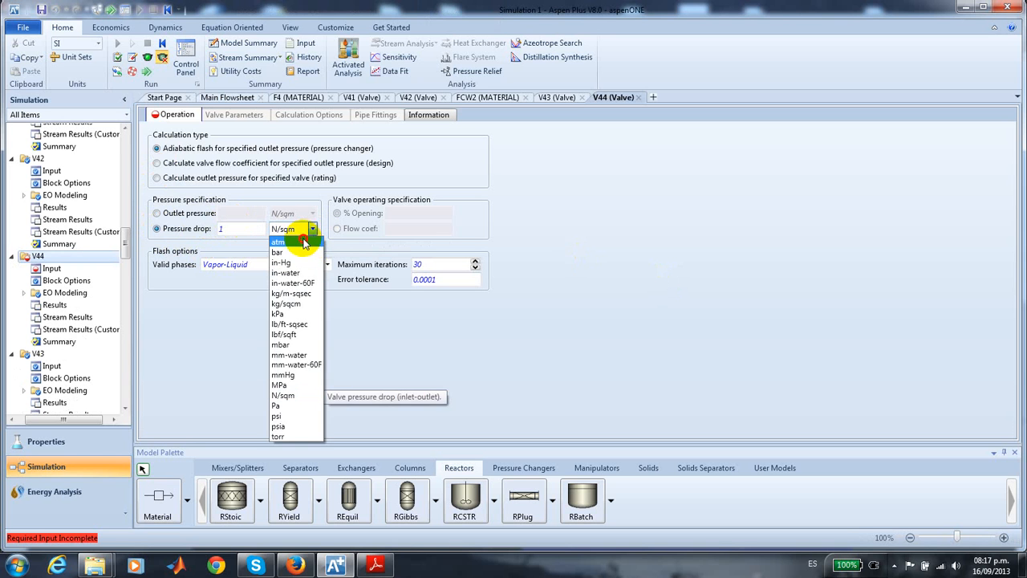
pyautogui.click(304, 255)
pyautogui.click(327, 264)
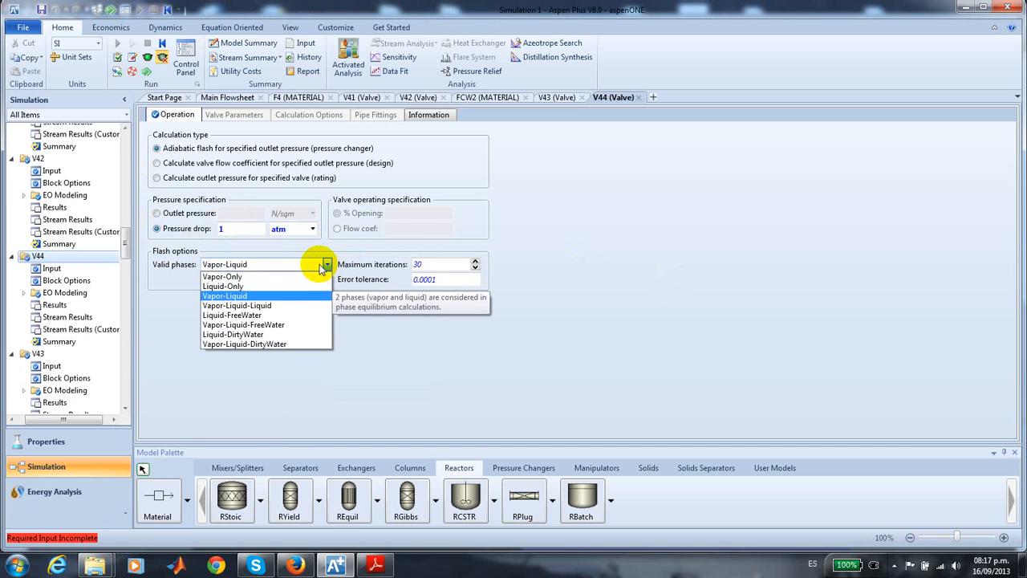
pyautogui.click(289, 286)
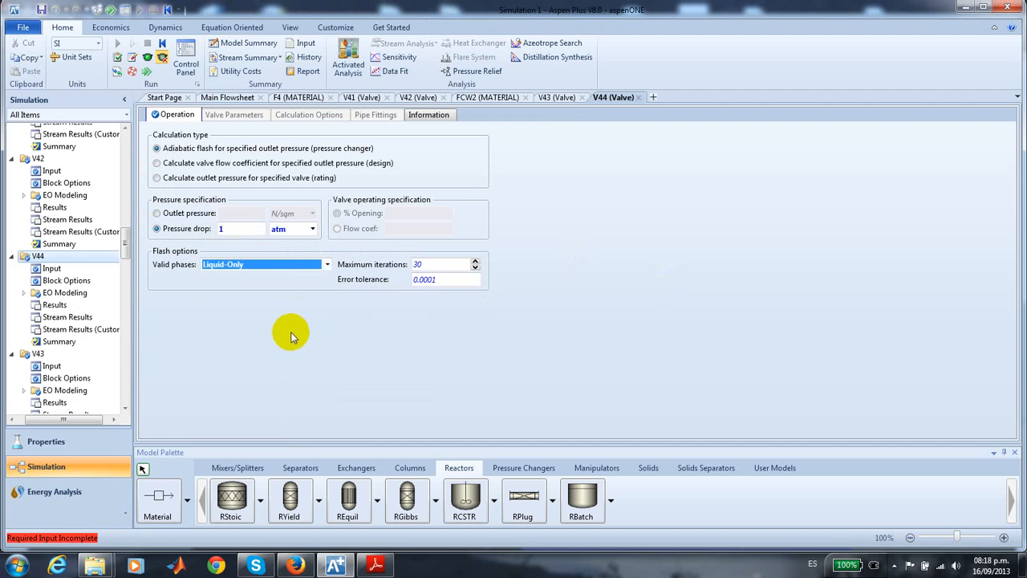
pyautogui.click(554, 99)
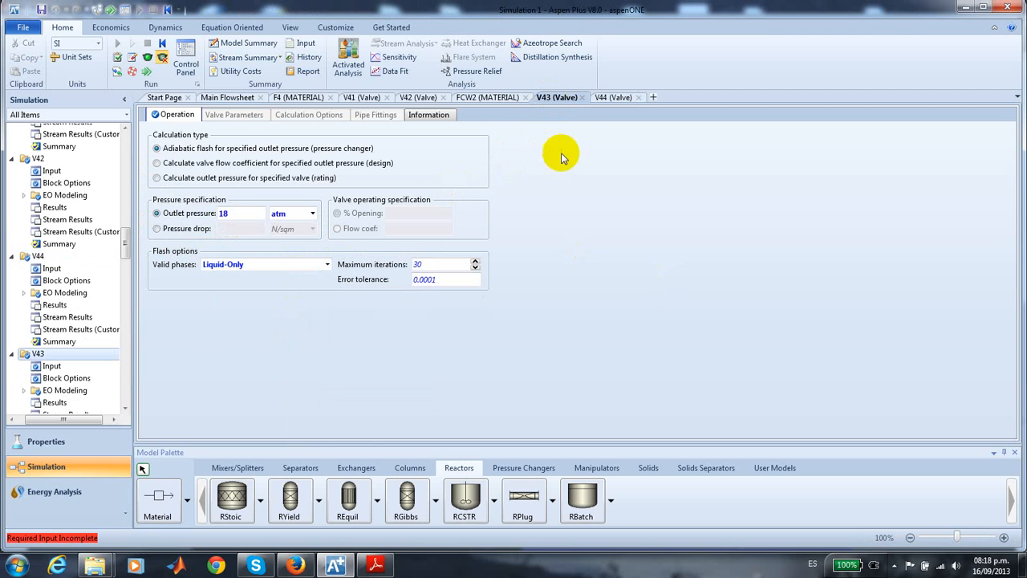
pyautogui.click(615, 99)
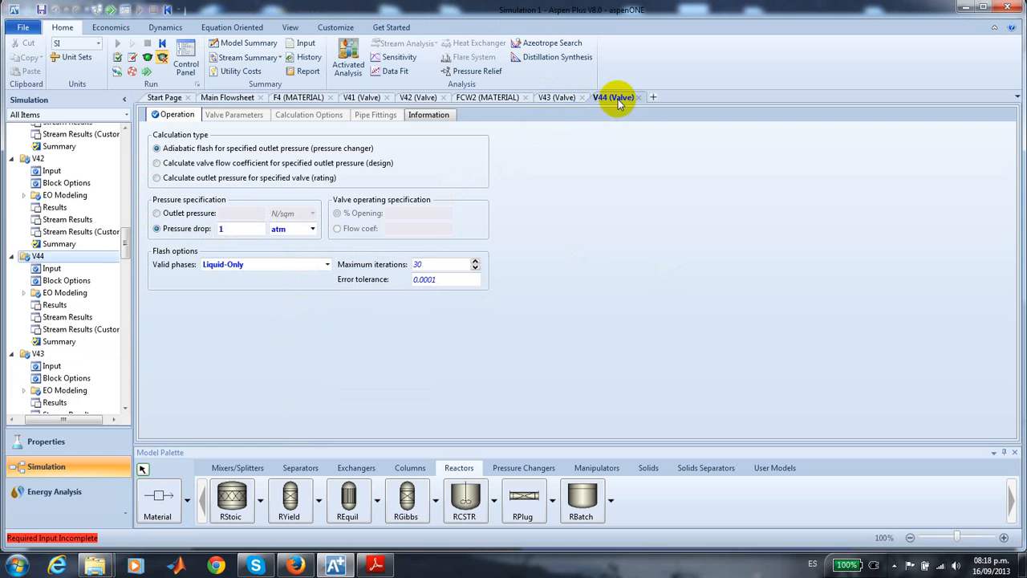
# - Define COUNTERC as a reactor with counter-current thermal fluid, with U of 142 Watt/sqm-K and a thermal fluid outlet temperature of 450 K
pyautogui.click(227, 98)
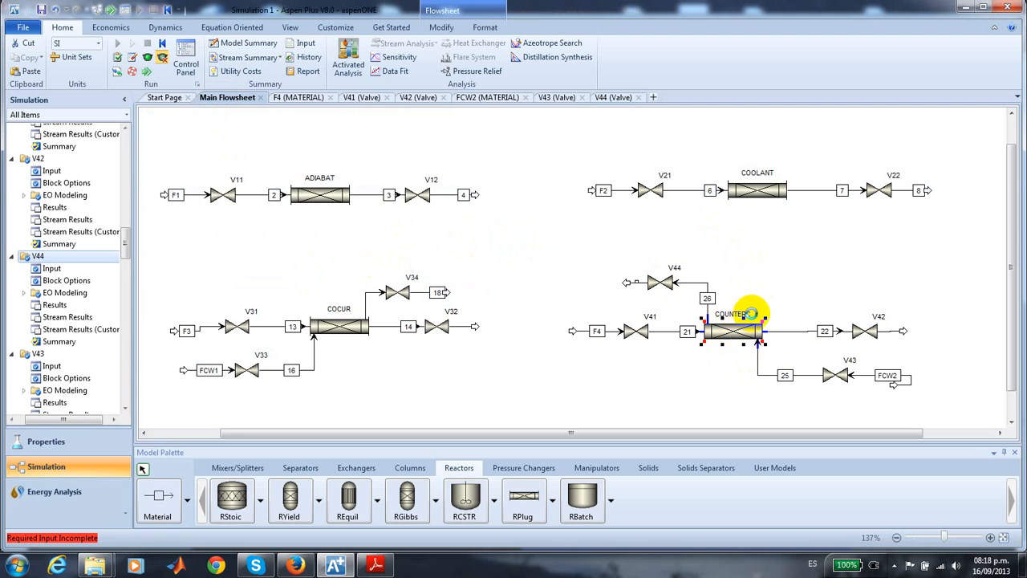
pyautogui.doubleClick(754, 317)
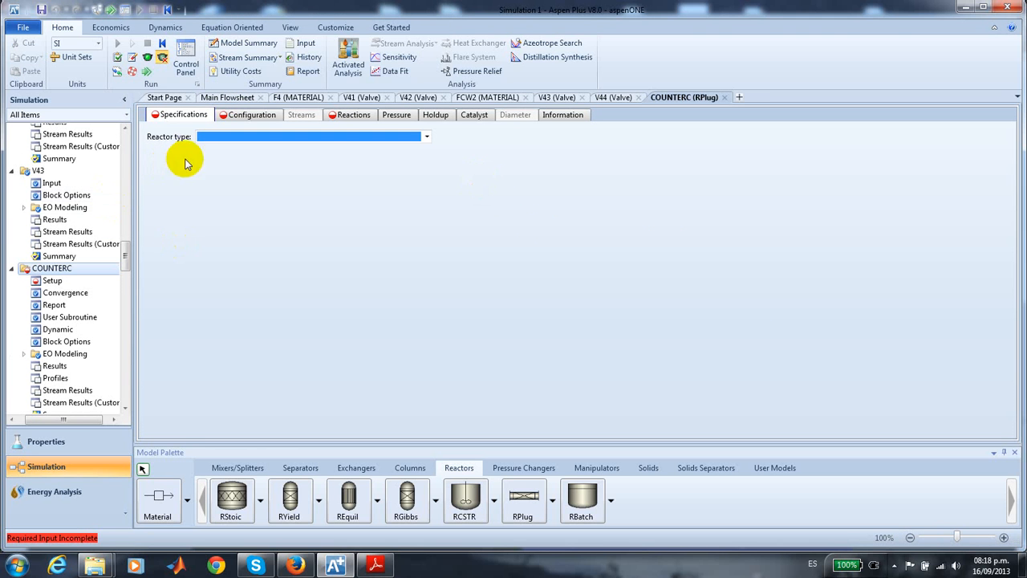
pyautogui.click(427, 137)
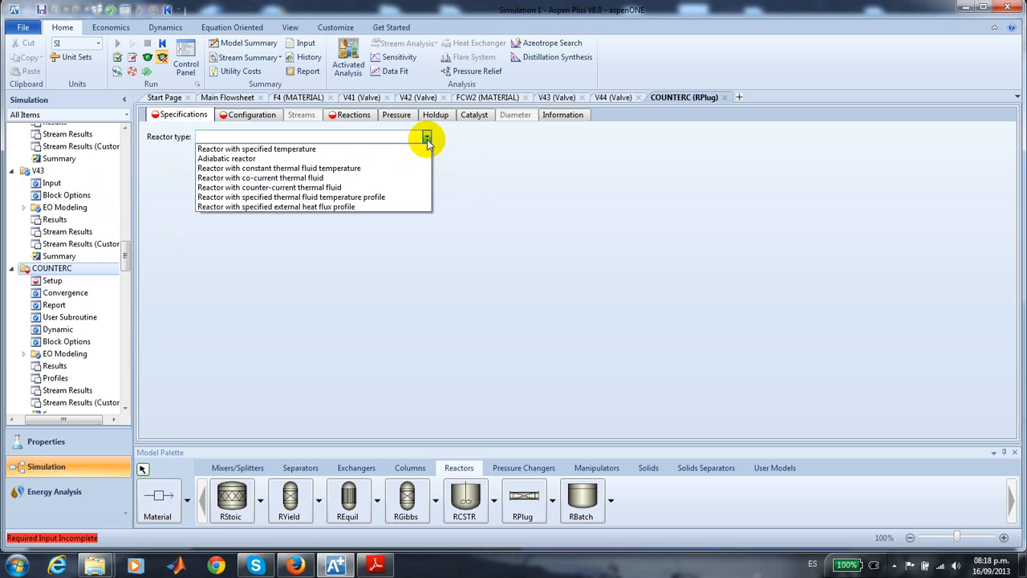
pyautogui.click(338, 188)
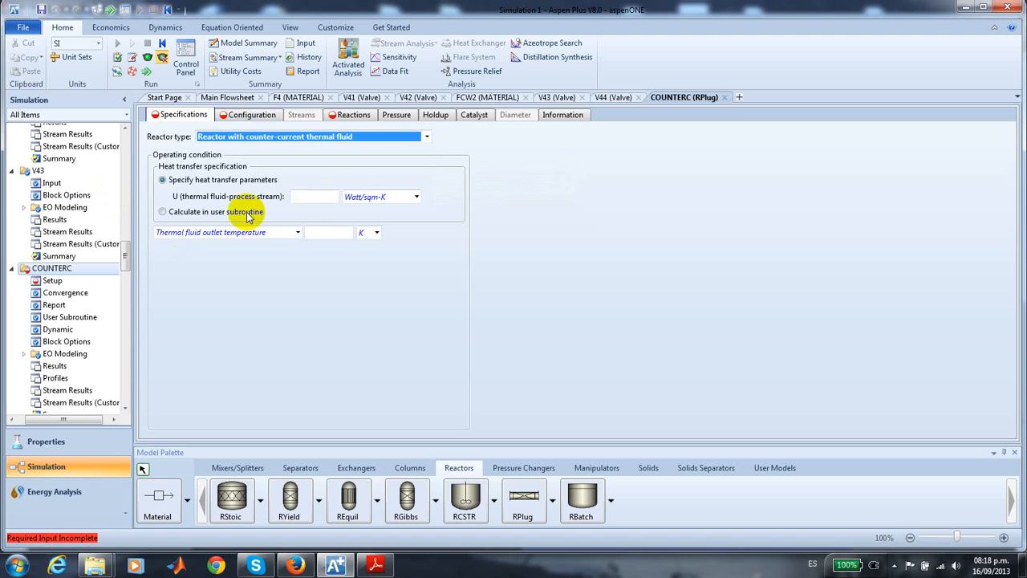
pyautogui.click(320, 197)
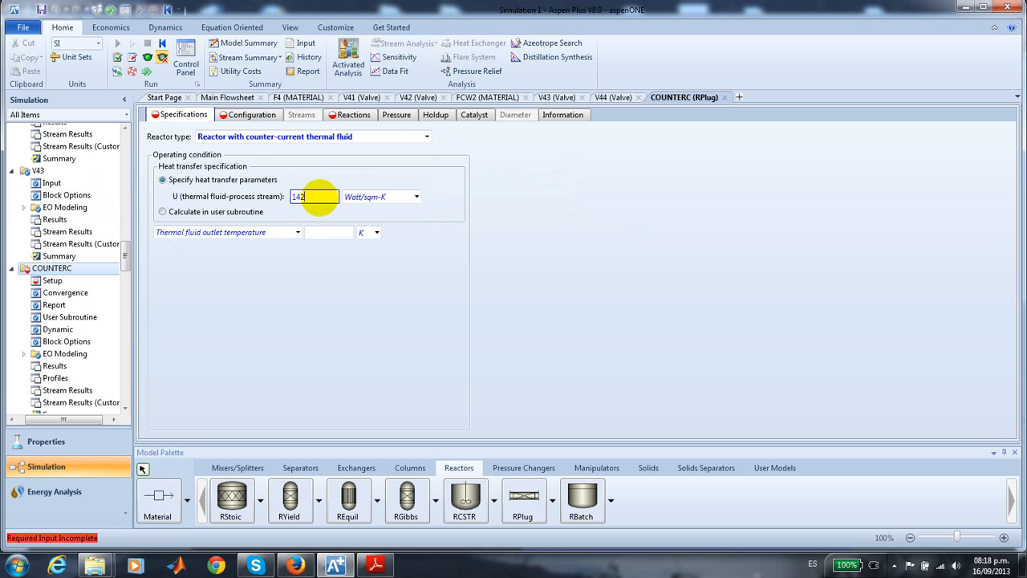
pyautogui.click(315, 235)
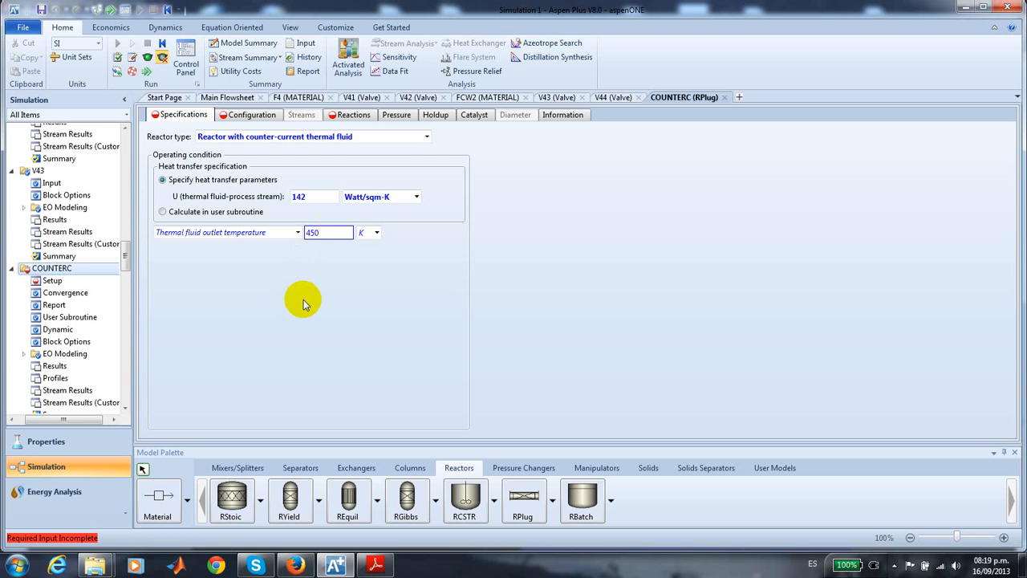
pyautogui.press('Return')
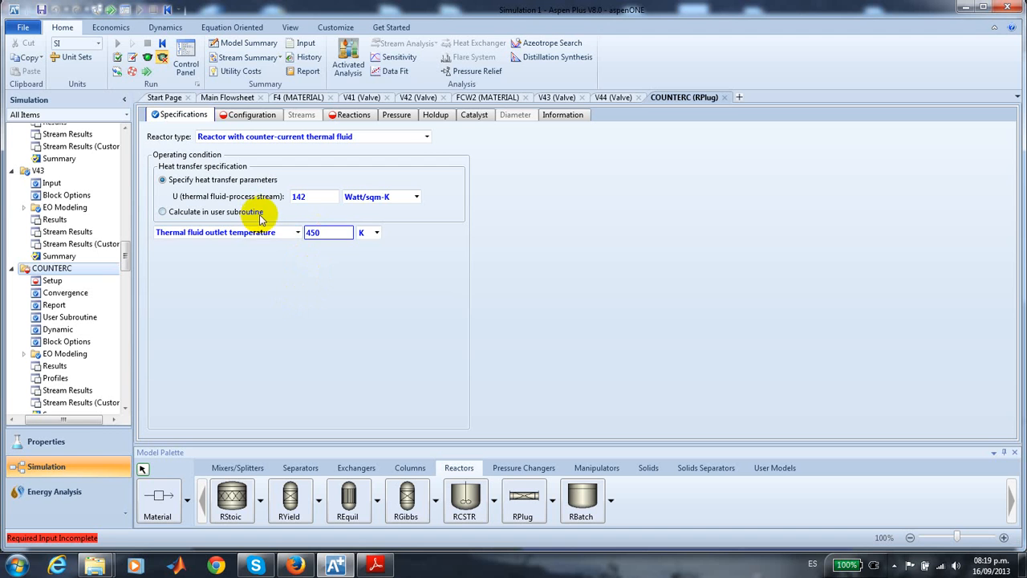
# - Configure COUNTERC as a multitube reactor with 500 tubes, each 10 meter long and 0.1 meter in diameter
pyautogui.click(232, 100)
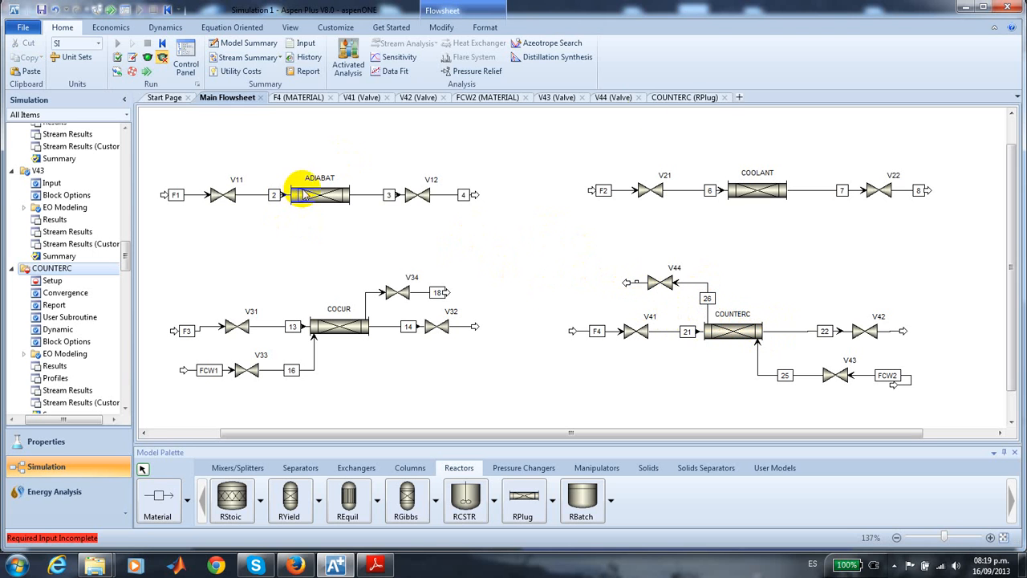
pyautogui.click(683, 97)
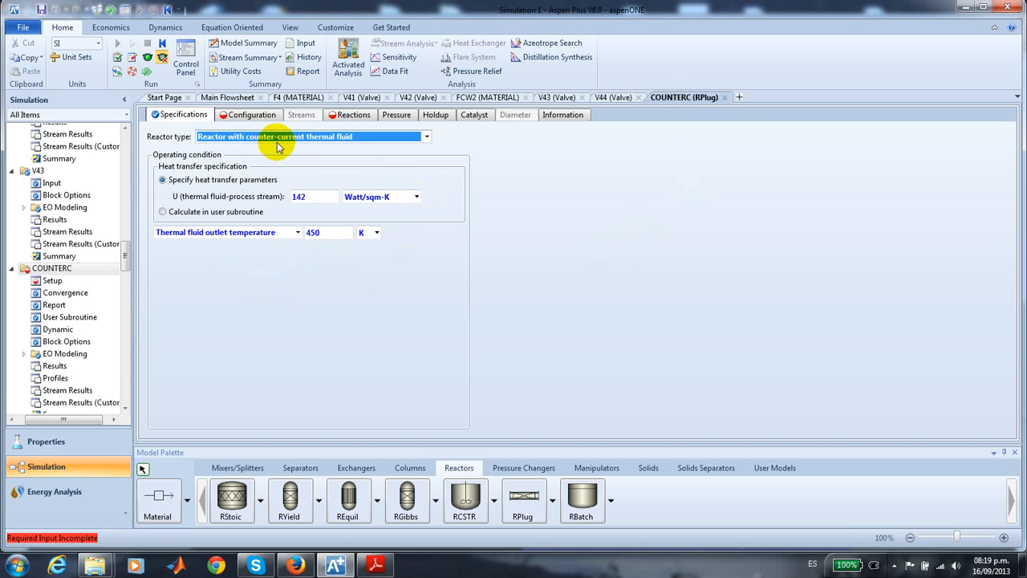
pyautogui.click(262, 117)
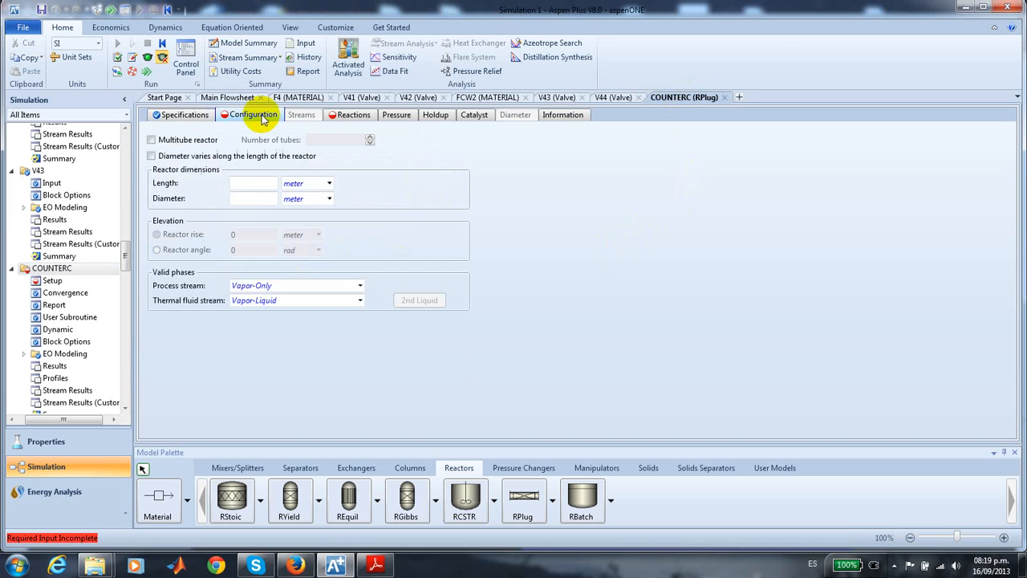
pyautogui.click(157, 142)
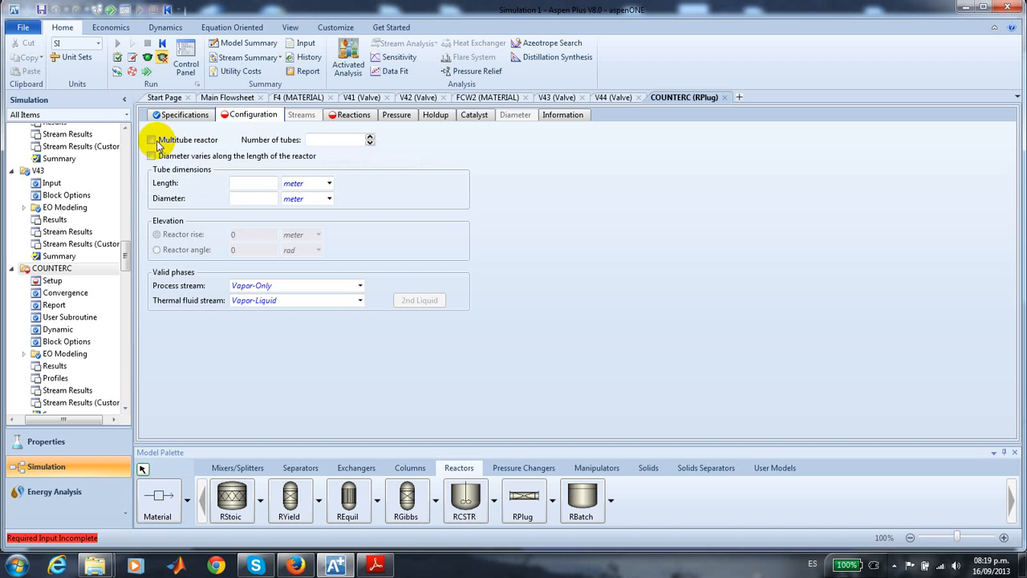
pyautogui.click(333, 139)
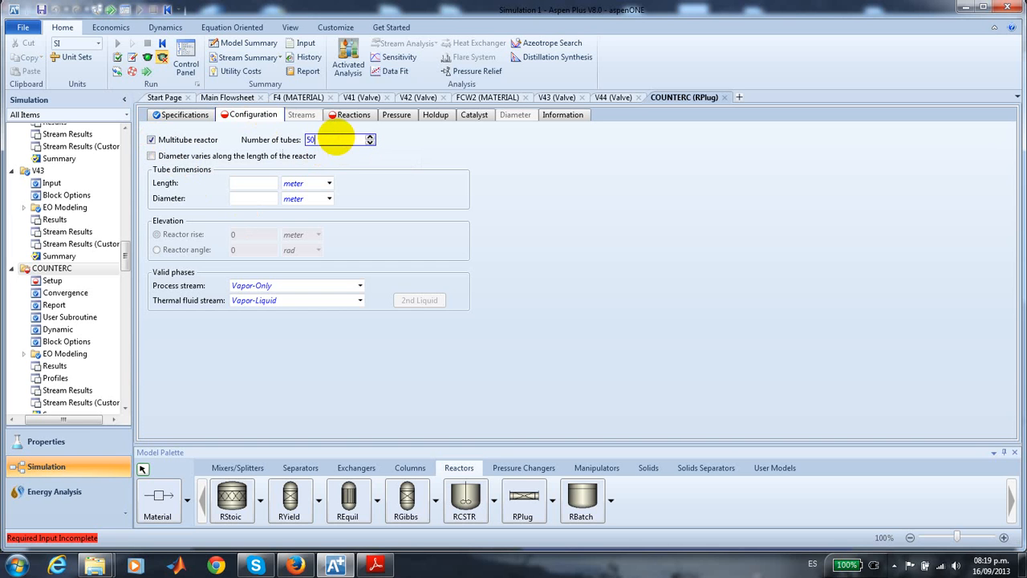
pyautogui.write('500')
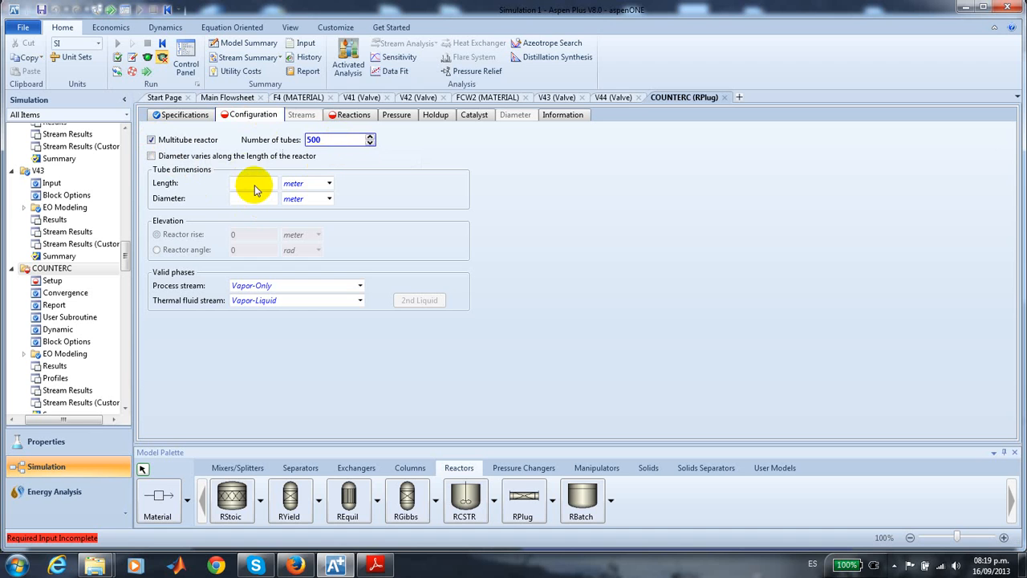
pyautogui.click(257, 181)
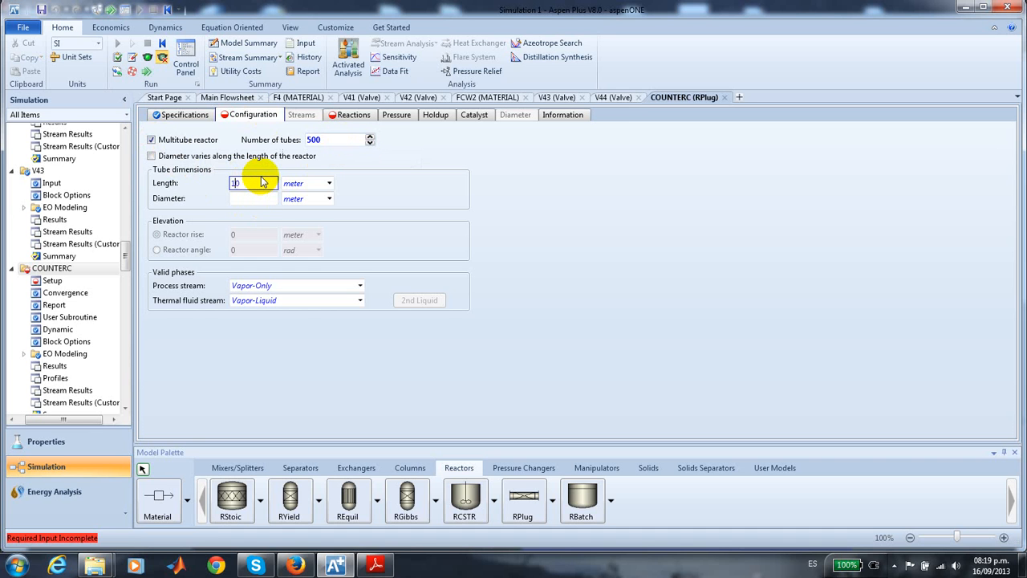
pyautogui.click(255, 198)
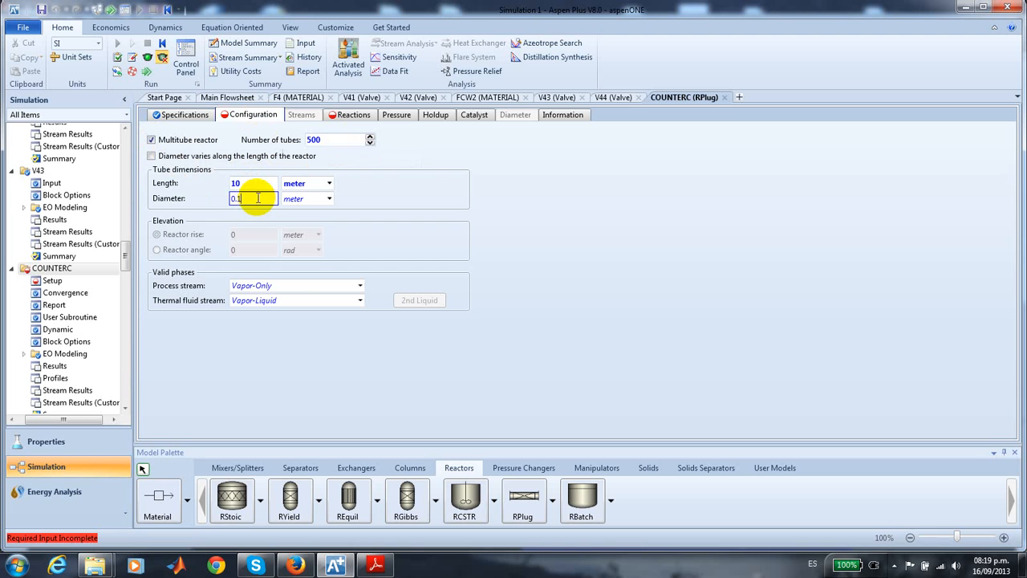
pyautogui.press('Return')
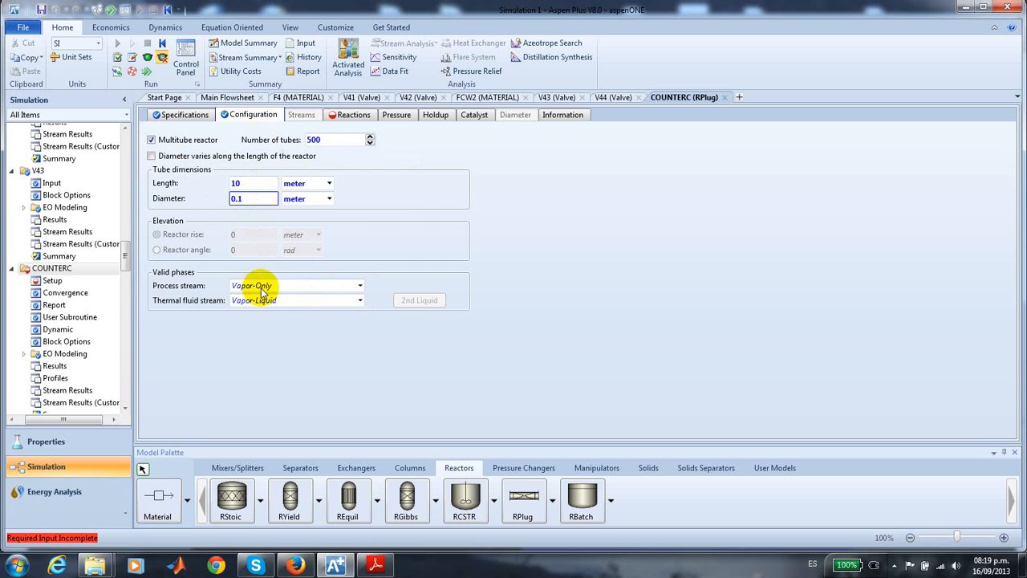
# - Set COUNTERC's valid phases to Vapor-Only for the process stream and Liquid-Only for the thermal fluid stream
pyautogui.click(361, 287)
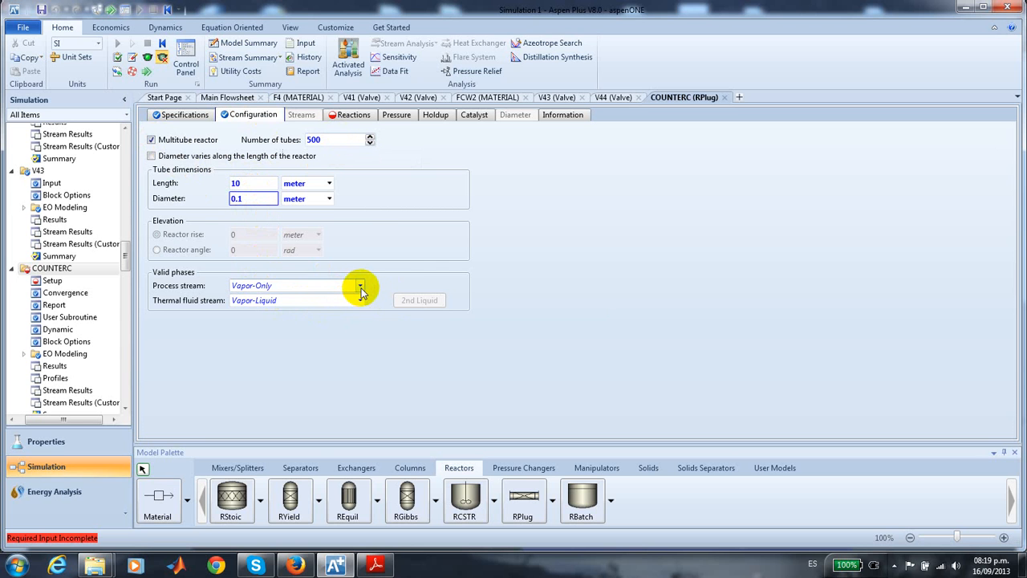
pyautogui.click(360, 289)
pyautogui.click(332, 294)
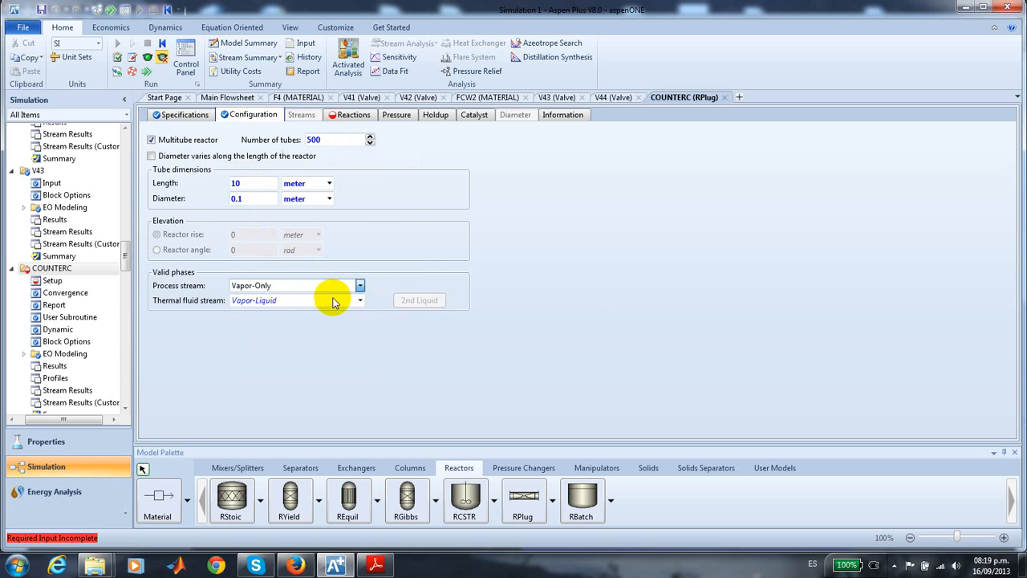
pyautogui.click(360, 303)
pyautogui.click(360, 304)
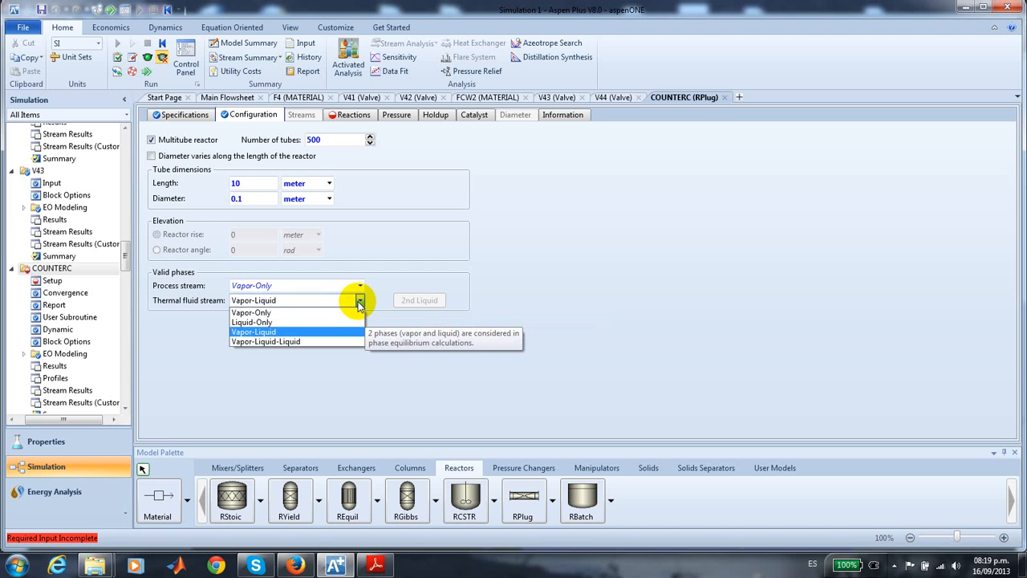
pyautogui.click(313, 321)
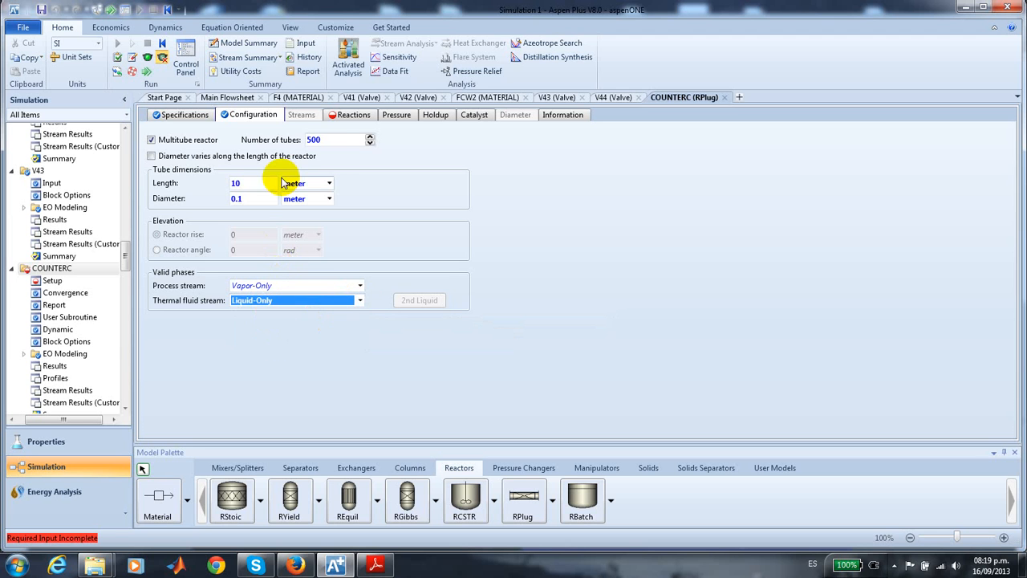
# - Include reaction set R-1 in the COUNTERC reactor model
pyautogui.click(352, 115)
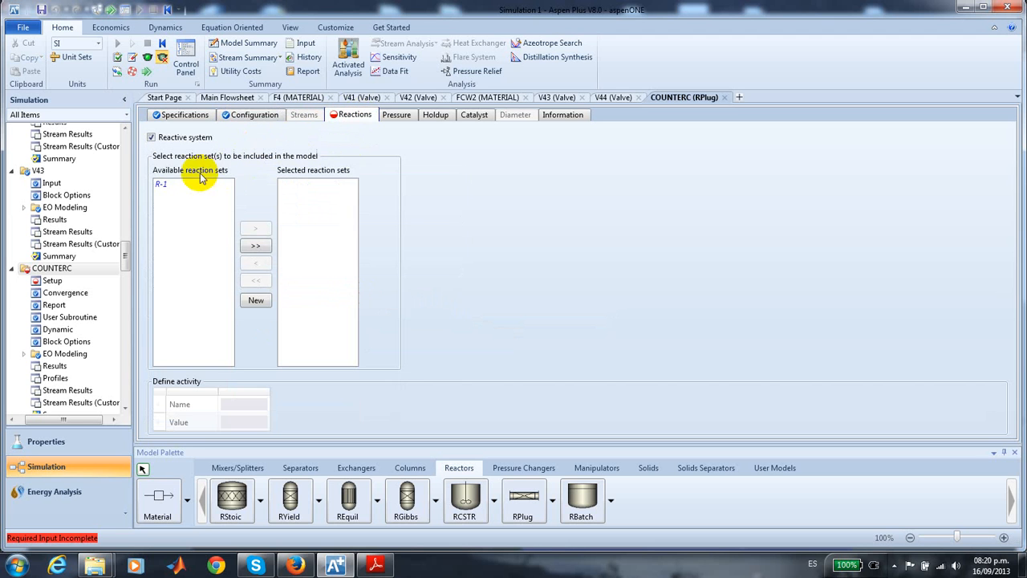
pyautogui.click(173, 185)
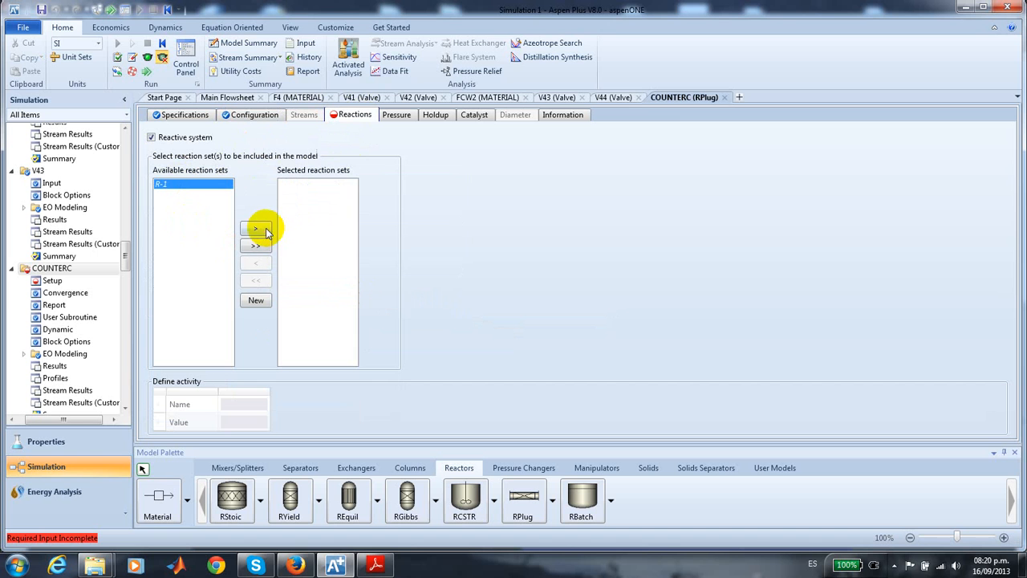
pyautogui.click(256, 229)
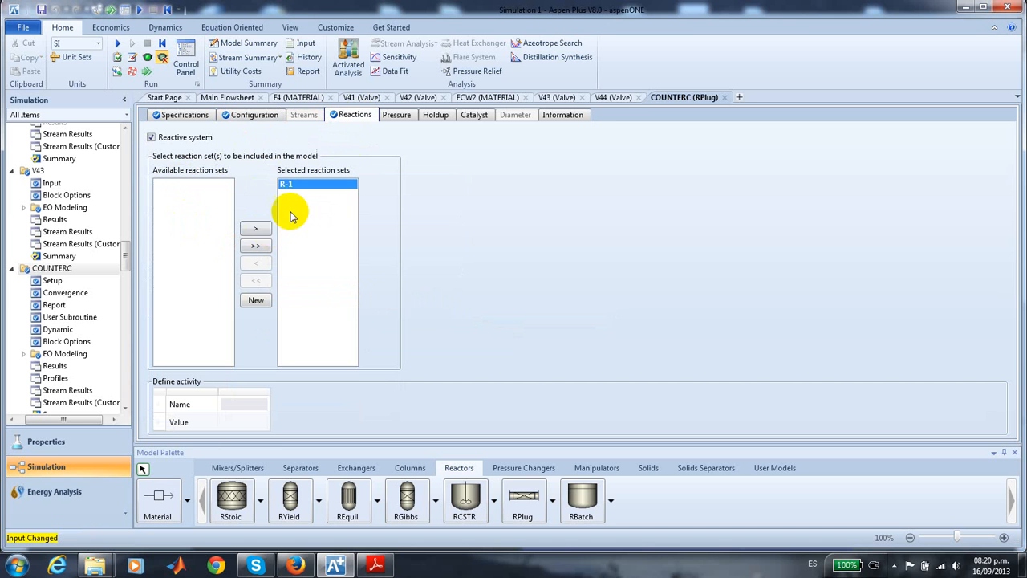
# - Set COUNTERC's inlet pressures to 3 atm for the process stream and 18 atm for the thermal fluid stream
pyautogui.click(397, 116)
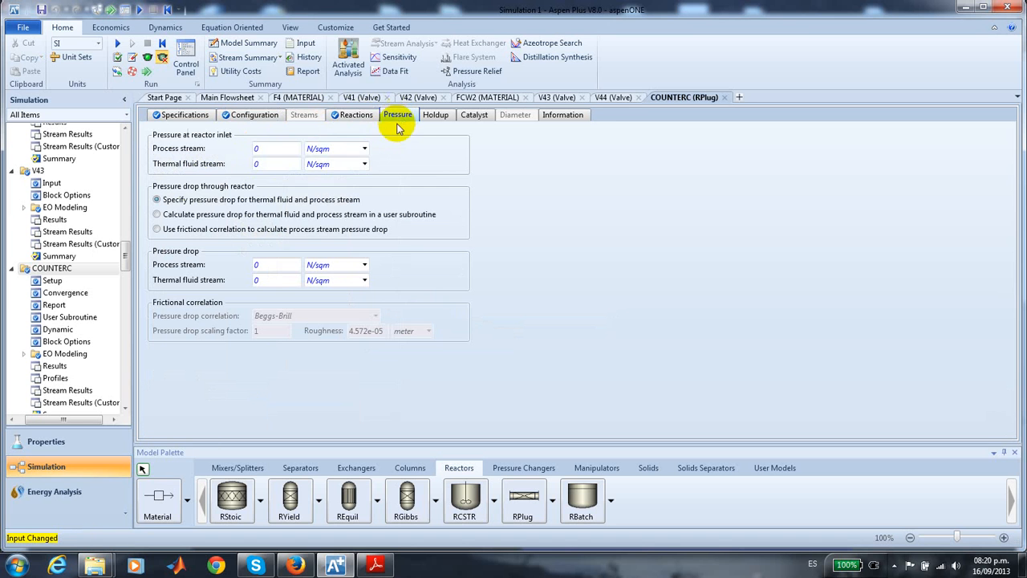
pyautogui.click(294, 148)
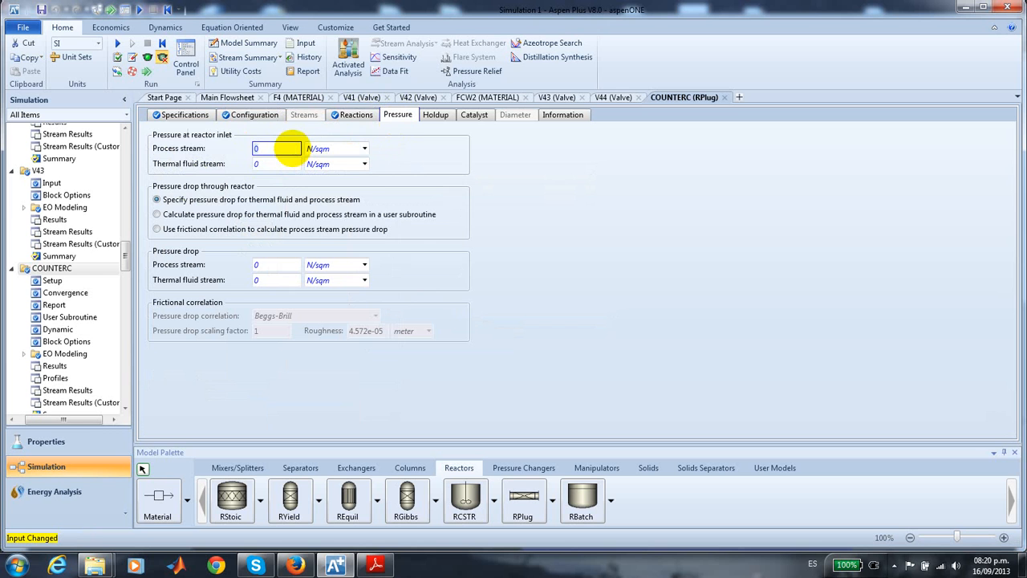
pyautogui.write('3')
pyautogui.click(364, 149)
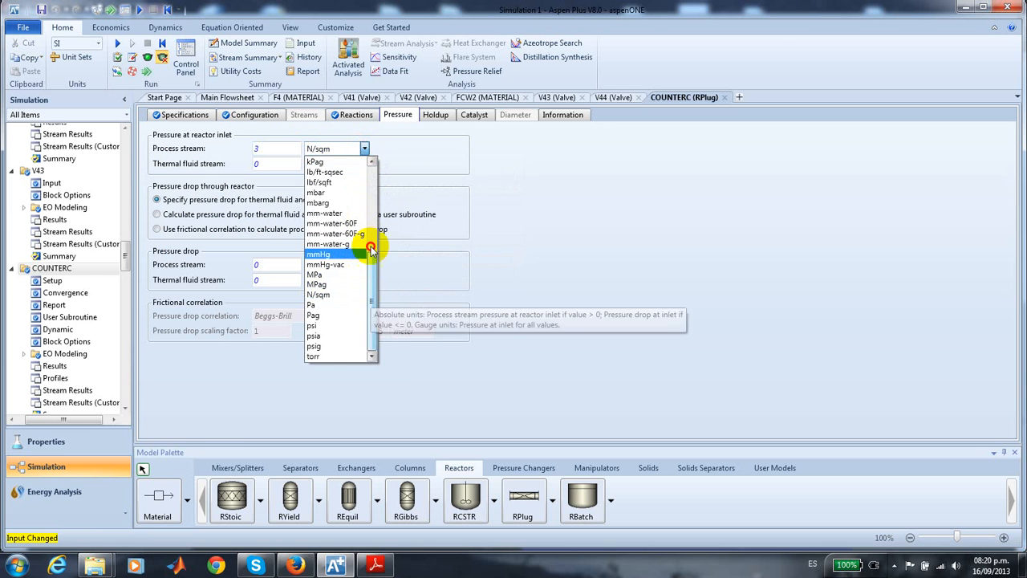
pyautogui.moveTo(369, 252); pyautogui.dragTo(362, 150)
pyautogui.click(341, 160)
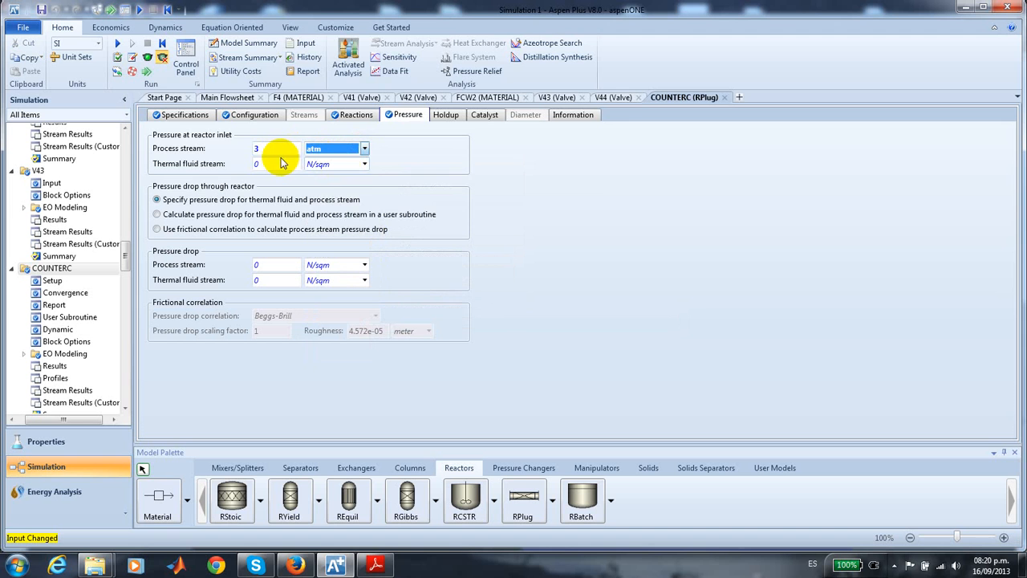
pyautogui.click(284, 163)
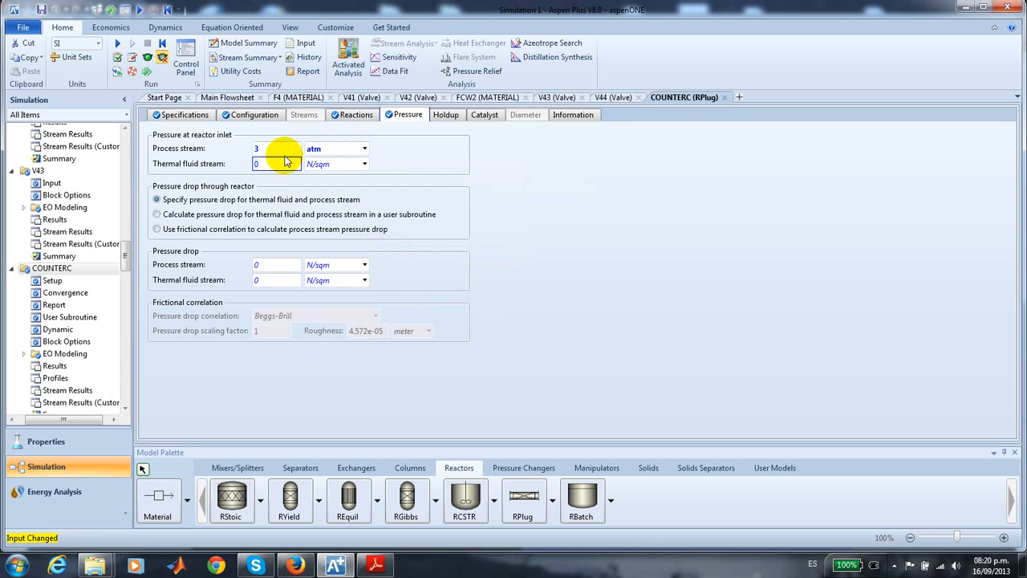
pyautogui.write('18')
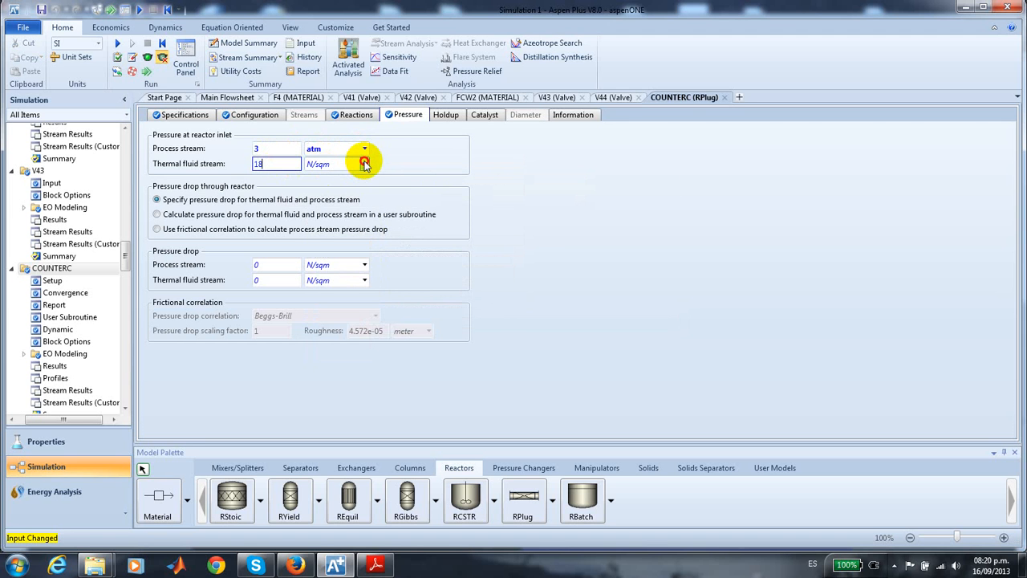
pyautogui.click(363, 164)
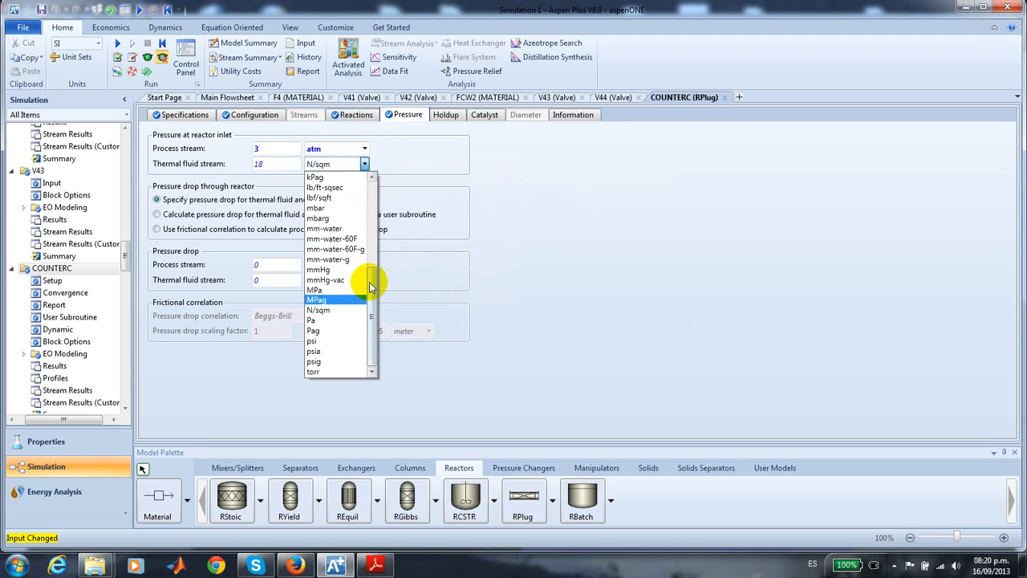
pyautogui.moveTo(367, 284); pyautogui.dragTo(369, 160)
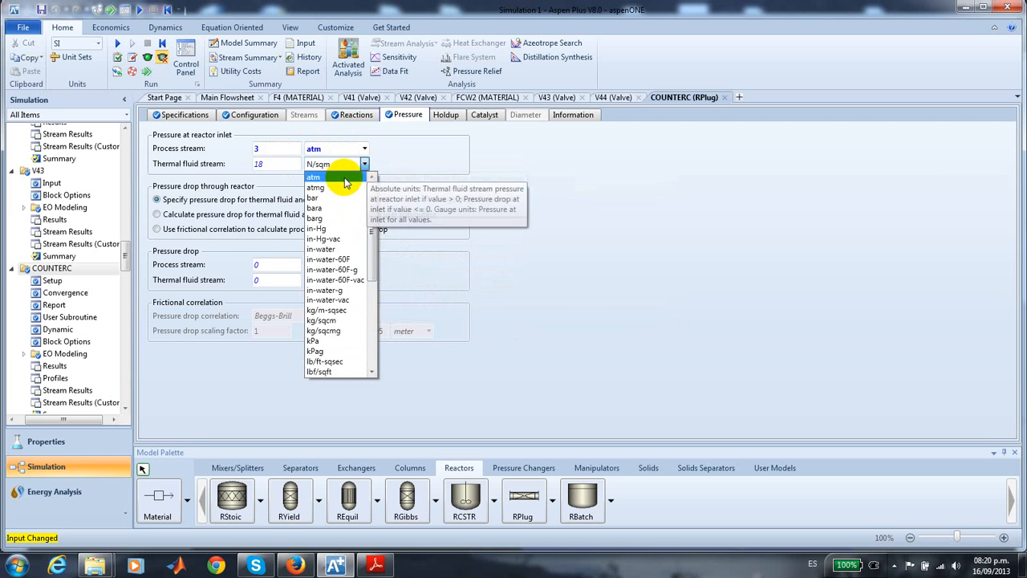
pyautogui.click(341, 176)
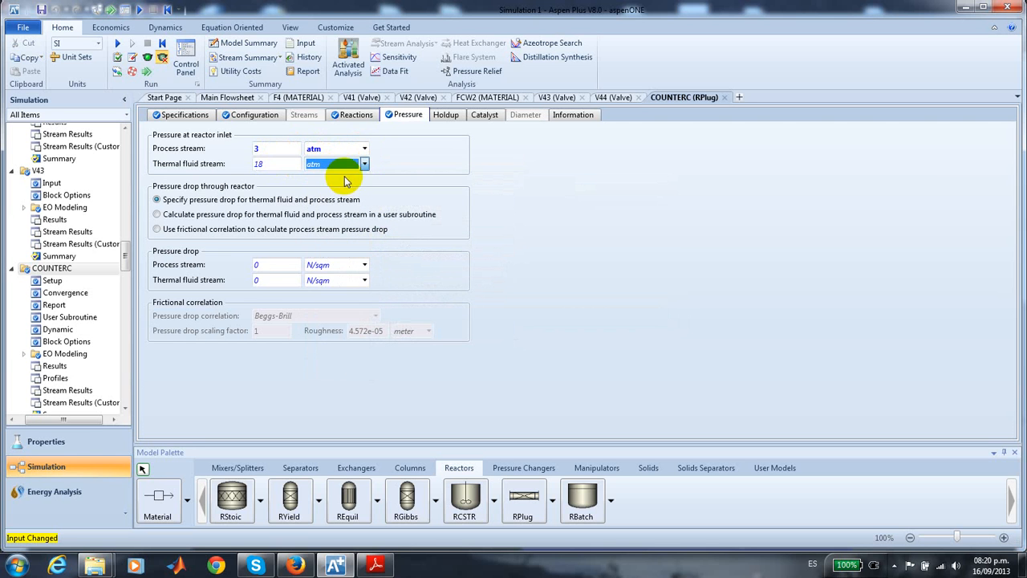
# - Set the pressure drop through COUNTERC to 1 atm for both the process stream and the thermal fluid stream
pyautogui.click(284, 265)
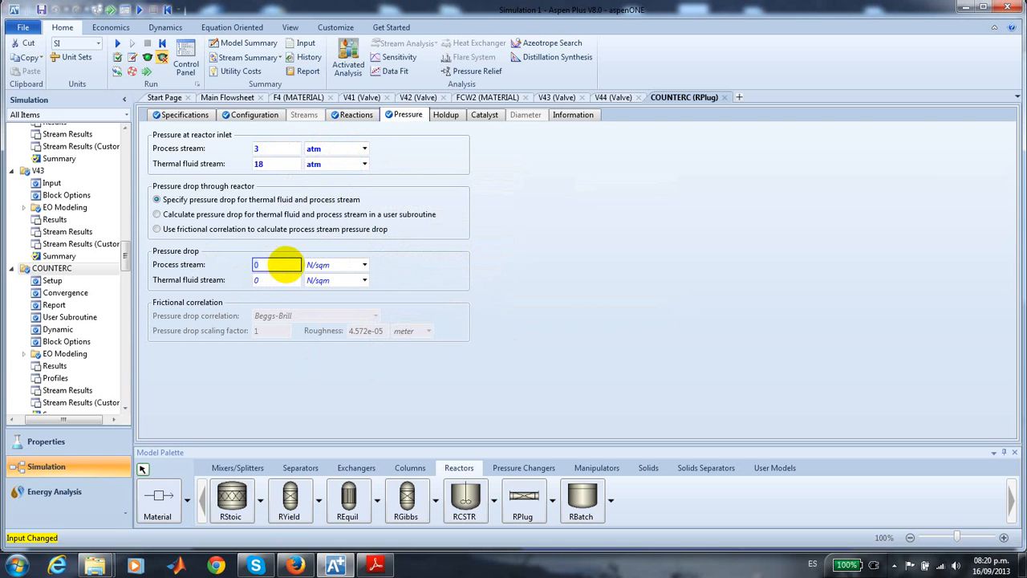
pyautogui.write('1')
pyautogui.click(365, 264)
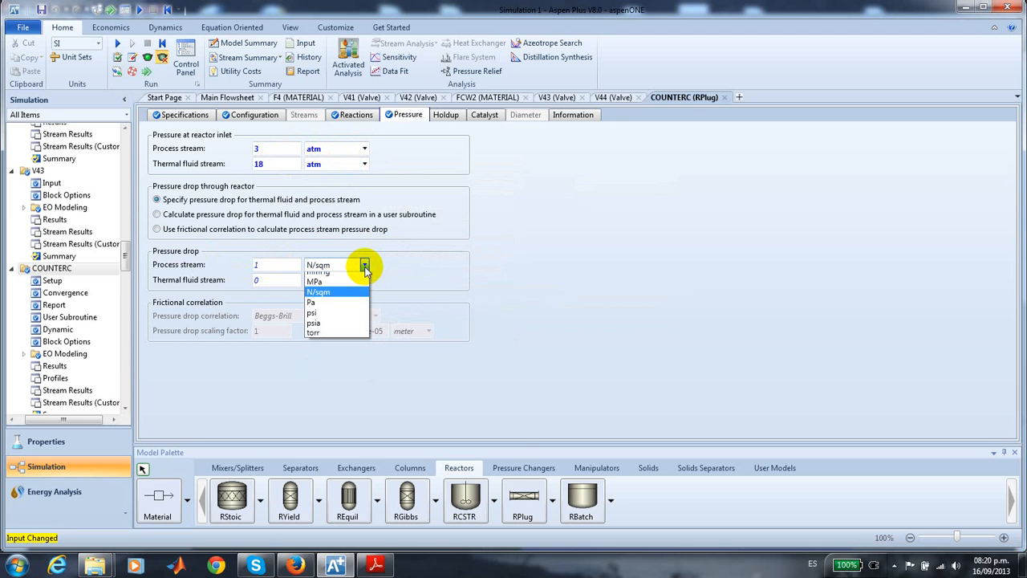
pyautogui.click(357, 275)
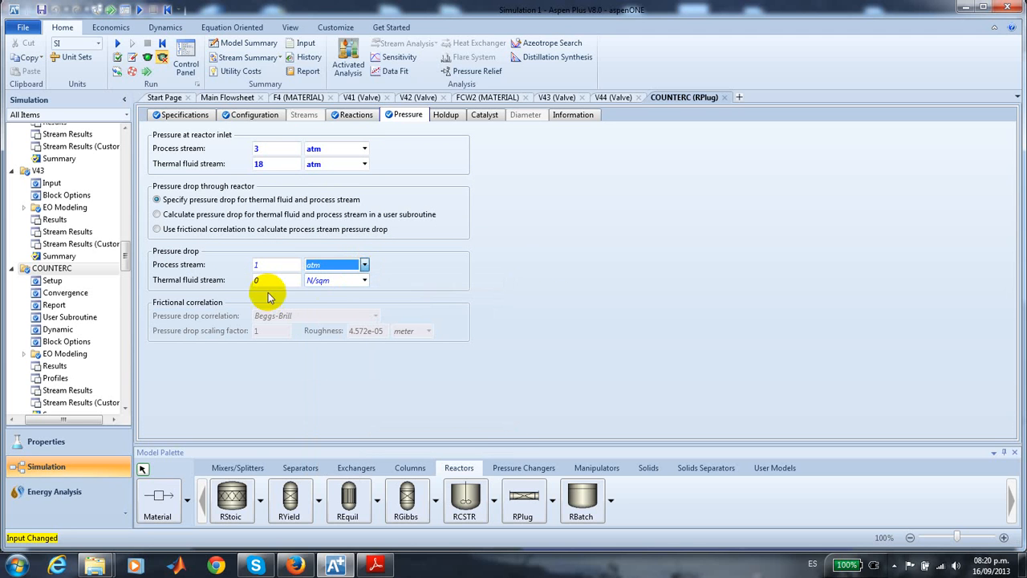
pyautogui.click(272, 285)
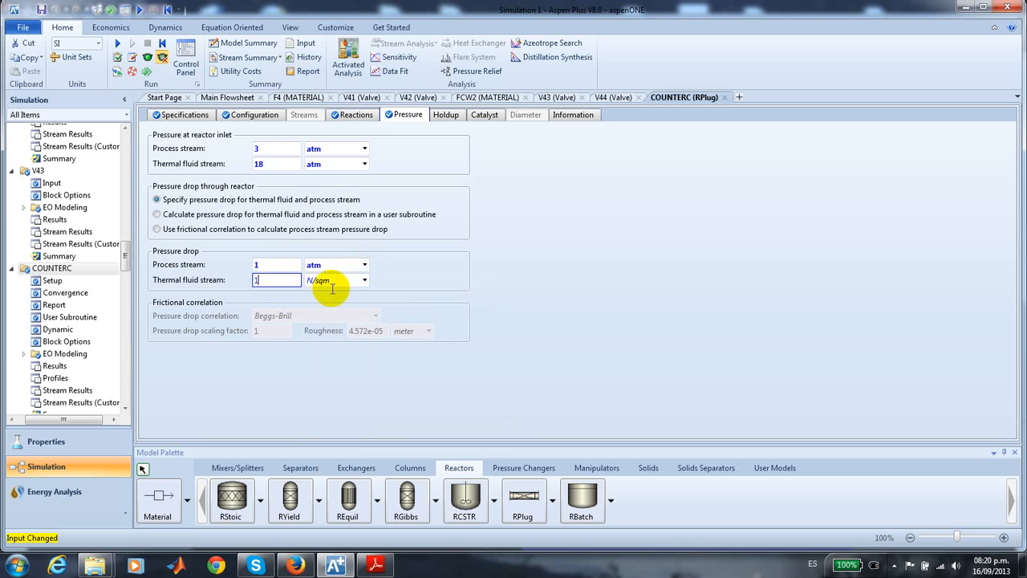
pyautogui.write('1')
pyautogui.click(364, 281)
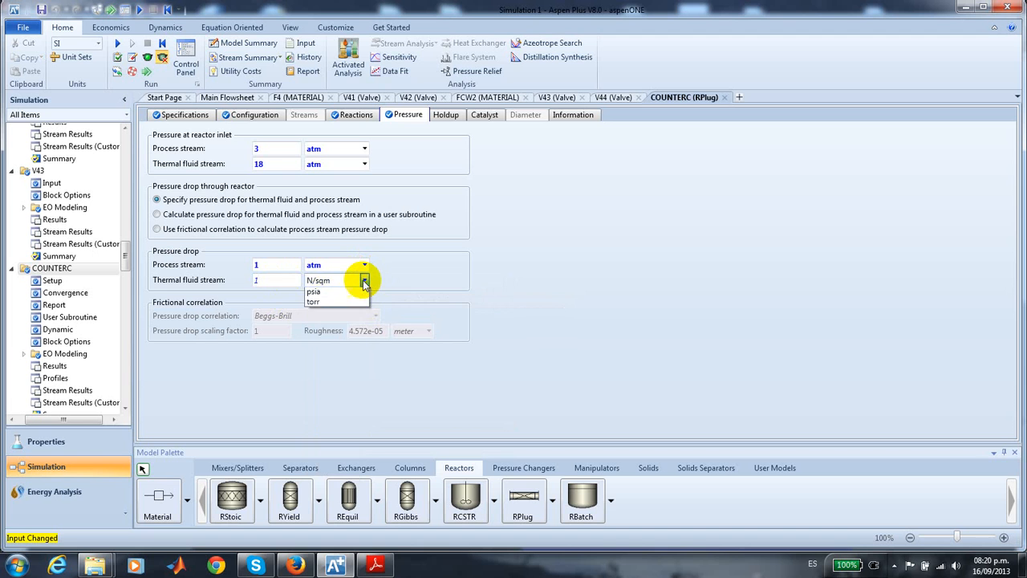
pyautogui.click(348, 294)
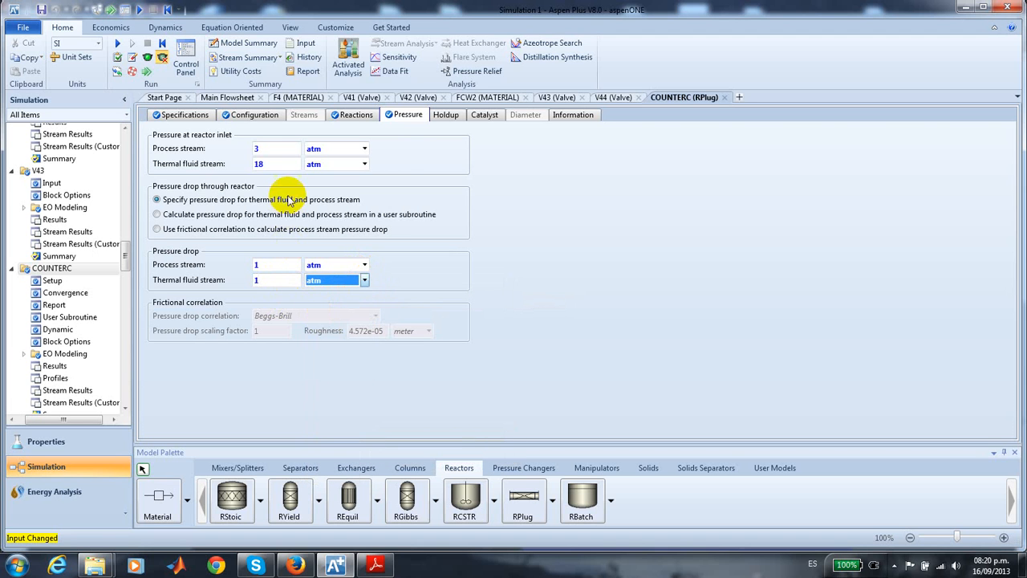
# - Declare catalyst present in the COUNTERC reactor with a catalyst loading of 39260 kg and a bed voidage of 0.5
pyautogui.click(447, 117)
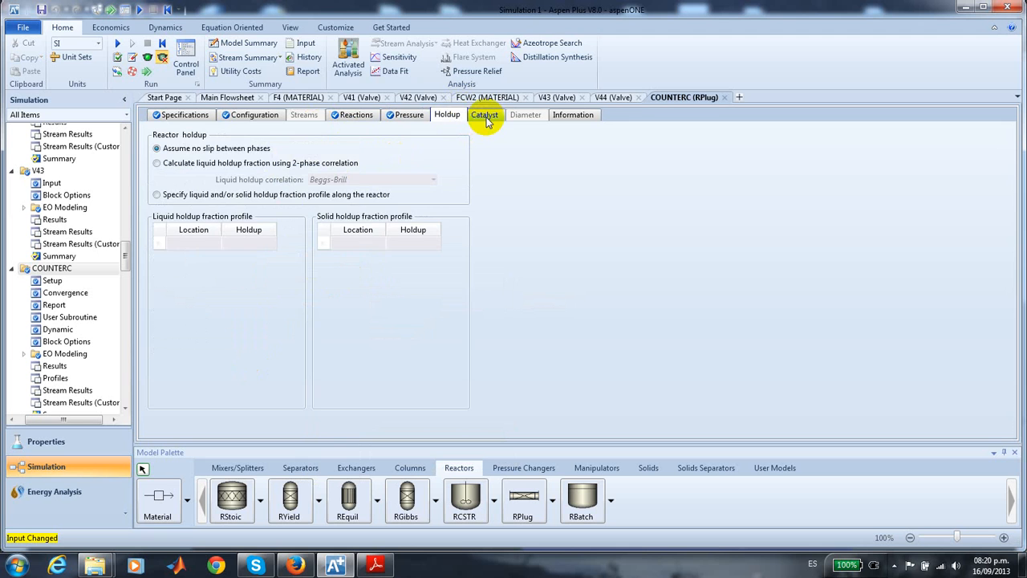
pyautogui.click(485, 117)
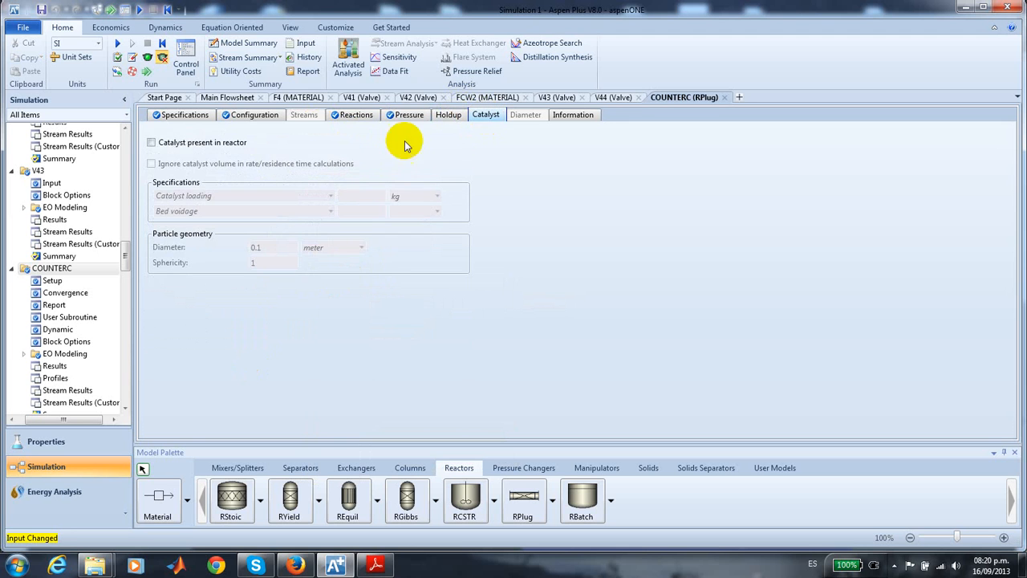
pyautogui.click(151, 143)
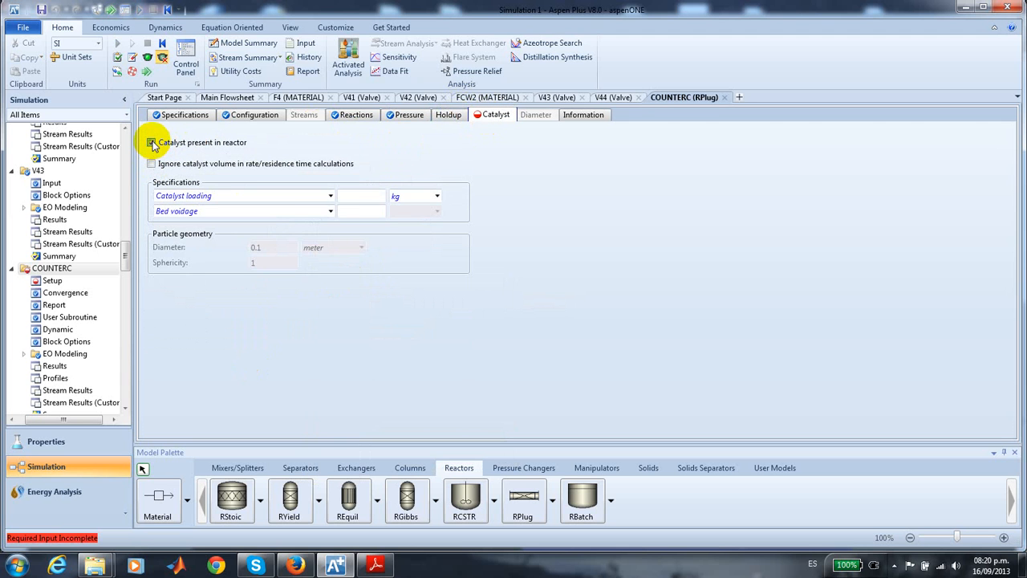
pyautogui.click(350, 196)
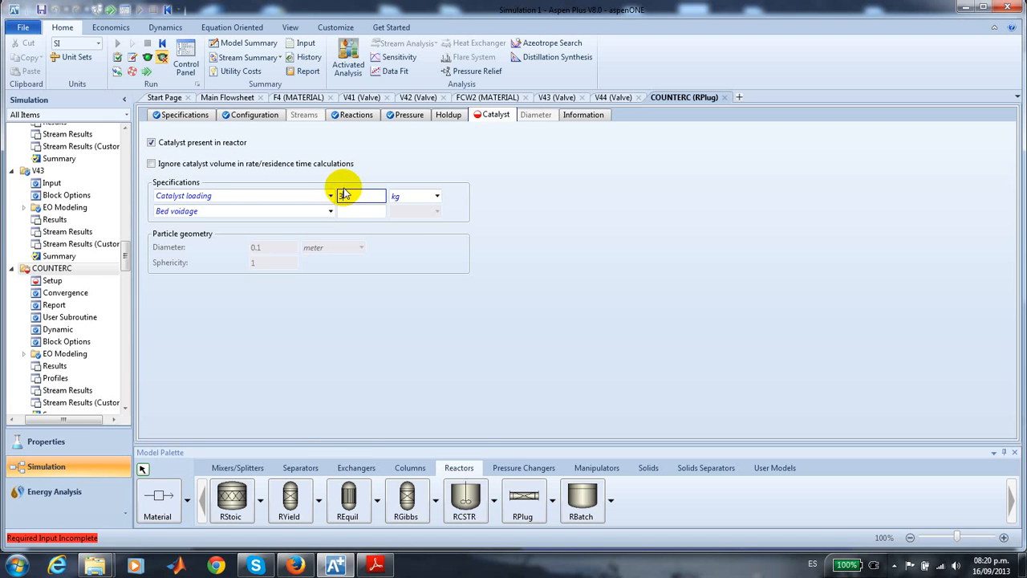
pyautogui.write('39260')
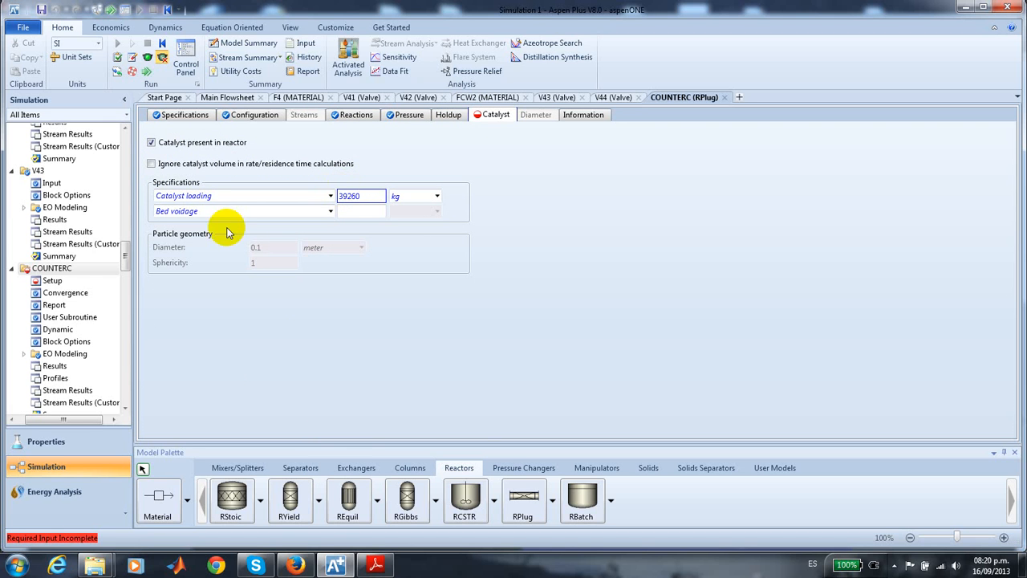
pyautogui.click(358, 215)
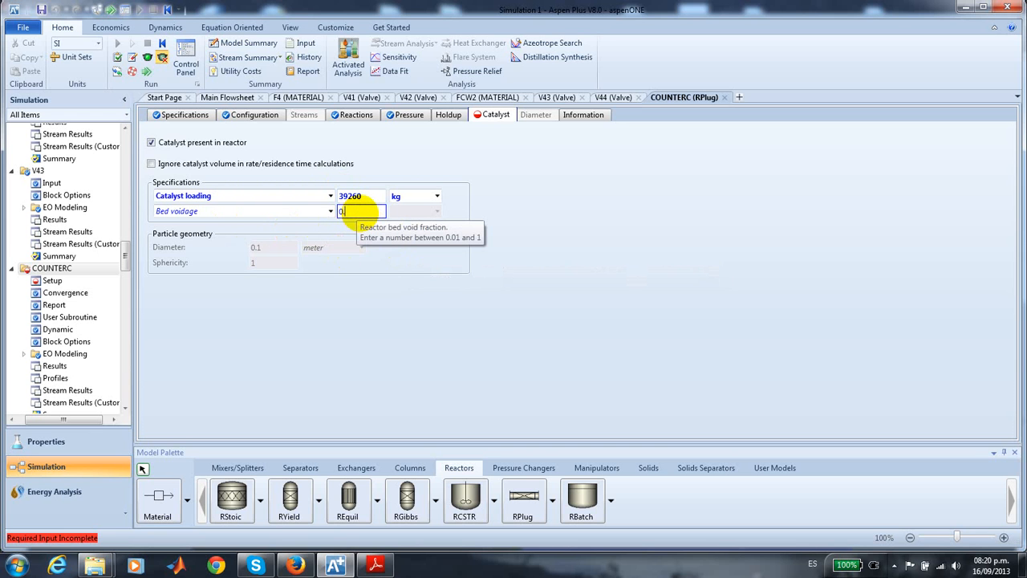
pyautogui.press('Return')
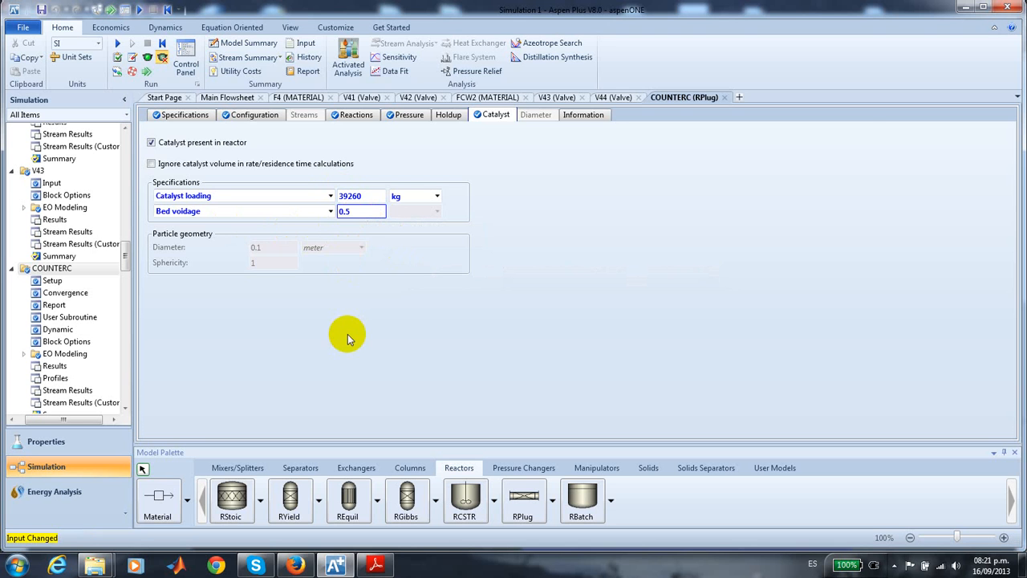
# - Run the simulation from the main flowsheet and check the run status summary
pyautogui.click(232, 97)
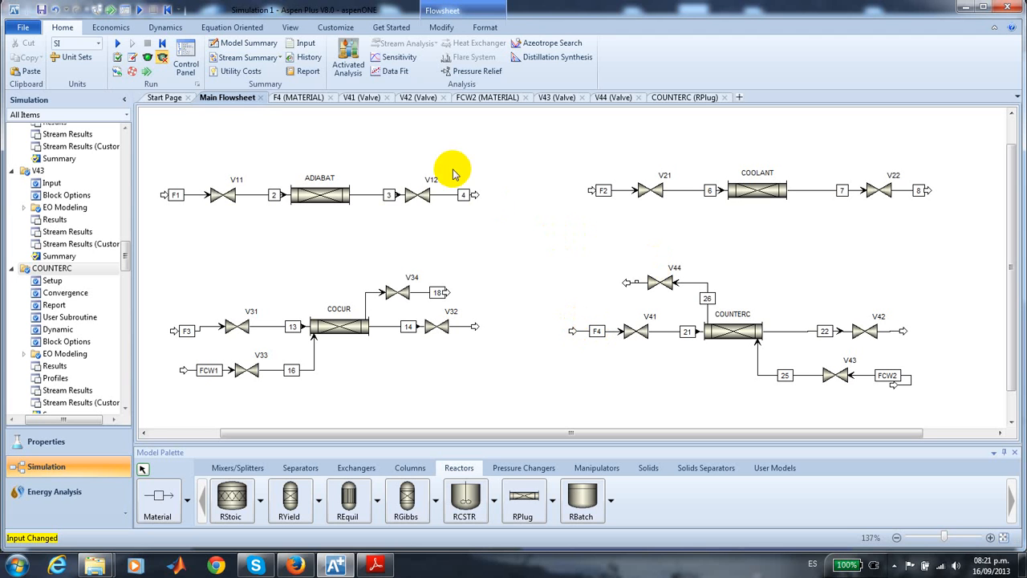
pyautogui.click(117, 46)
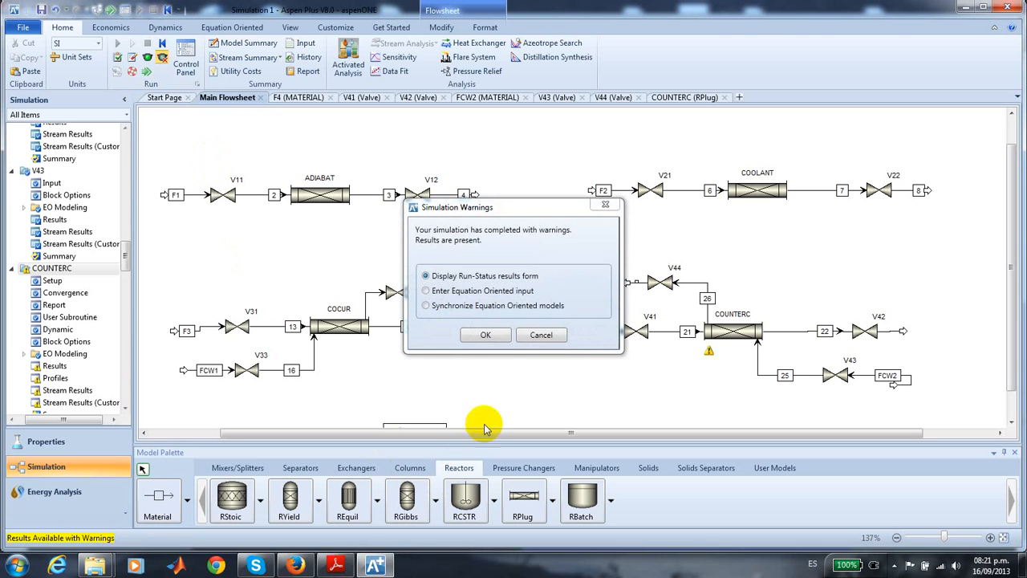
pyautogui.click(486, 337)
pyautogui.click(55, 537)
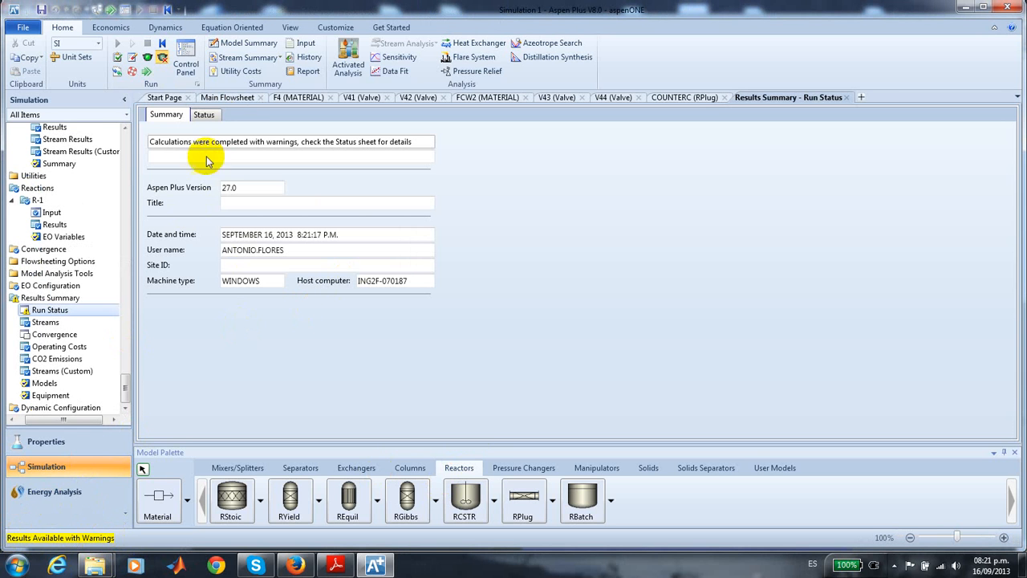
pyautogui.click(227, 97)
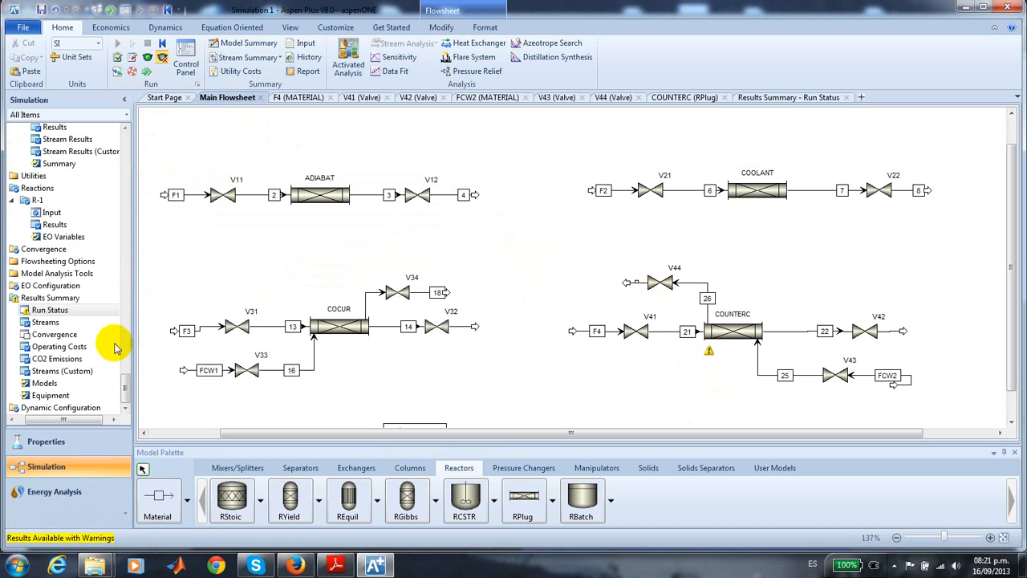
# - Plot COUNTERC's process stream and thermal fluid temperatures against reactor length in meters
pyautogui.moveTo(128, 398); pyautogui.dragTo(104, 270)
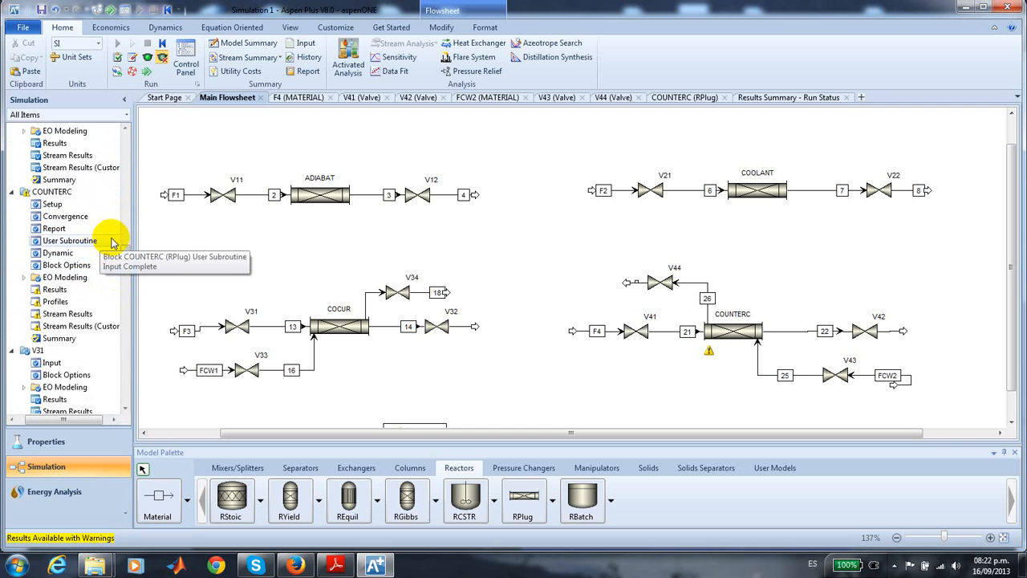
pyautogui.click(56, 302)
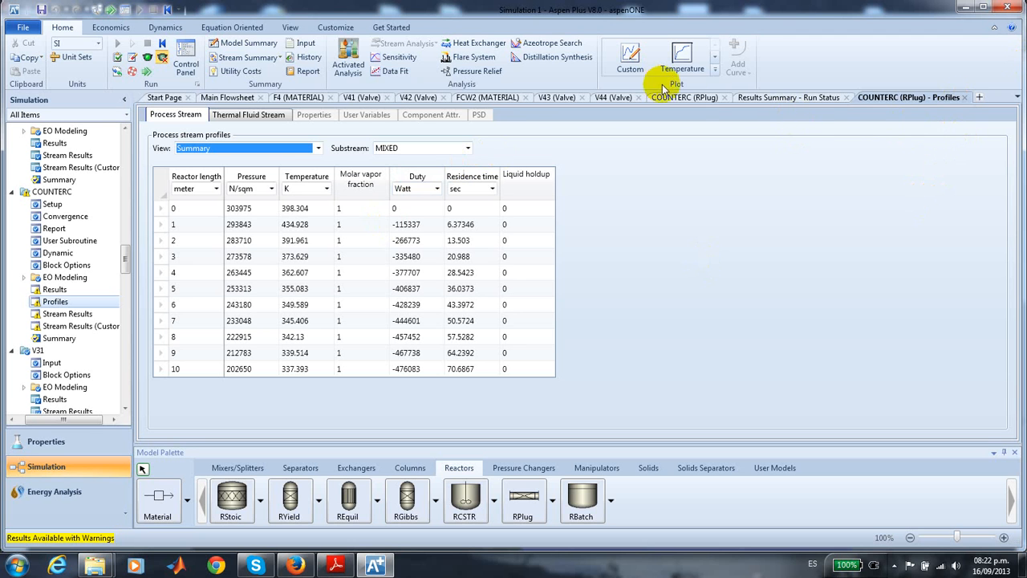
pyautogui.click(681, 66)
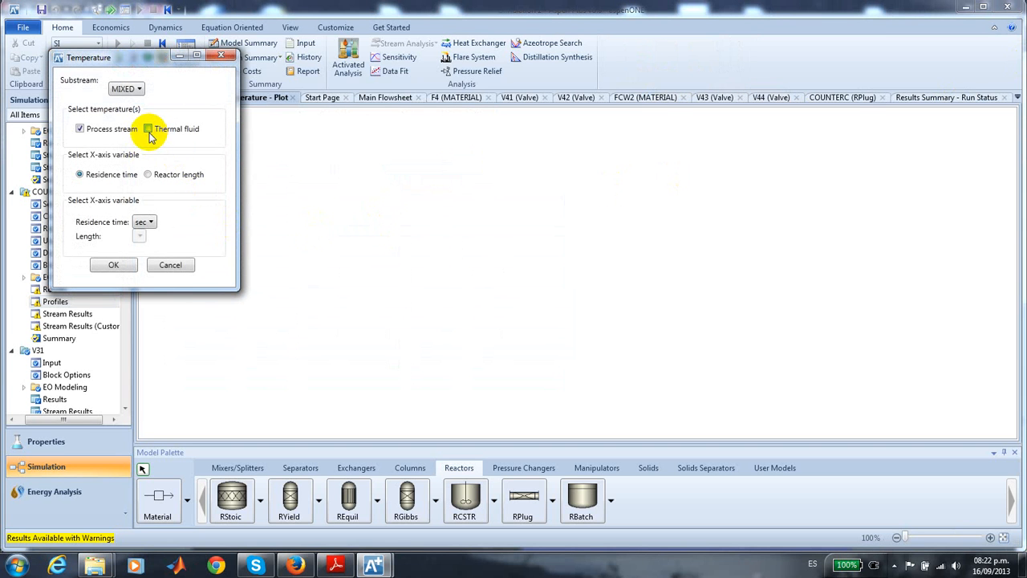
pyautogui.click(147, 175)
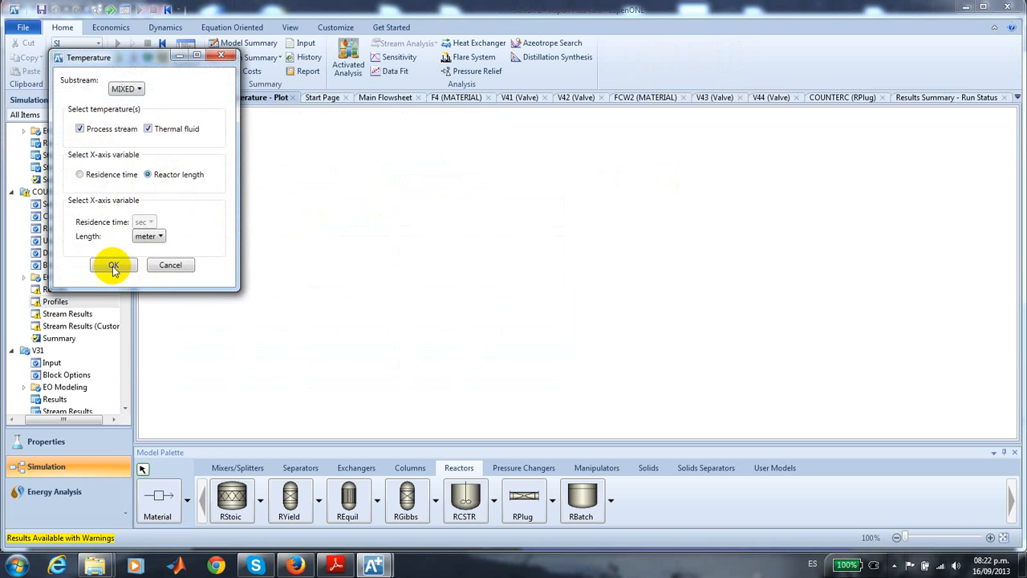
pyautogui.click(113, 267)
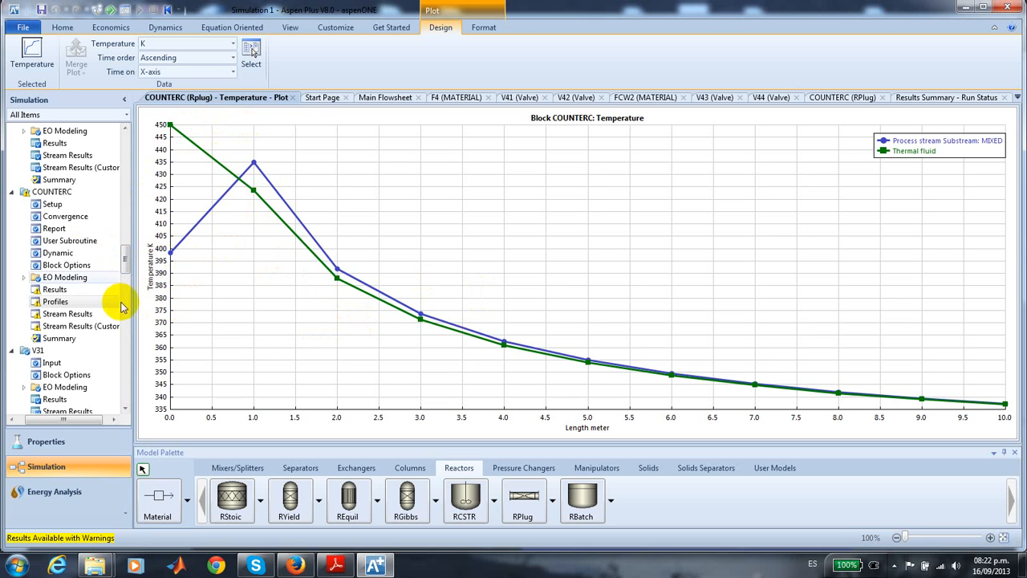
# - Set the number of profile intervals in COUNTERC's report to 50 and rerun the simulation
pyautogui.click(54, 229)
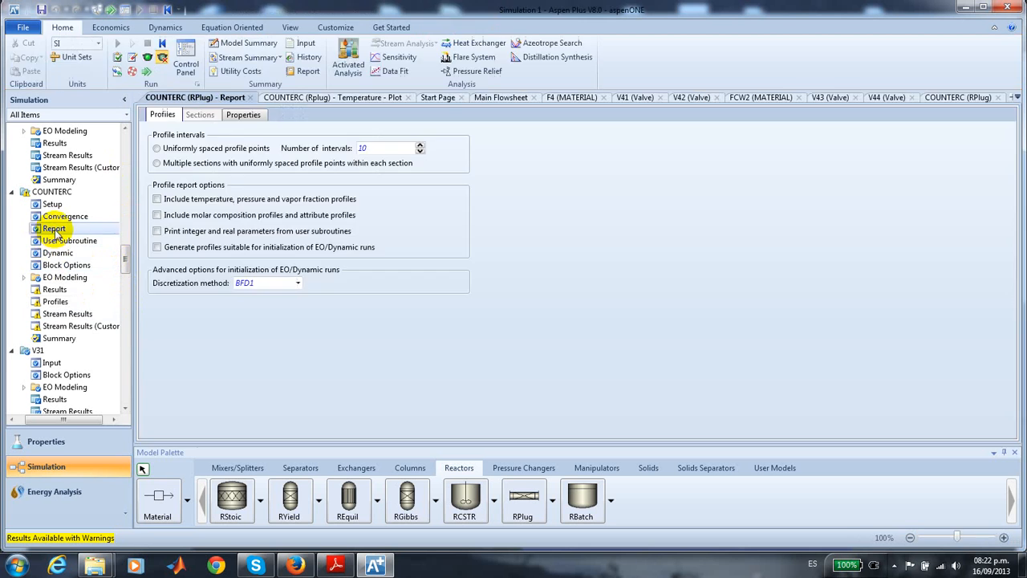
pyautogui.click(384, 144)
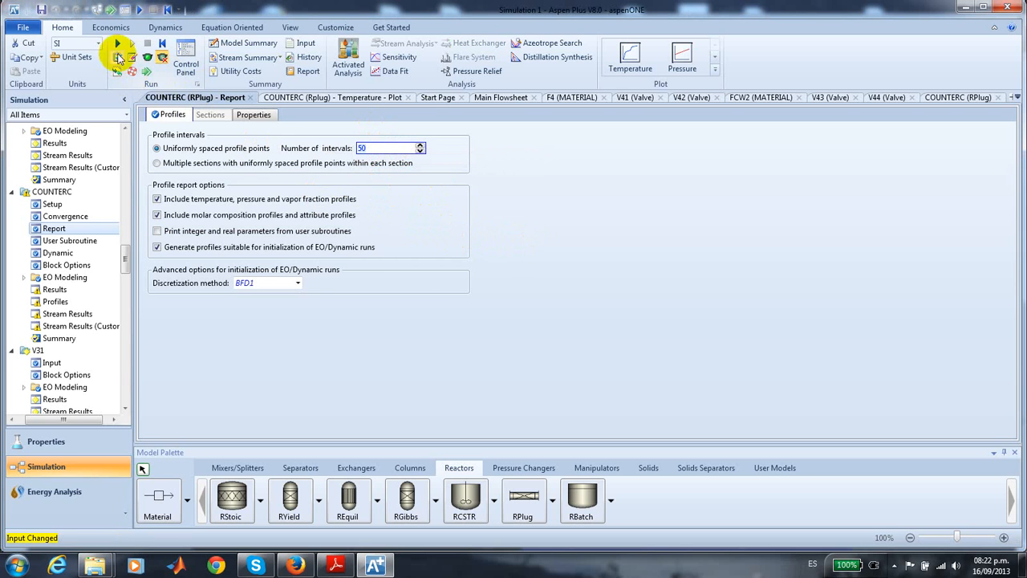
pyautogui.click(117, 45)
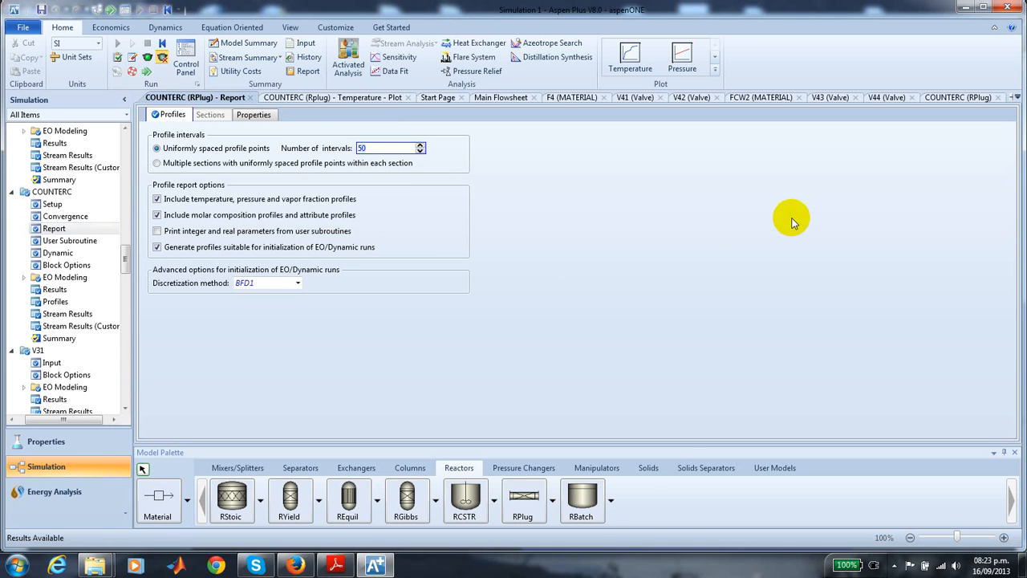
# - Close the V44 and V43 valve forms and return to COUNTERC's setup form
pyautogui.click(912, 97)
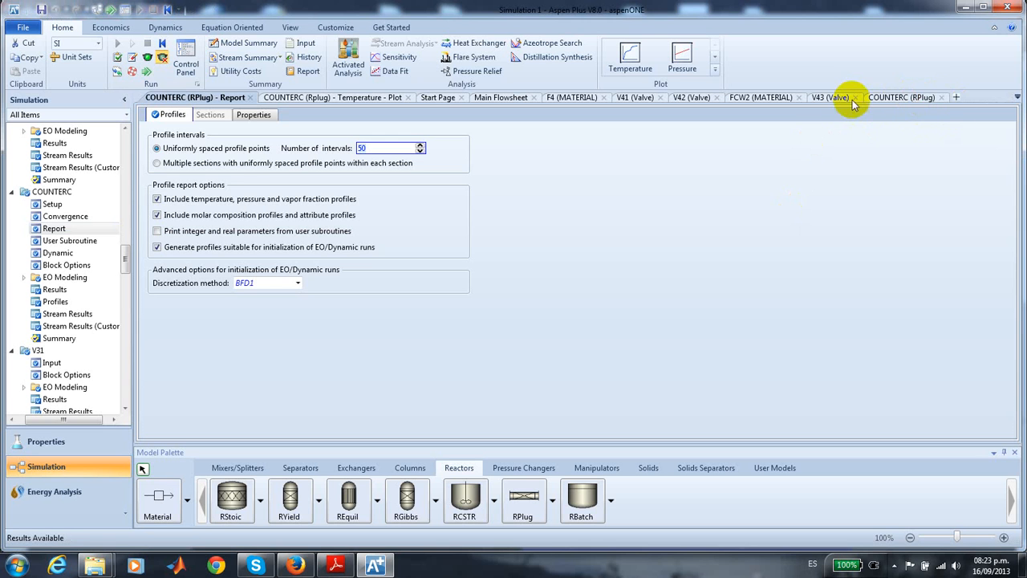
pyautogui.click(855, 97)
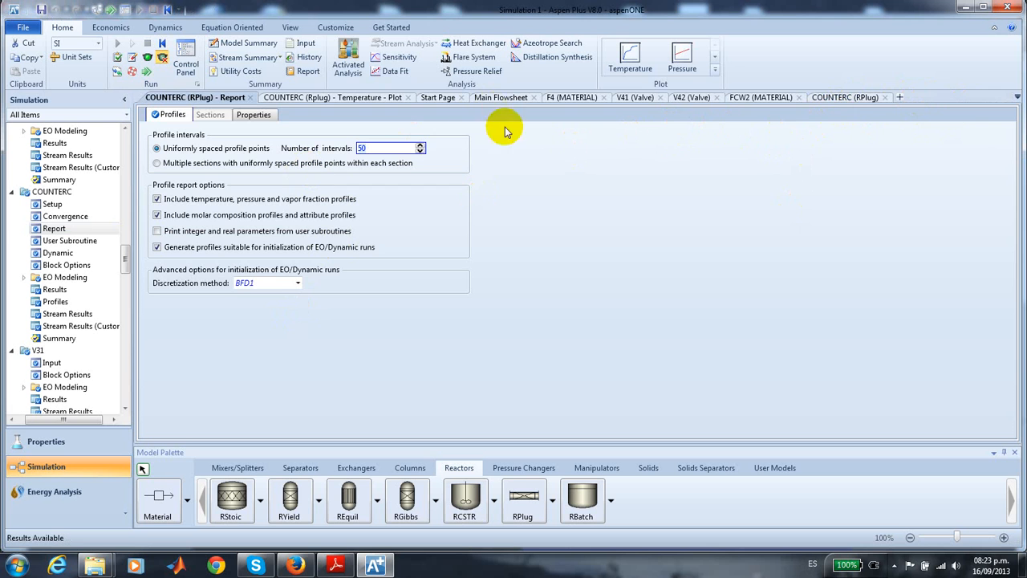
pyautogui.click(842, 100)
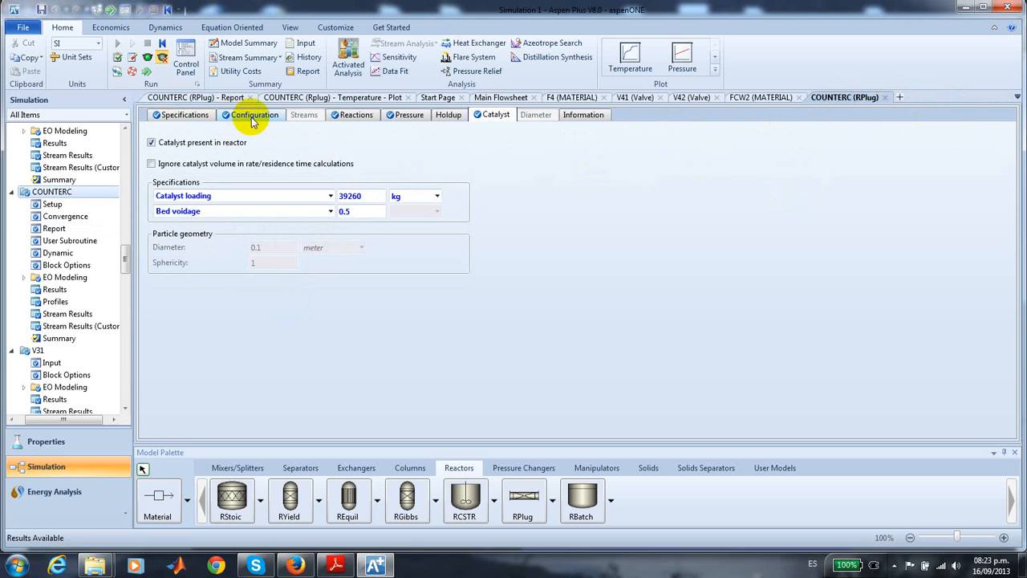
# - Examine COUNTERC's updated temperature plot along the reactor length and revisit its report and setup forms
pyautogui.click(347, 100)
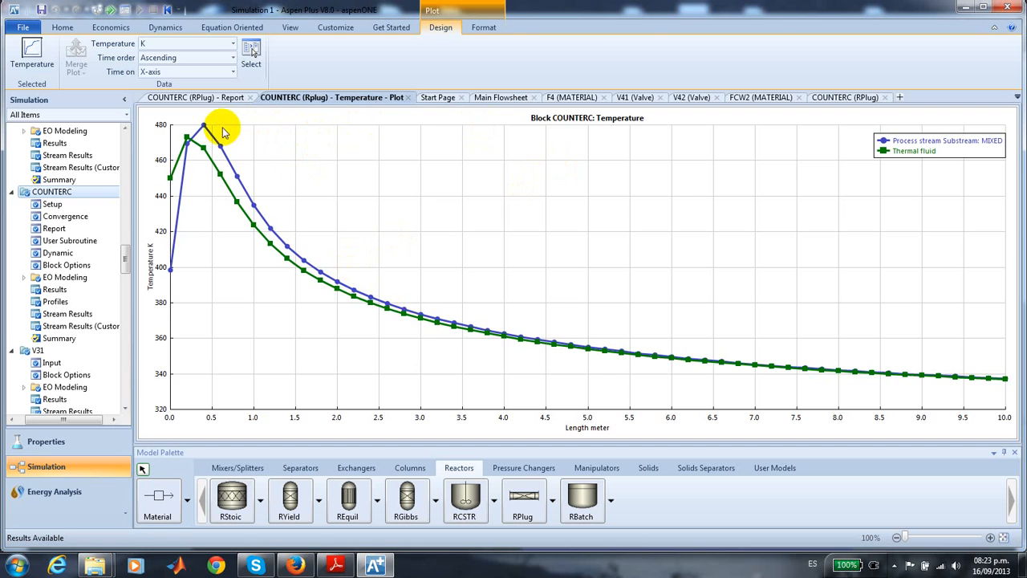
pyautogui.click(218, 98)
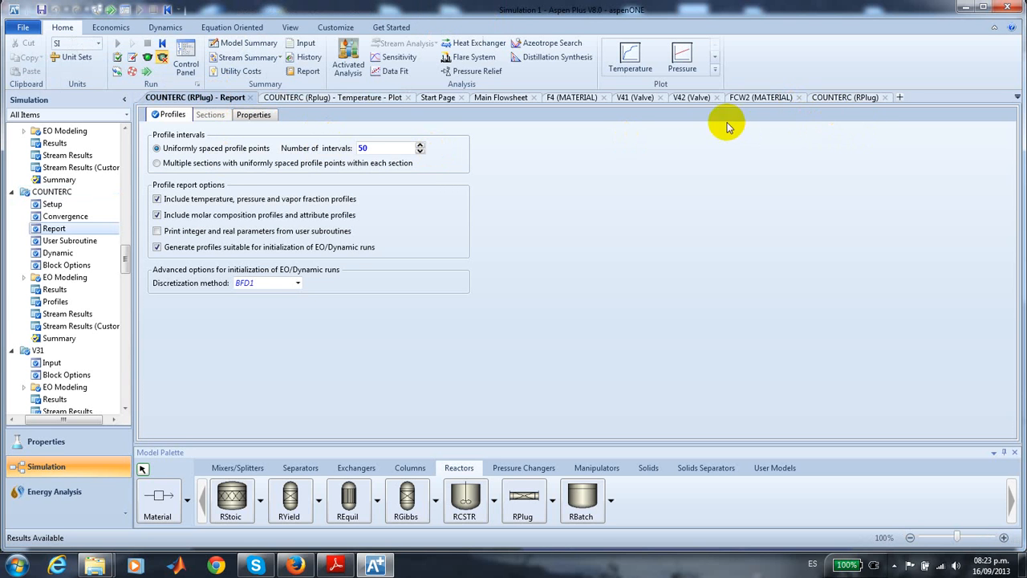
pyautogui.click(282, 98)
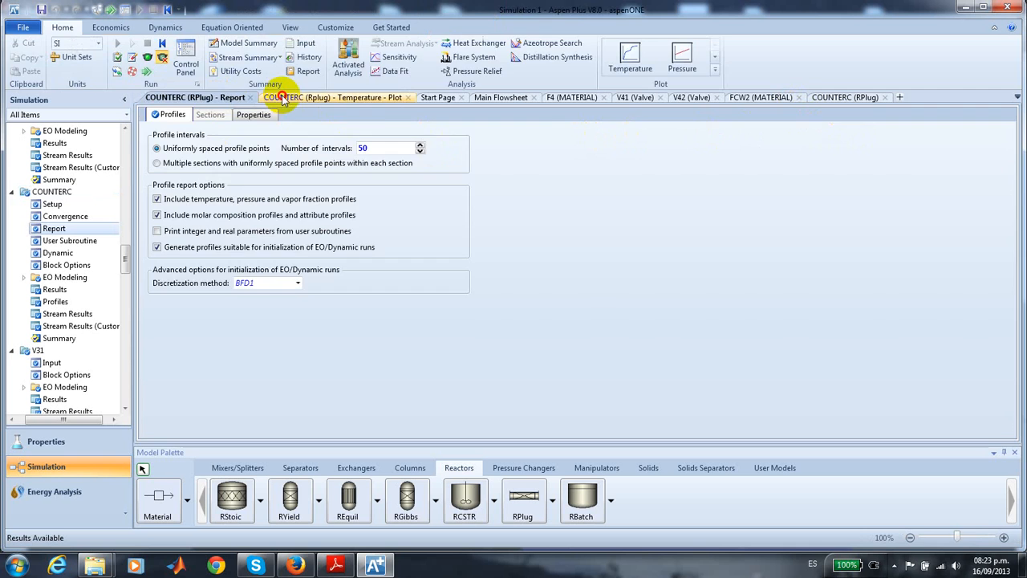
pyautogui.click(838, 97)
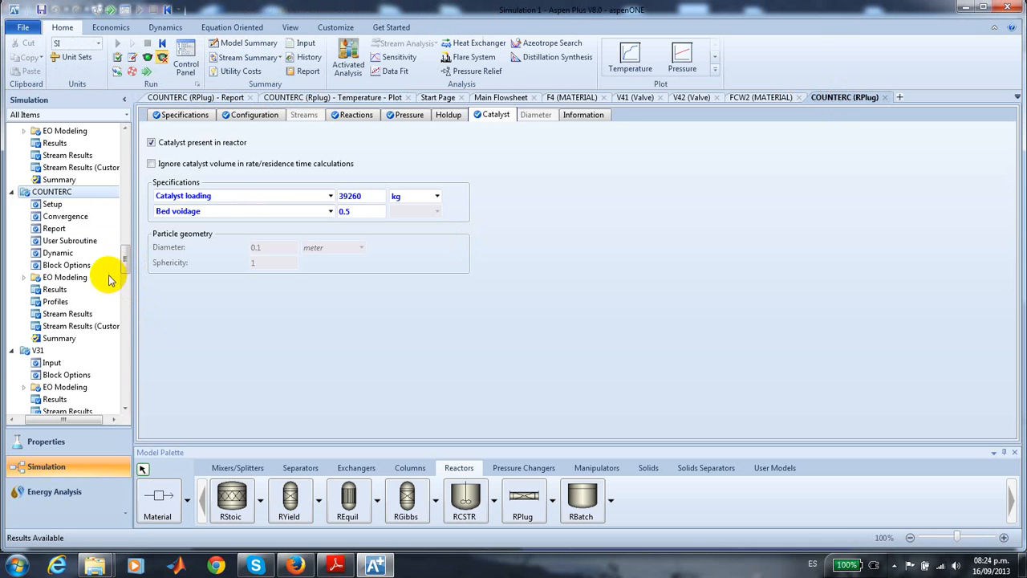
# - Plot the reactor molar composition of CL, AC and DCP along COUNTERC from its profile results
pyautogui.click(55, 301)
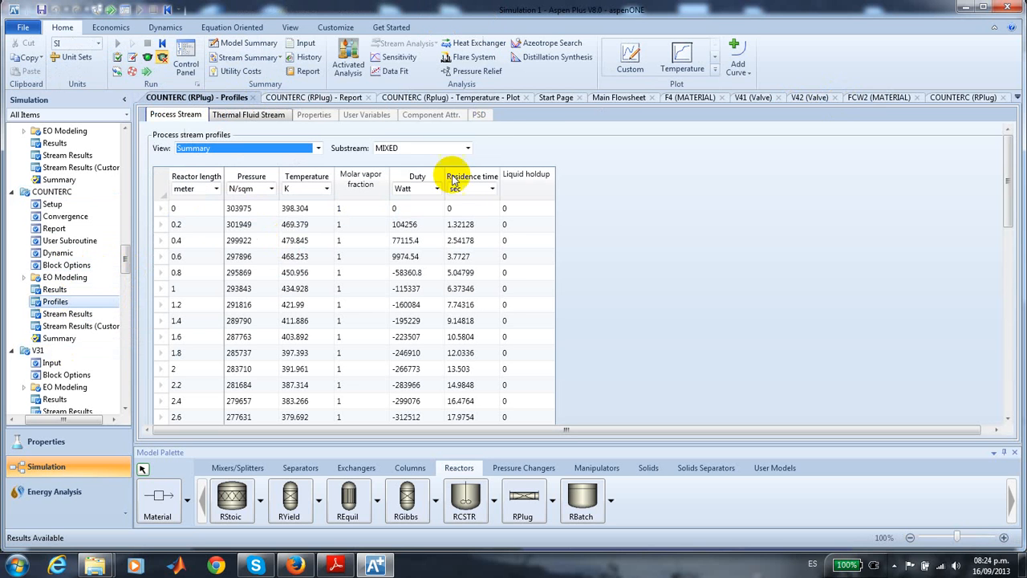
pyautogui.click(717, 73)
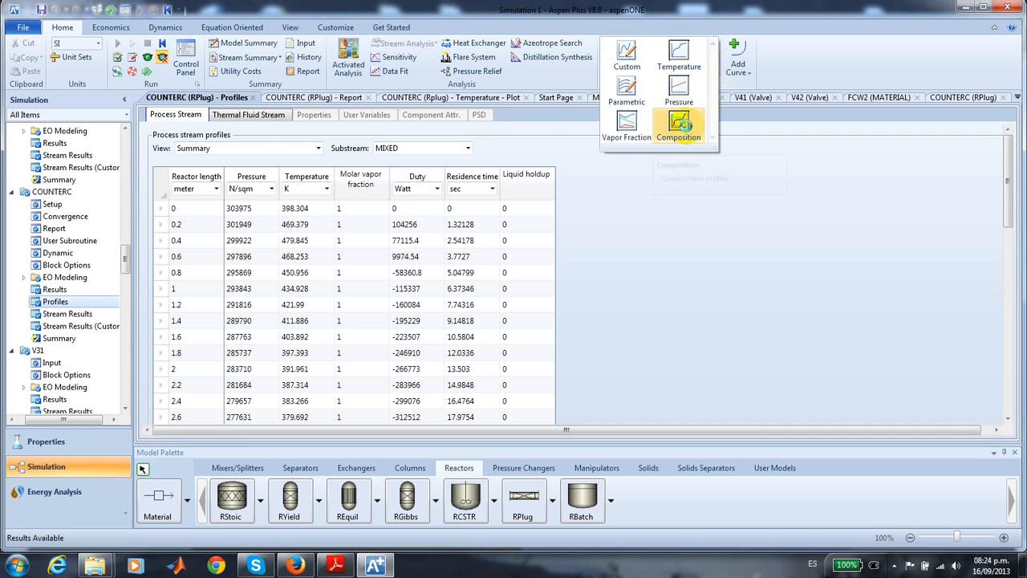
pyautogui.click(687, 130)
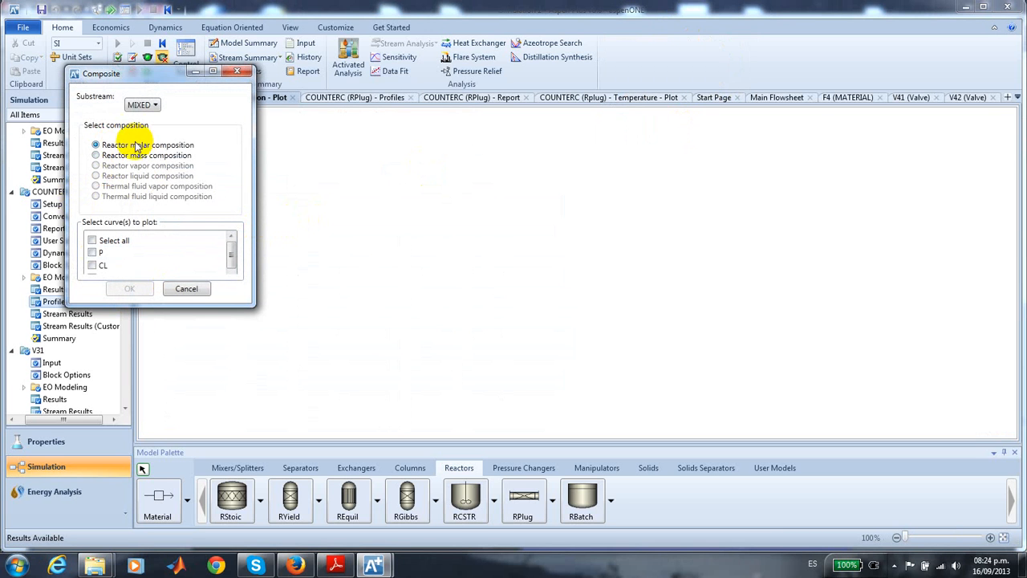
pyautogui.click(91, 252)
pyautogui.click(220, 266)
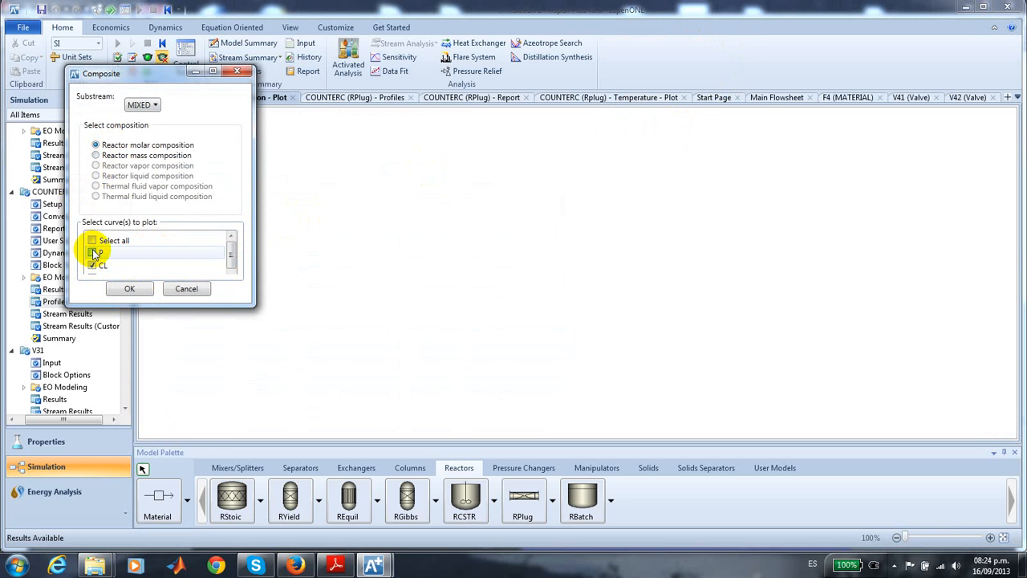
pyautogui.moveTo(230, 252); pyautogui.dragTo(230, 259)
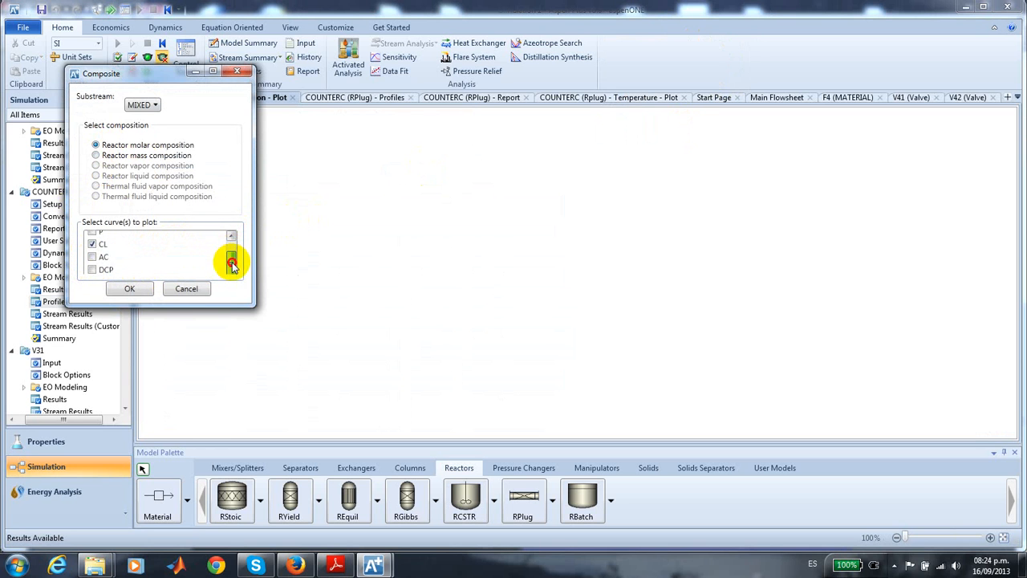
pyautogui.click(92, 257)
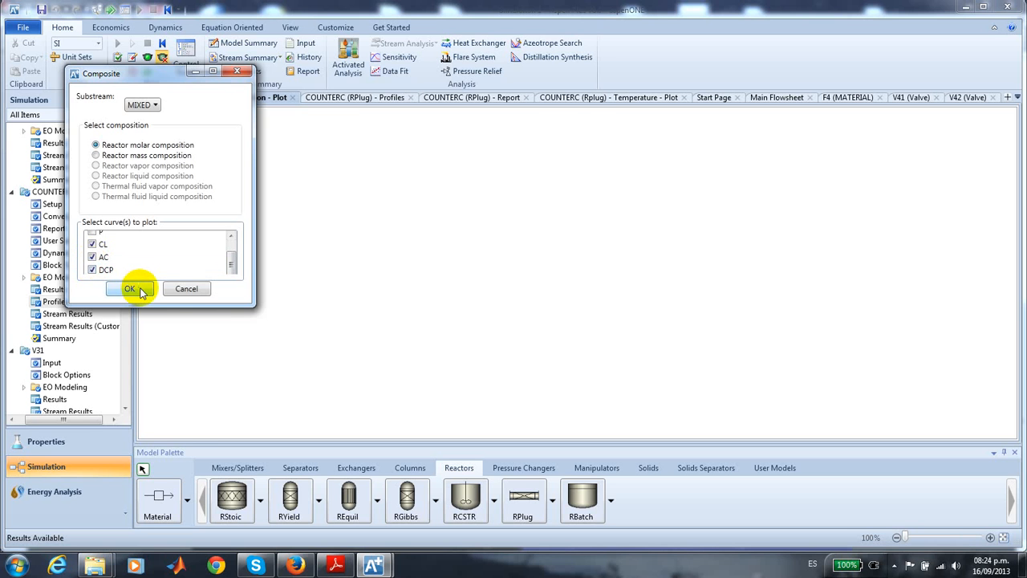
pyautogui.click(131, 289)
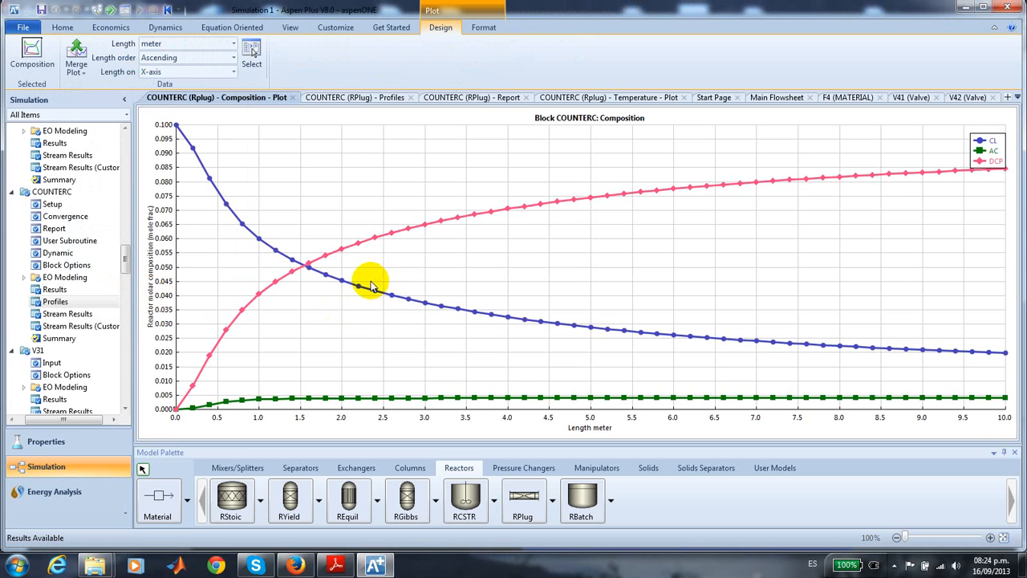